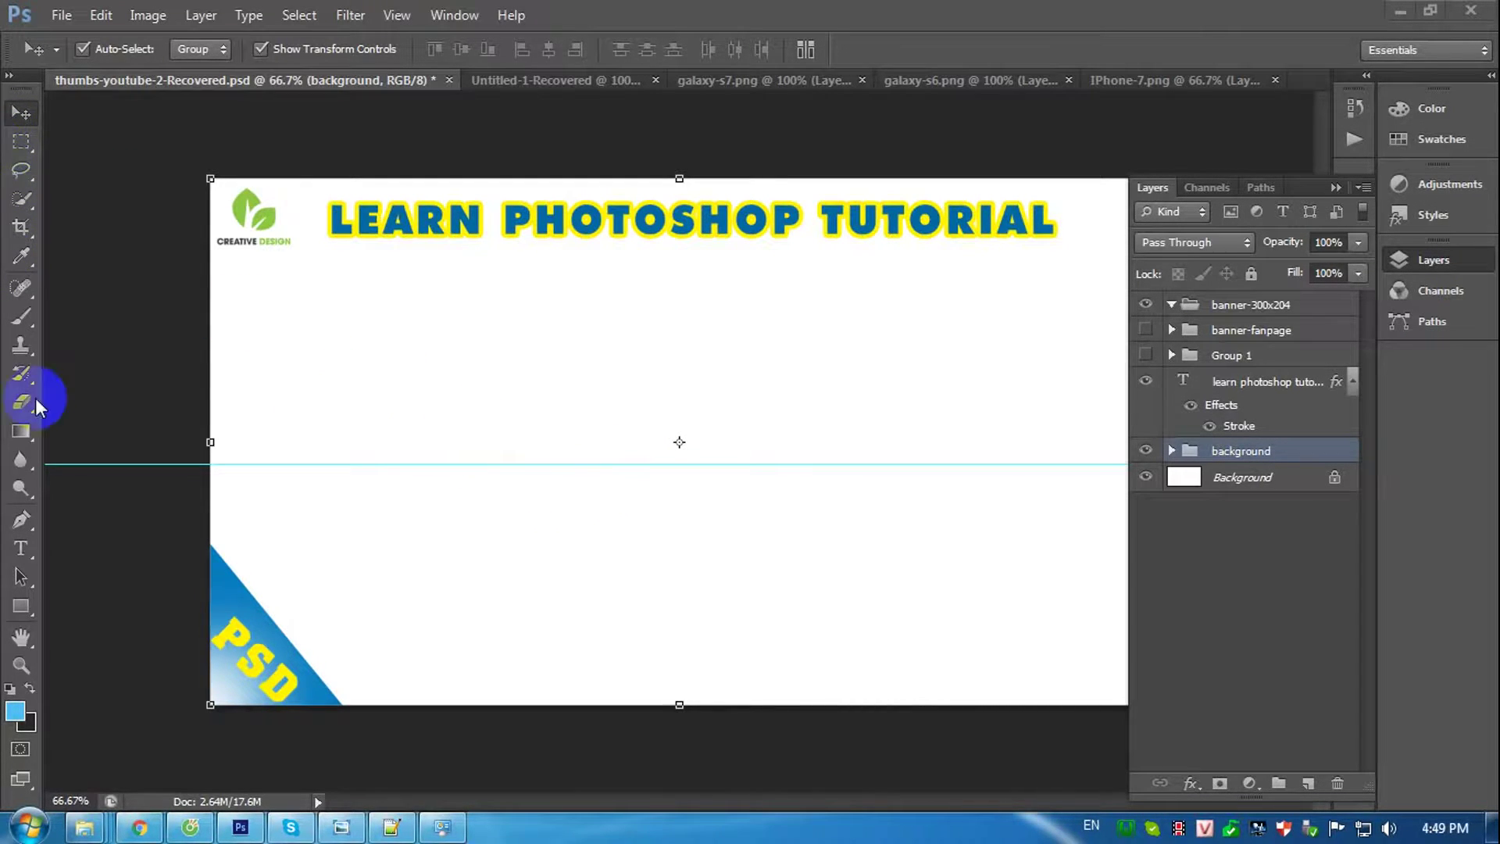
Add the subtitle 'HOW TO CREAT A BANNER DESIGN SALES FOR BUSINESS' in a text box under the title.
left_click(21, 550)
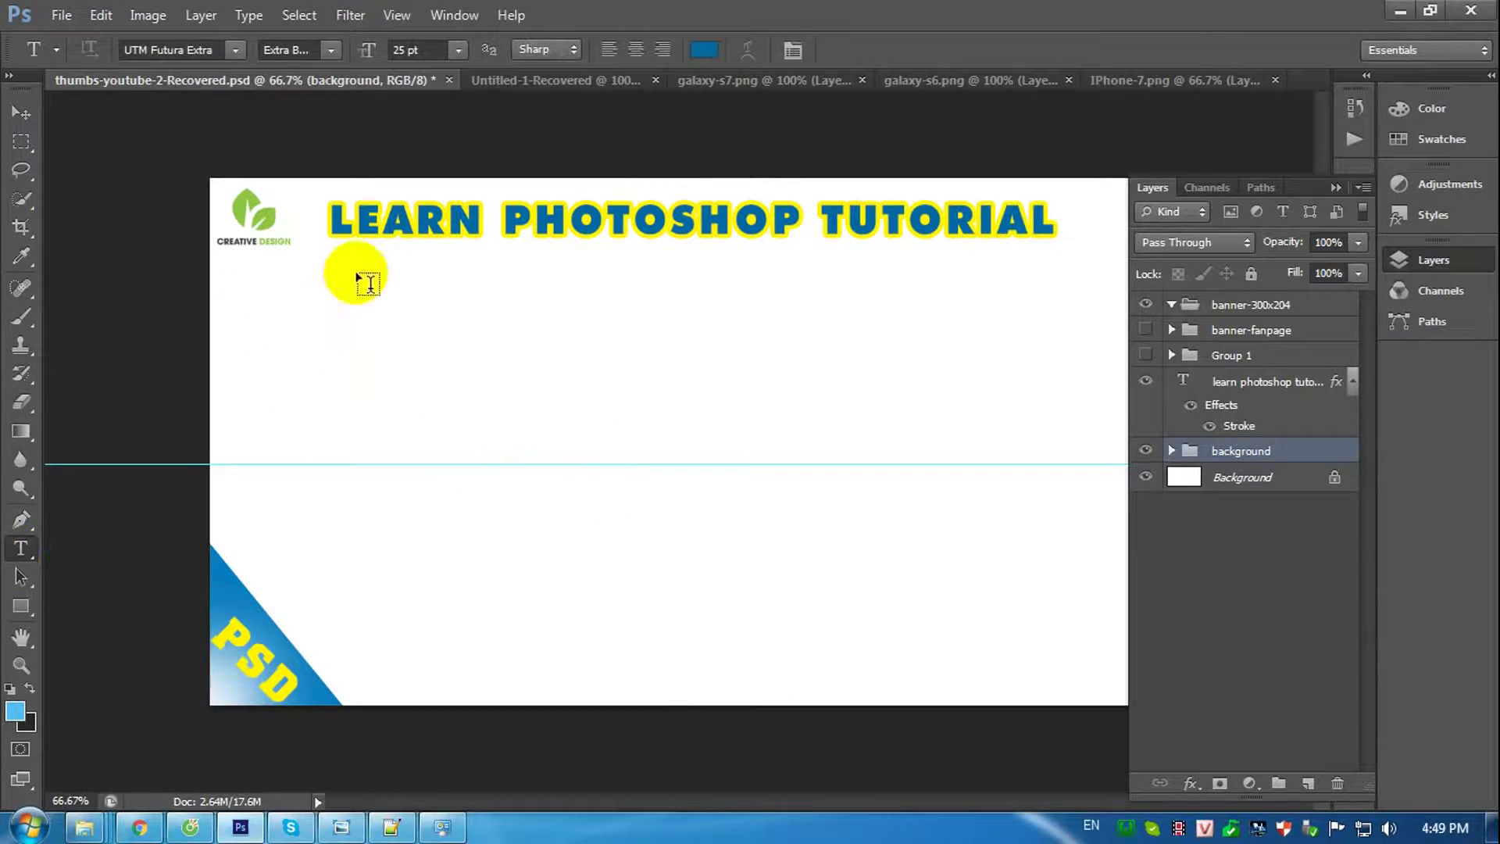
left_click_drag(332, 247, 1057, 288)
type("HOW TO CREAT A BANNER DESIGN SALES FOR BUSINESS")
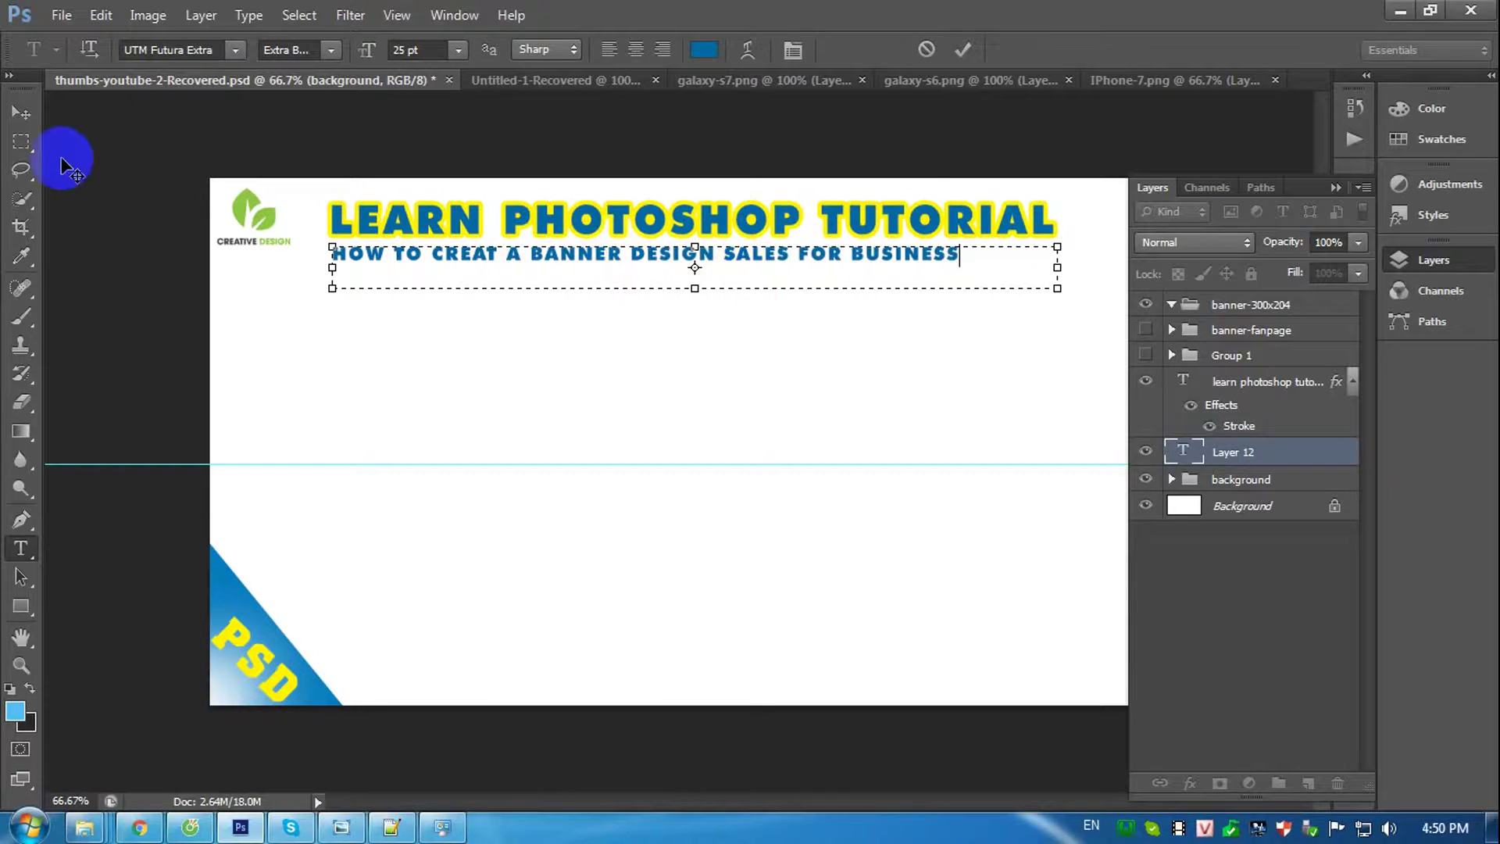
left_click(22, 114)
left_click(736, 430)
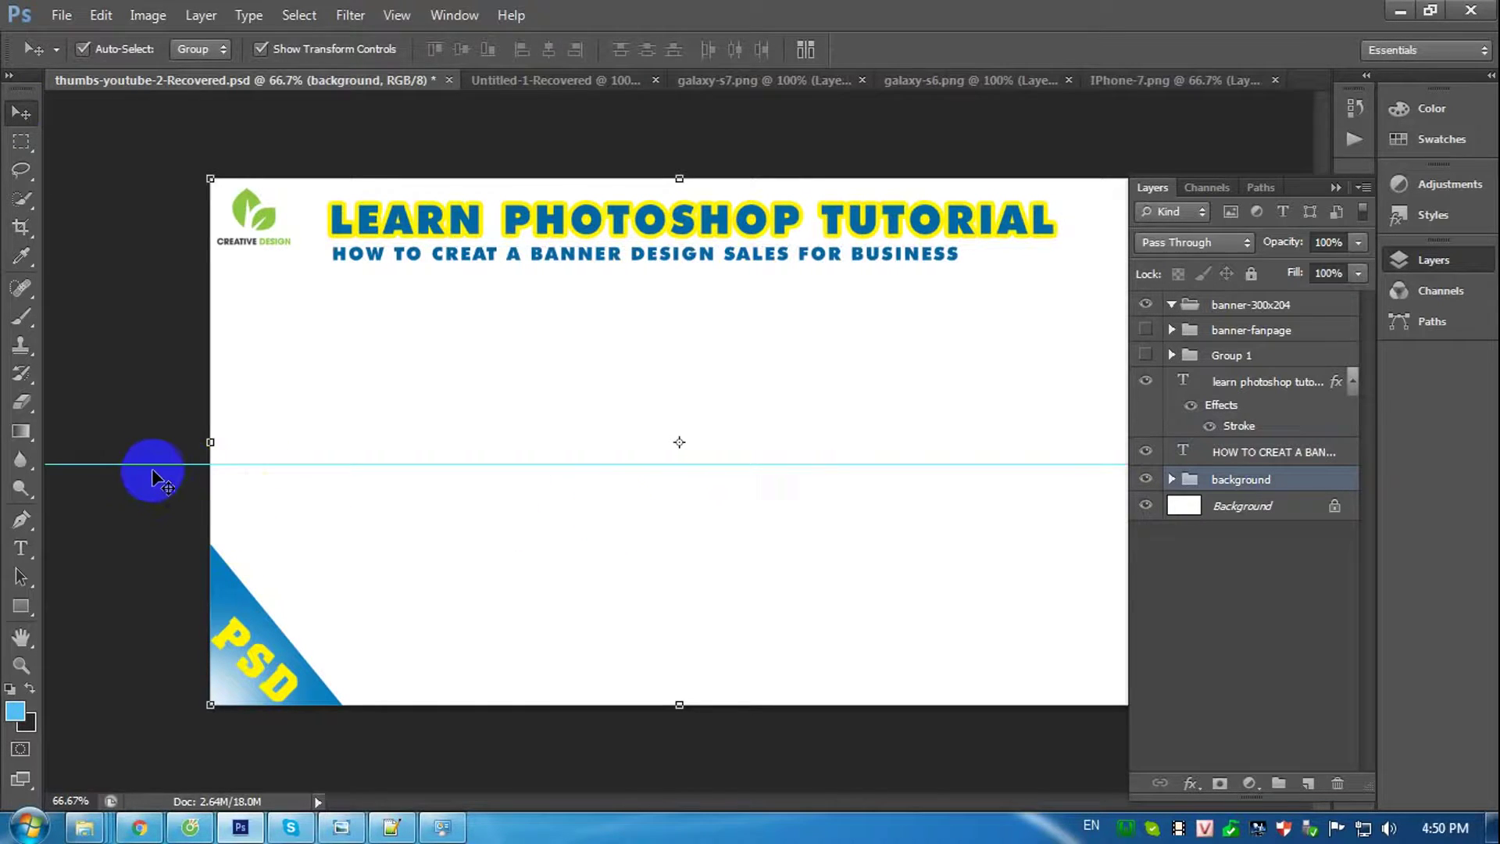
left_click(19, 611)
Draw a 300 x 204 px rectangle from its centre with the Rectangle tool.
left_click(91, 602)
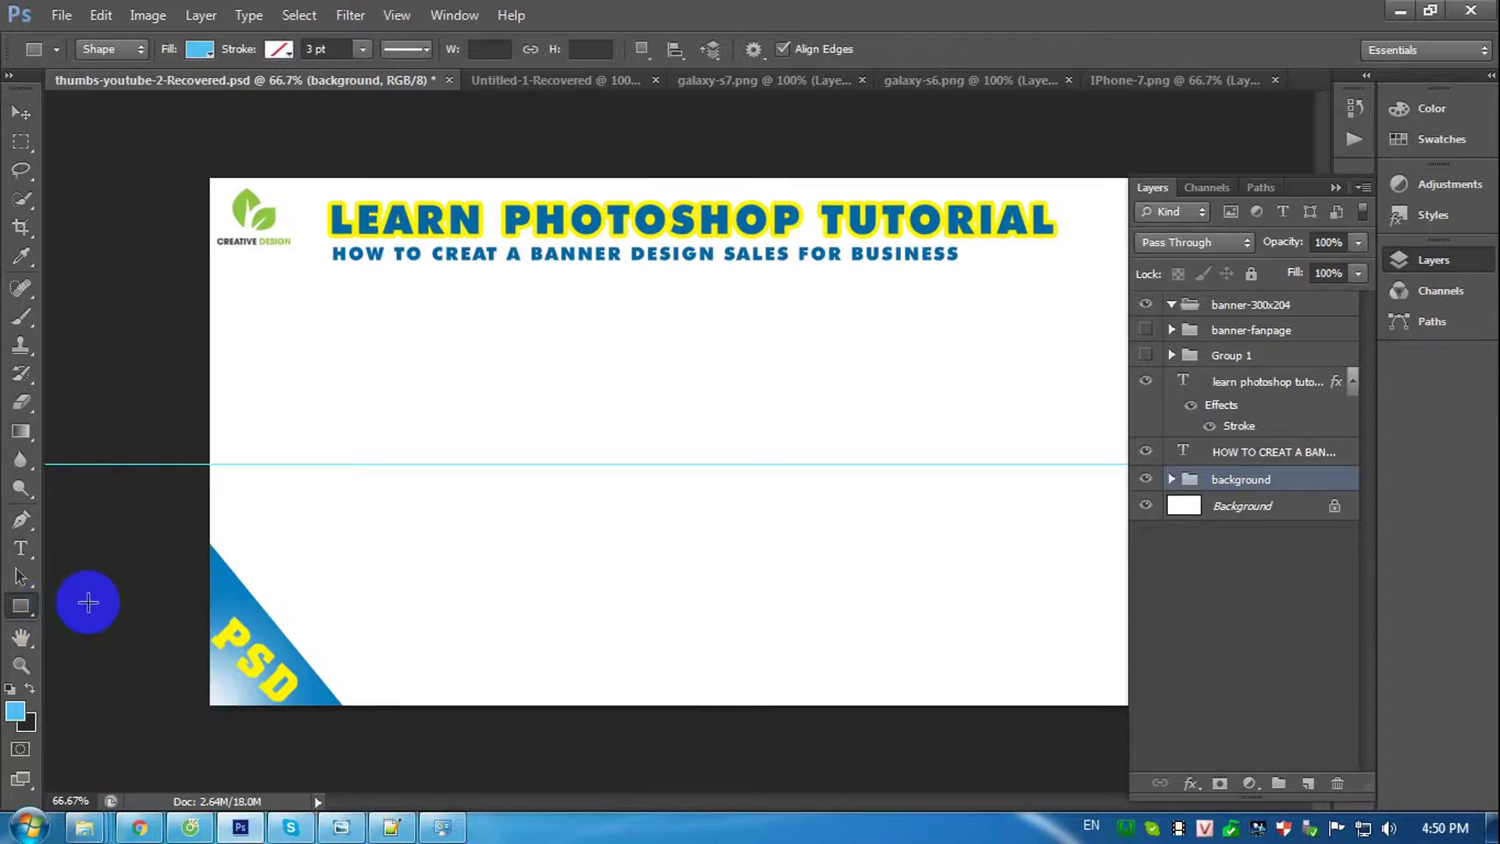
left_click(482, 375)
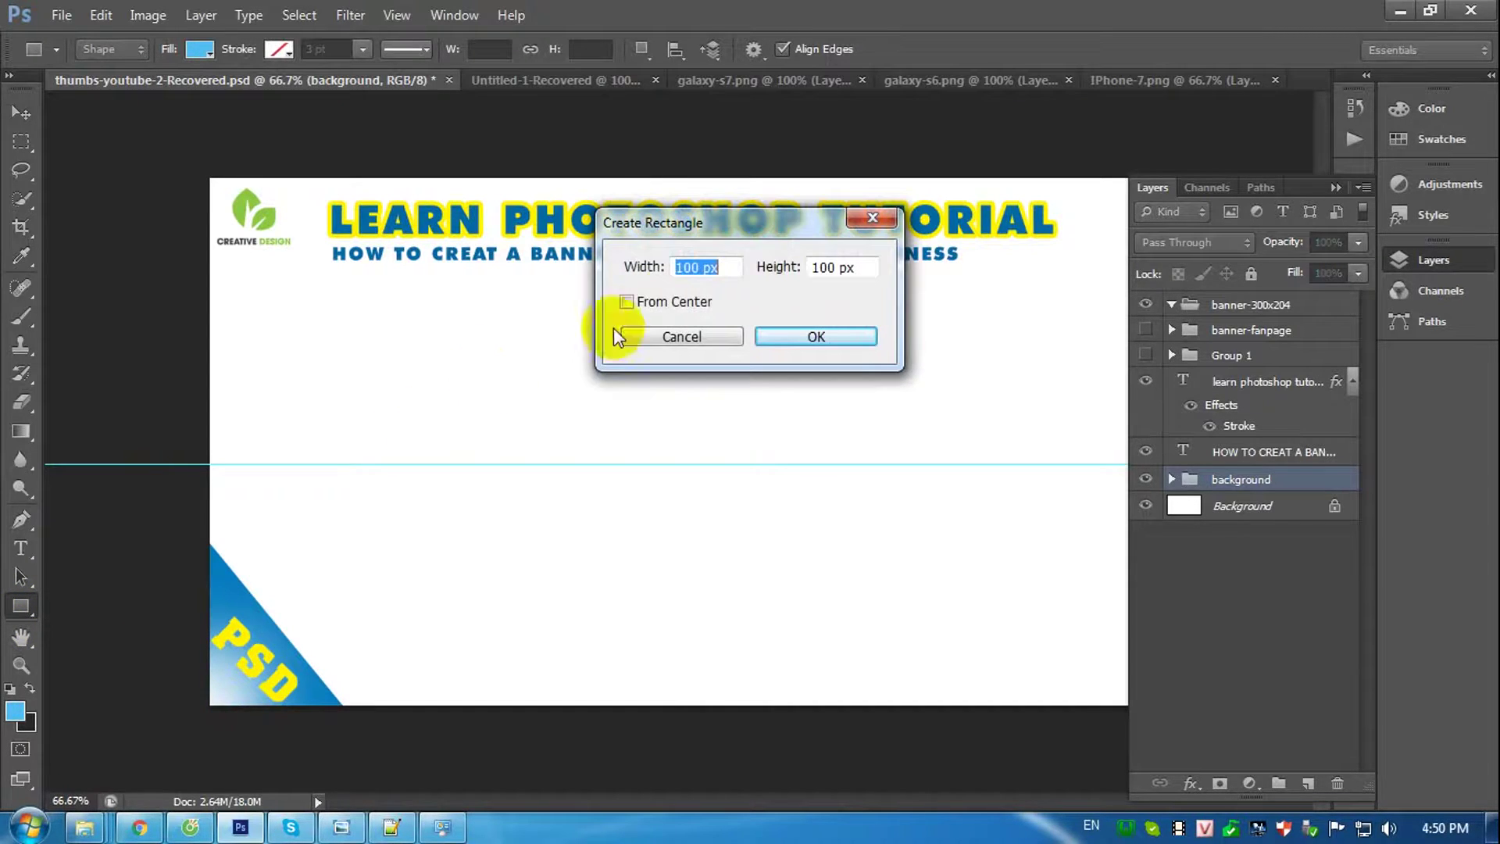
double_click(687, 268)
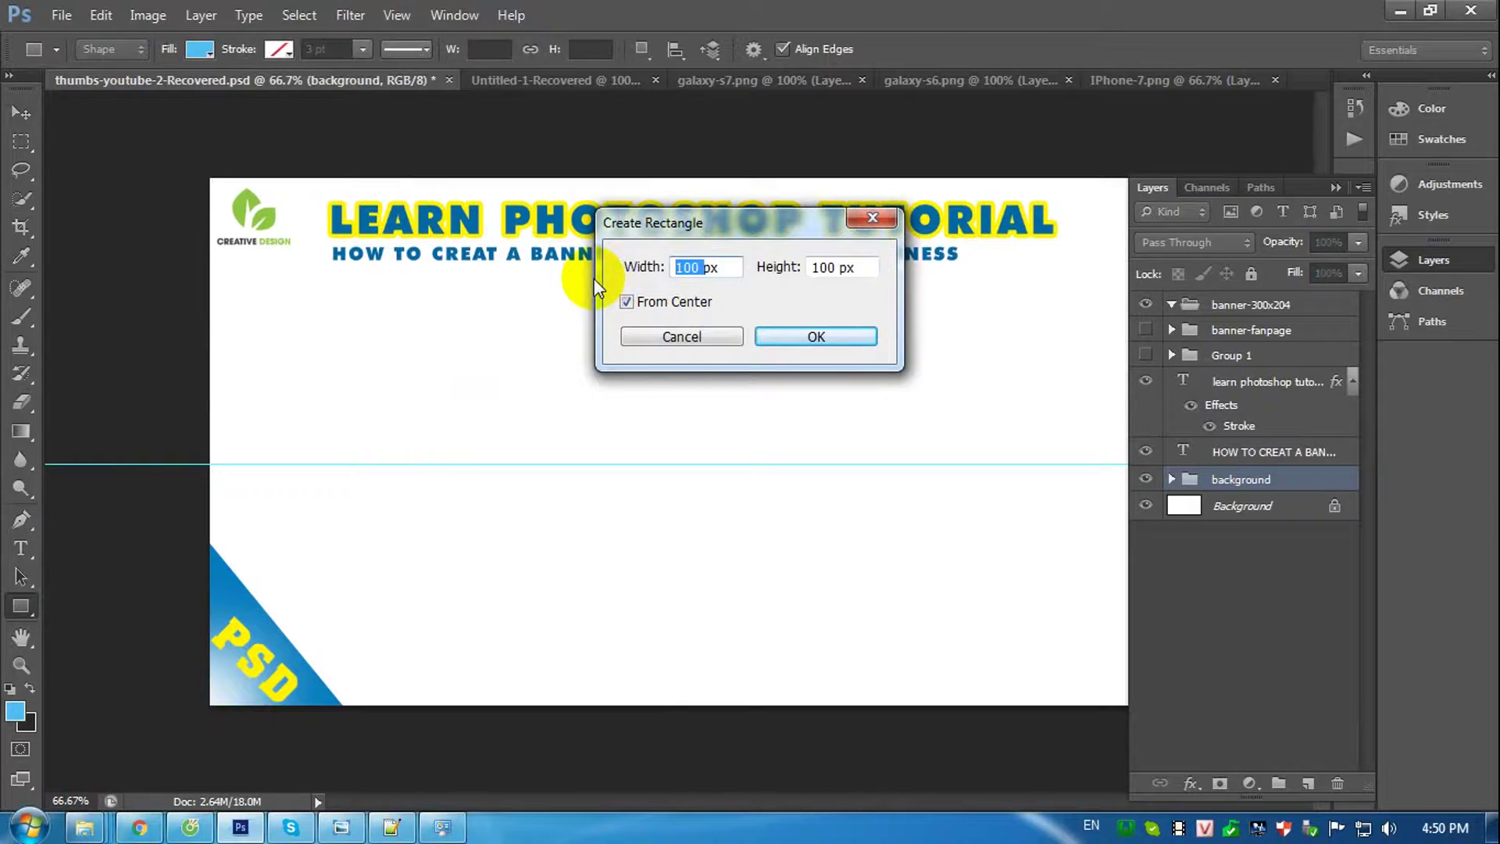
type("300")
double_click(825, 267)
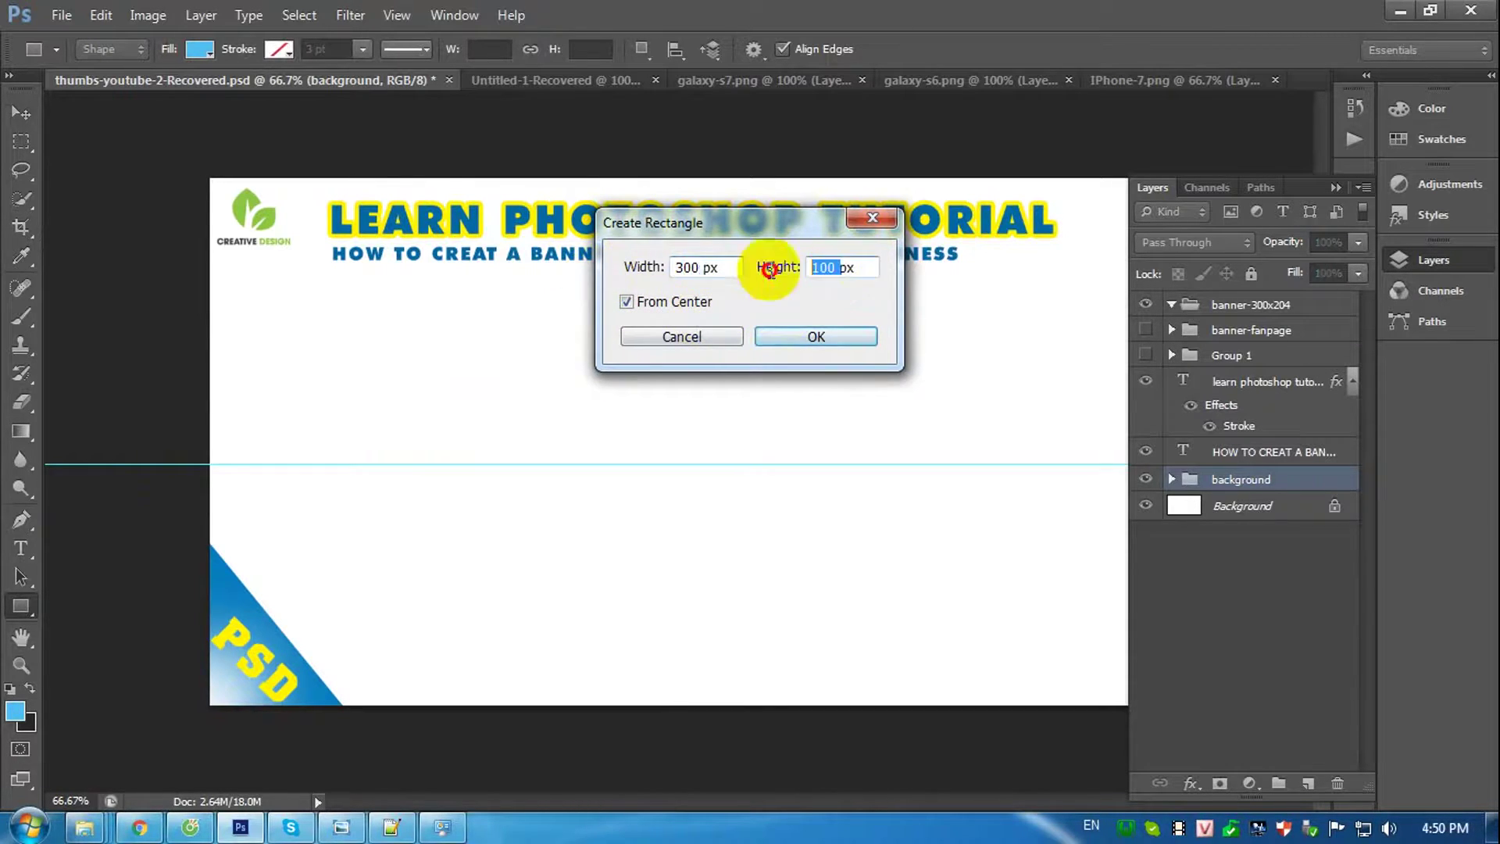
type("204")
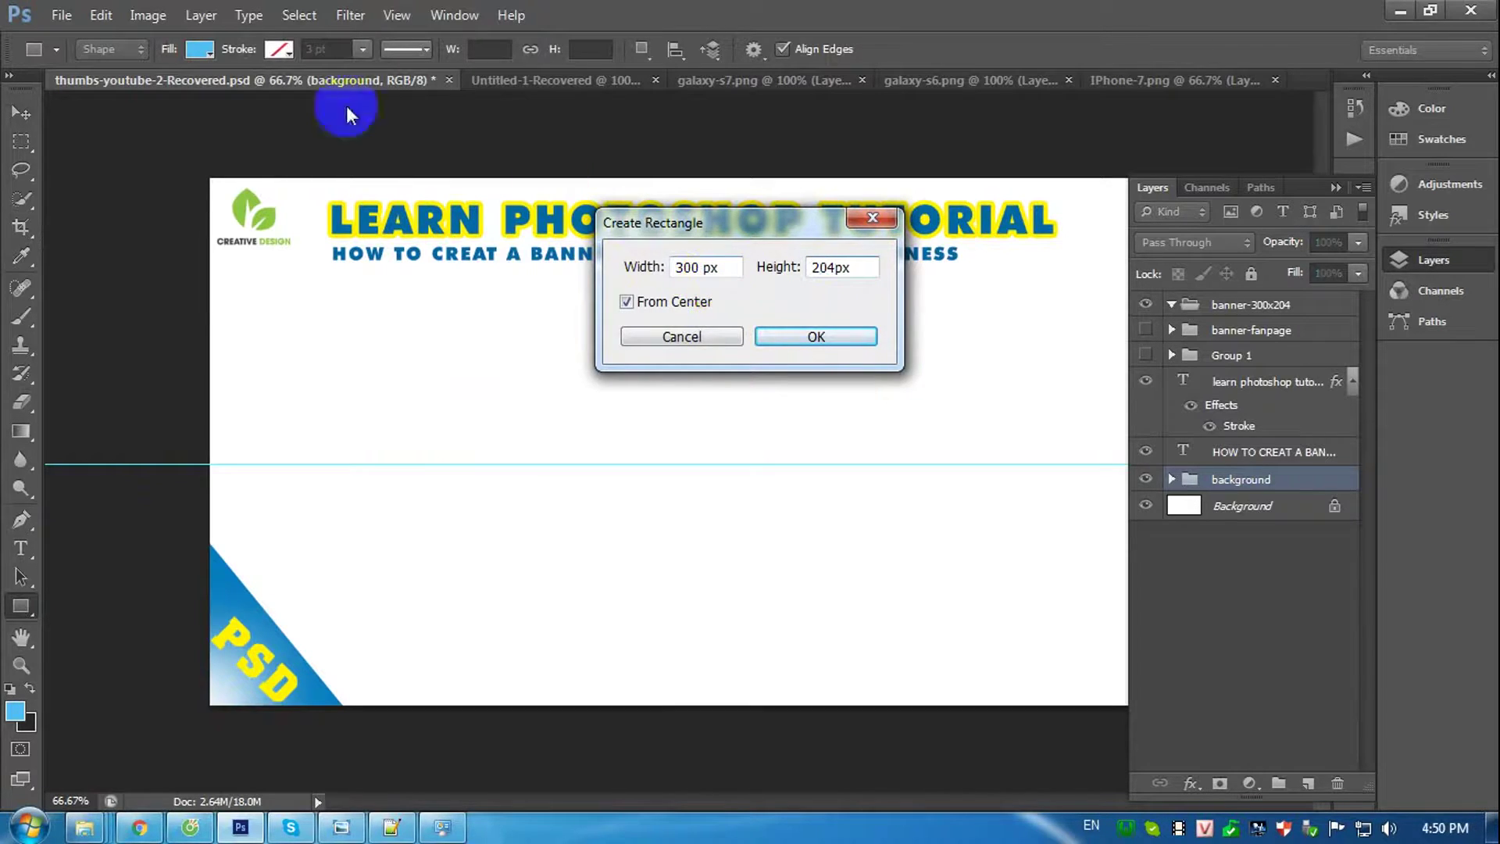
left_click(765, 333)
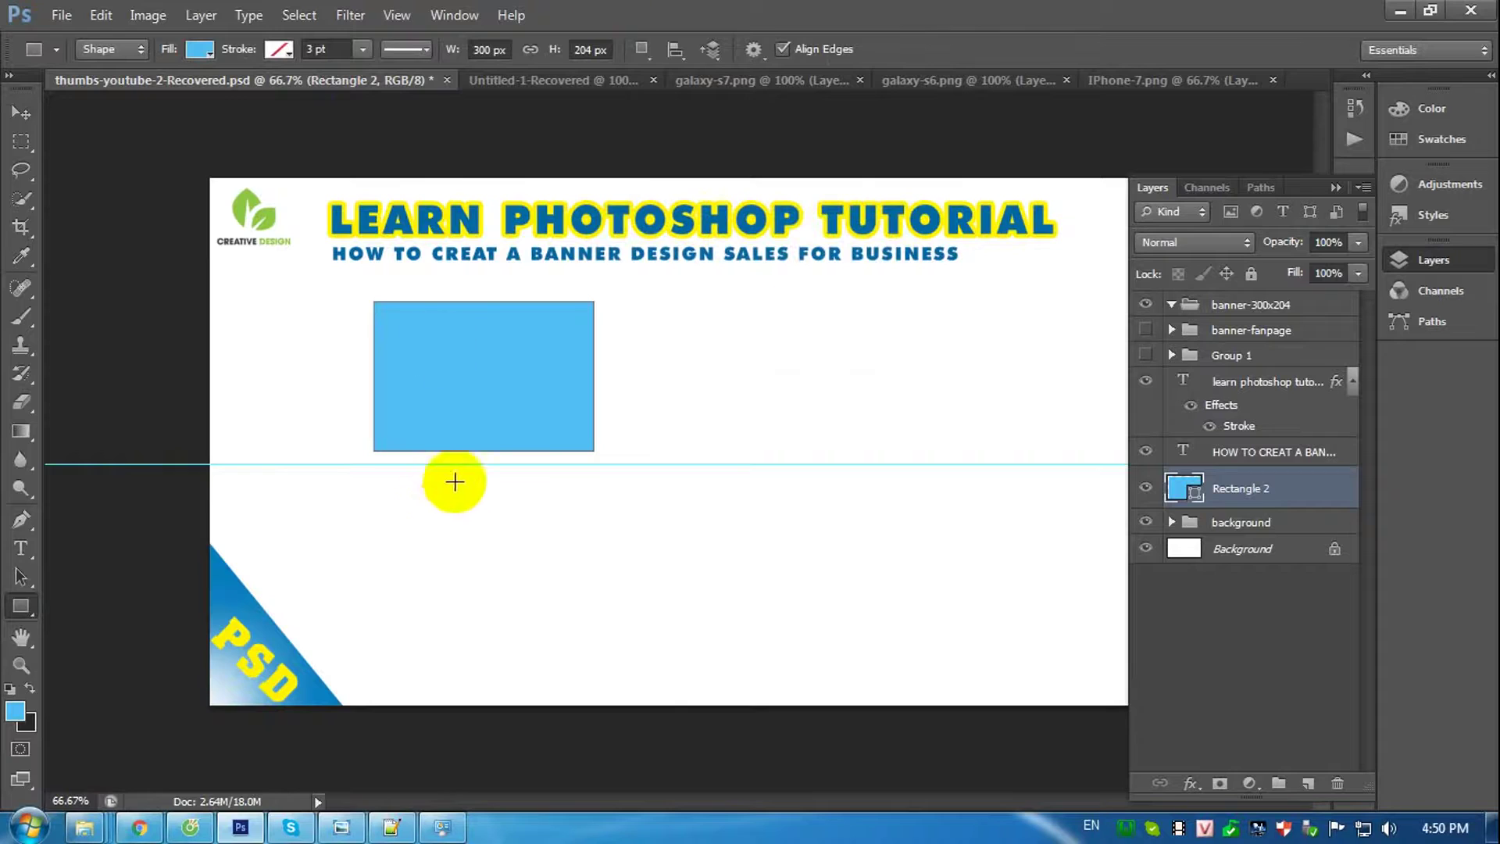
Centre the rectangle horizontally and vertically on the canvas, remove the horizontal guide, and zoom in.
key("v")
key("ctrl+t")
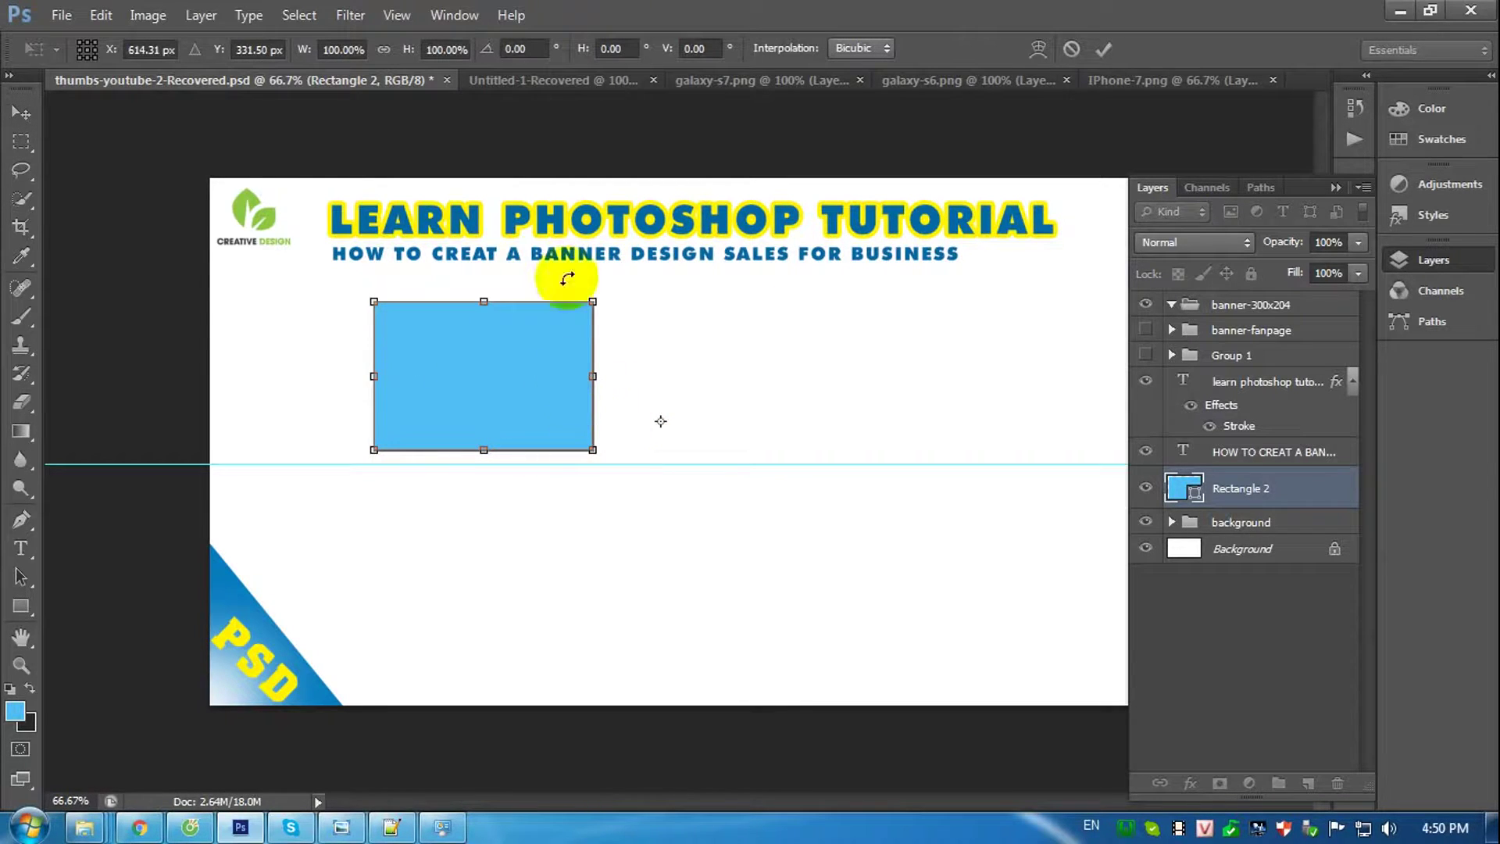
double_click(526, 331)
key("ctrl+a")
left_click(549, 49)
left_click(463, 50)
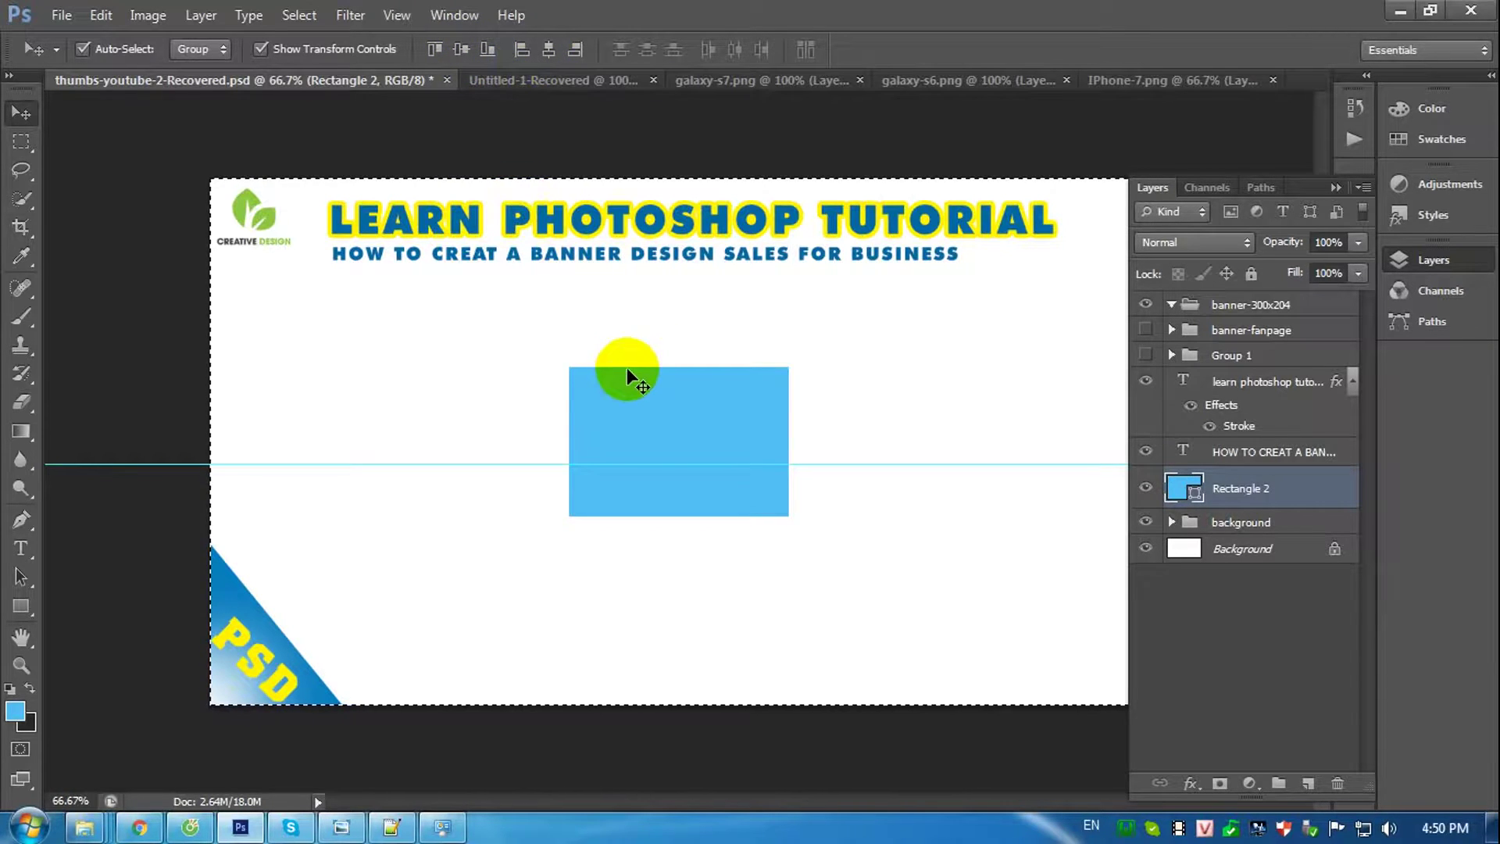
left_click_drag(847, 465, 845, 115)
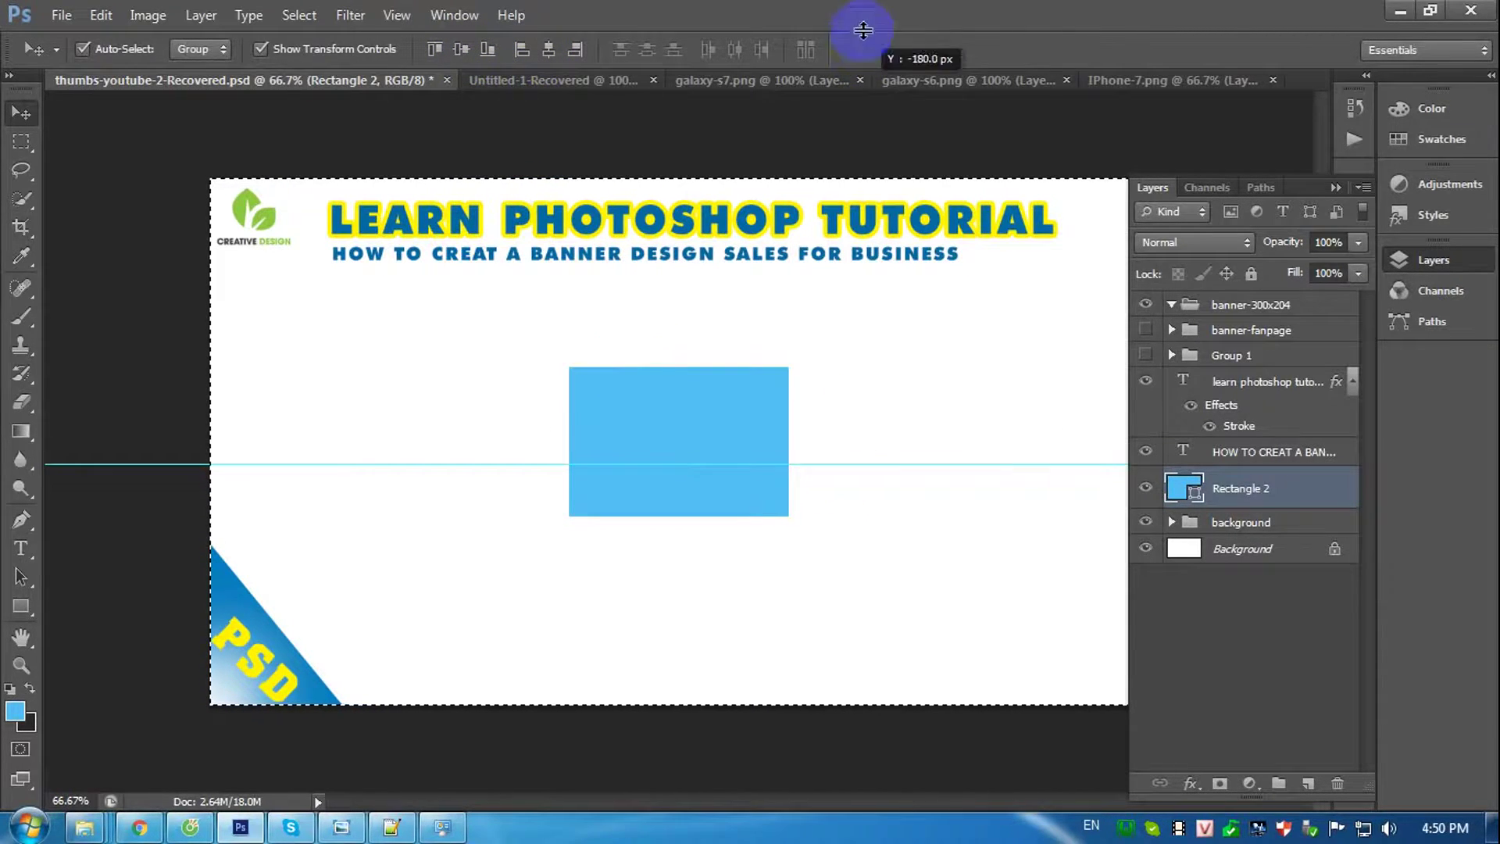
key("z")
left_click_drag(578, 377, 596, 379)
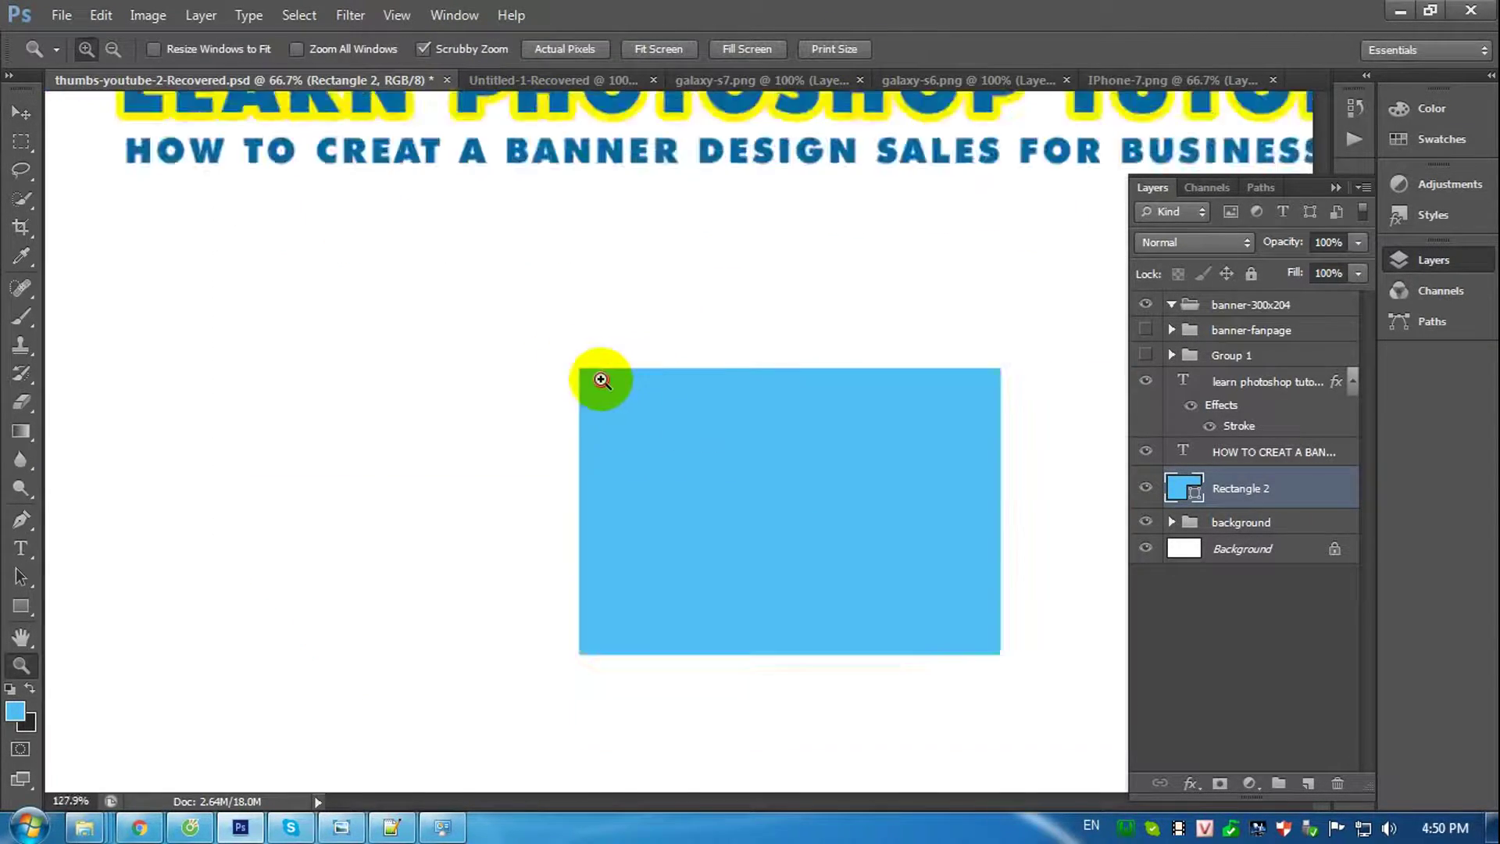
Reset default colours and give Rectangle 2 a dark purple fill.
key("d")
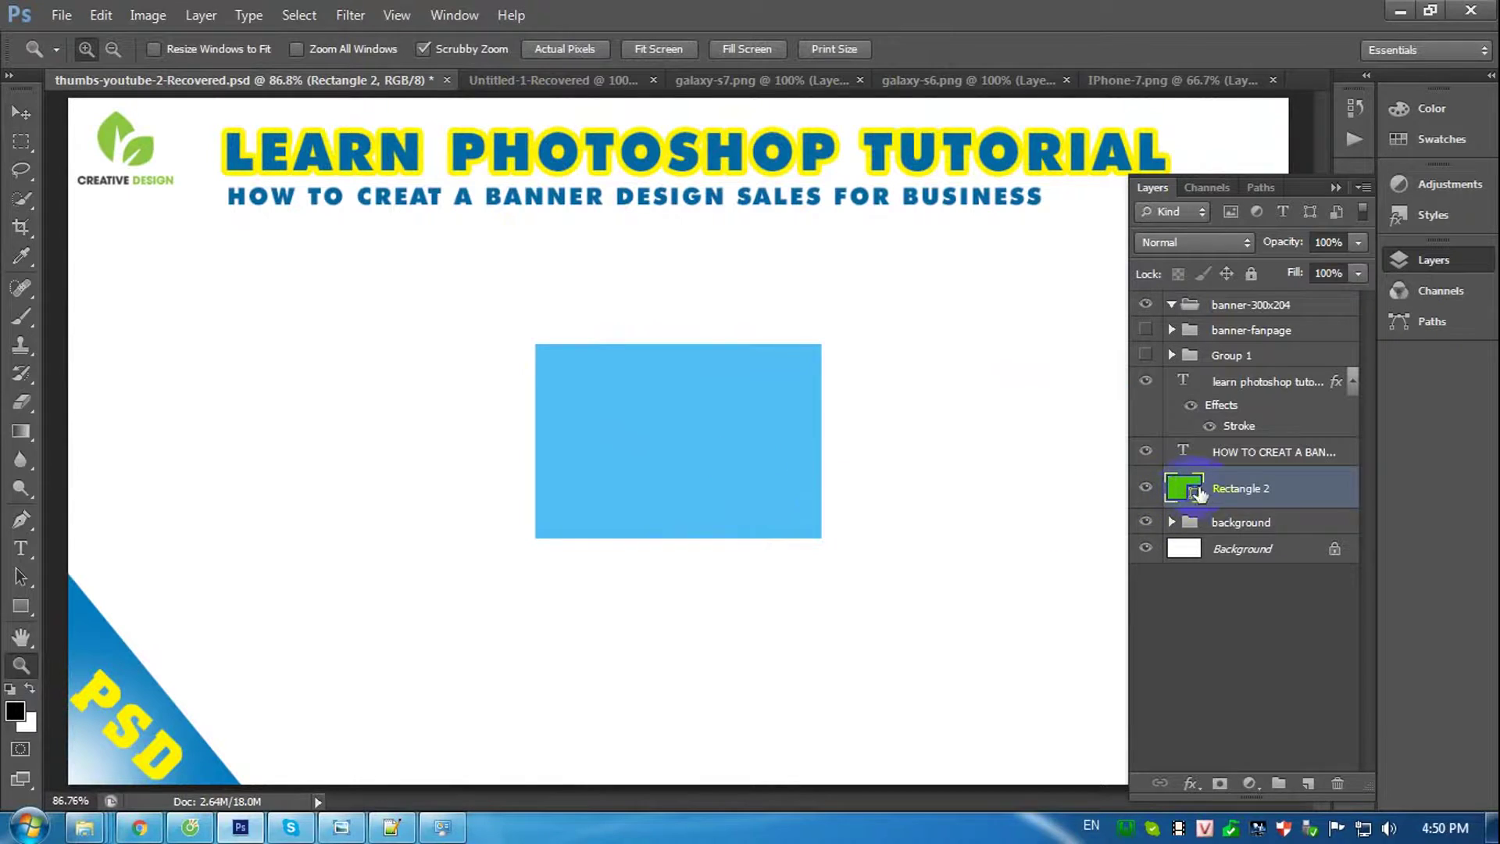
left_click(1231, 455)
left_click(1234, 491)
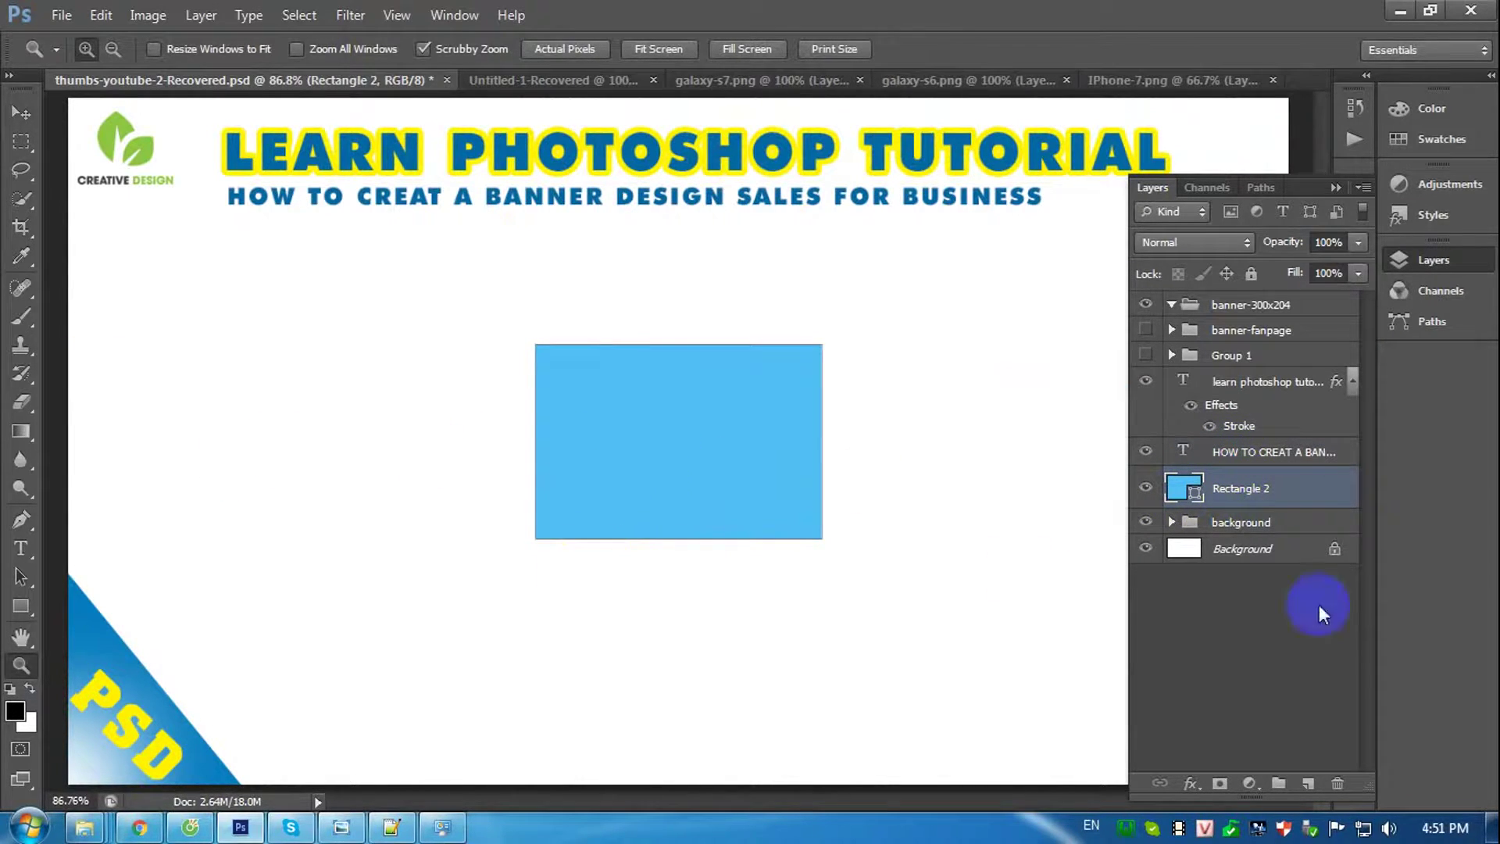
key("u")
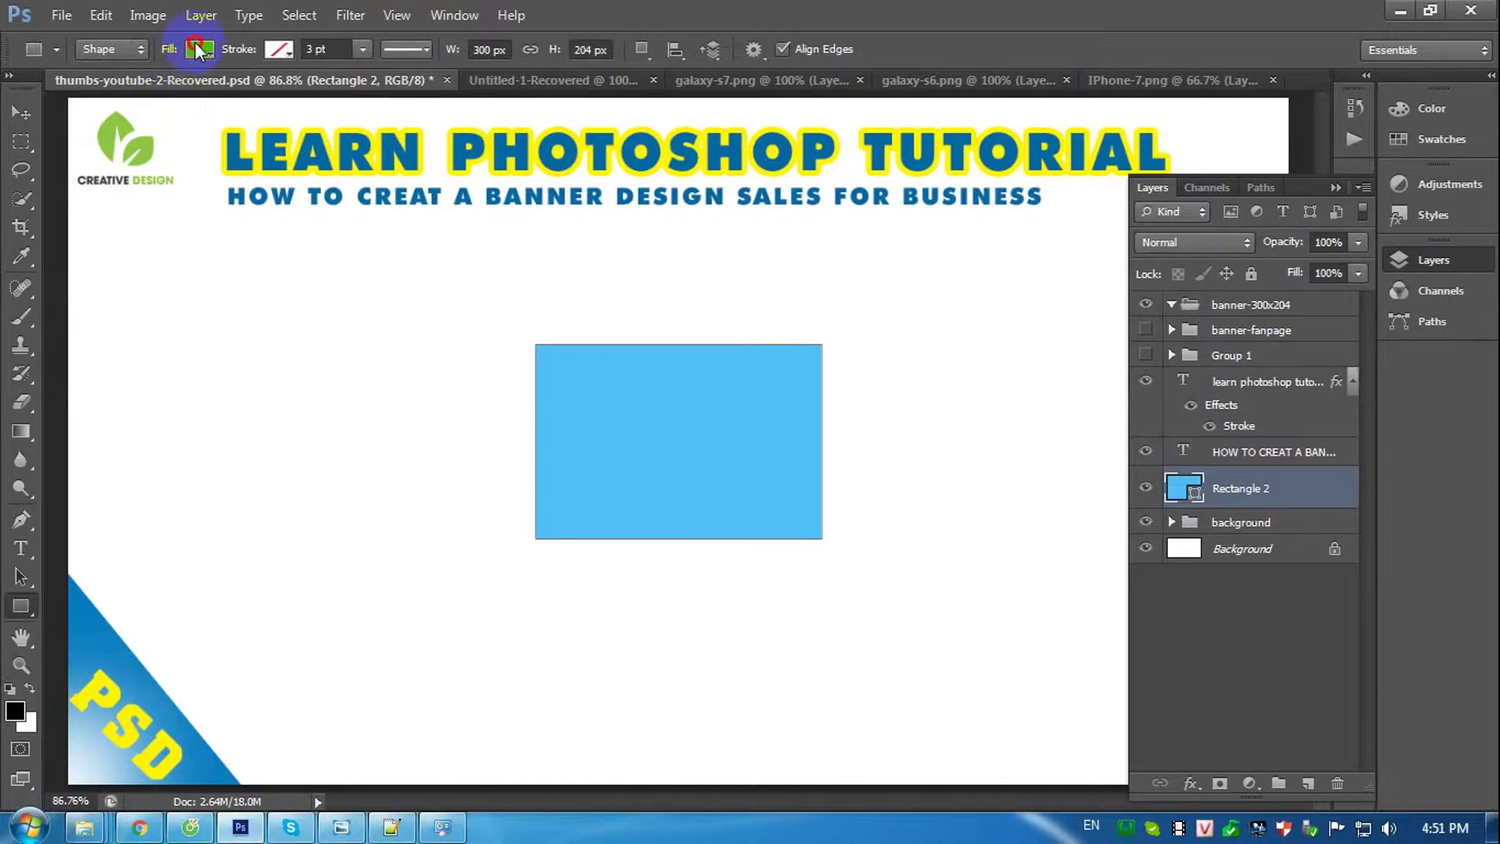
left_click(199, 49)
left_click(266, 226)
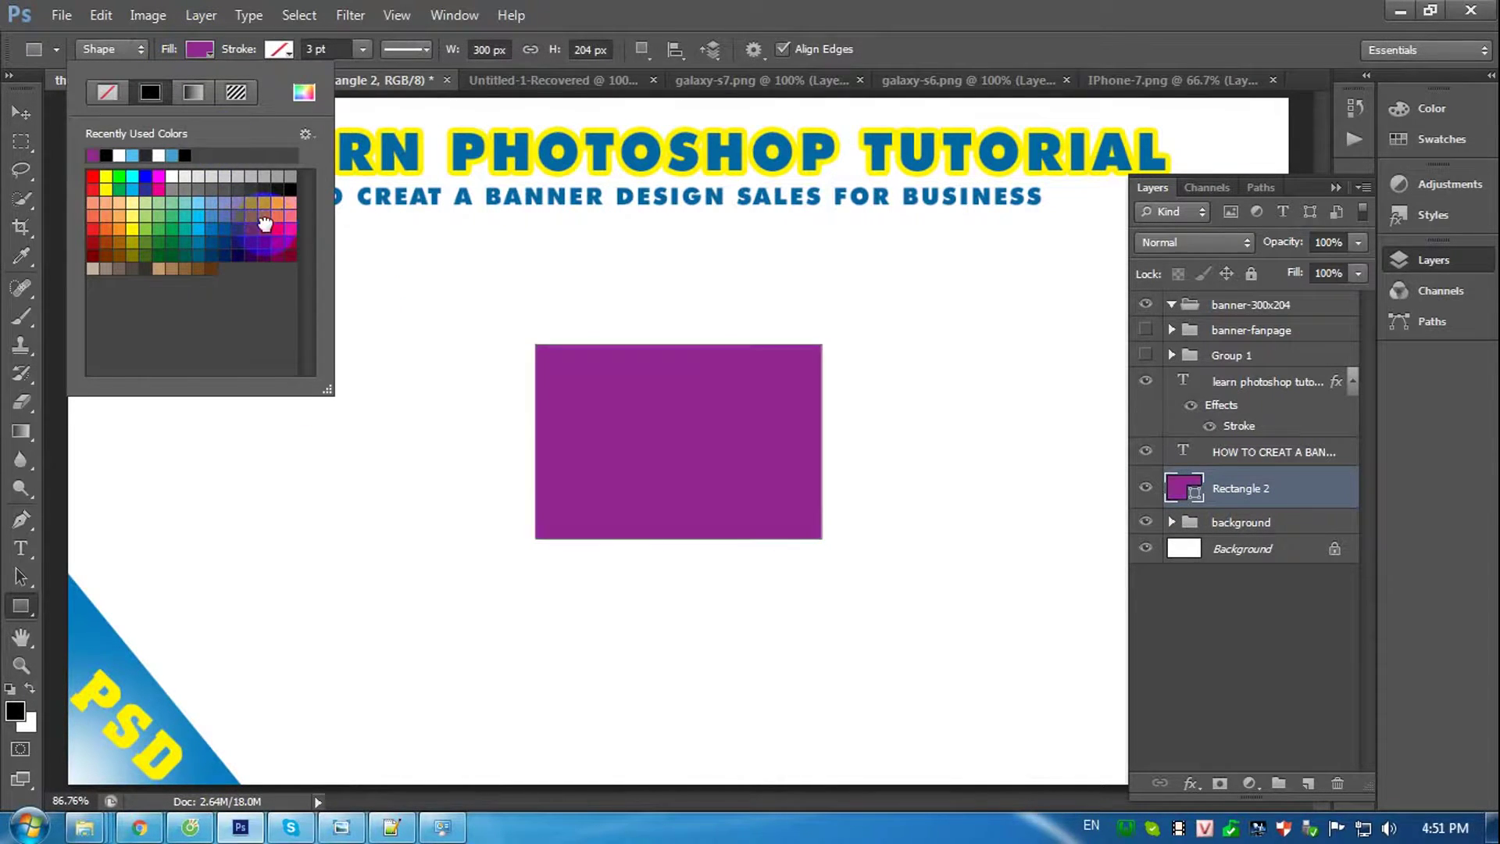
left_click(266, 205)
left_click(265, 227)
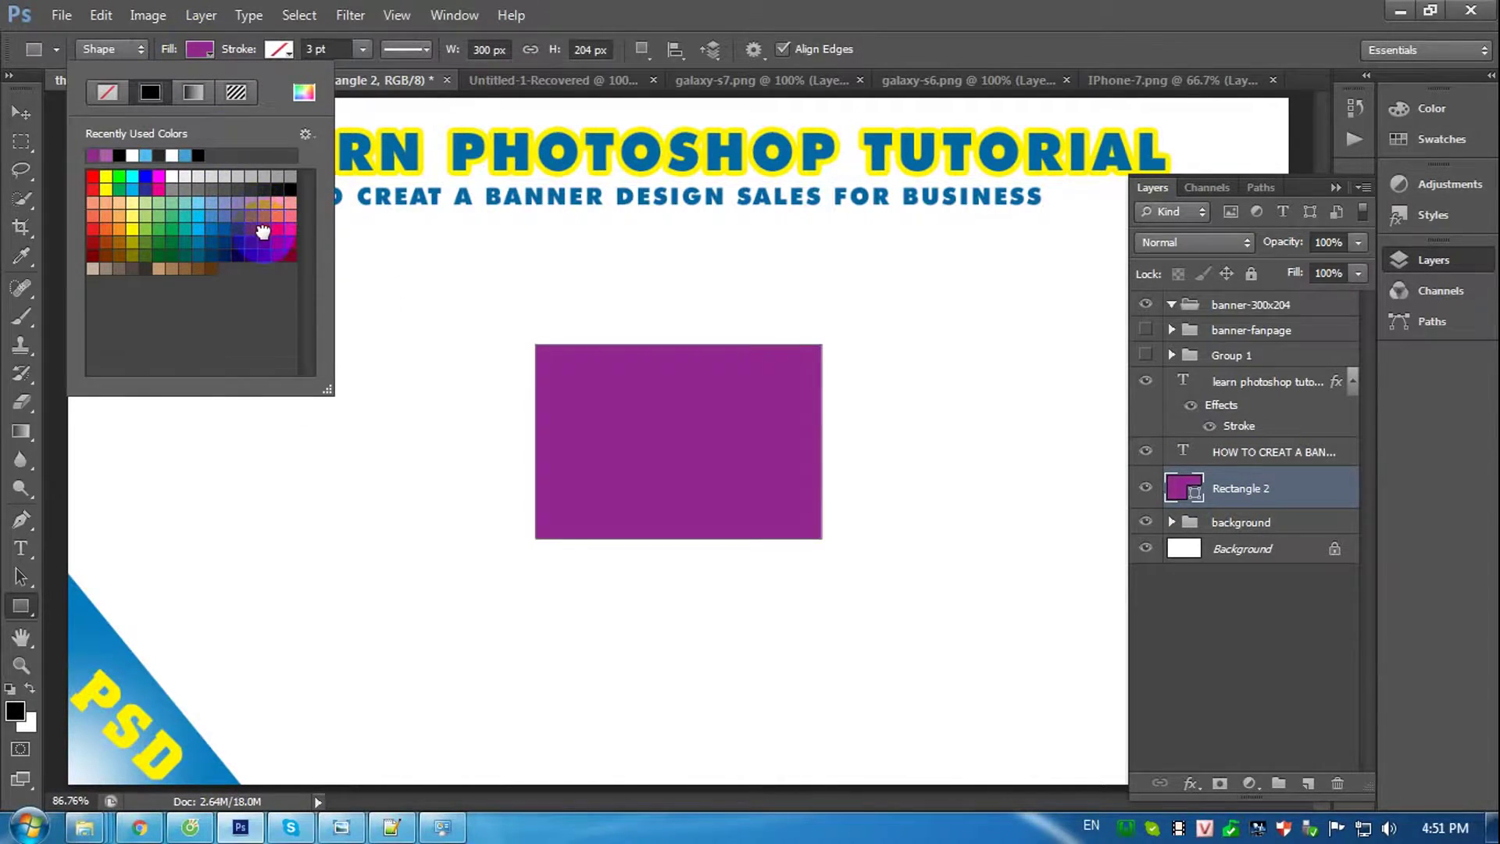
Set the foreground colour to magenta #dd07d7 and add empty Layer 12 above the rectangle.
left_click(15, 711)
left_click(675, 403)
left_click_drag(745, 513, 737, 526)
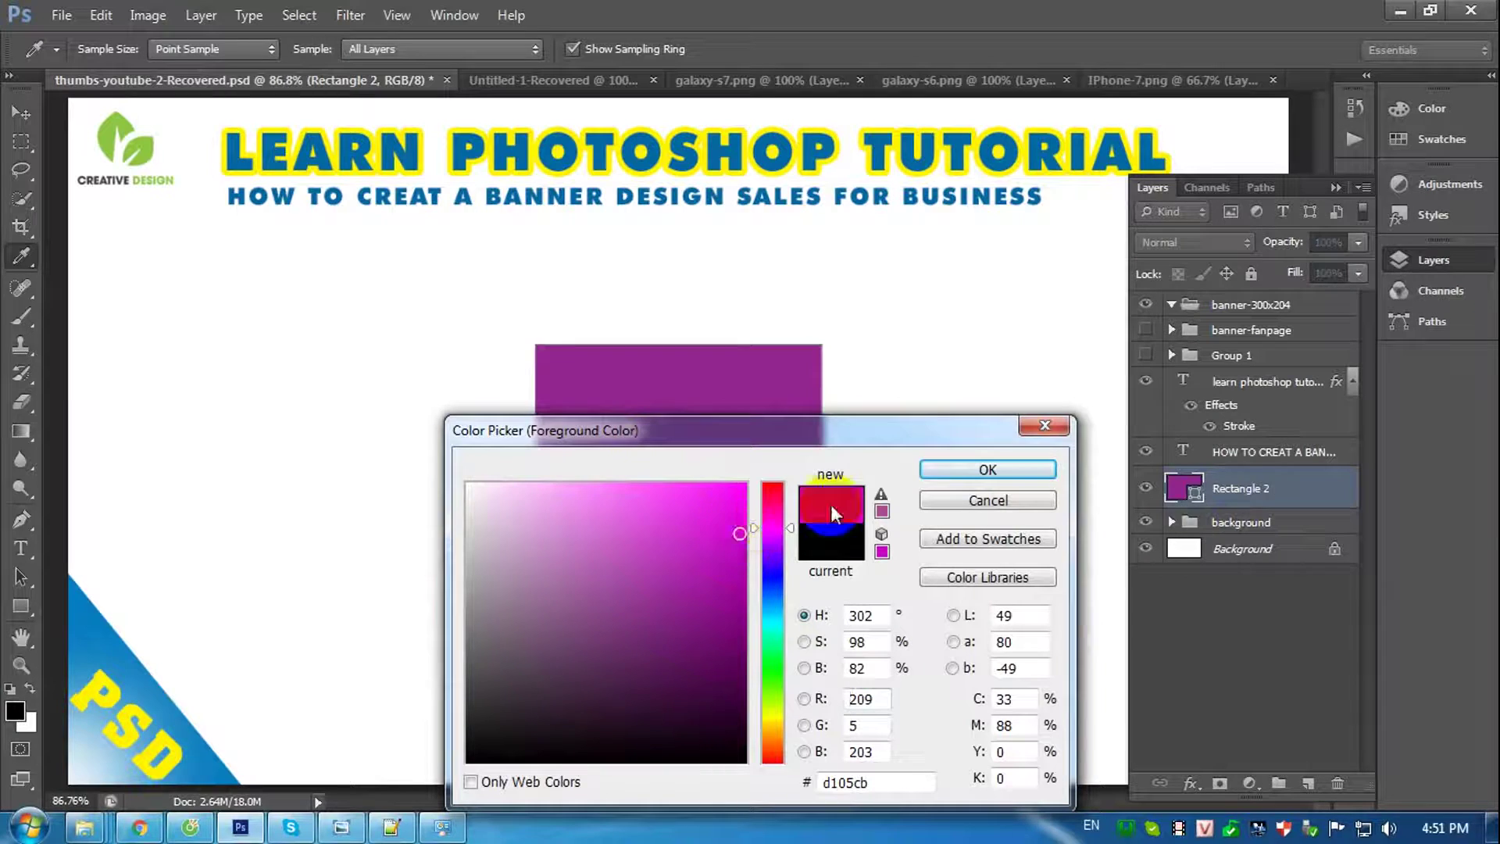
left_click(738, 521)
left_click(929, 473)
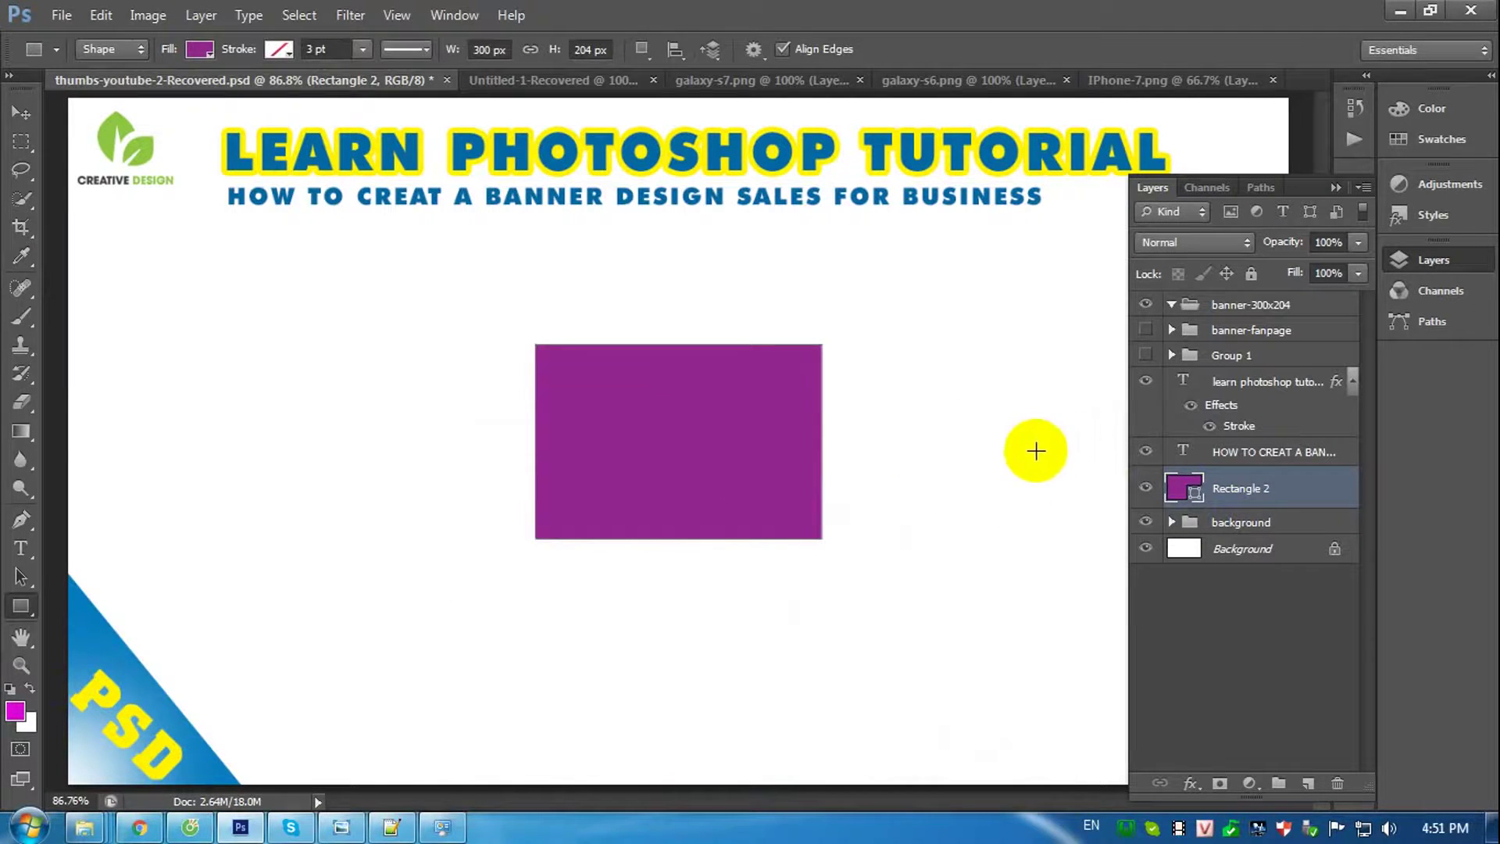
left_click(1307, 783)
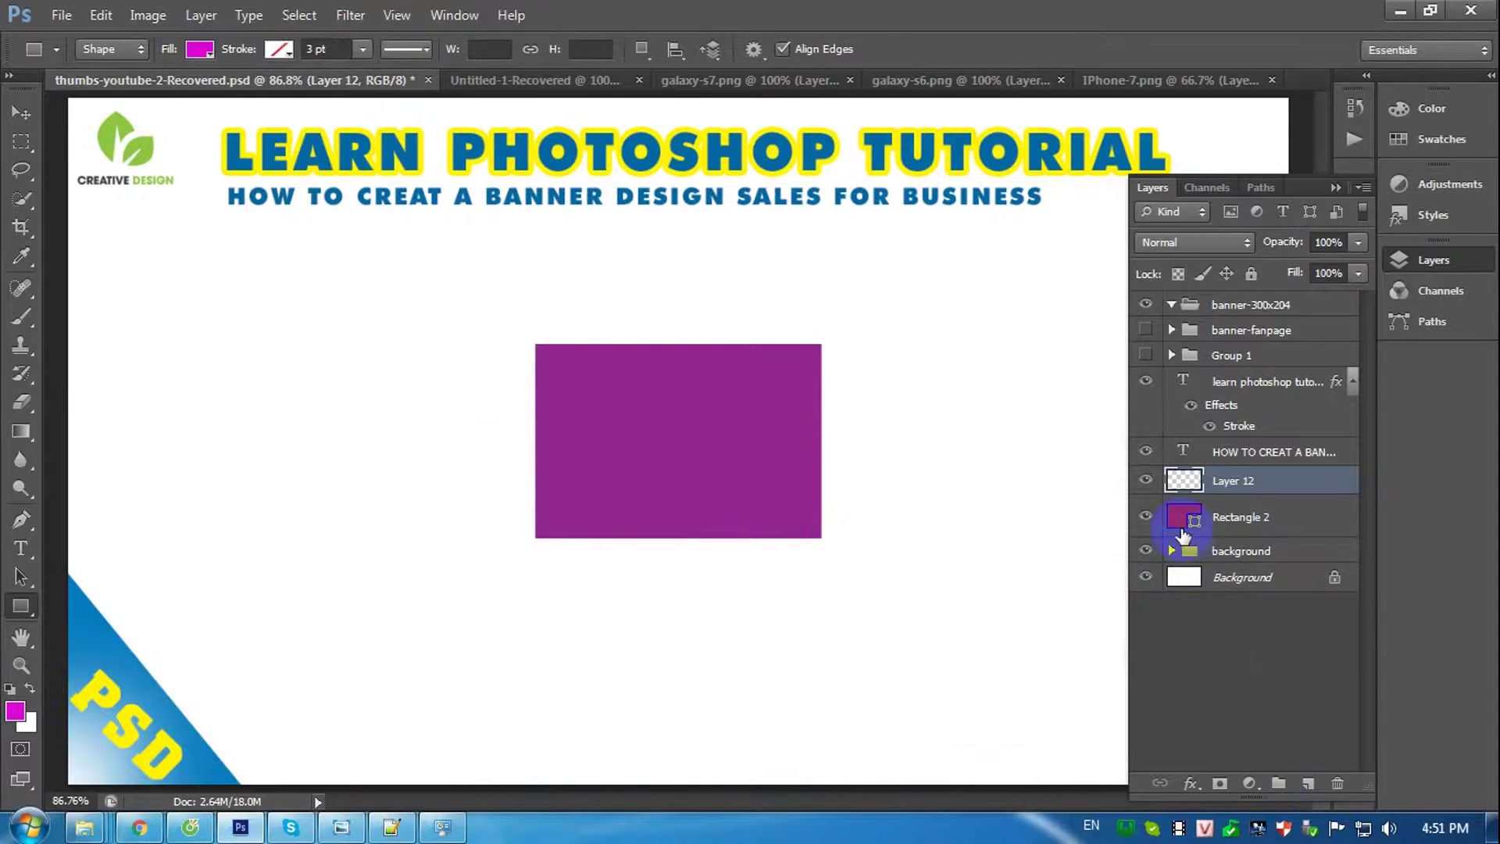
left_click(1179, 520, "ctrl")
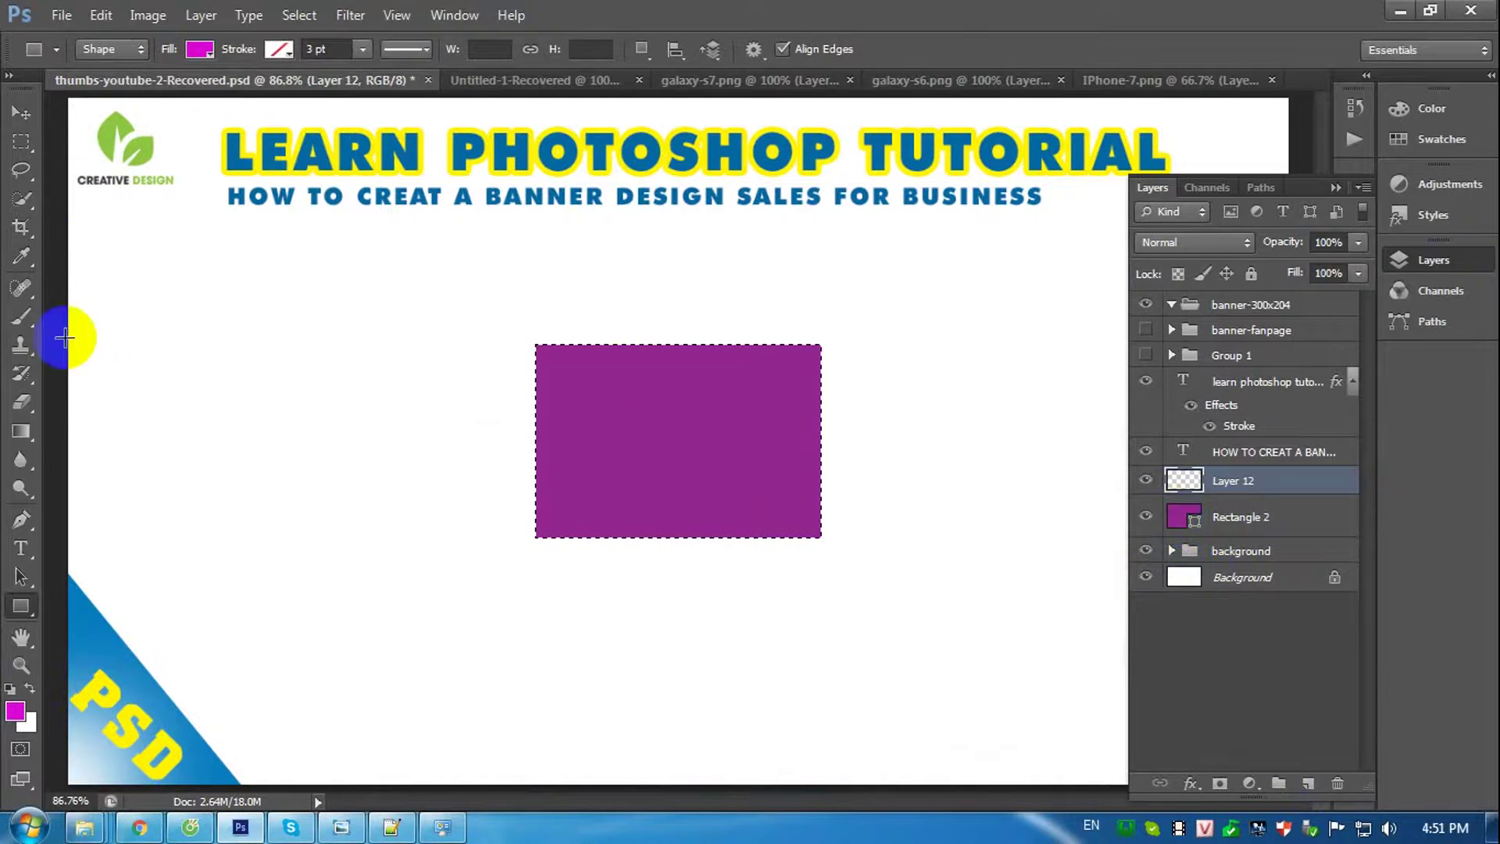
Paint a radial foreground-to-transparent magenta gradient on Layer 12 inside the rectangle selection, then deselect.
left_click(21, 431)
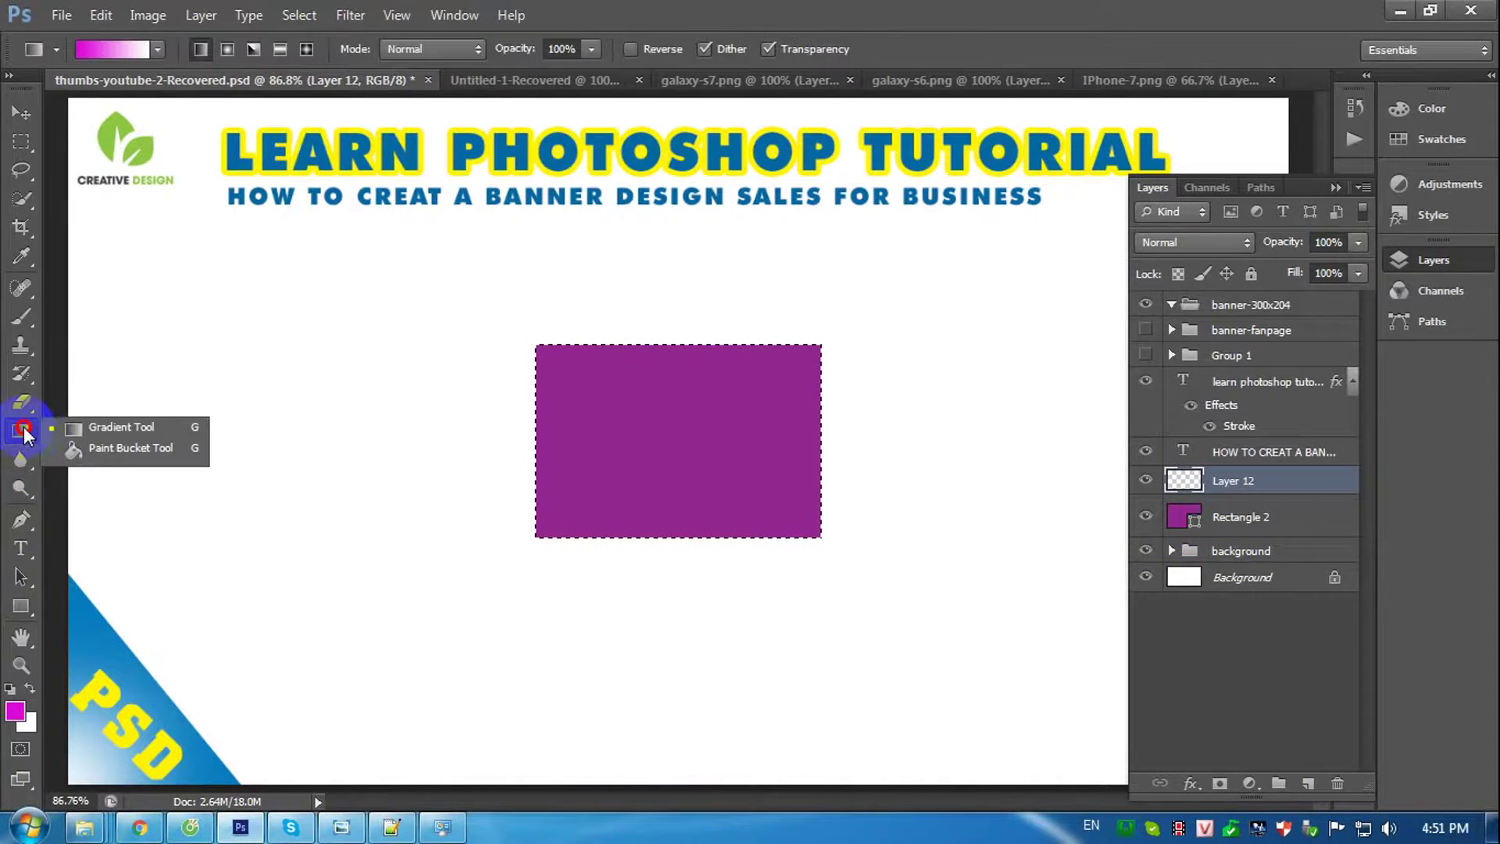
left_click(93, 434)
left_click(157, 49)
left_click(81, 92)
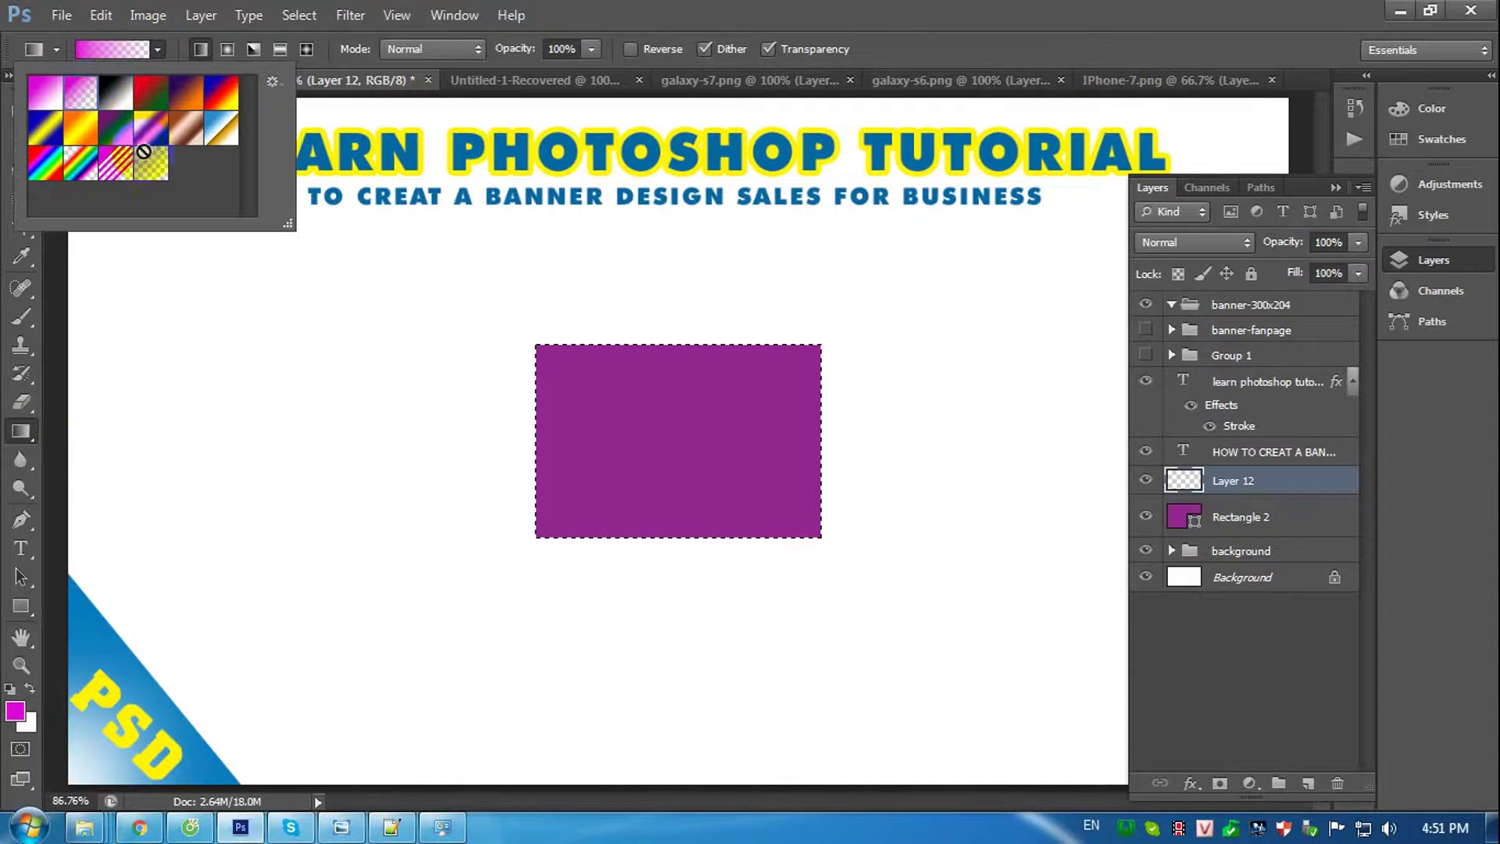
left_click(227, 49)
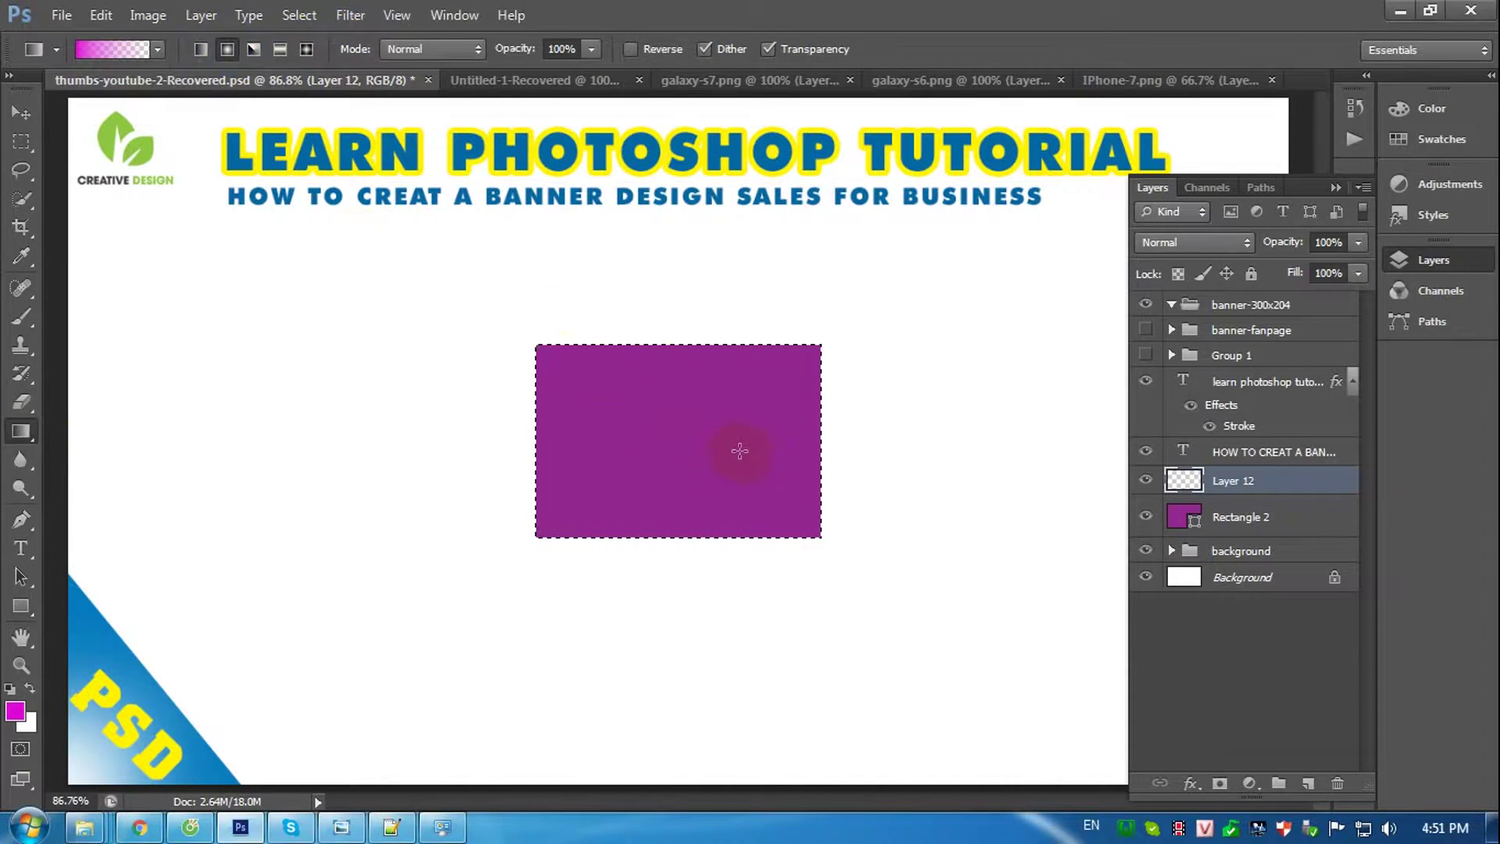
left_click_drag(732, 440, 600, 401)
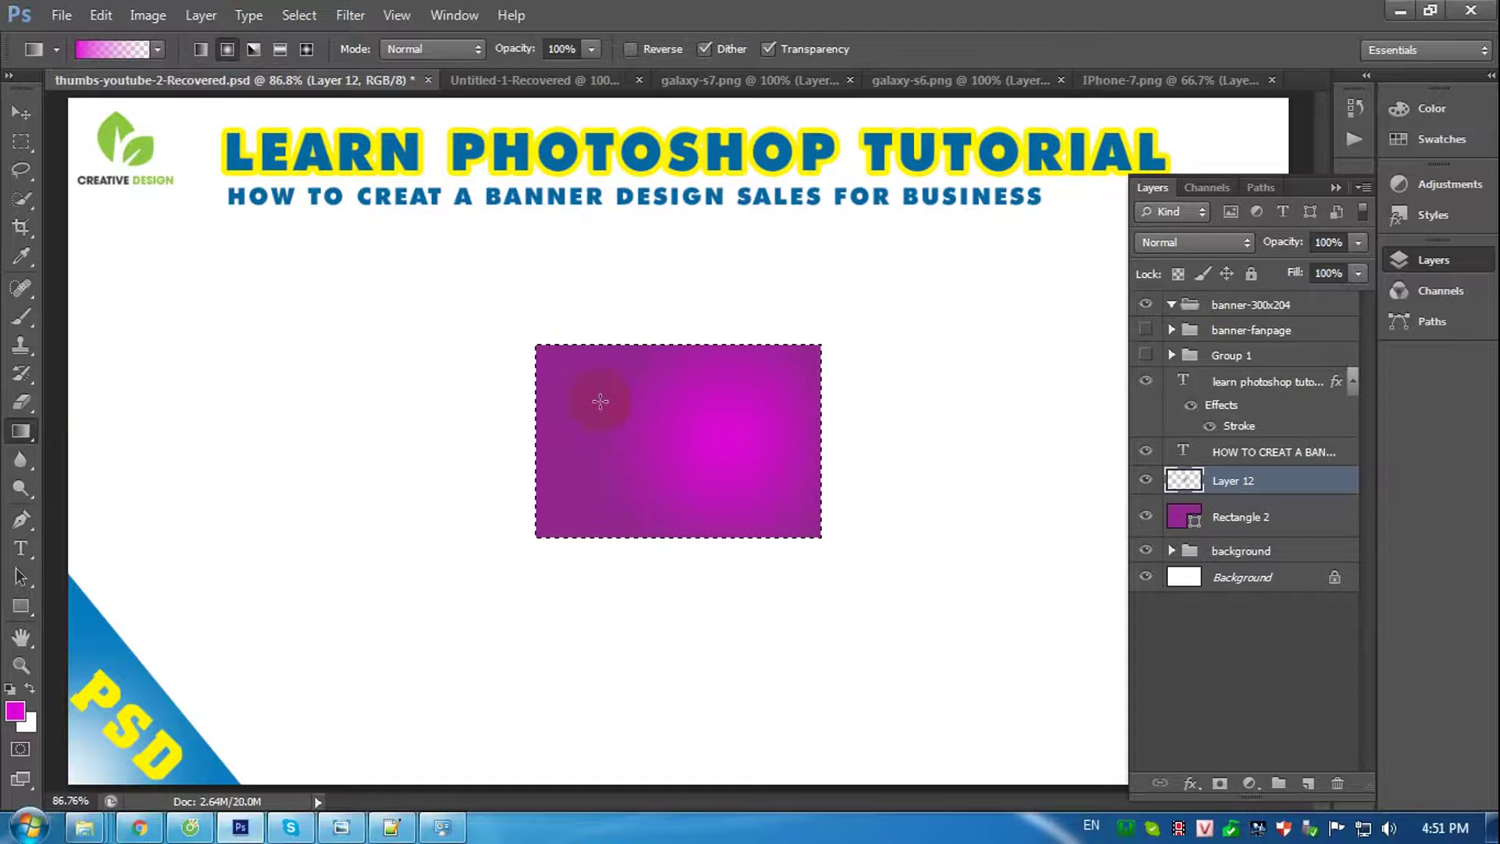
mouse_move(707, 438)
left_mouse_down()
mouse_move(731, 455)
mouse_move(536, 369)
left_mouse_up()
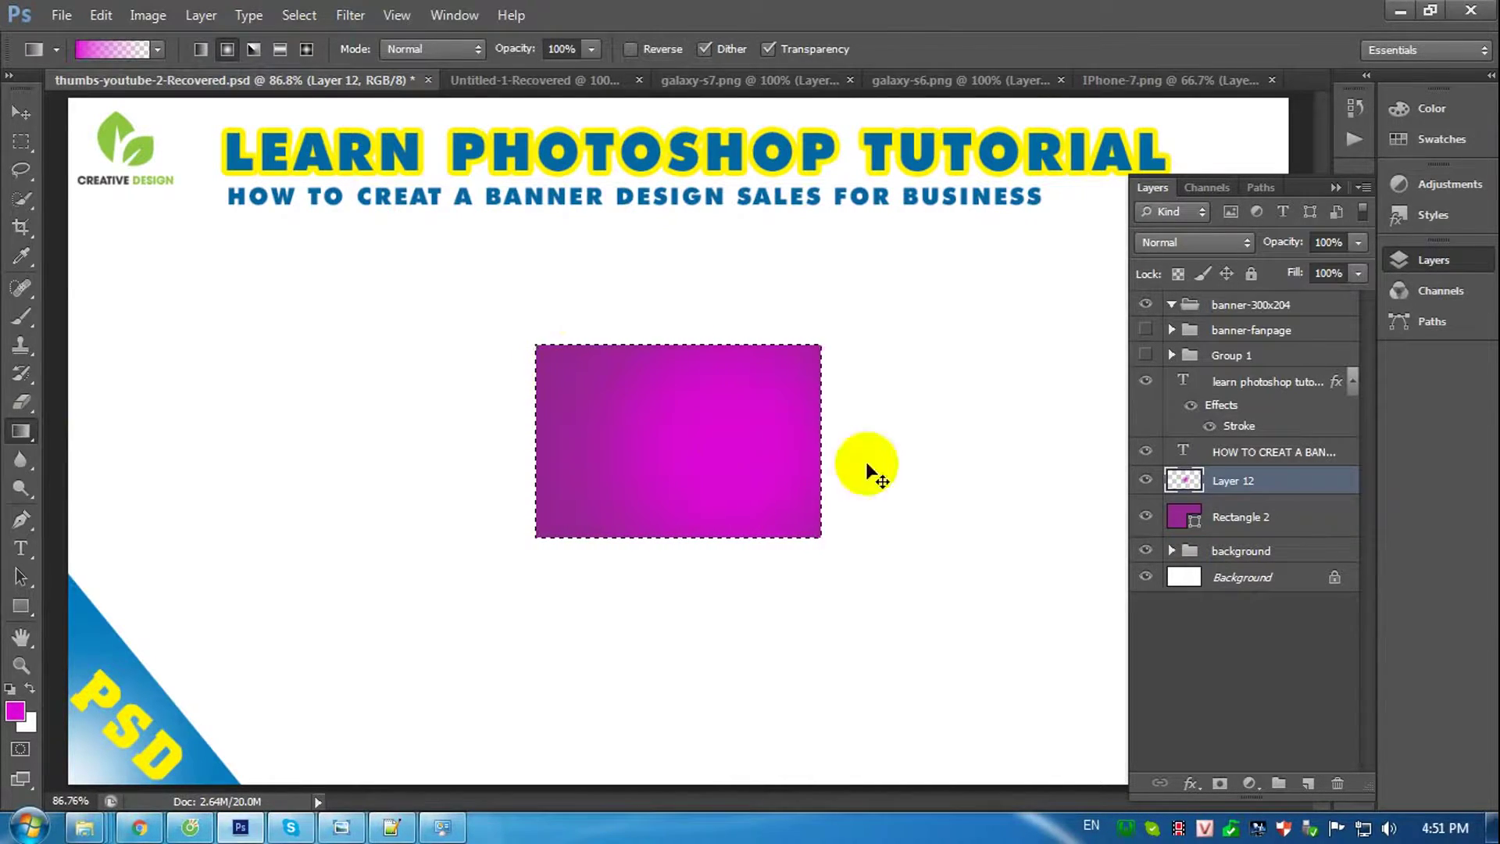
key("ctrl+d")
left_click(1237, 485)
left_click(1222, 501)
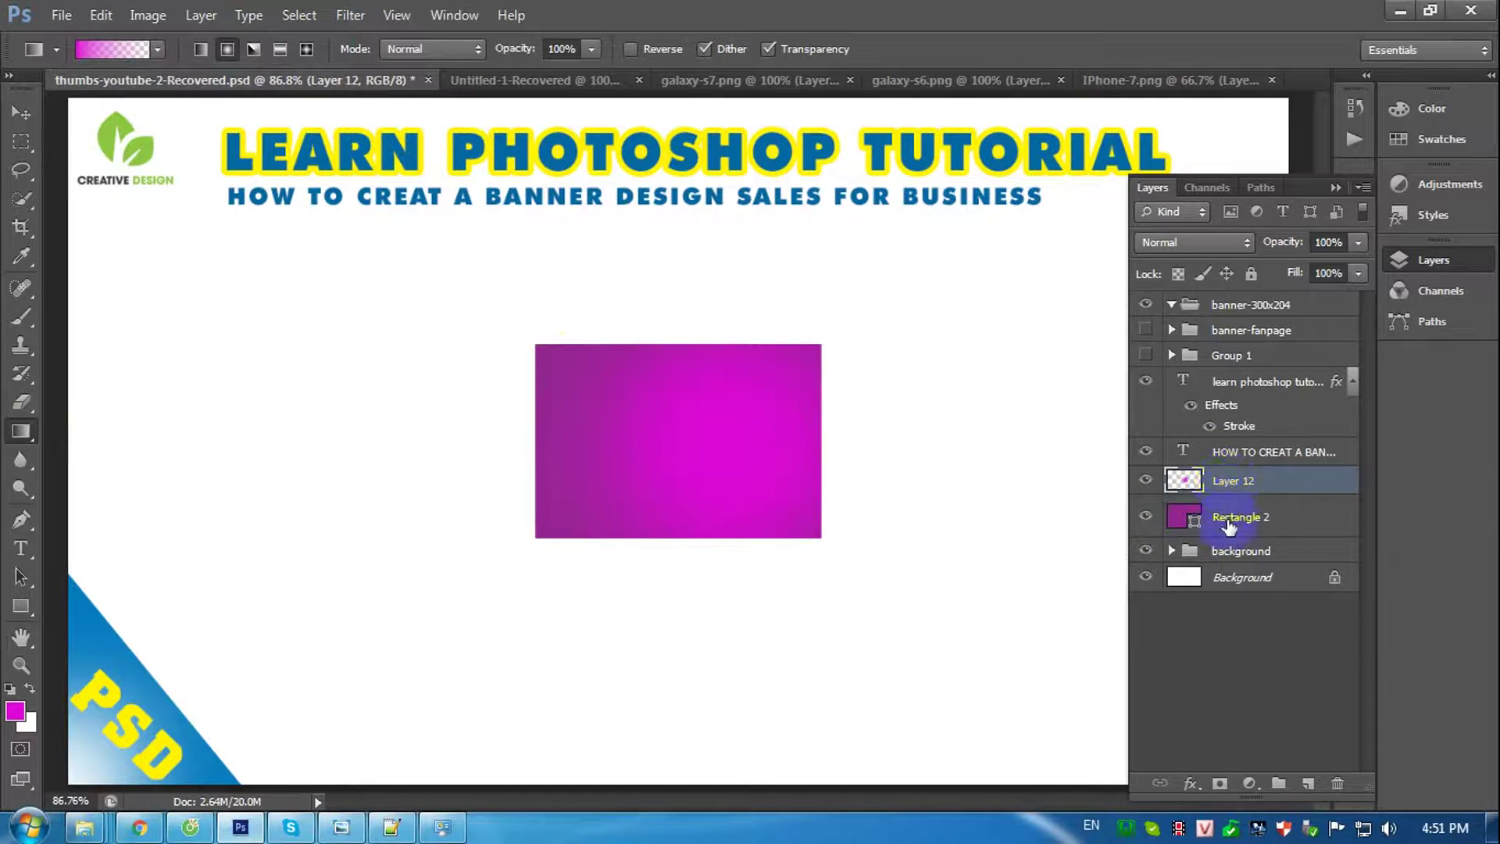
left_click(1228, 528, "ctrl")
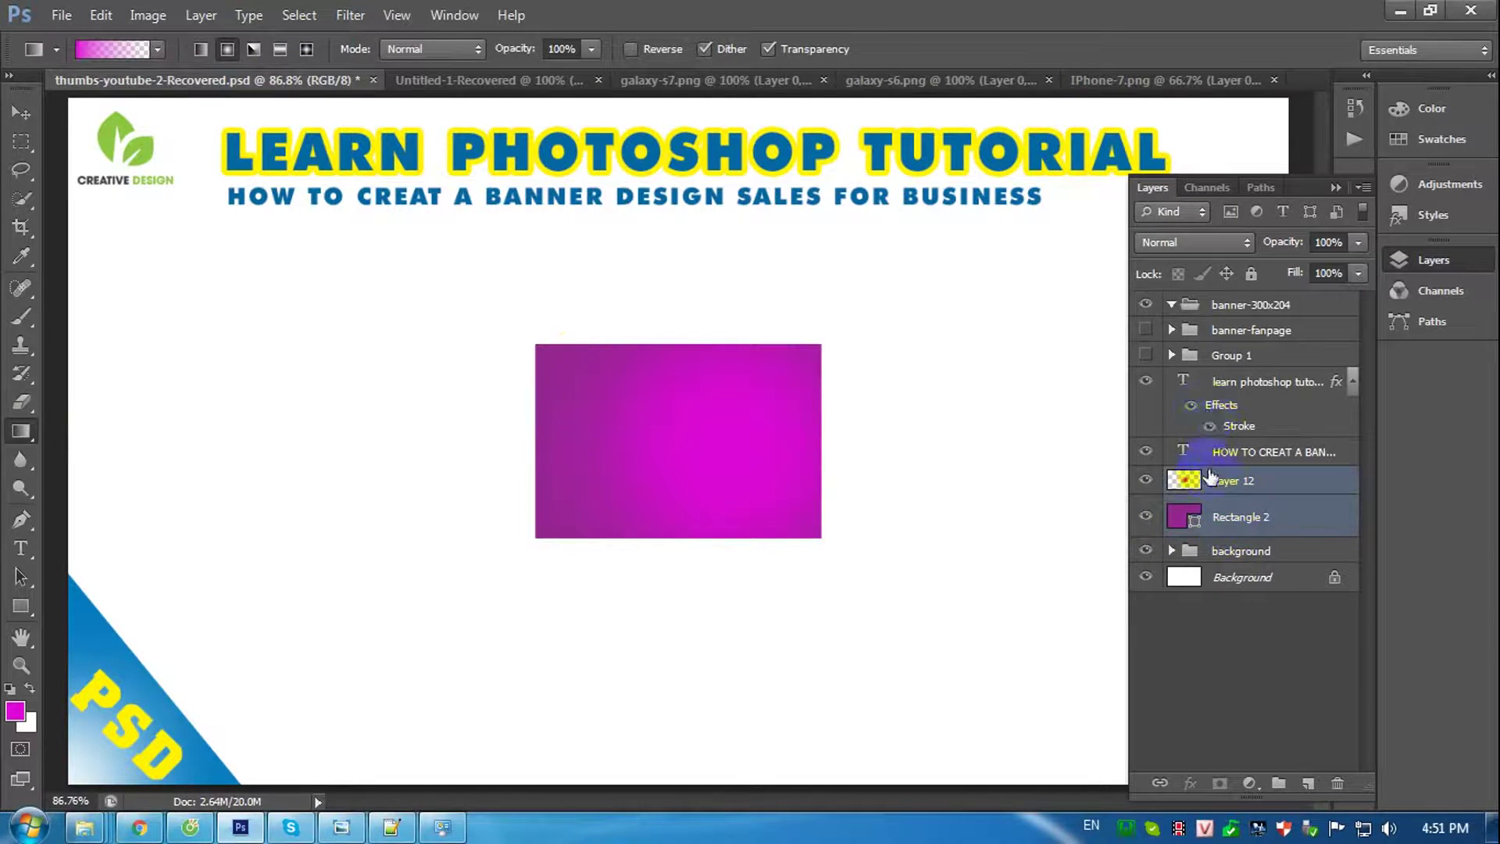
Move Layer 12 and Rectangle 2 into the banner-300x204 group.
left_click_drag(1212, 478, 1211, 292)
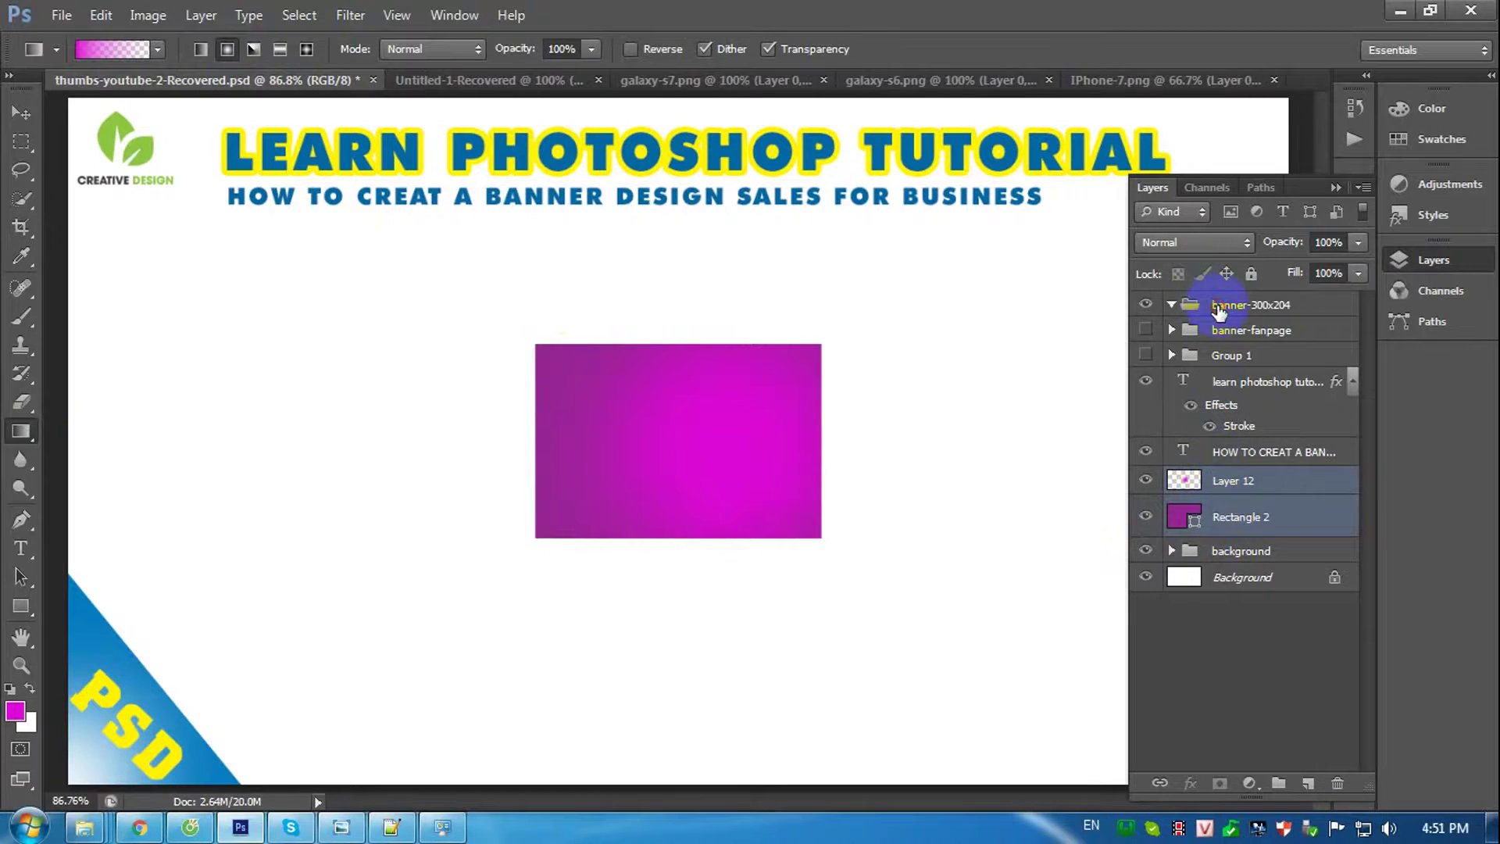
left_click(1219, 311)
left_click(1171, 304)
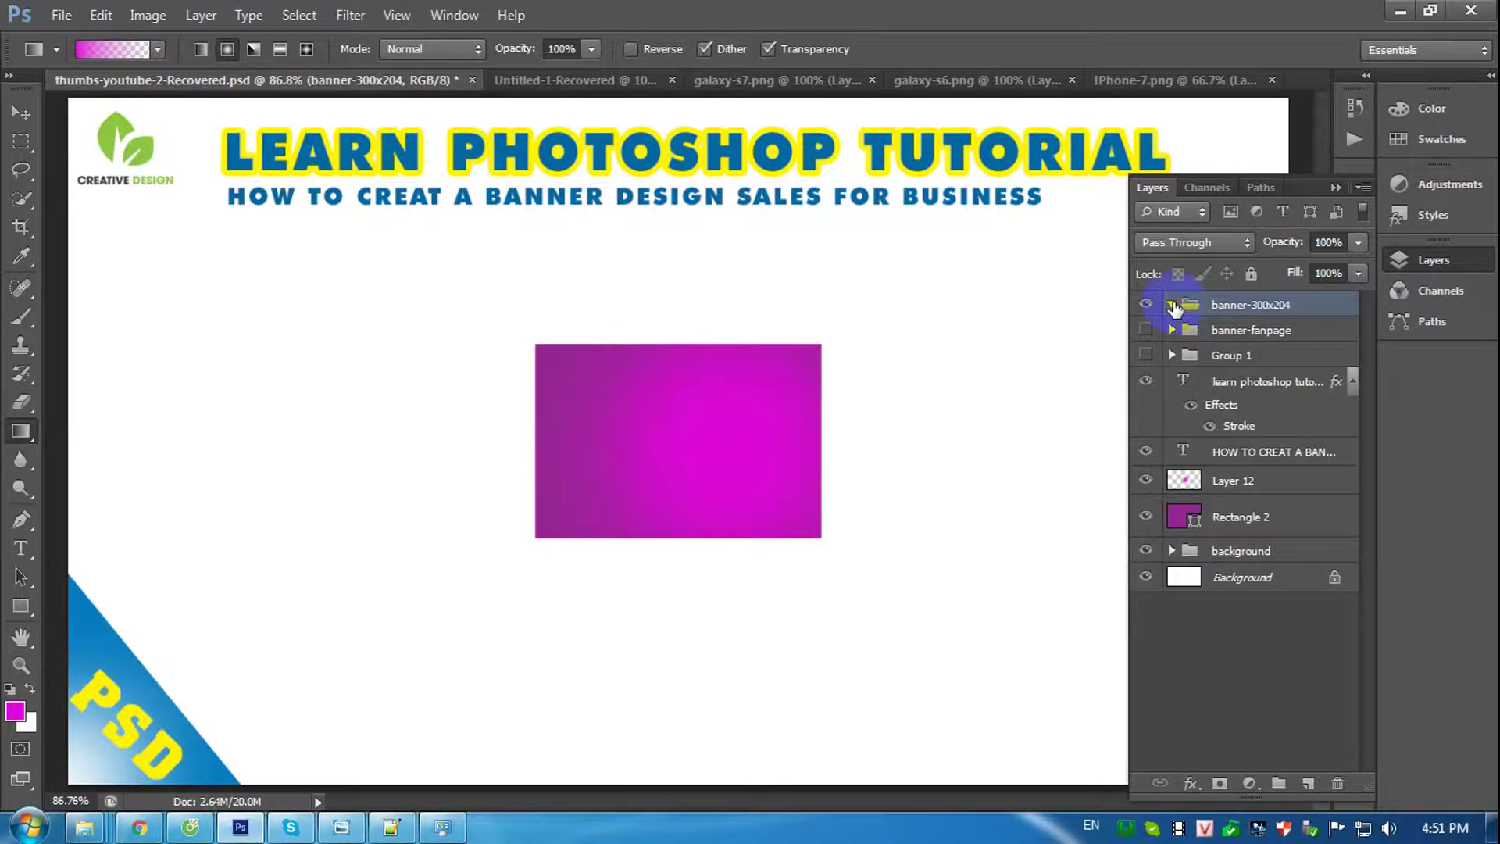
left_click(1217, 491)
left_click(1232, 517, "shift")
left_click_drag(1227, 500, 1255, 311)
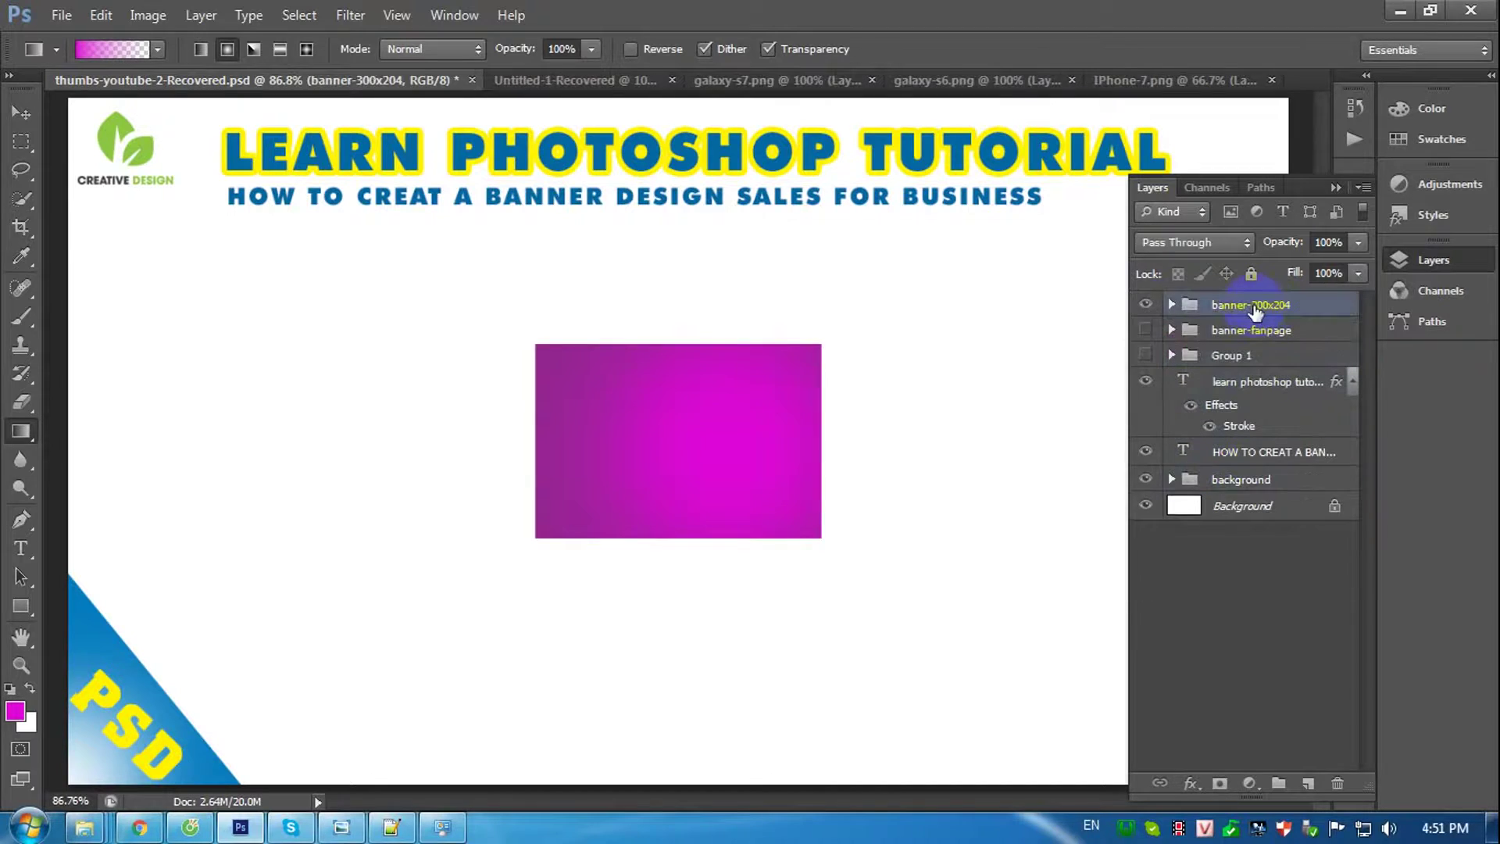
left_click(1172, 305)
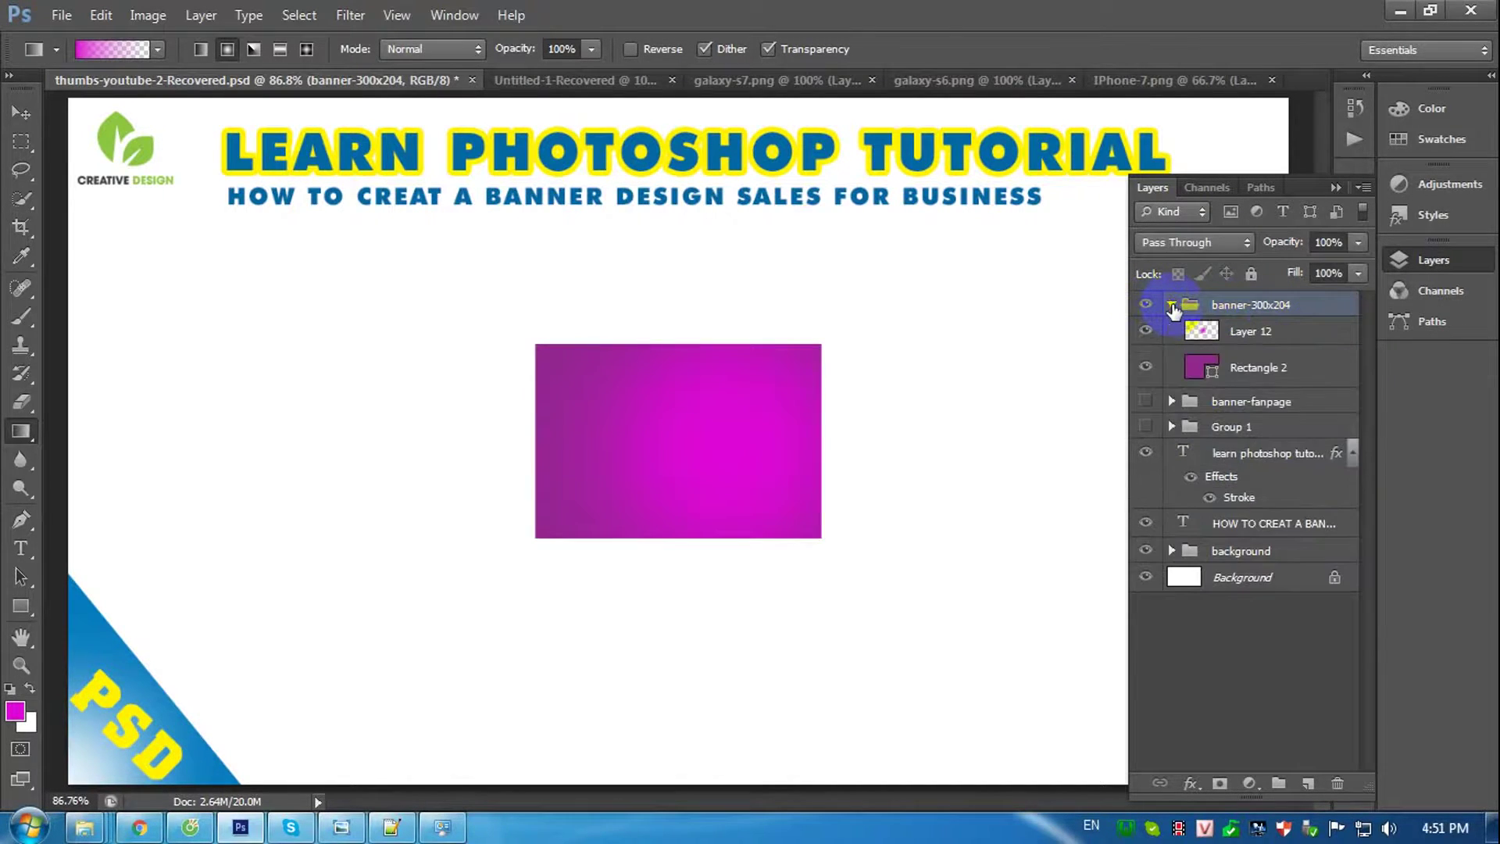
Group Layer 12 and Rectangle 2 with Ctrl+G and name the group BK.
left_click(1243, 329)
left_click(1251, 371, "shift")
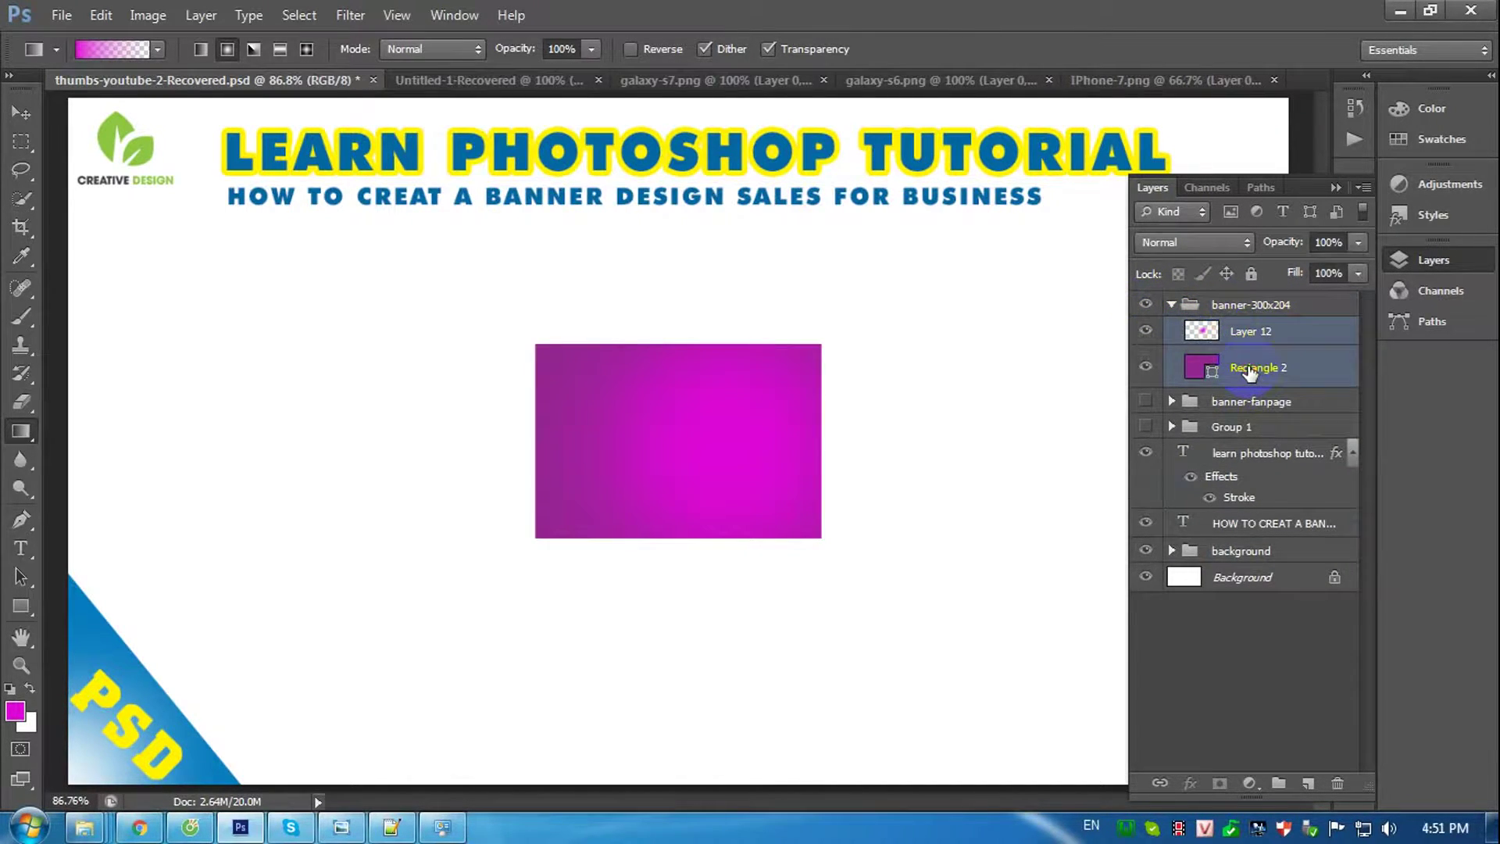
key("ctrl+g")
double_click(1243, 331)
type("B")
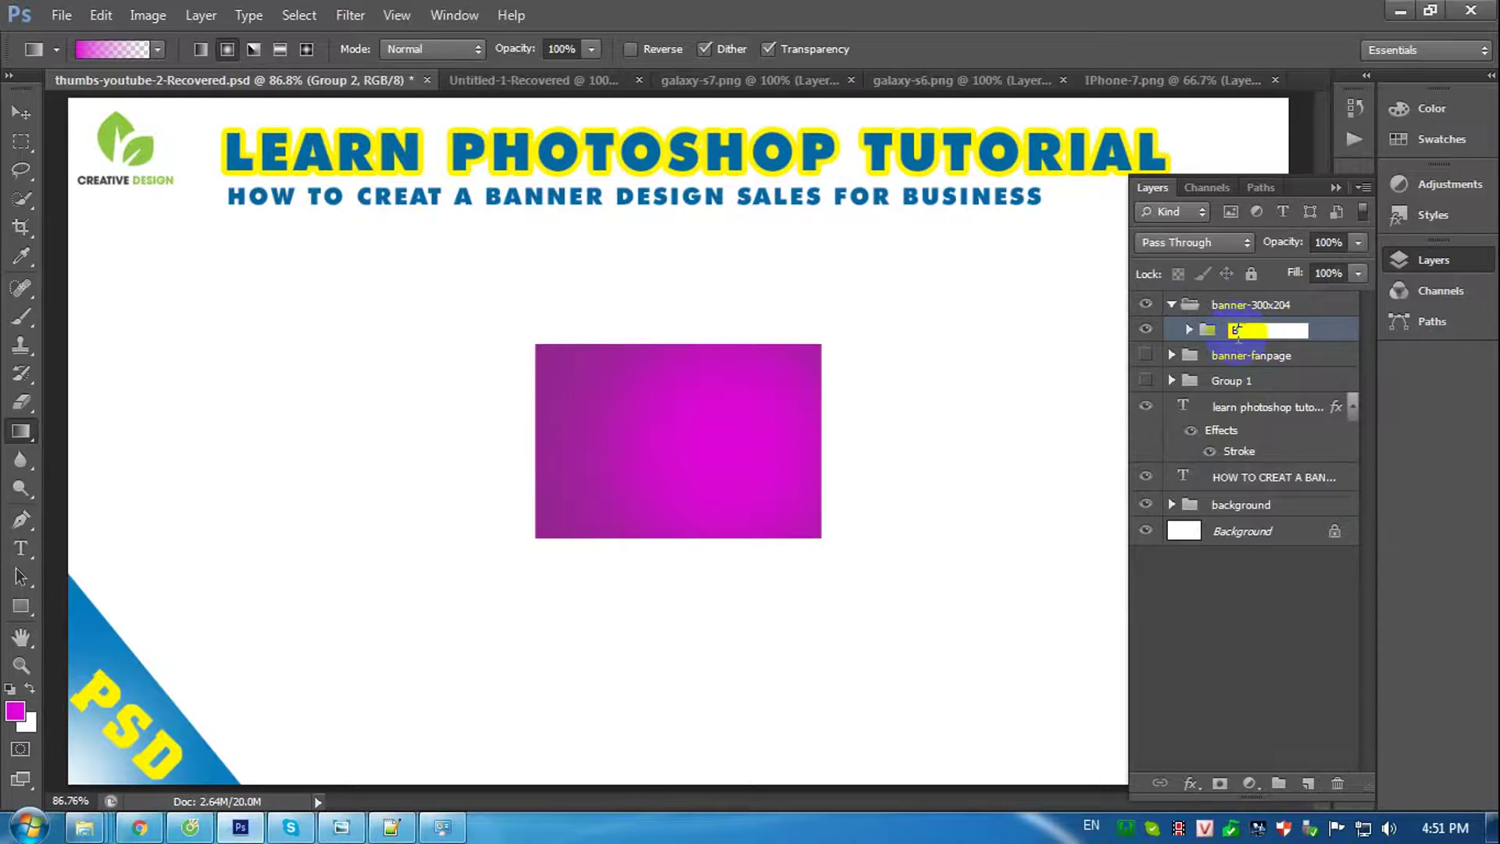
type("K")
key("Return")
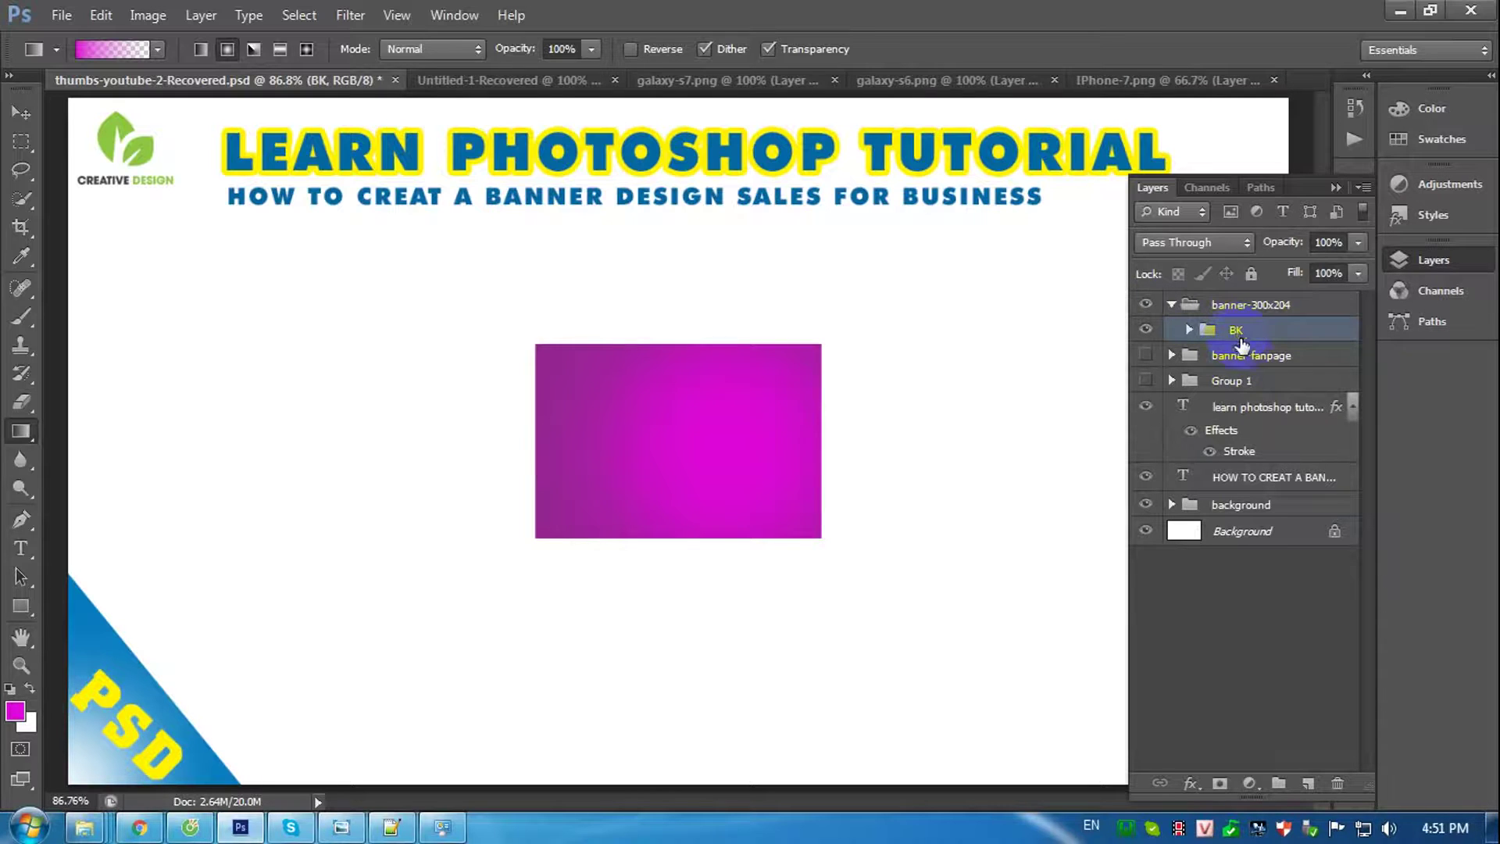
Add empty Layer 13 above the BK group and zoom in on the banner.
left_click(1314, 767)
key("z")
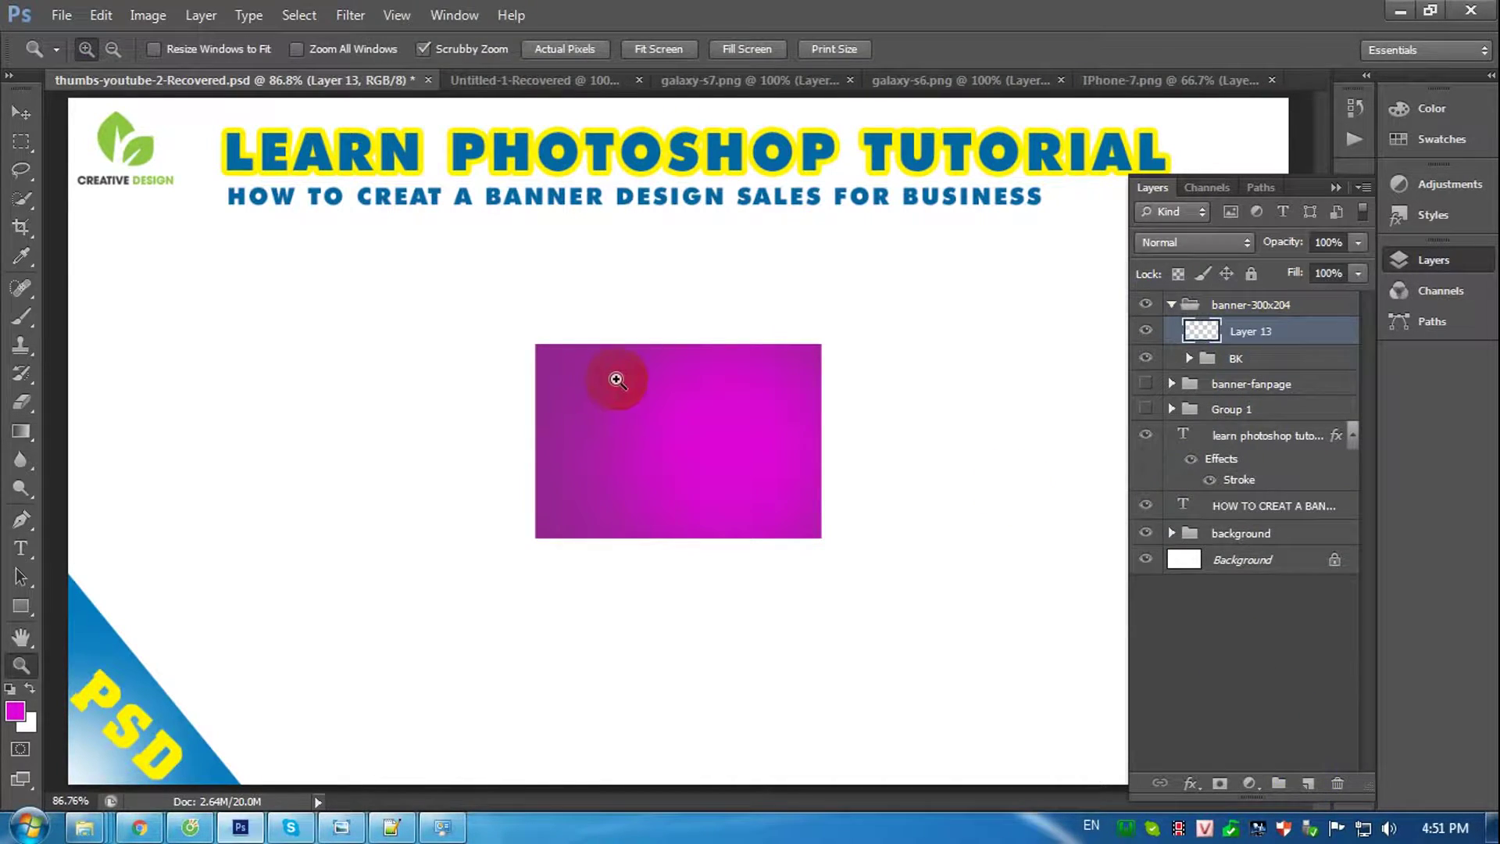
left_click_drag(610, 375, 644, 392)
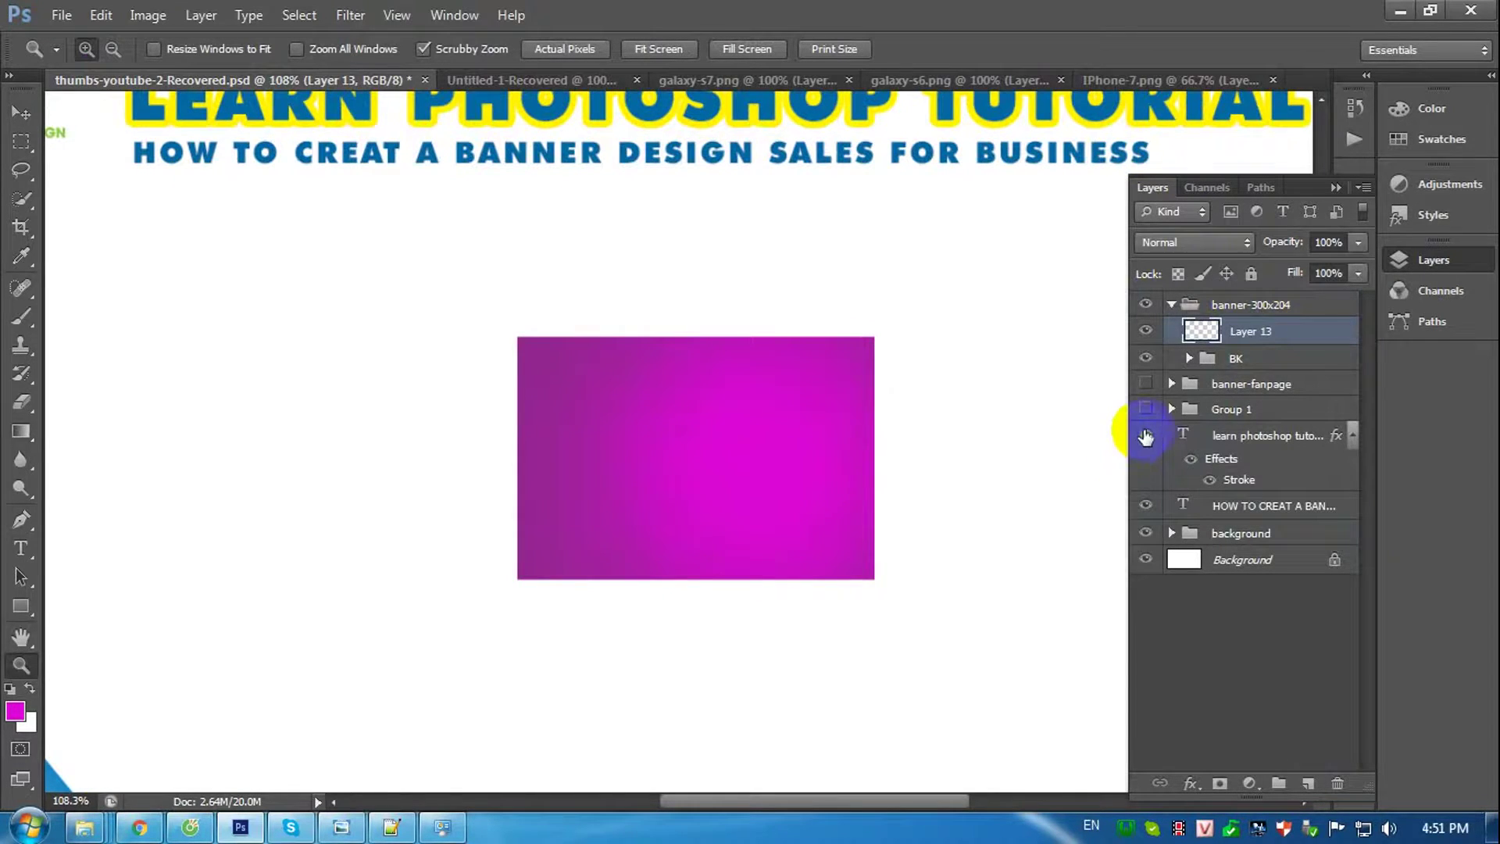
left_click(1256, 357)
left_click(1254, 332)
key("v")
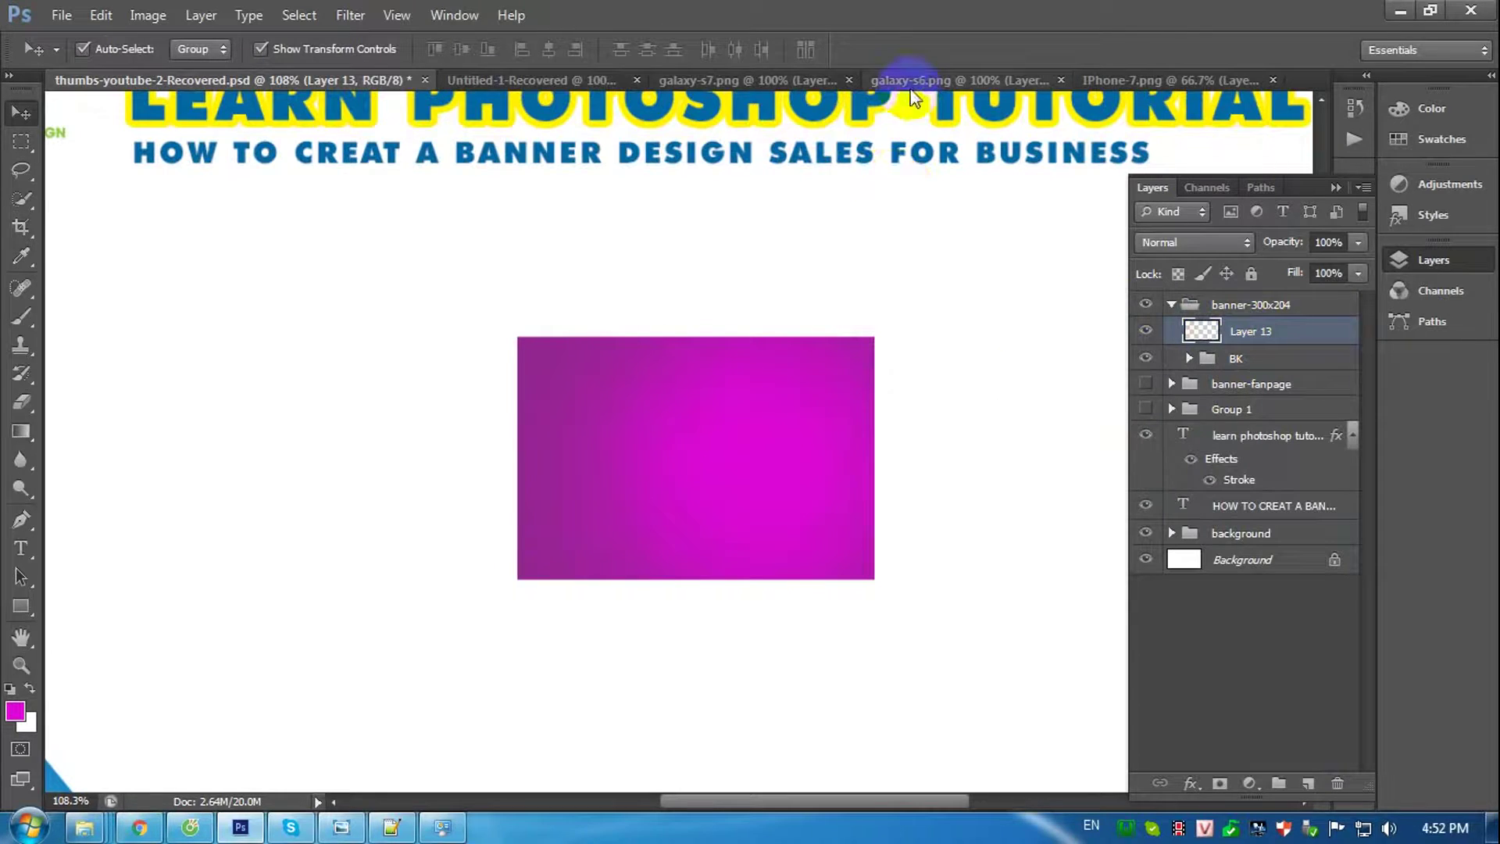
left_click(1092, 82)
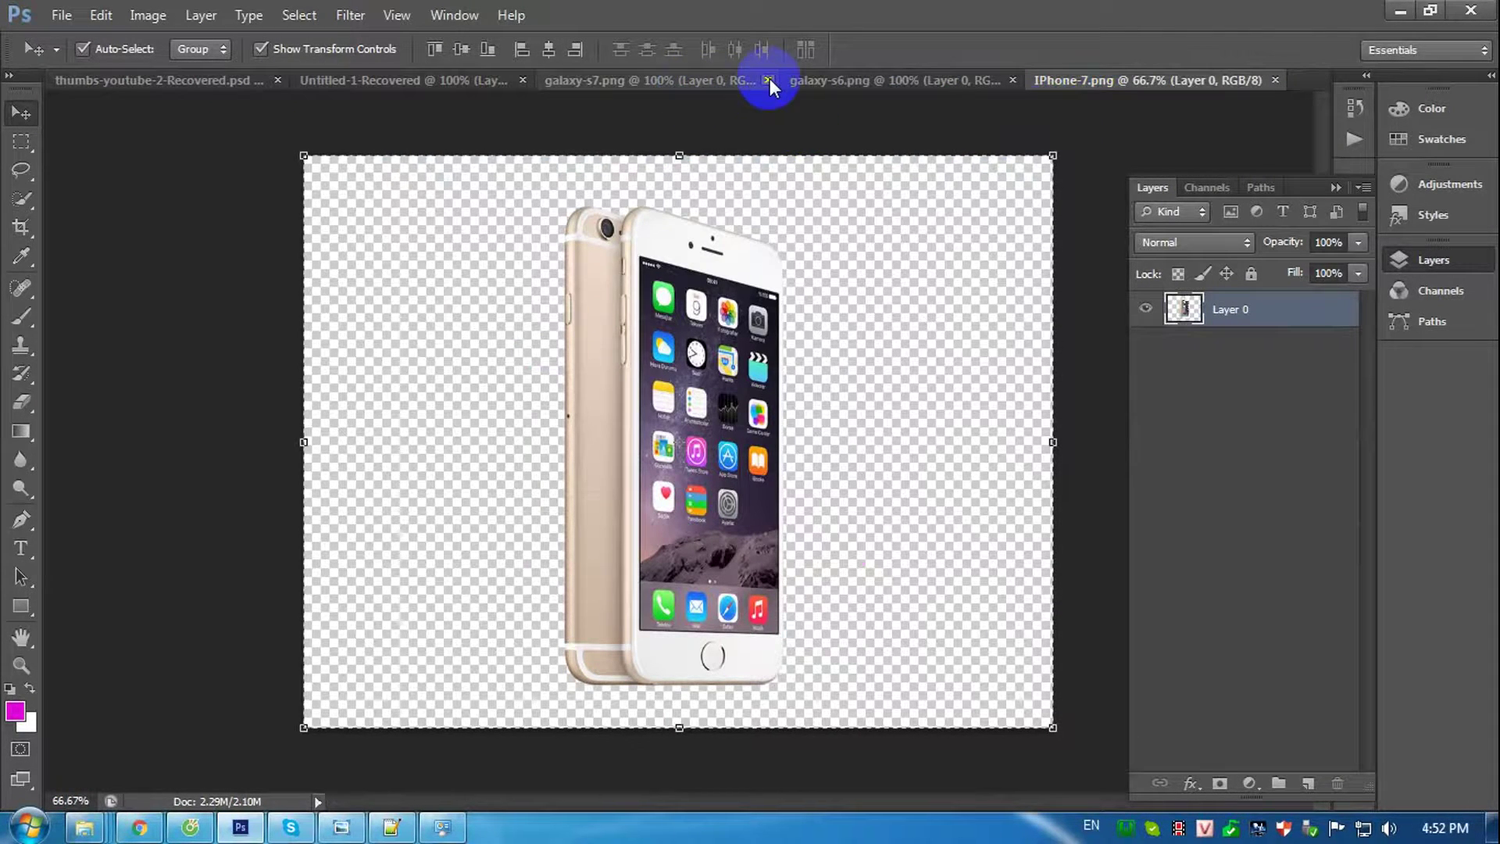
Duplicate the iPhone's Layer 0 into thumbs-youtube-2-Recovered.psd.
right_click(1205, 305)
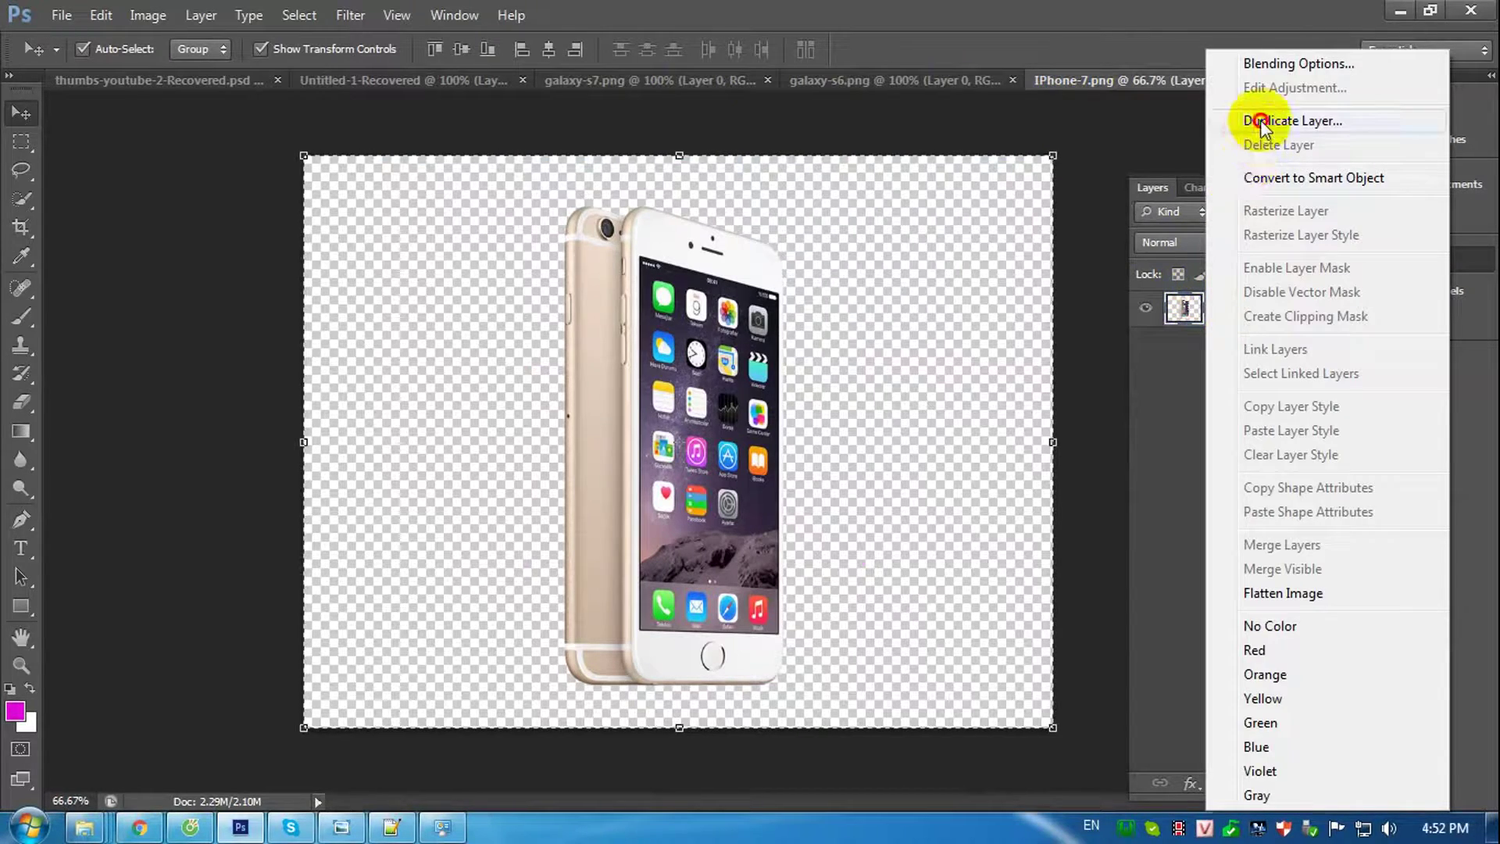
left_click(1263, 123)
left_click(730, 330)
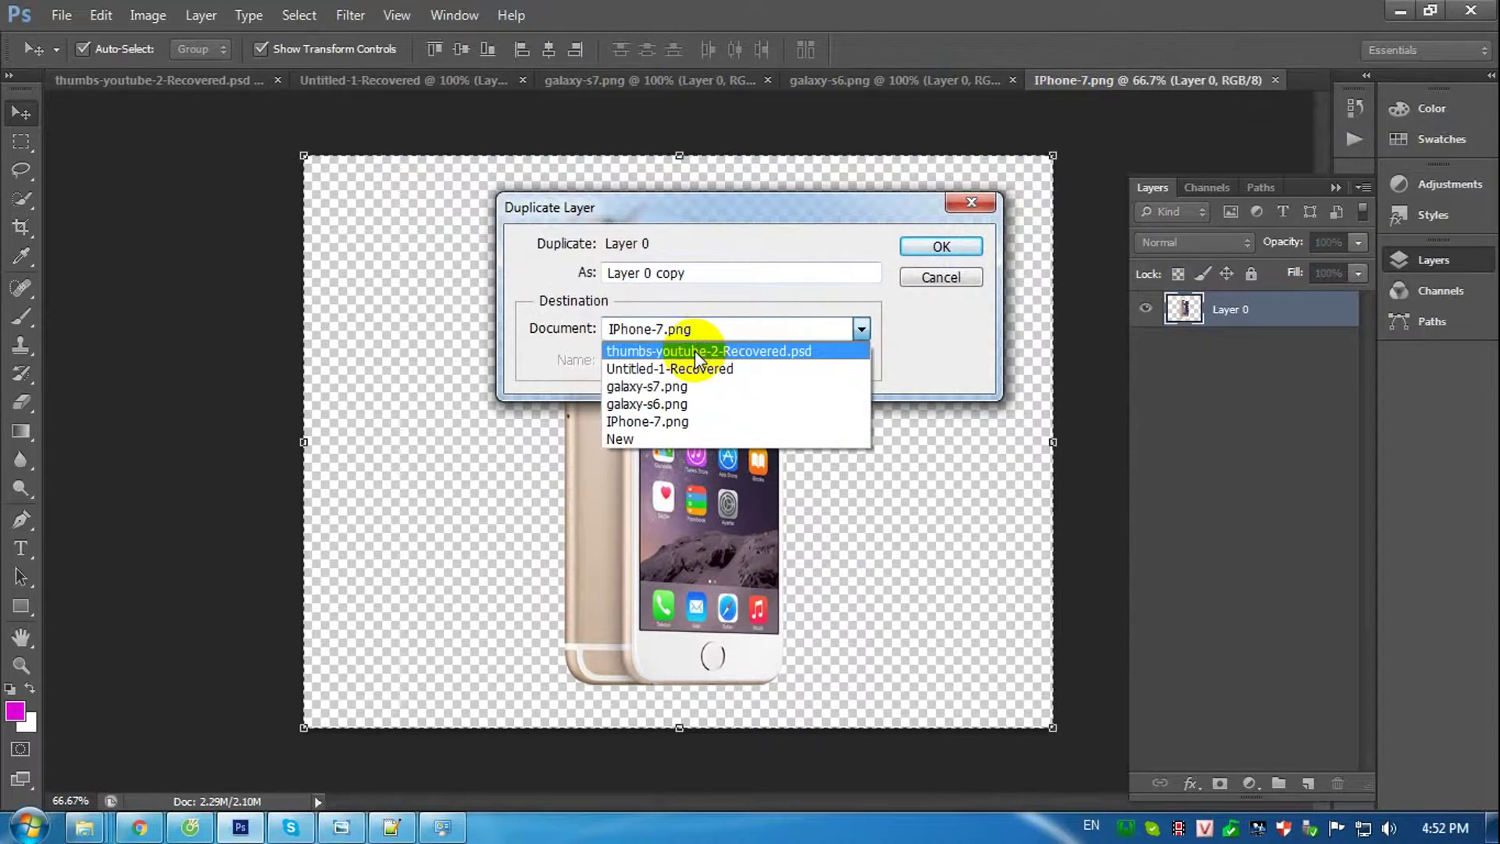
left_click(695, 350)
left_click(931, 242)
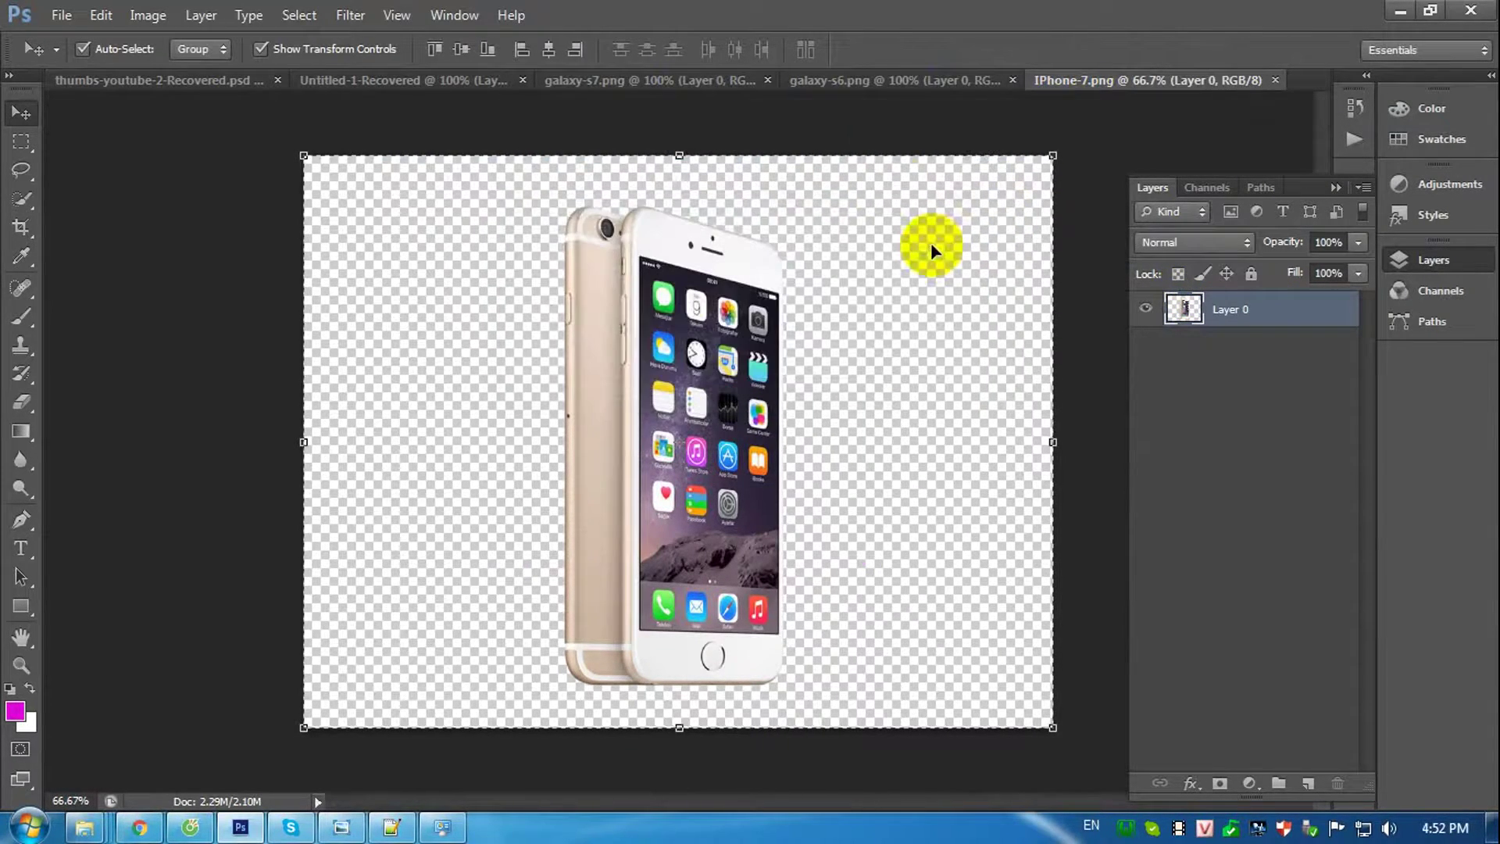
Duplicate the galaxy-s7.png Layer 0 into thumbs-youtube-2-Recovered.psd.
left_click(595, 79)
right_click(1195, 318)
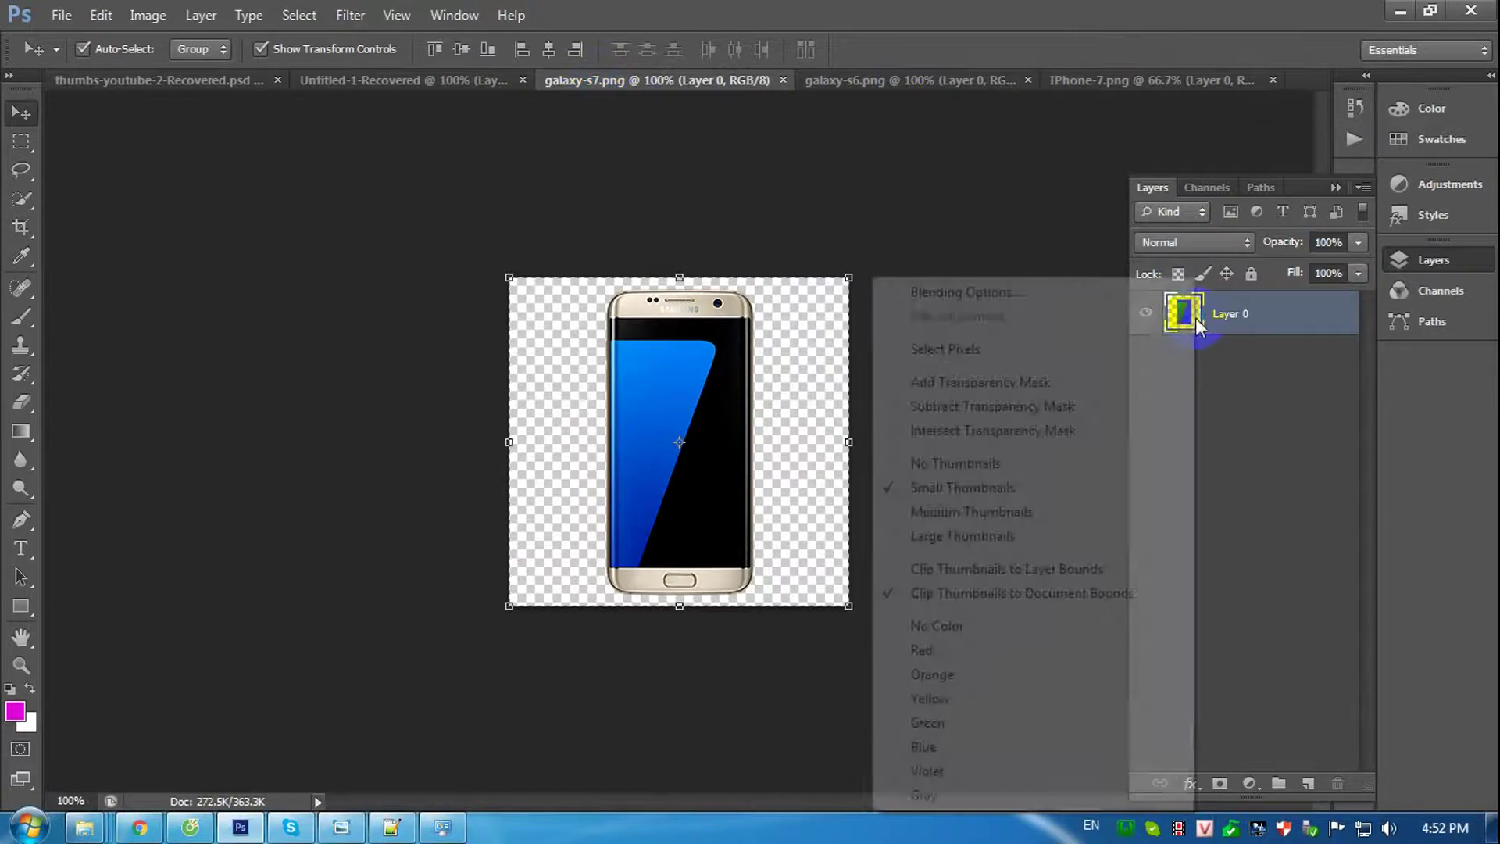
right_click(1220, 321)
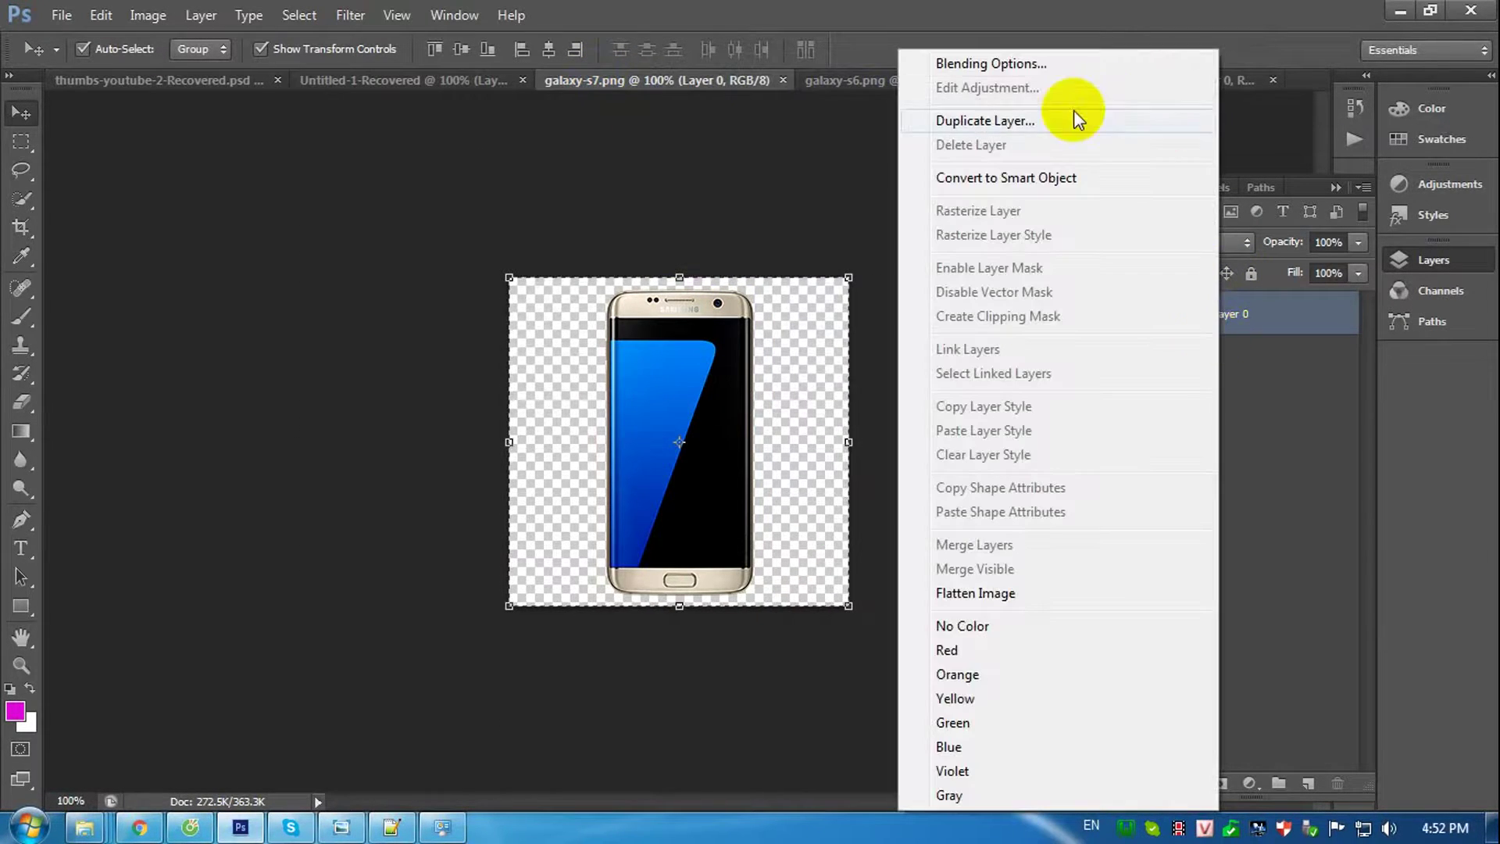
left_click(1002, 120)
left_click(711, 328)
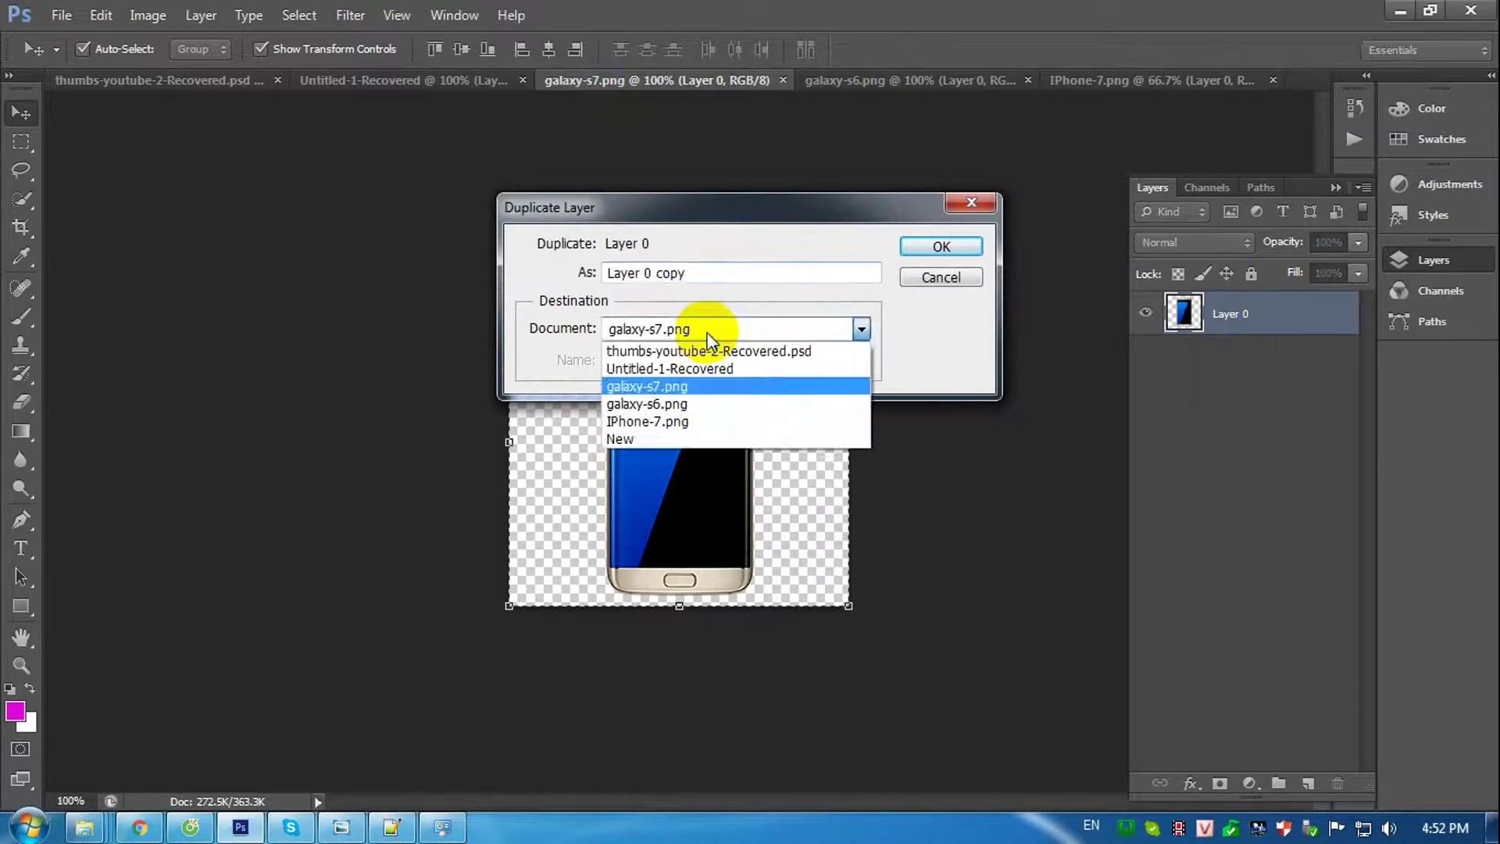
left_click(707, 351)
left_click(942, 247)
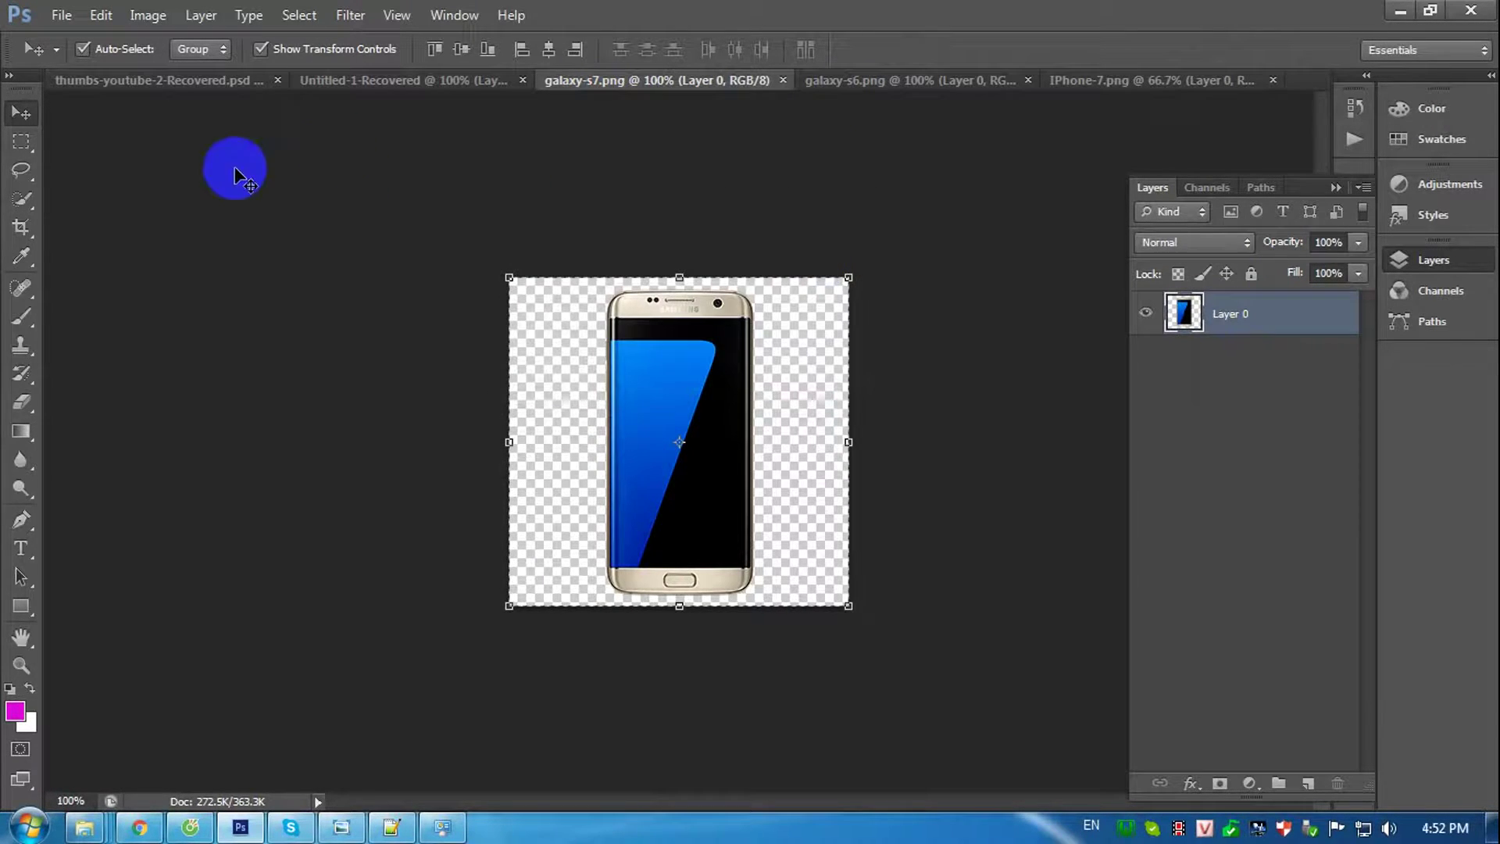
With Layer 15 hidden, shrink the iPhone (Layer 14) to about 22% at the banner's left, then reshow Layer 15.
left_click(211, 78)
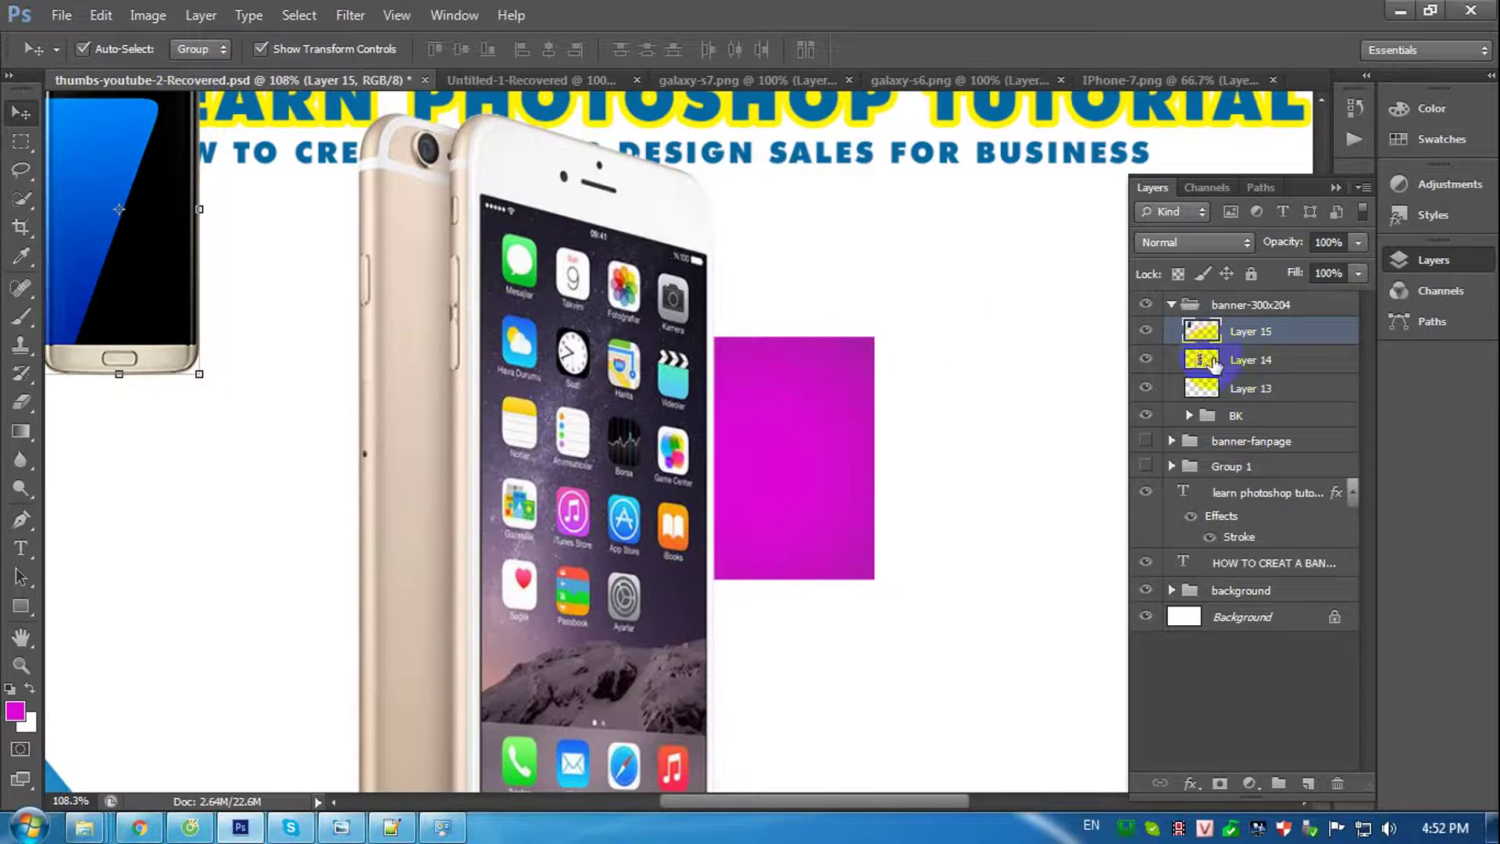
left_click(1146, 330)
left_click(1208, 361)
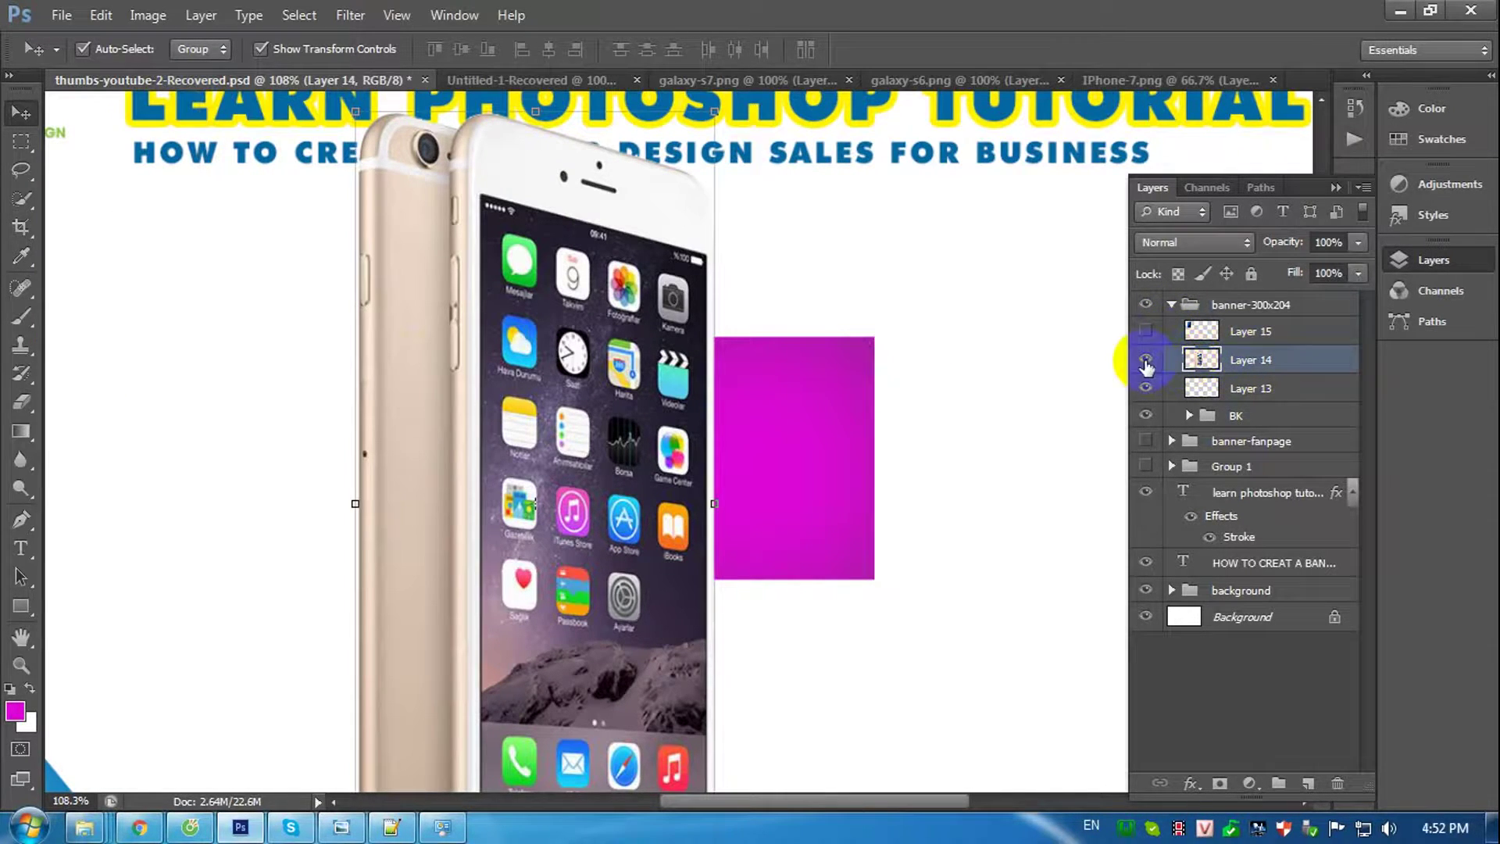
key("ctrl+t")
left_click_drag(715, 112, 604, 399)
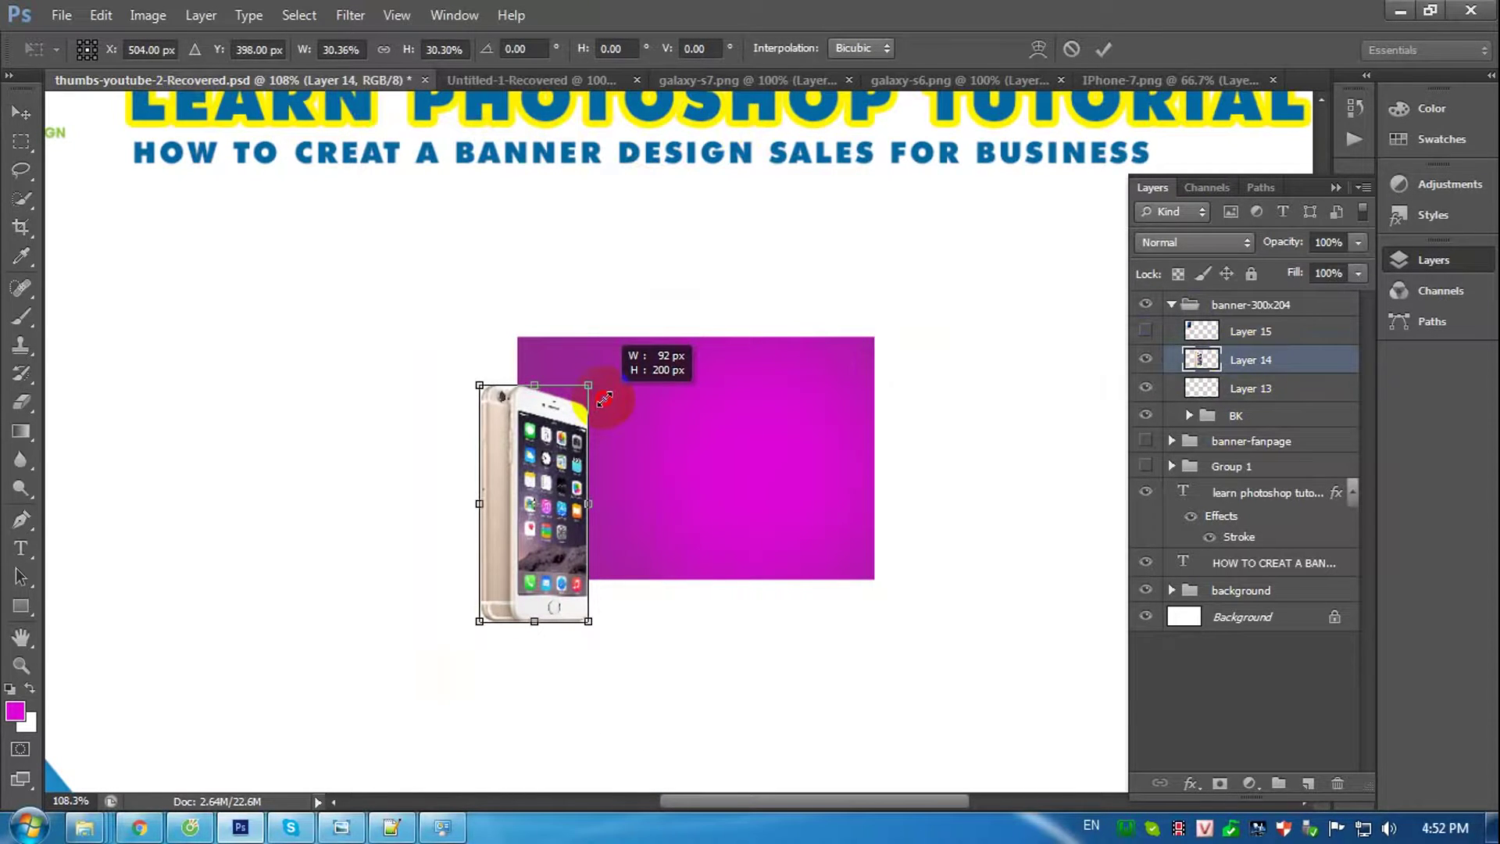
left_click_drag(547, 453, 639, 408)
left_click_drag(679, 342, 655, 371)
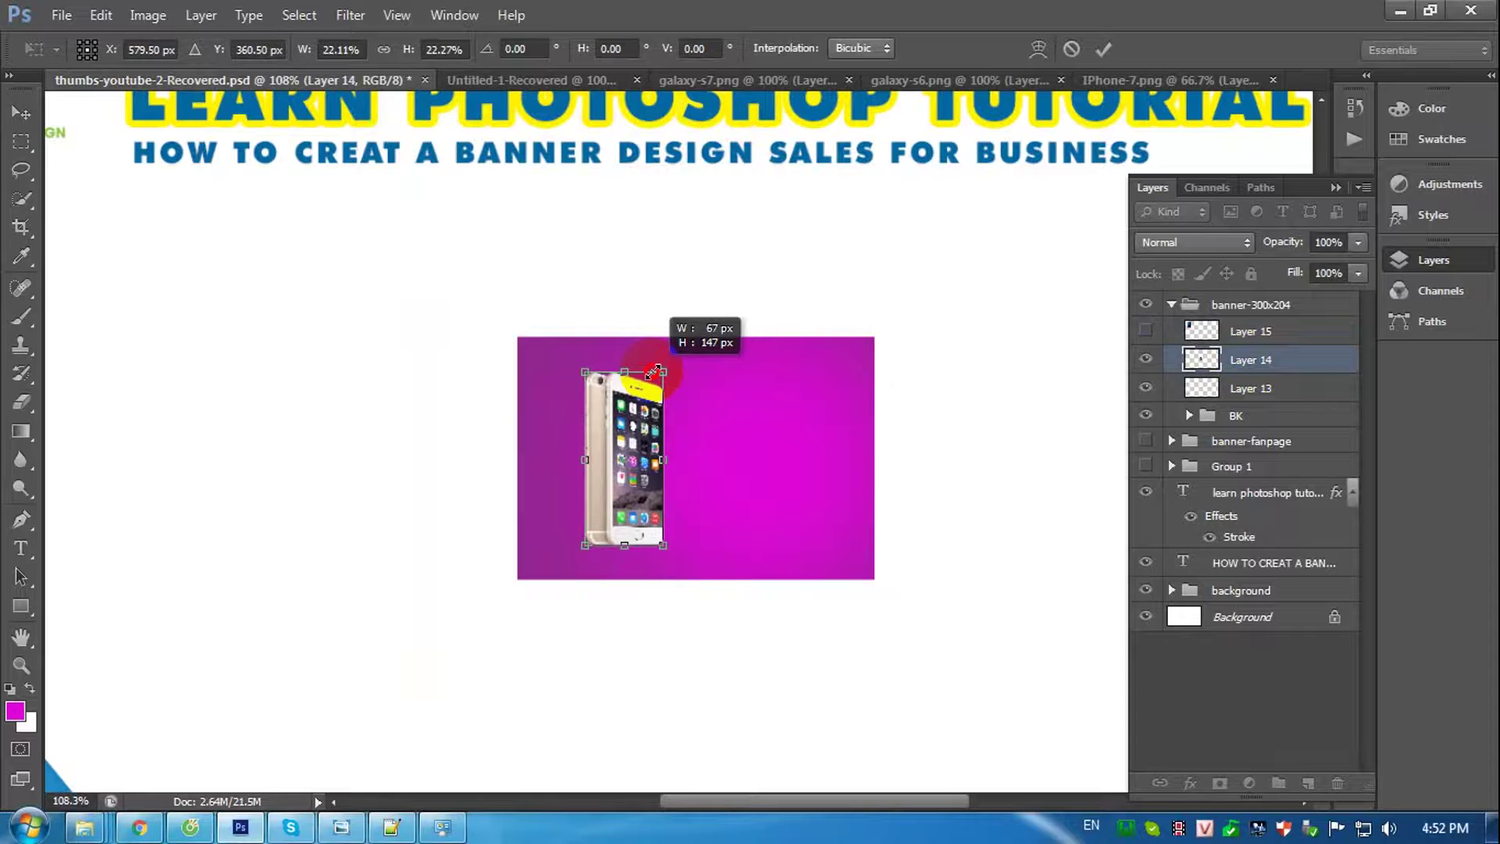
left_click_drag(655, 370, 657, 384)
double_click(632, 447)
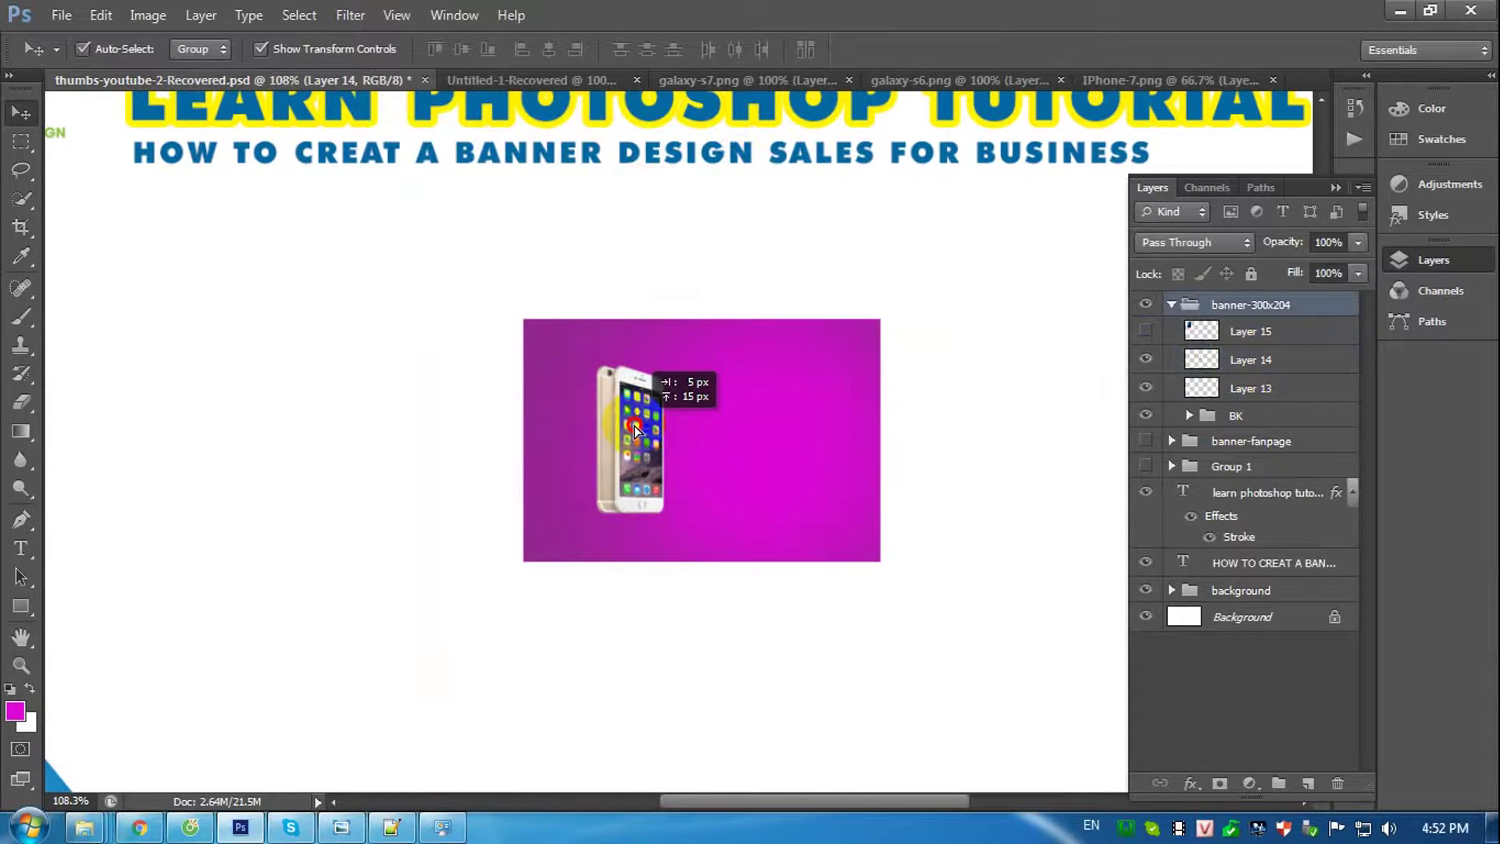
left_click(1252, 335)
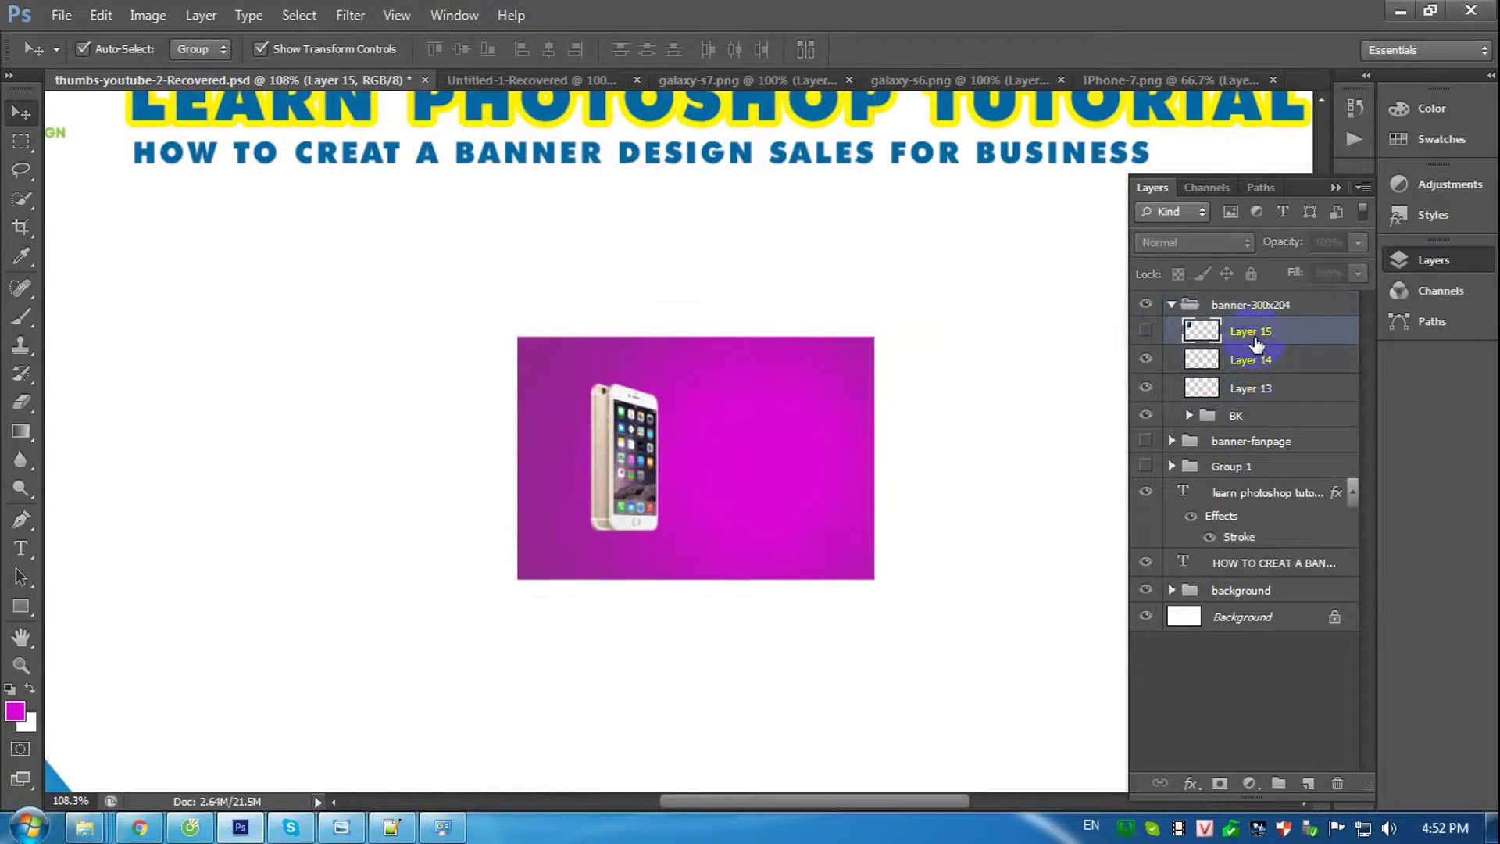
left_click(1146, 331)
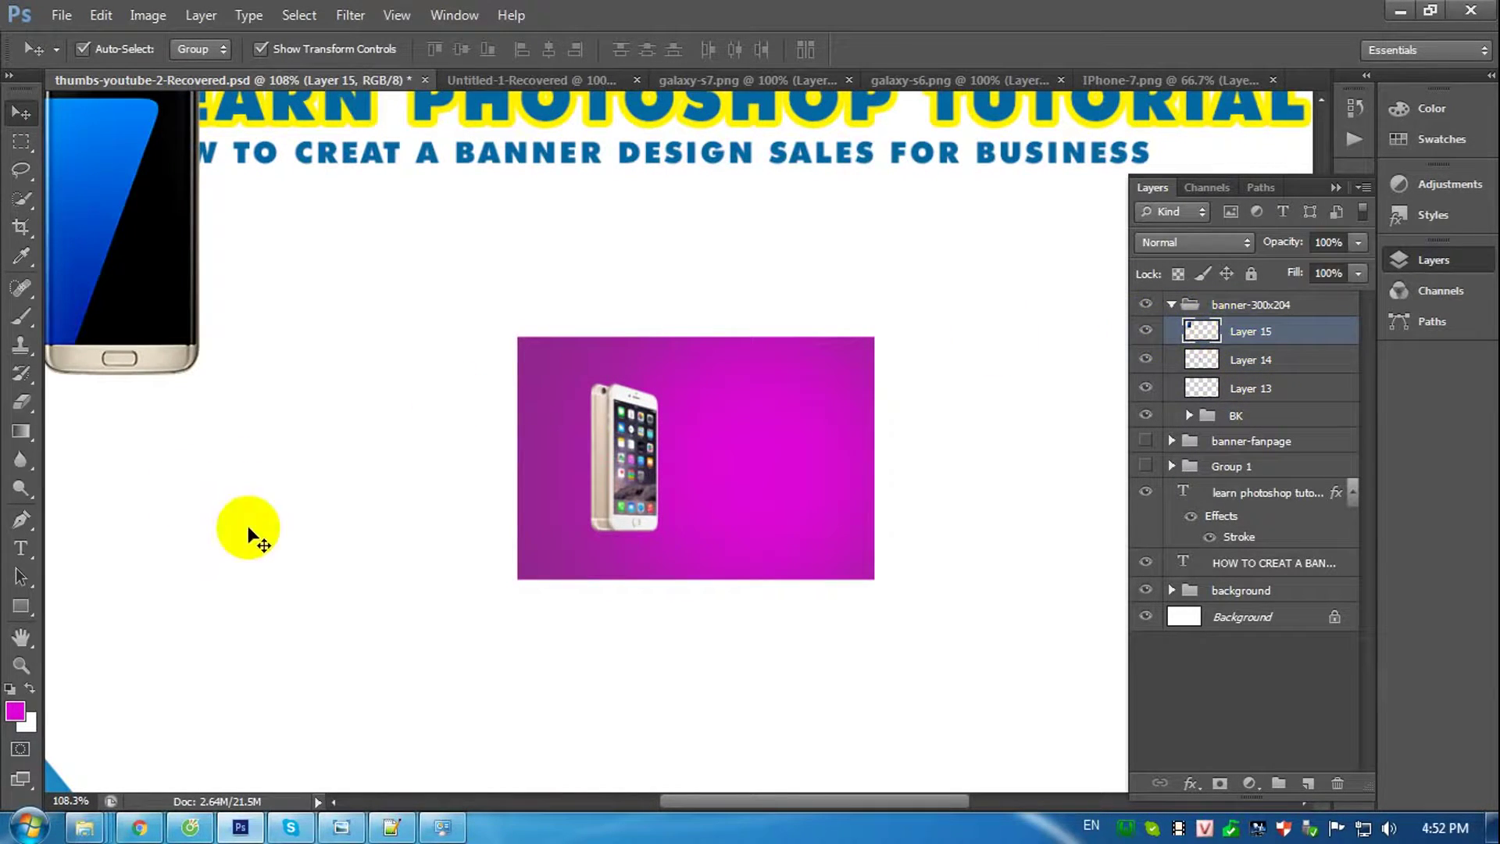
Shrink the Galaxy phone (Layer 15) to about 44% and move it beside the iPhone.
key("ctrl+t")
left_click_drag(196, 368, 165, 302)
left_click_drag(117, 235, 688, 493)
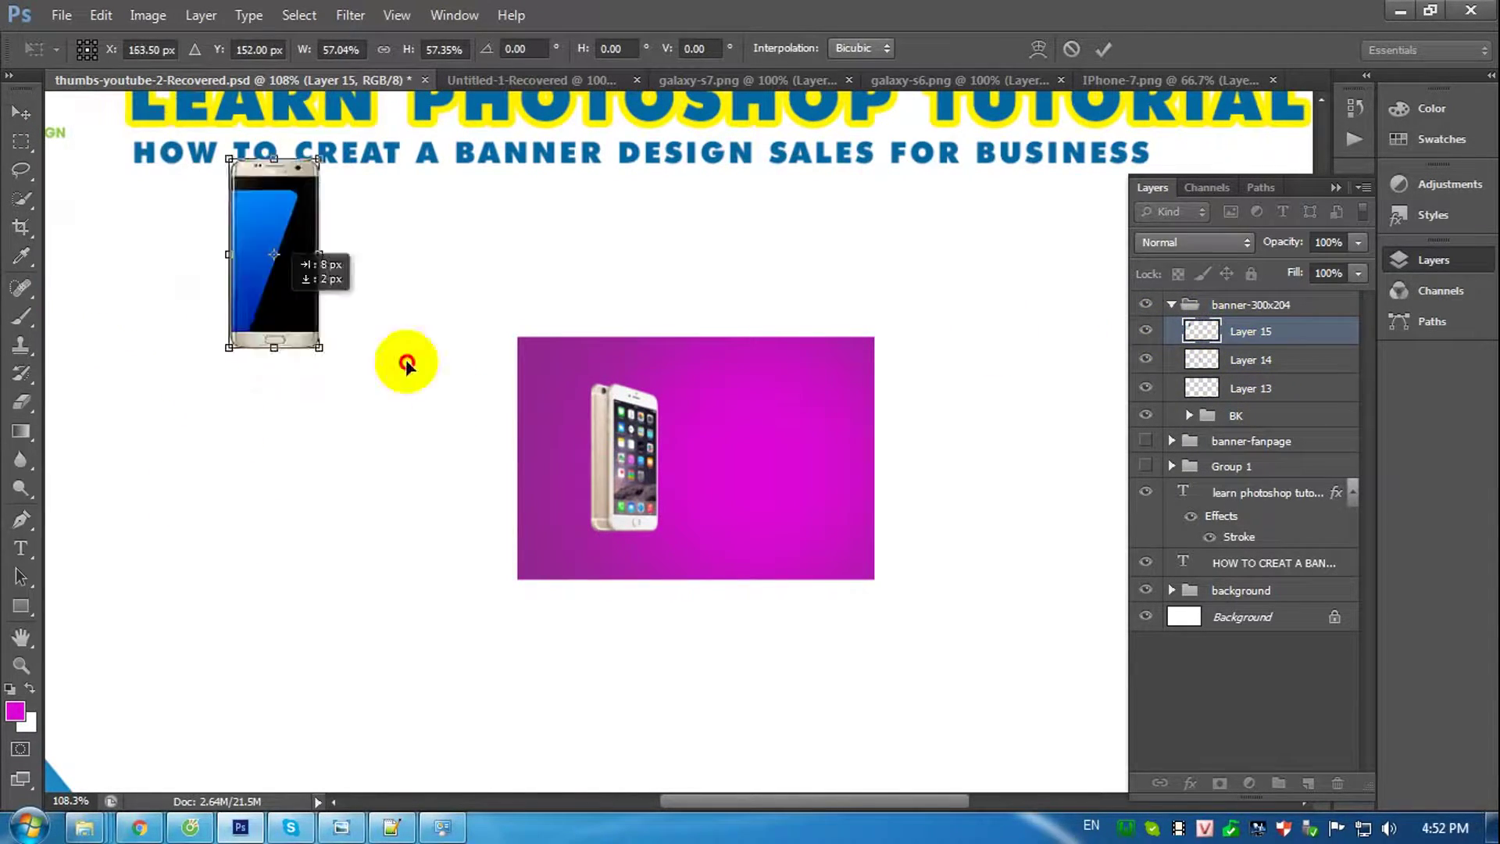
left_click_drag(742, 367, 724, 389)
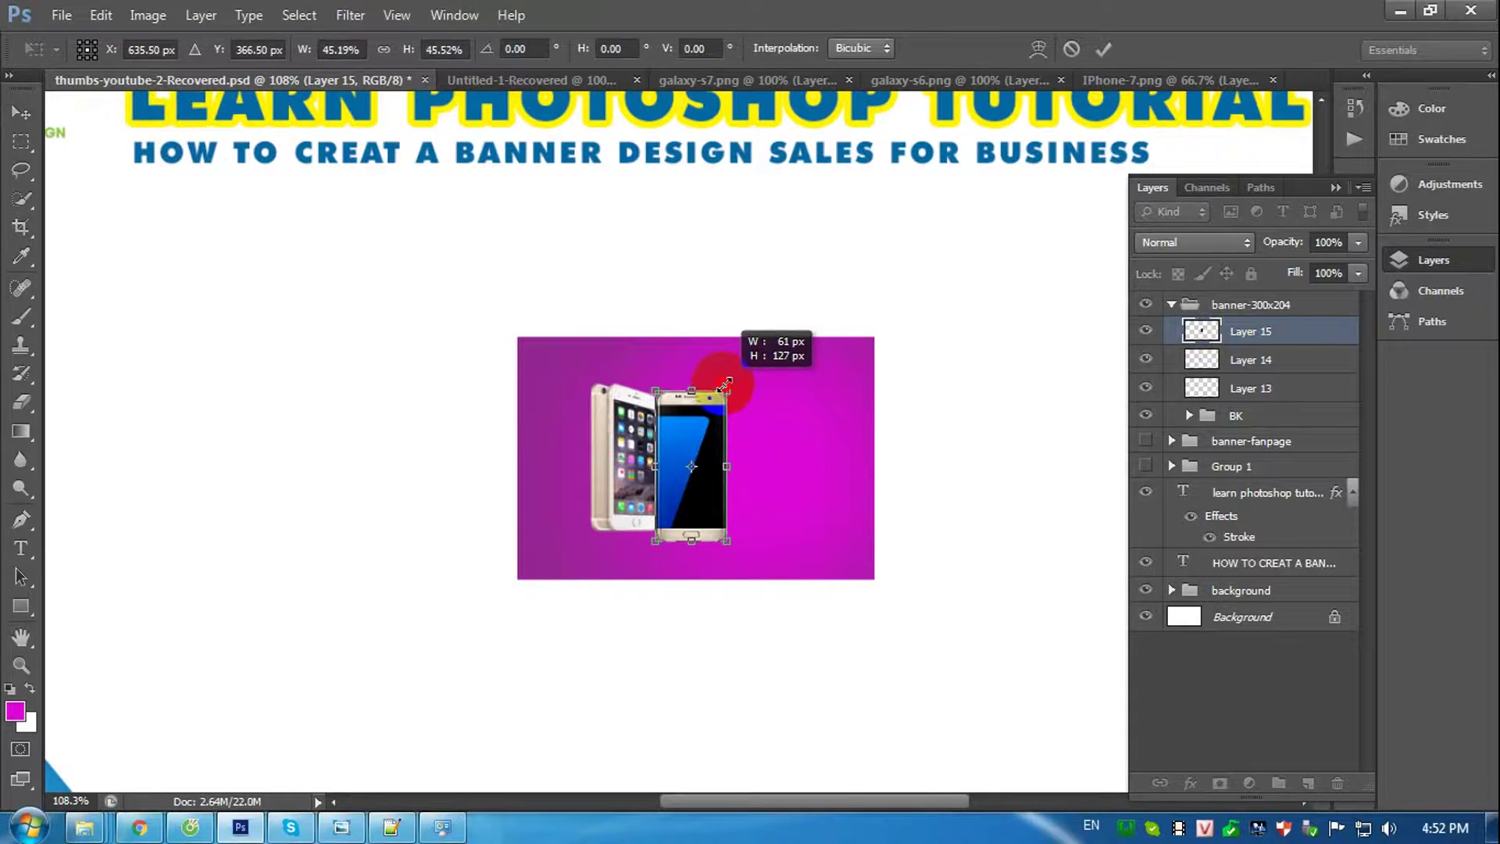
key("Return")
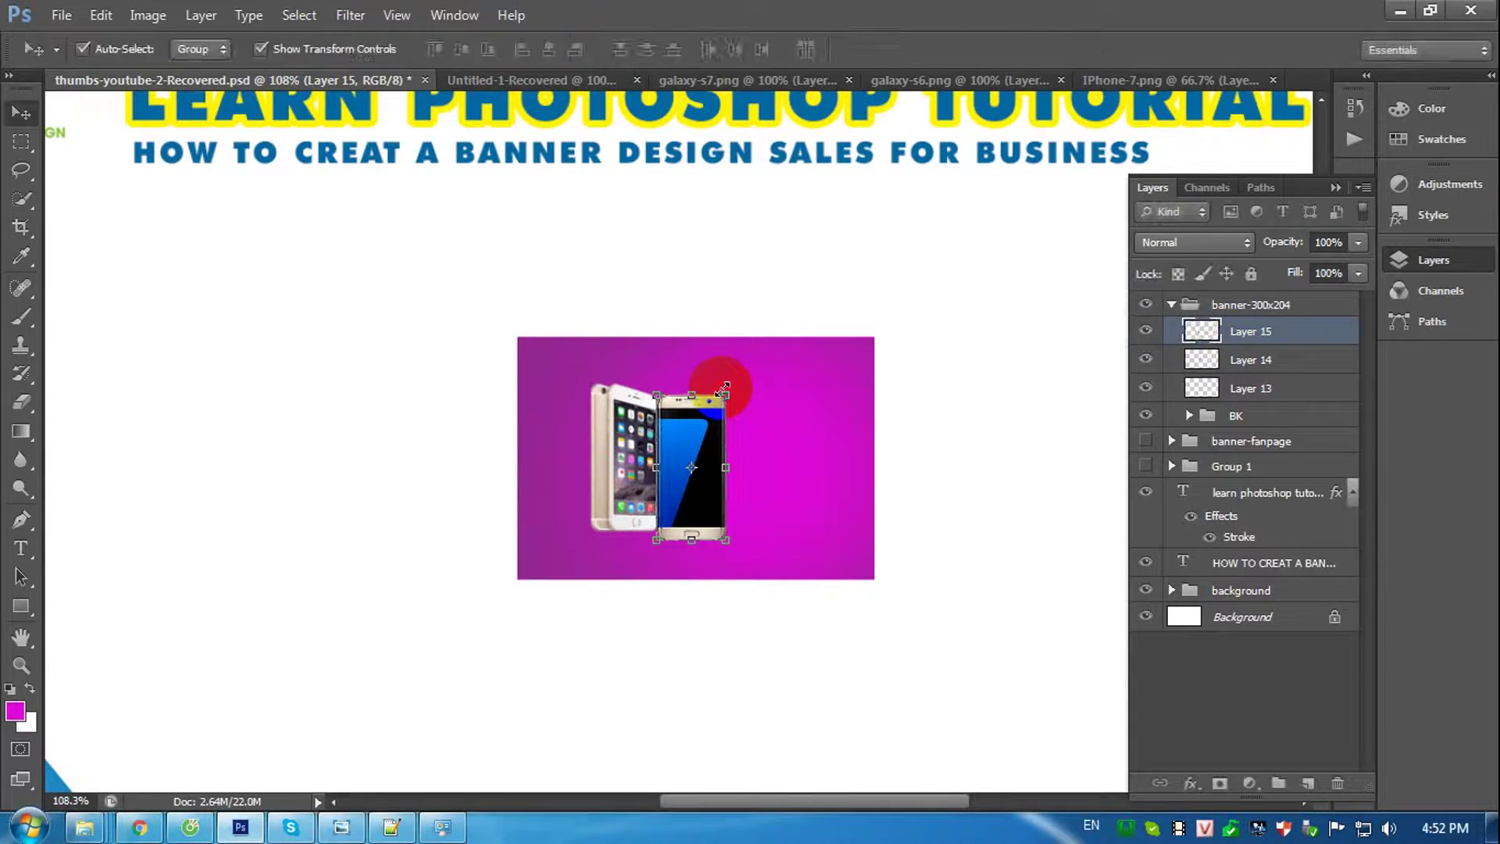
Nudge both phones left, shrink the Galaxy phone to about 93%, and undo an accidental banner shift.
left_click(1244, 361)
left_click(1242, 334, "shift")
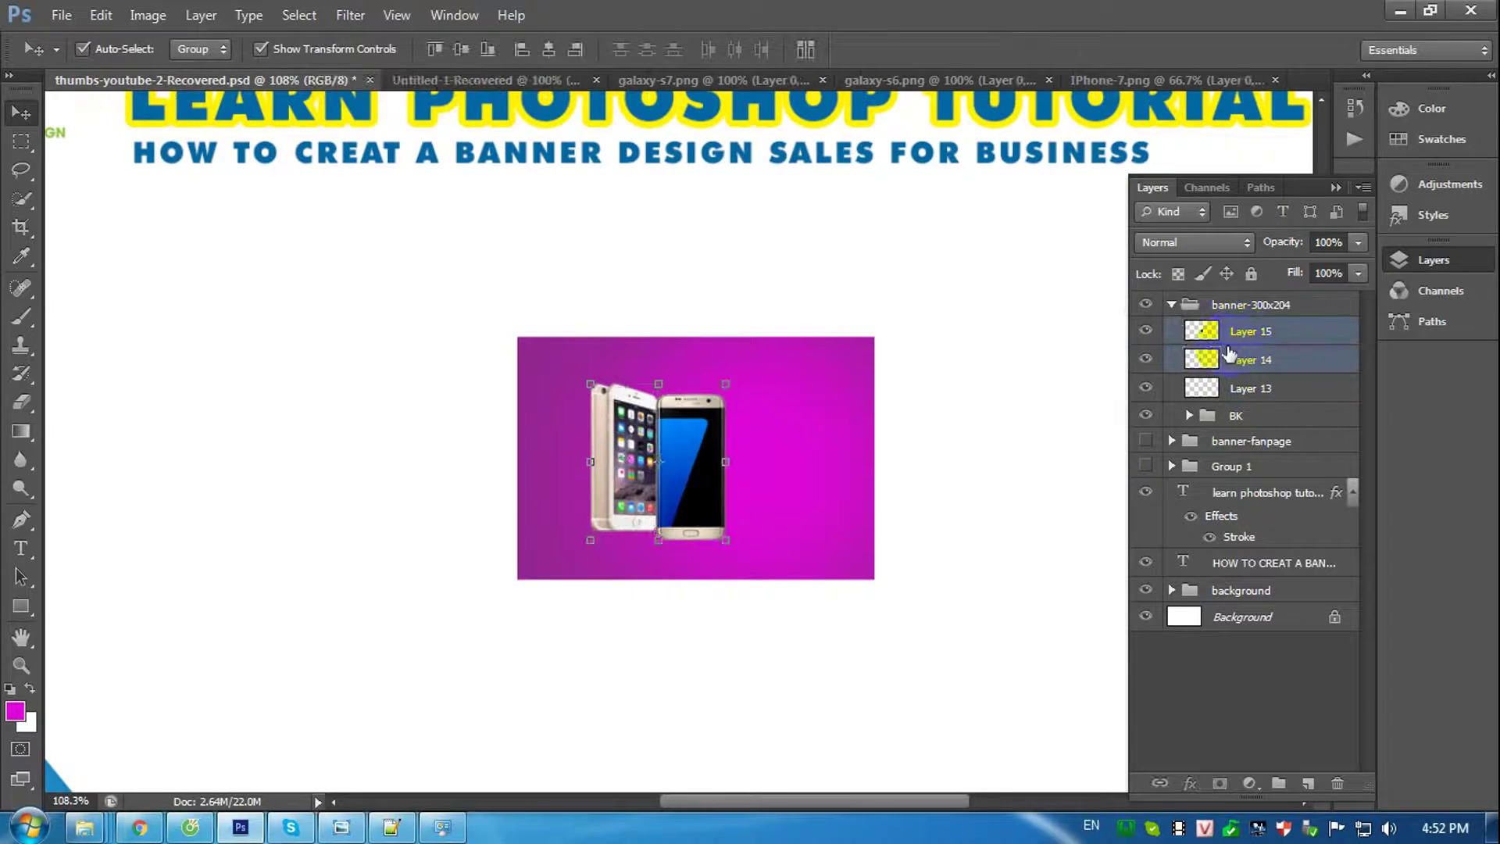
key("shift+Left")
key("shift+Left")
key("shift+Left")
key("shift+Left")
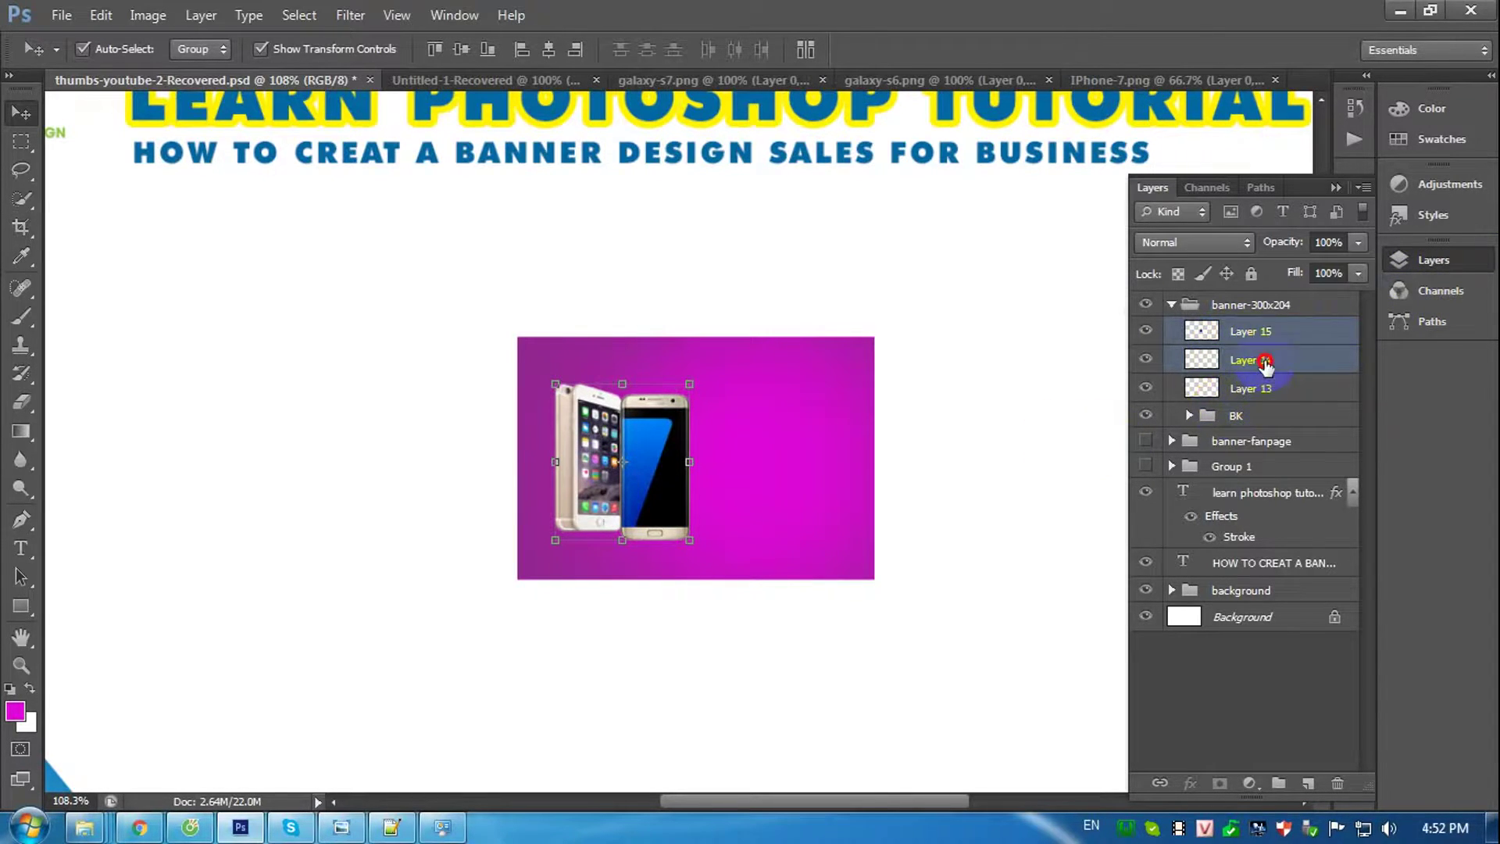
left_click(1262, 335)
left_click(620, 542)
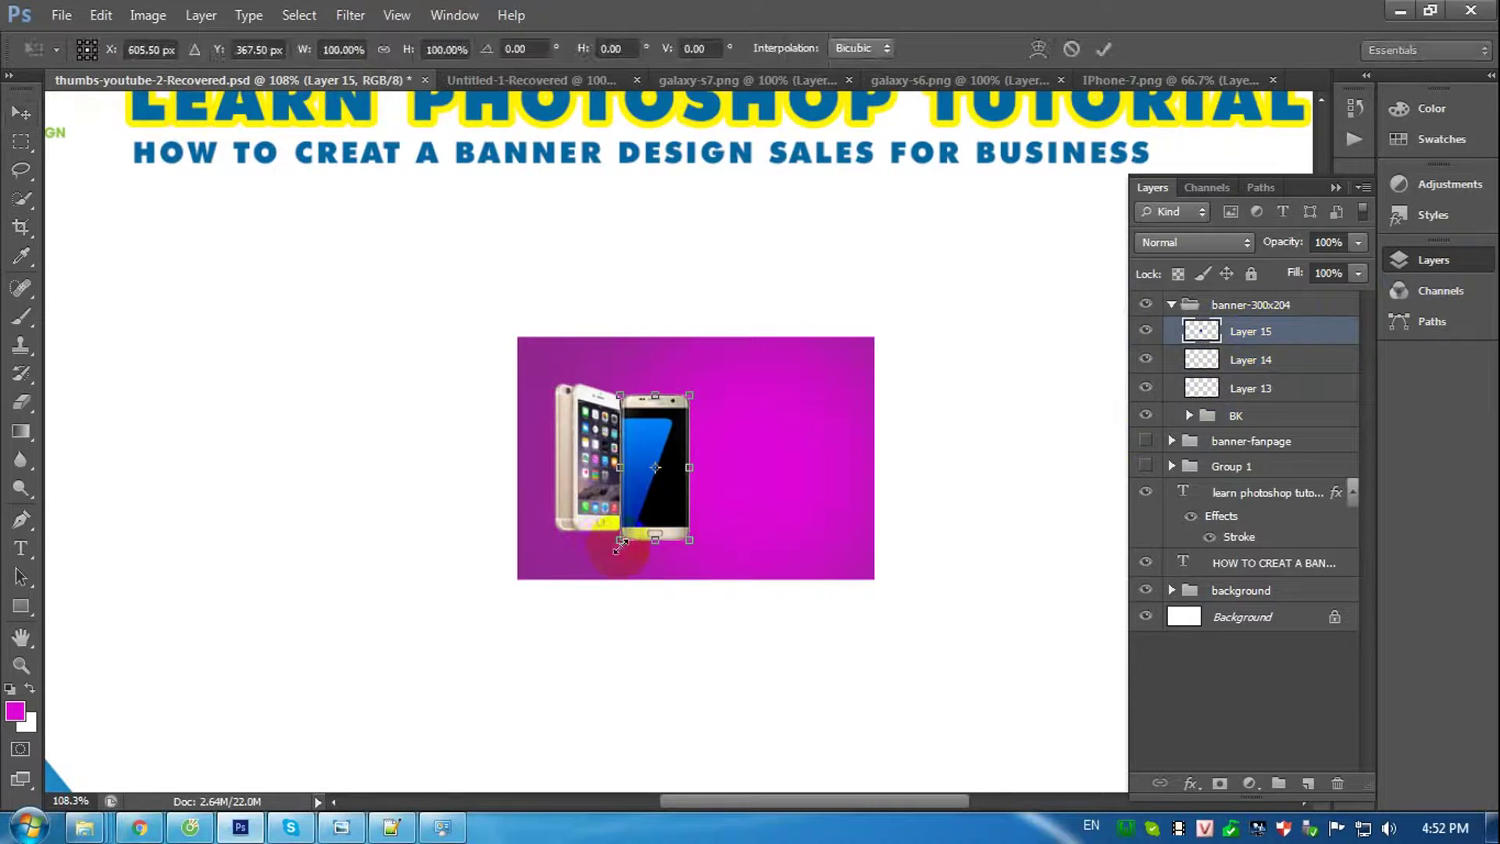
left_click_drag(626, 534, 627, 532)
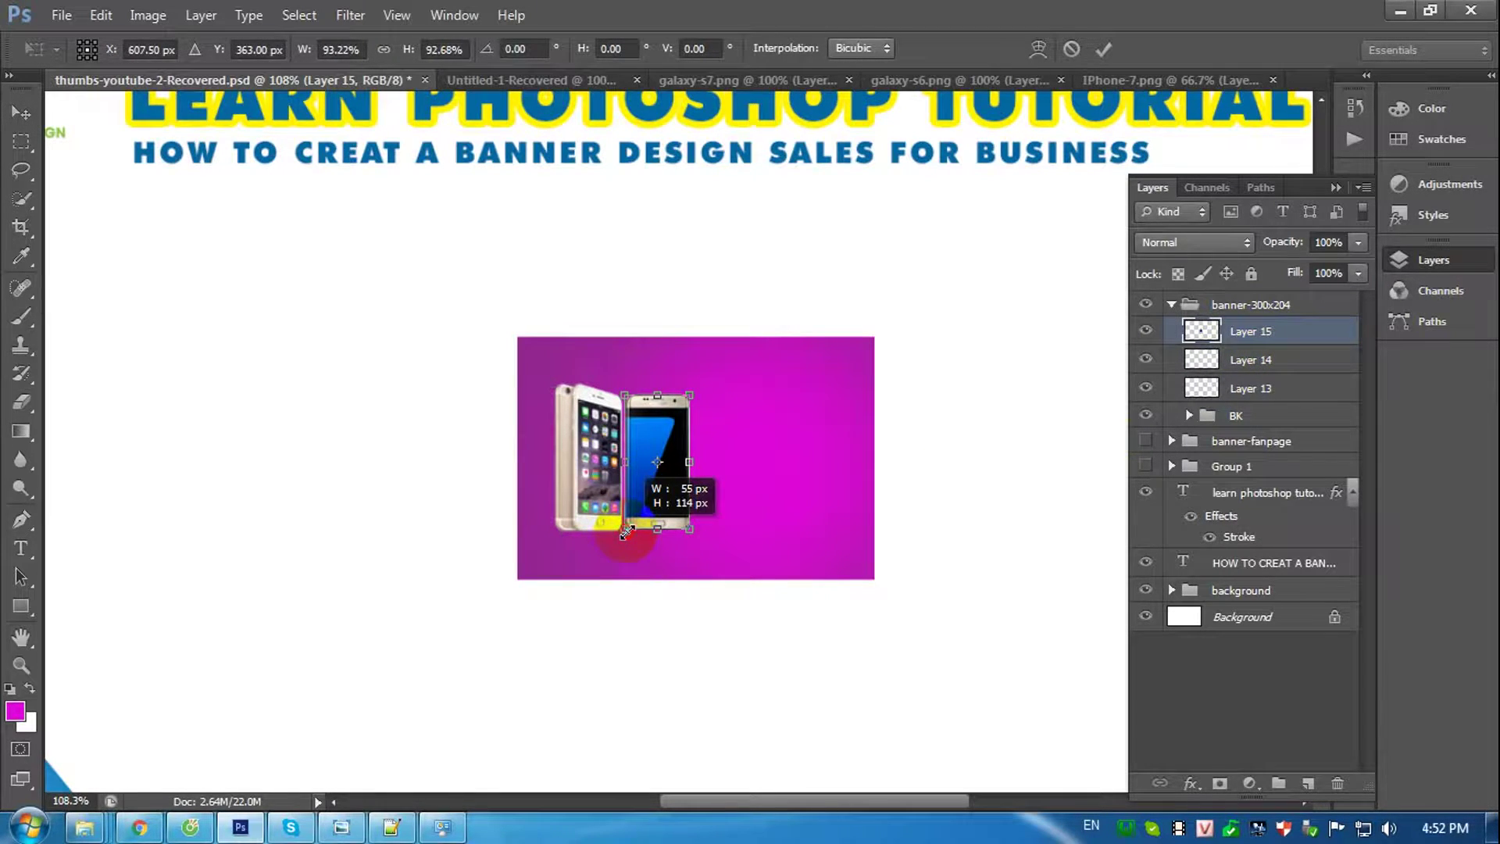
key("Return")
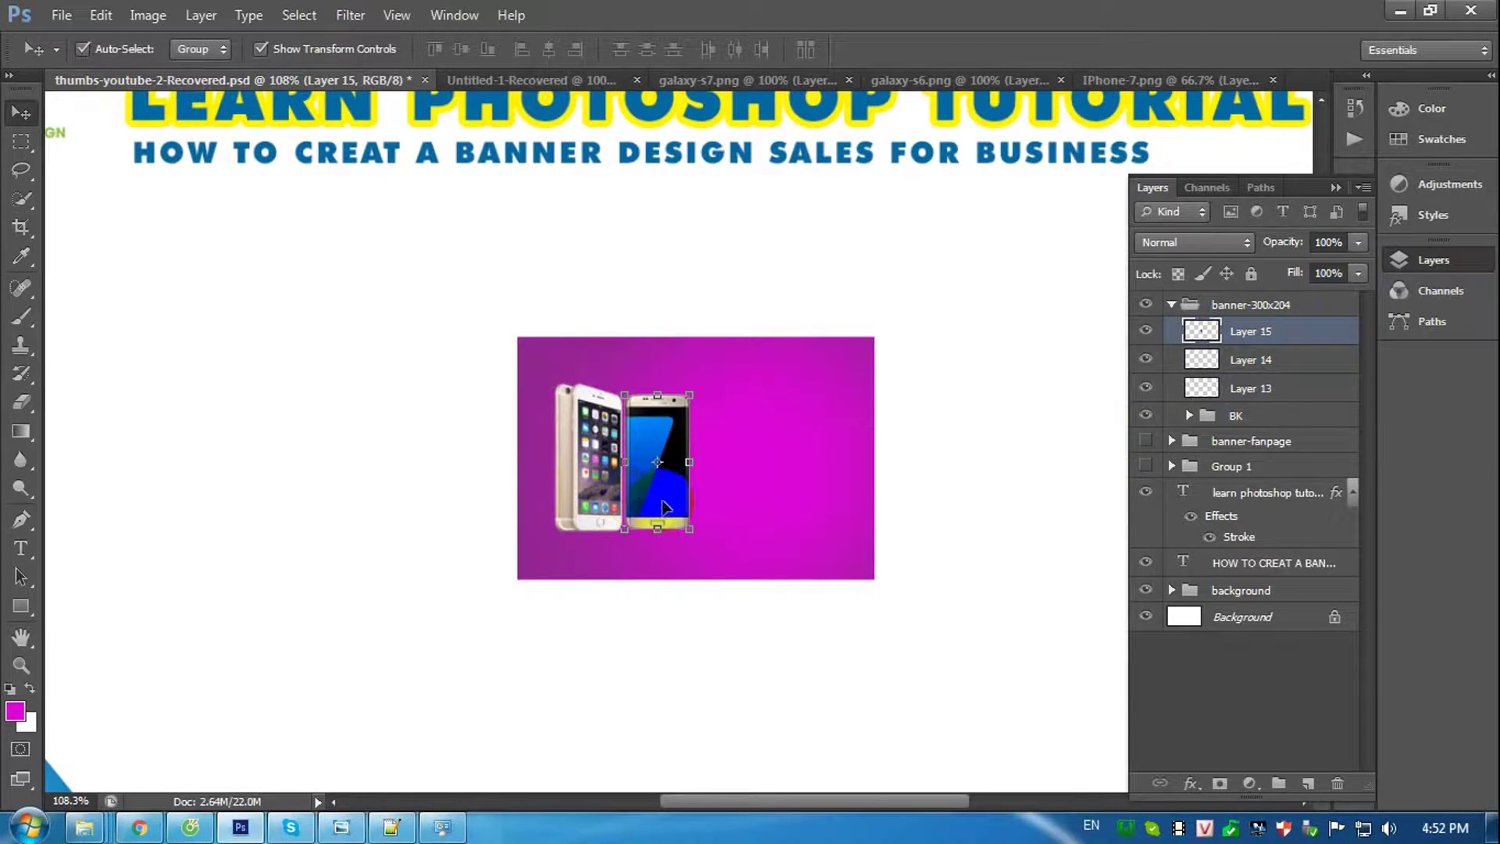
left_click_drag(659, 506, 570, 501)
key("ctrl+z")
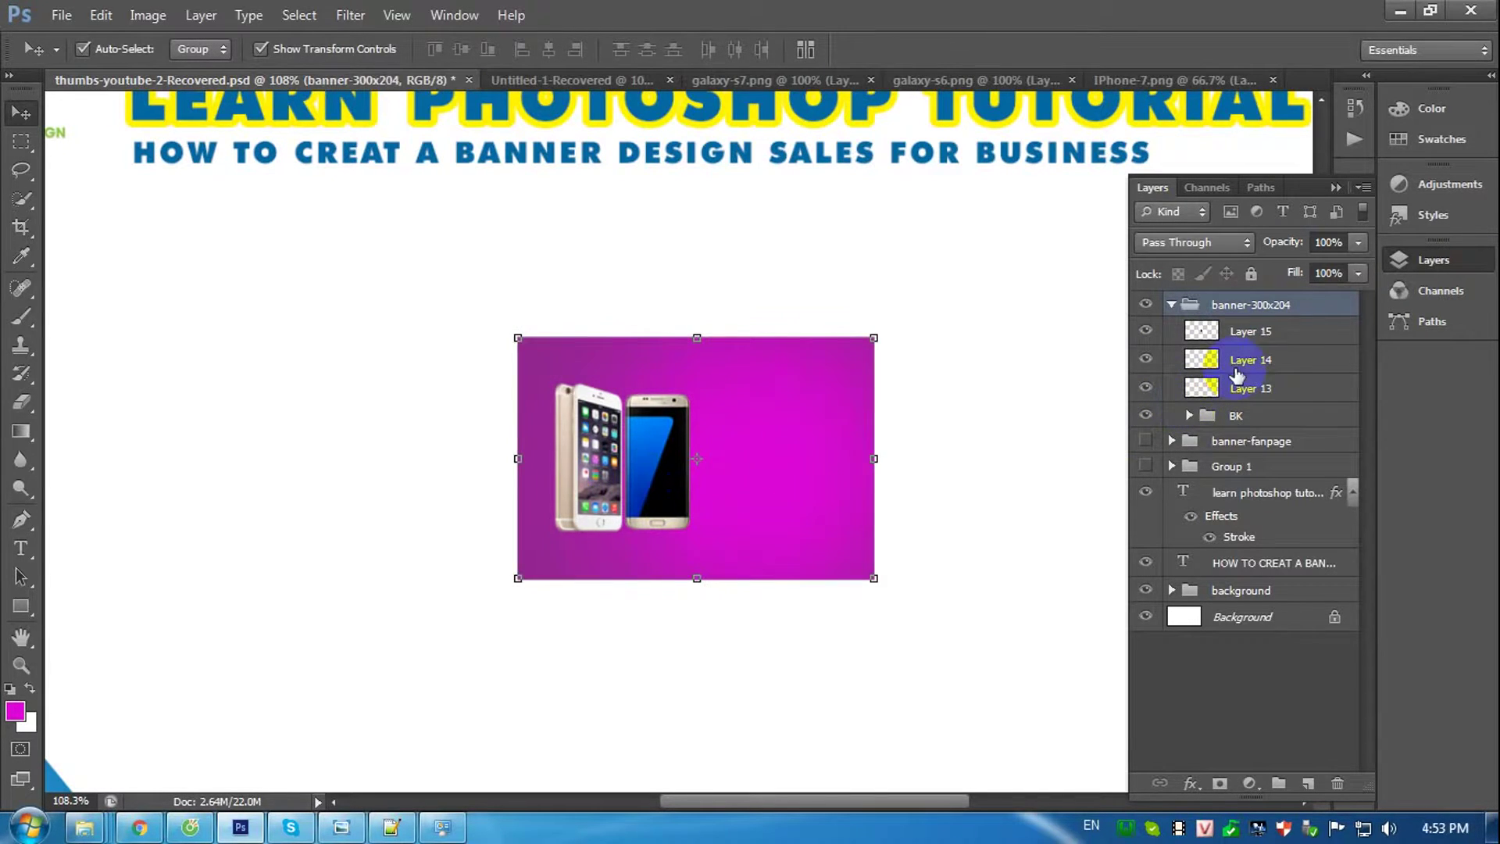
Move the iPhone (Layer 14) to the right of the Samsung phone.
left_click(1248, 334)
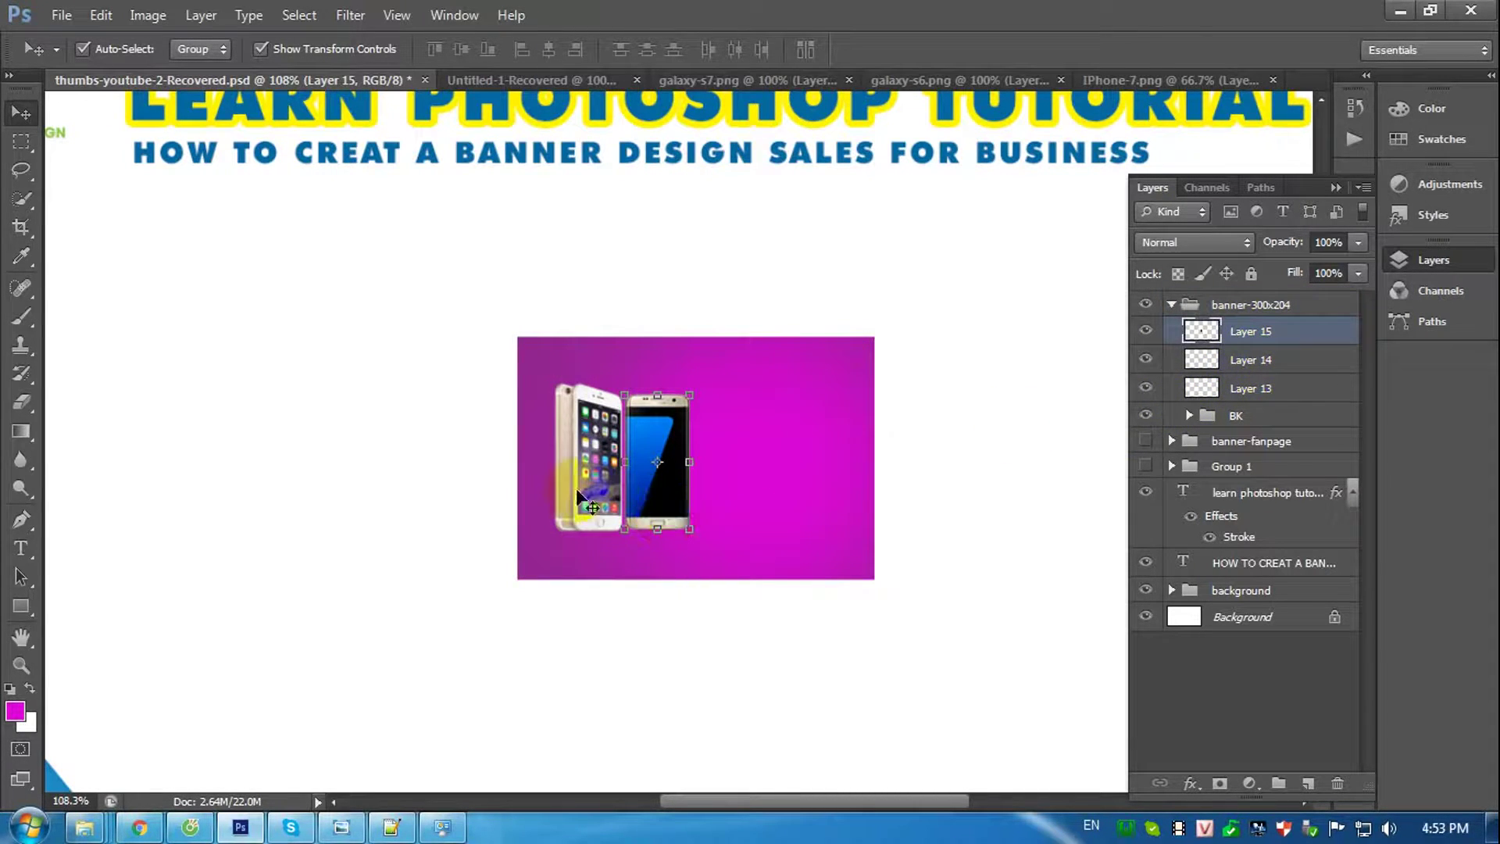
left_click(1251, 360)
left_click(787, 503)
mouse_move(595, 481)
left_mouse_down()
mouse_move(656, 480)
mouse_move(595, 481)
left_mouse_up()
left_click(1251, 360)
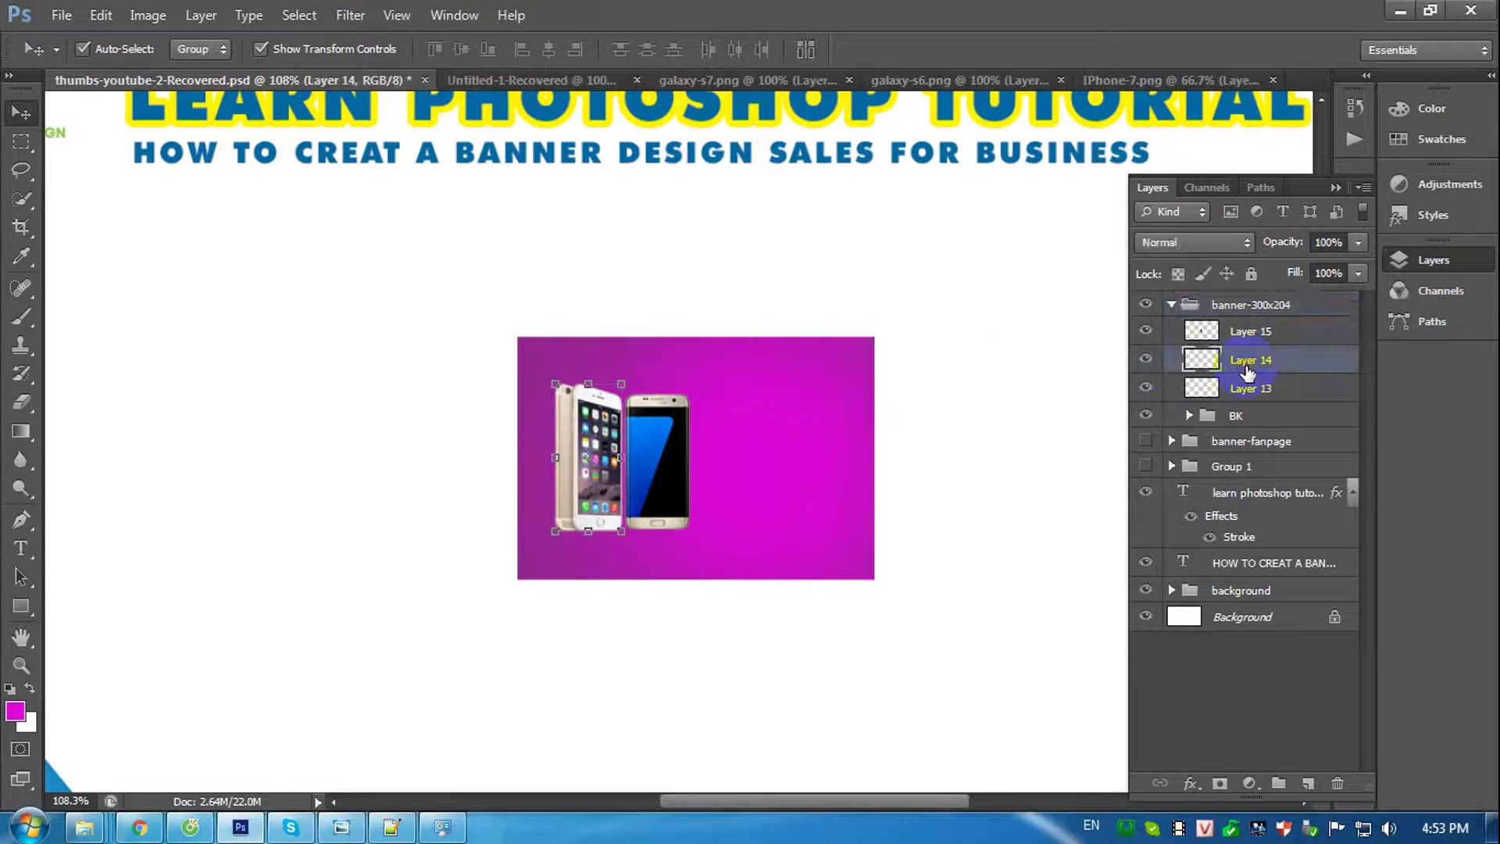
key("ctrl+t")
left_click_drag(617, 476, 739, 482)
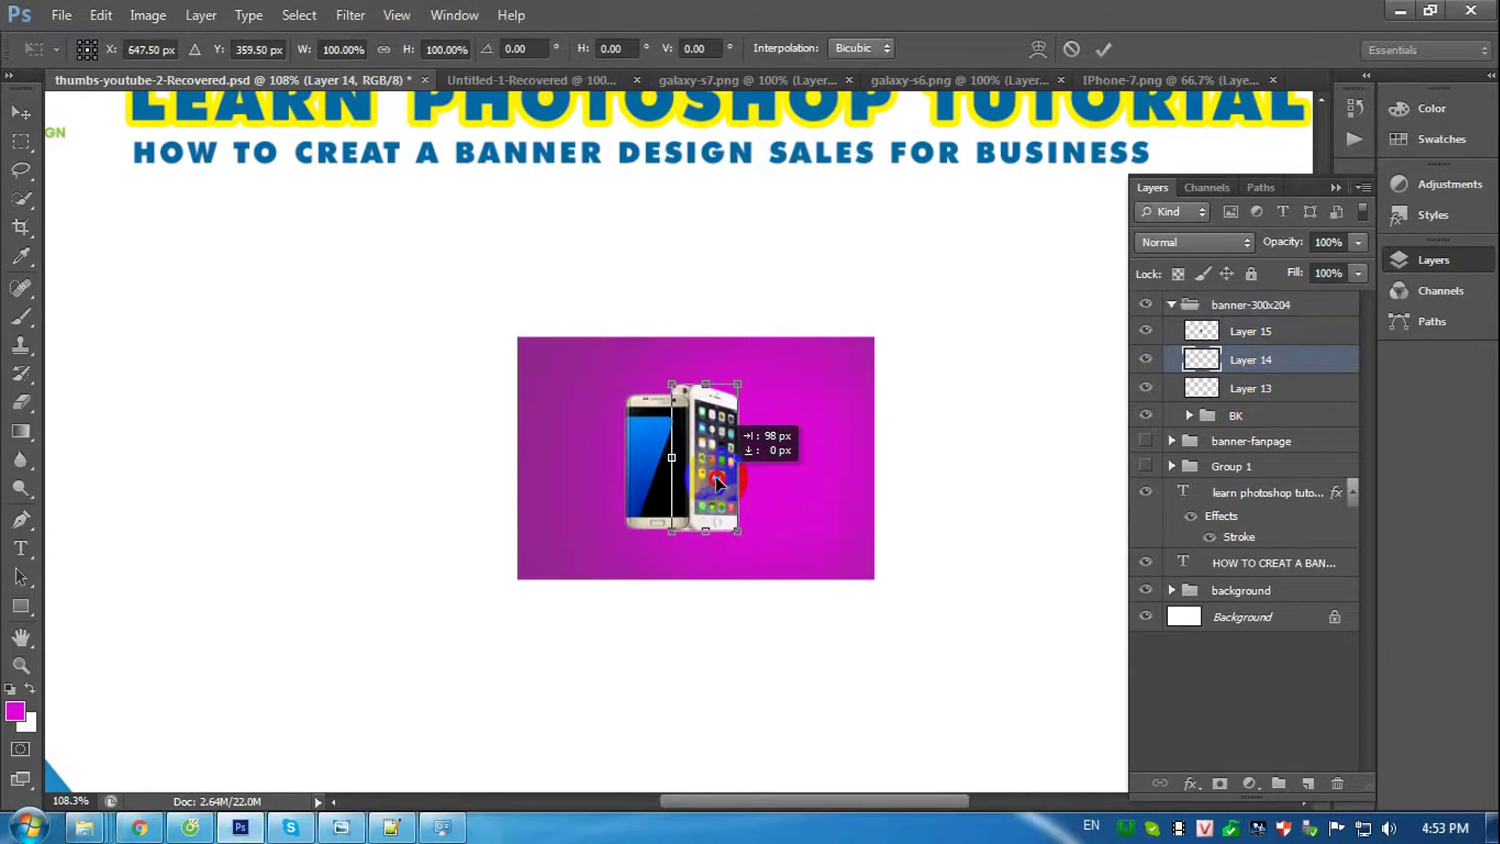
key("Return")
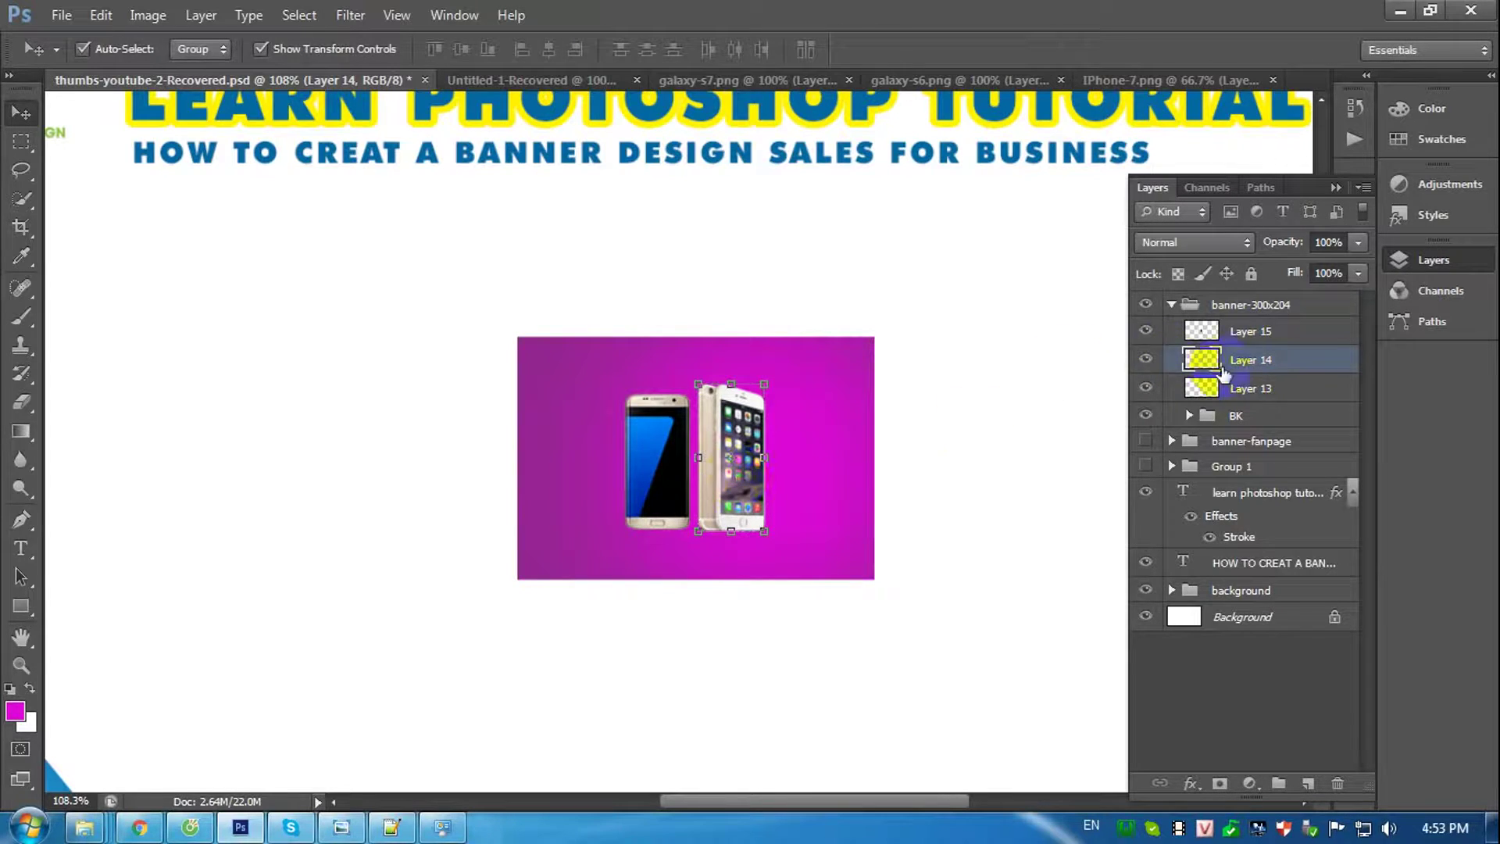
Shift both phones left against the banner's edge and check the result at 100% zoom.
left_click(1253, 332, "shift")
key("ctrl+t")
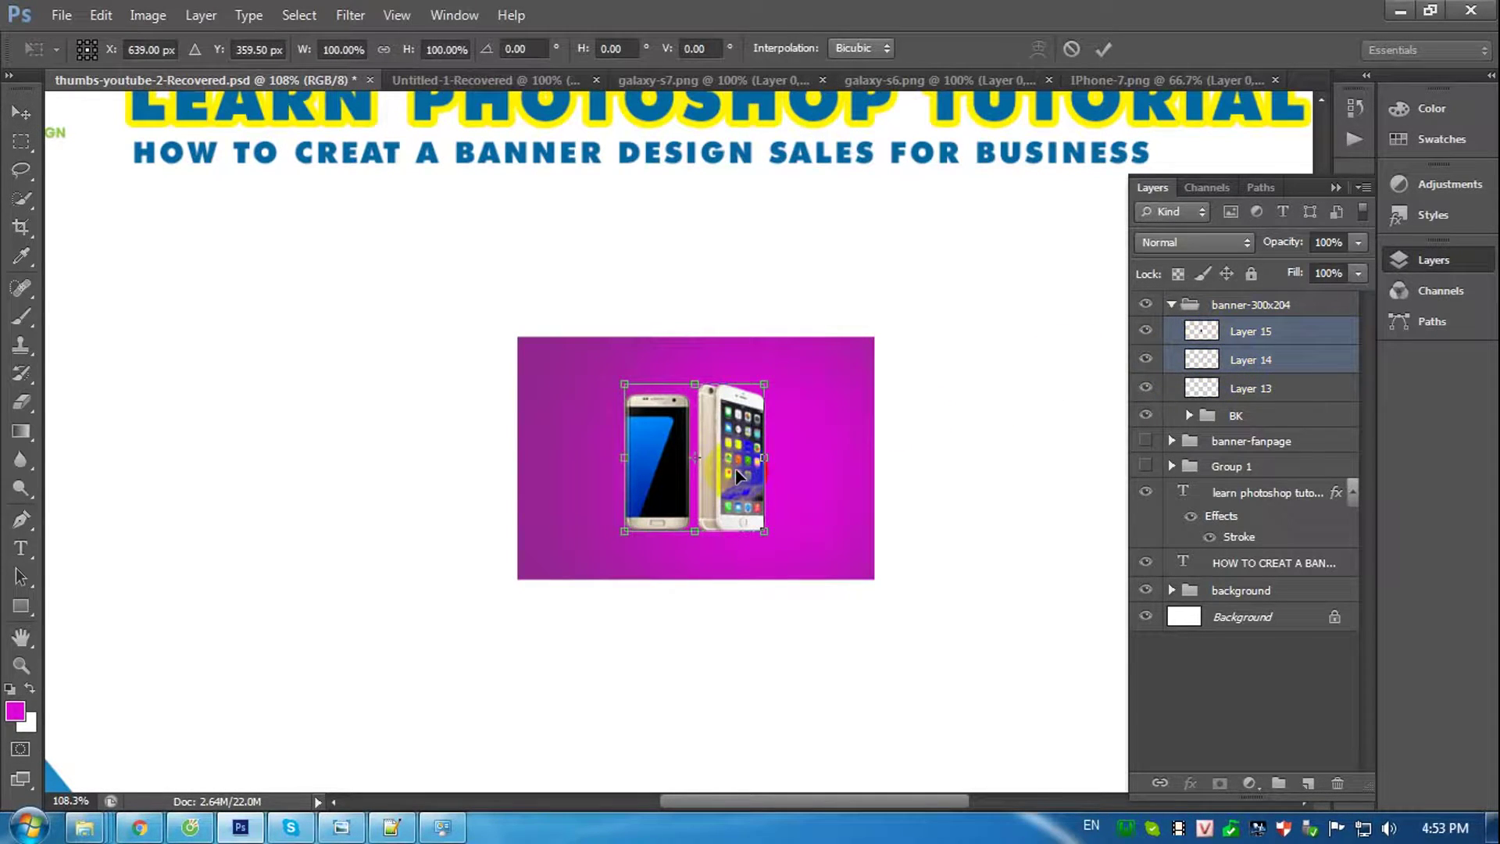
key("shift+Left")
key("shift+Left")
key("shift+Left")
key("shift+Left")
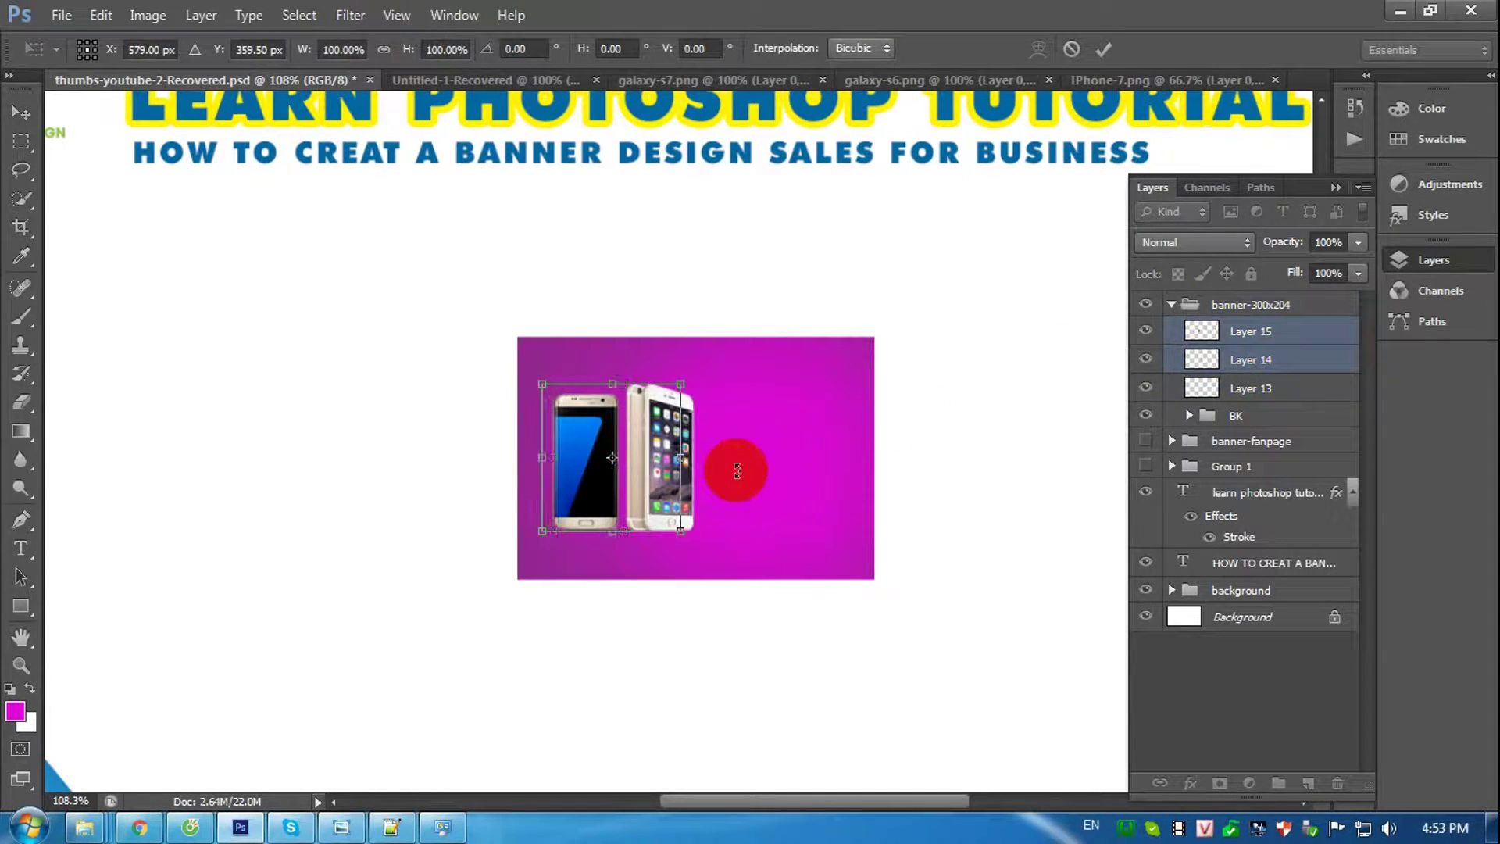
key("shift+Left")
key("Return")
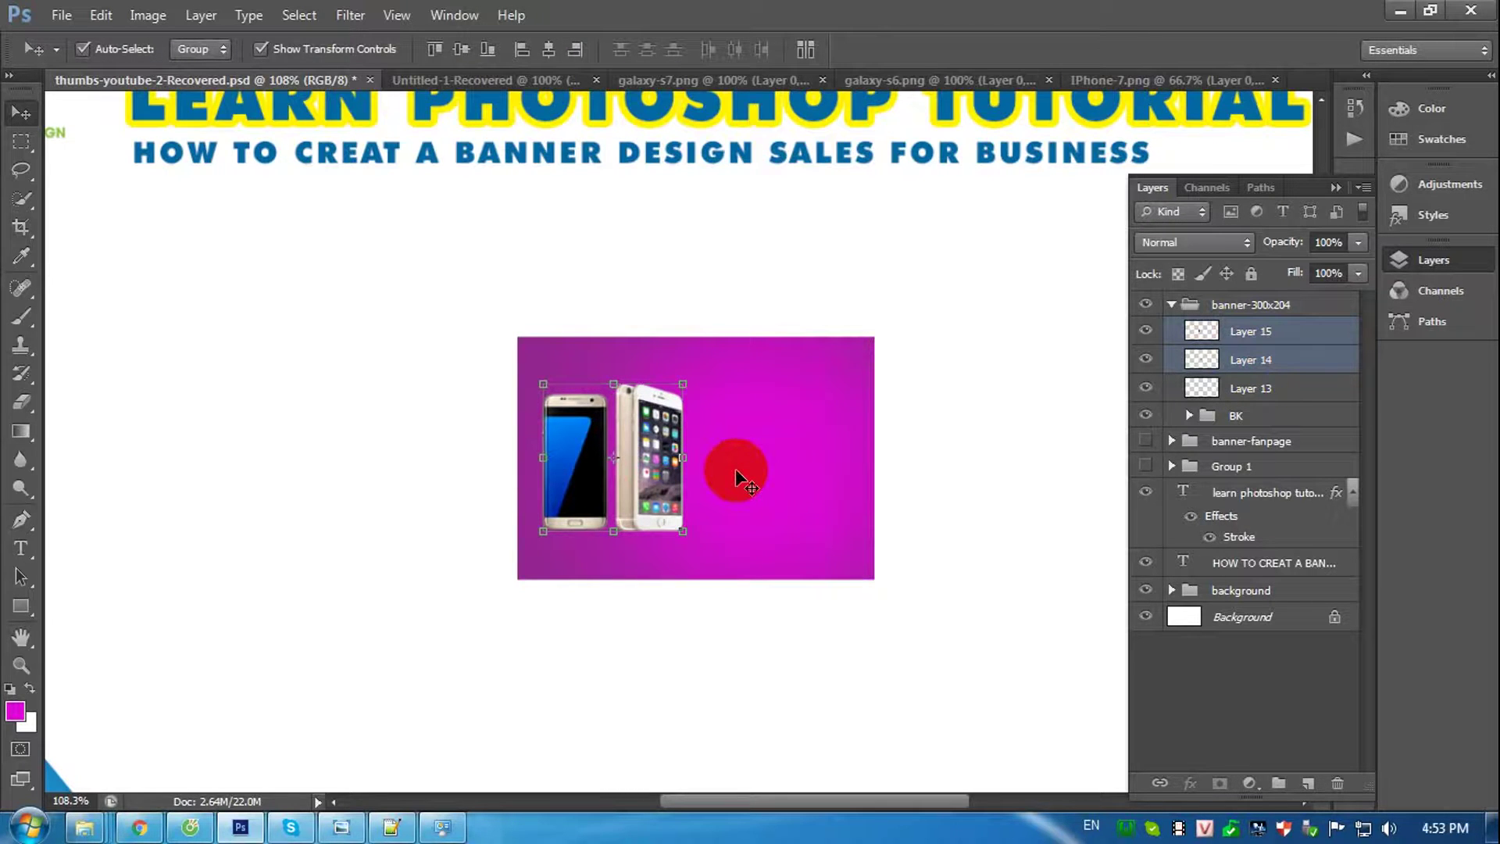
key("ctrl+1")
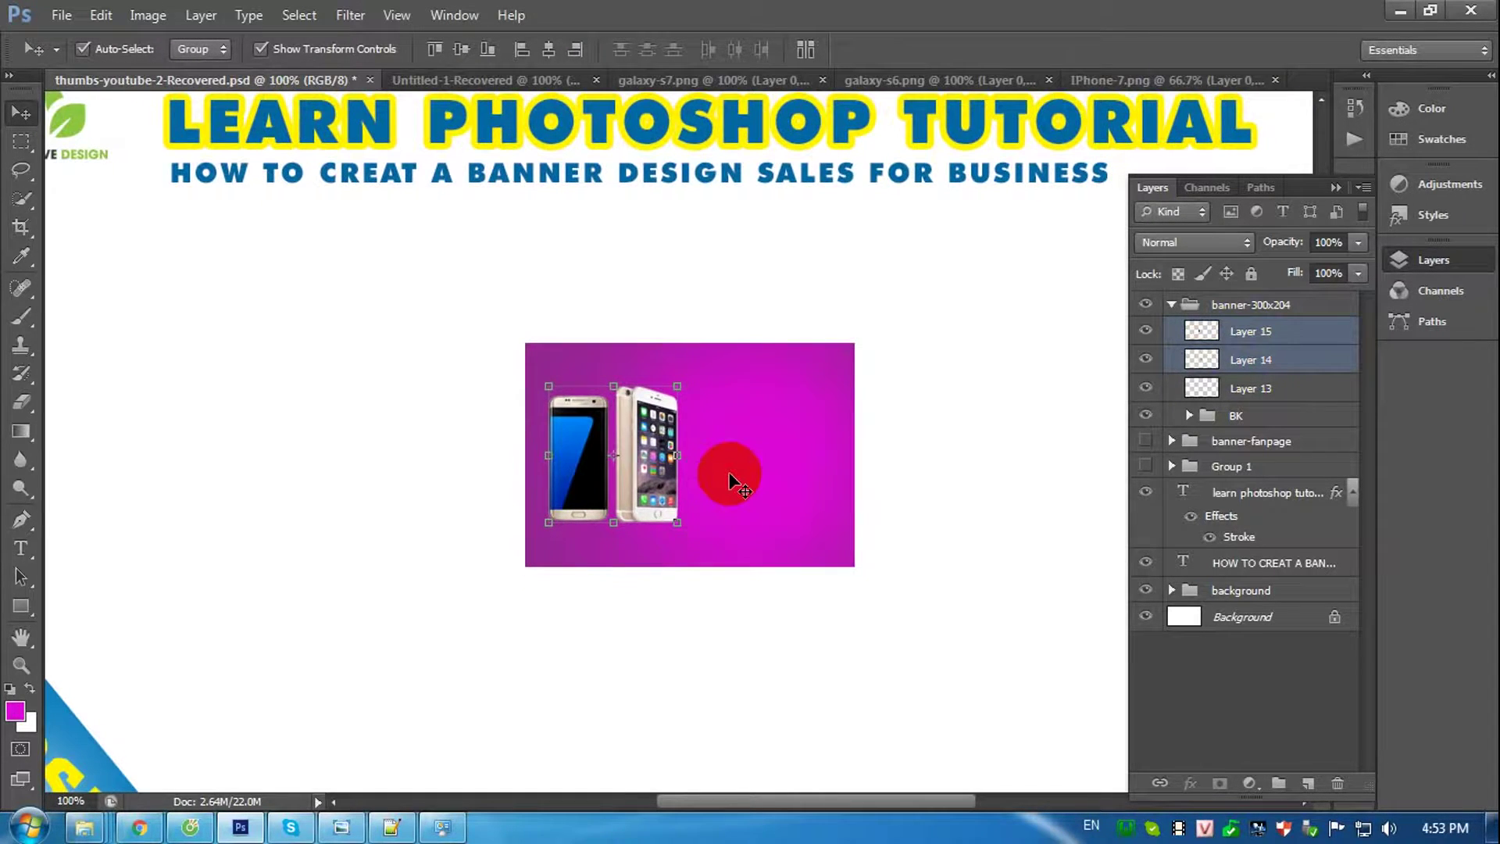
key("ctrl+minus")
key("ctrl+plus")
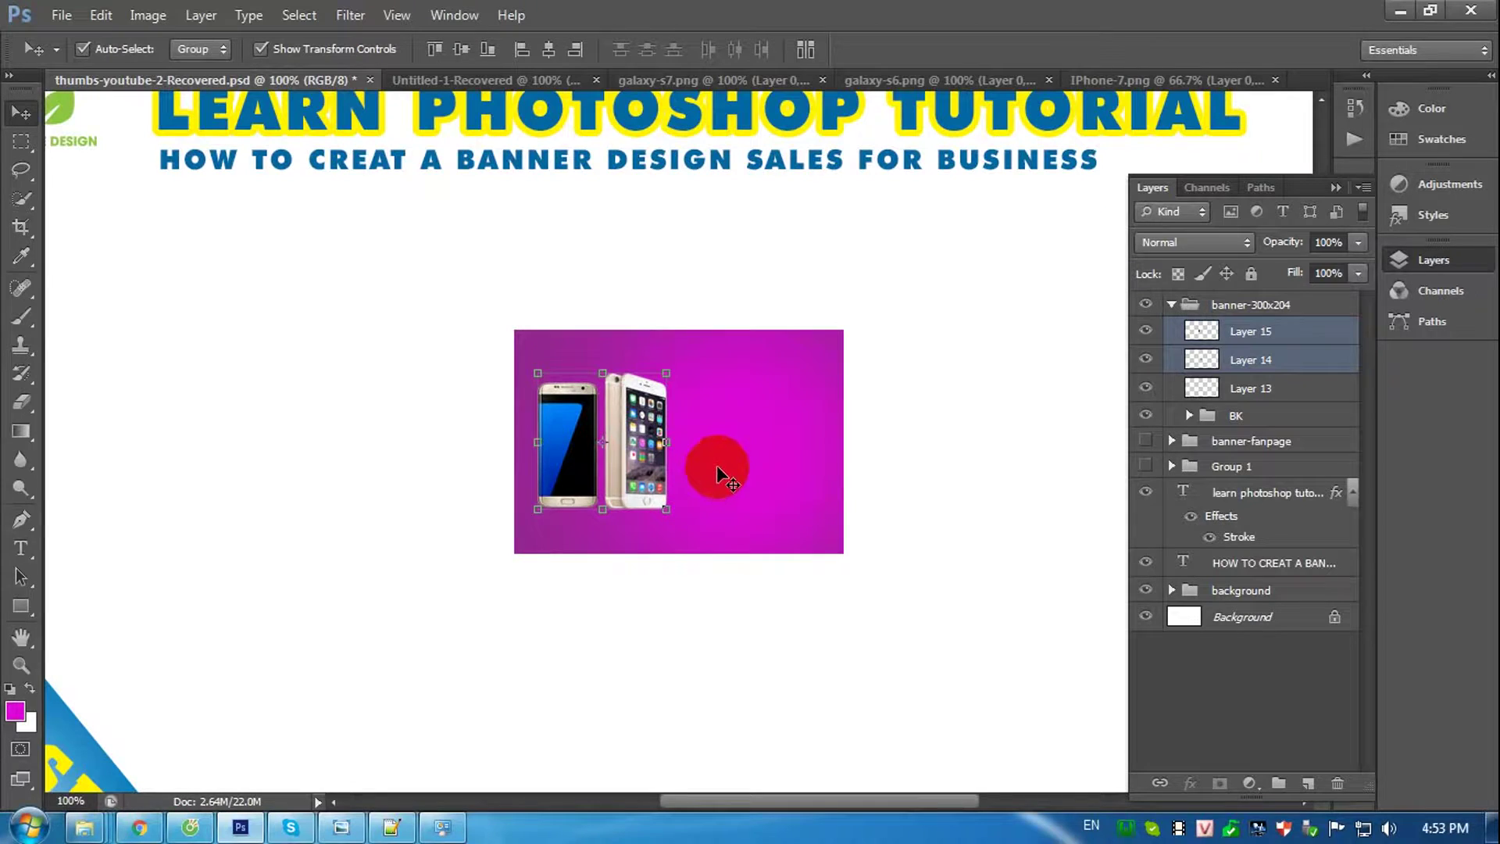
key("ctrl+plus")
key("ctrl+minus")
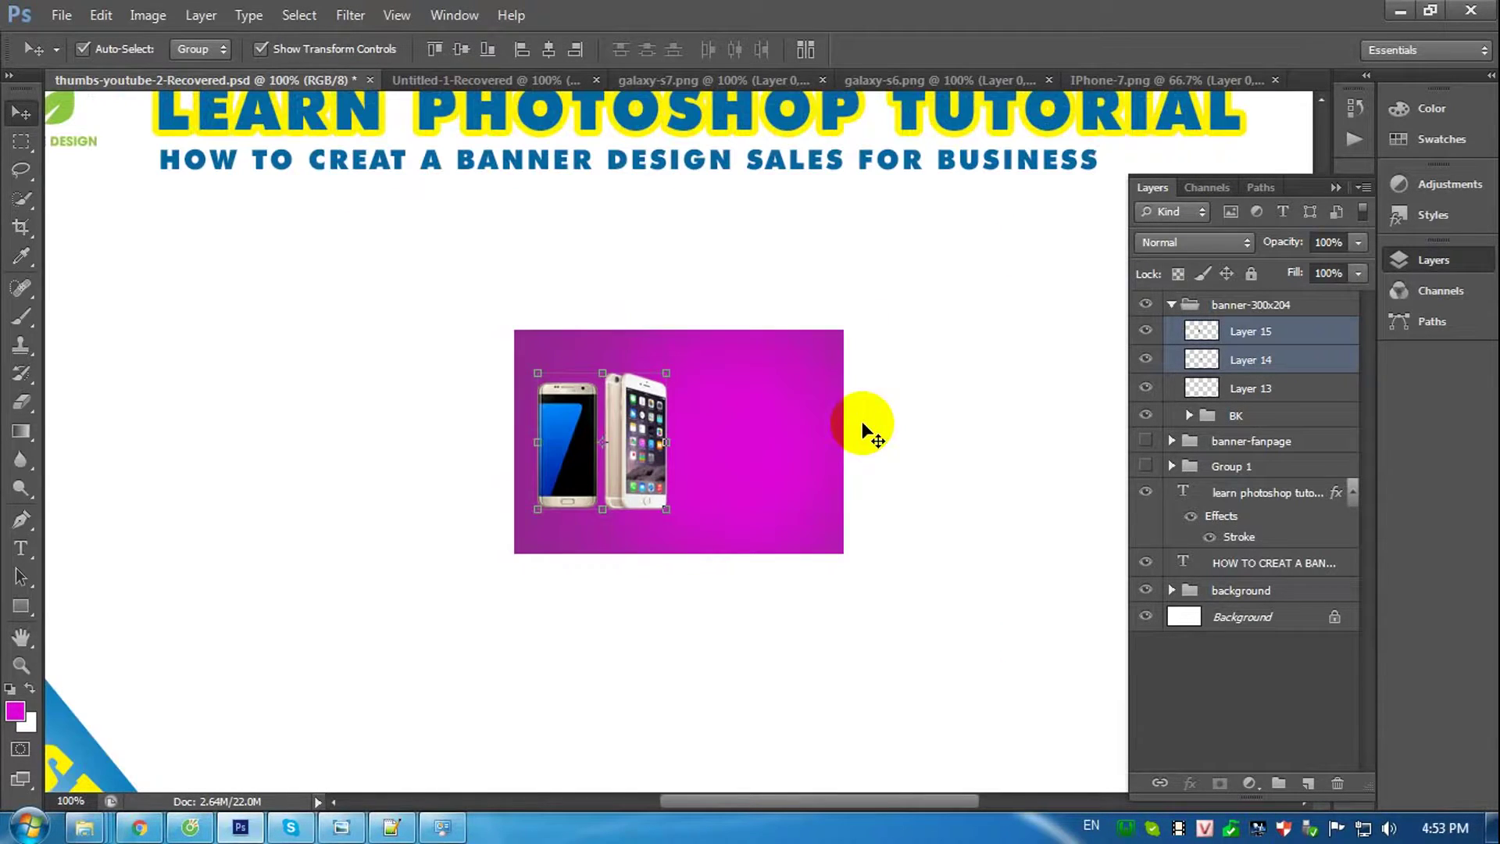
left_click(747, 467)
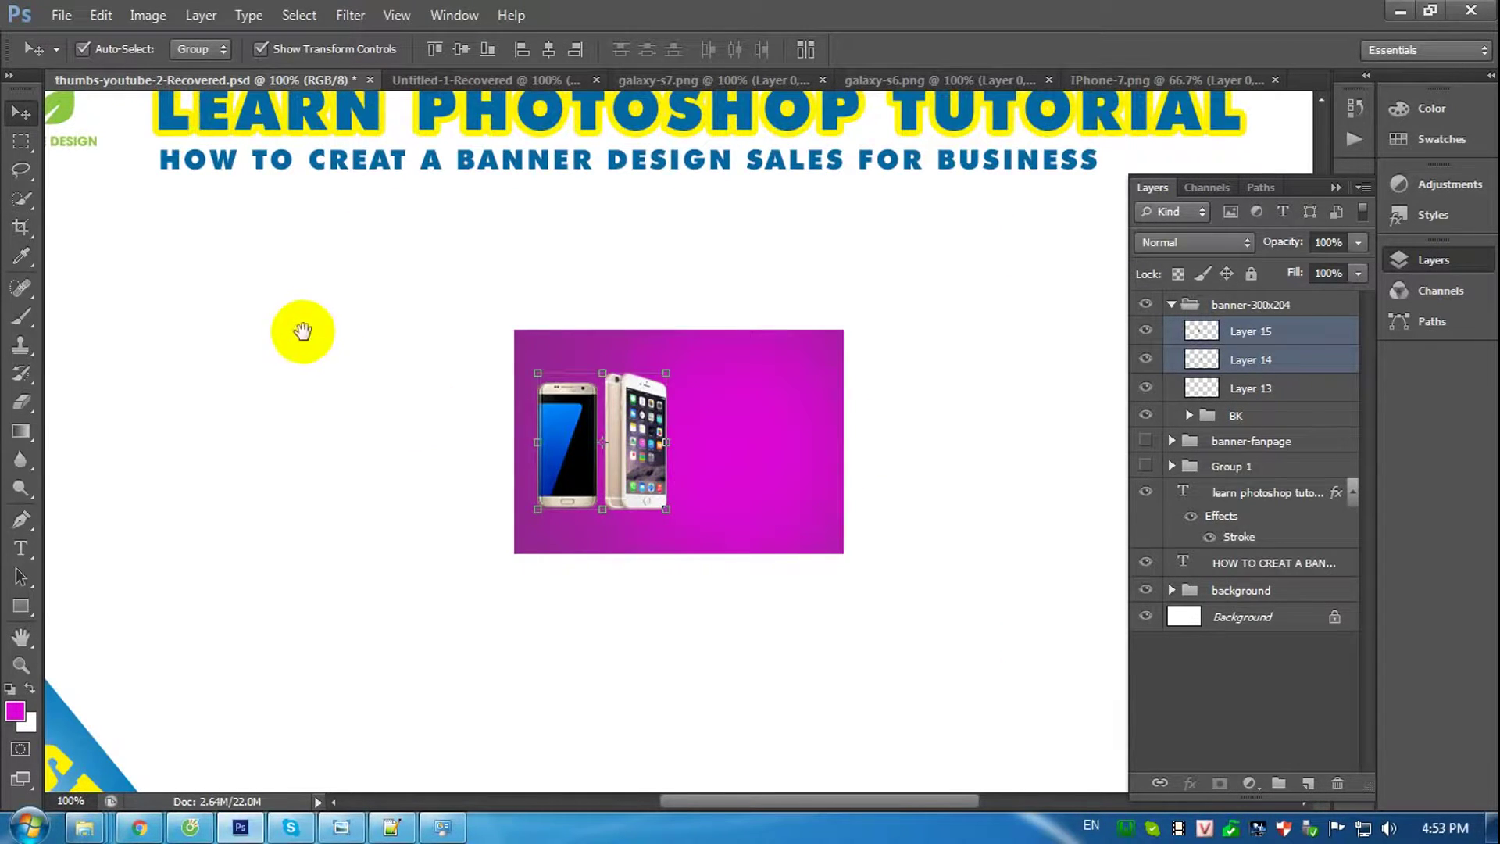
left_click_drag(302, 331, 383, 384)
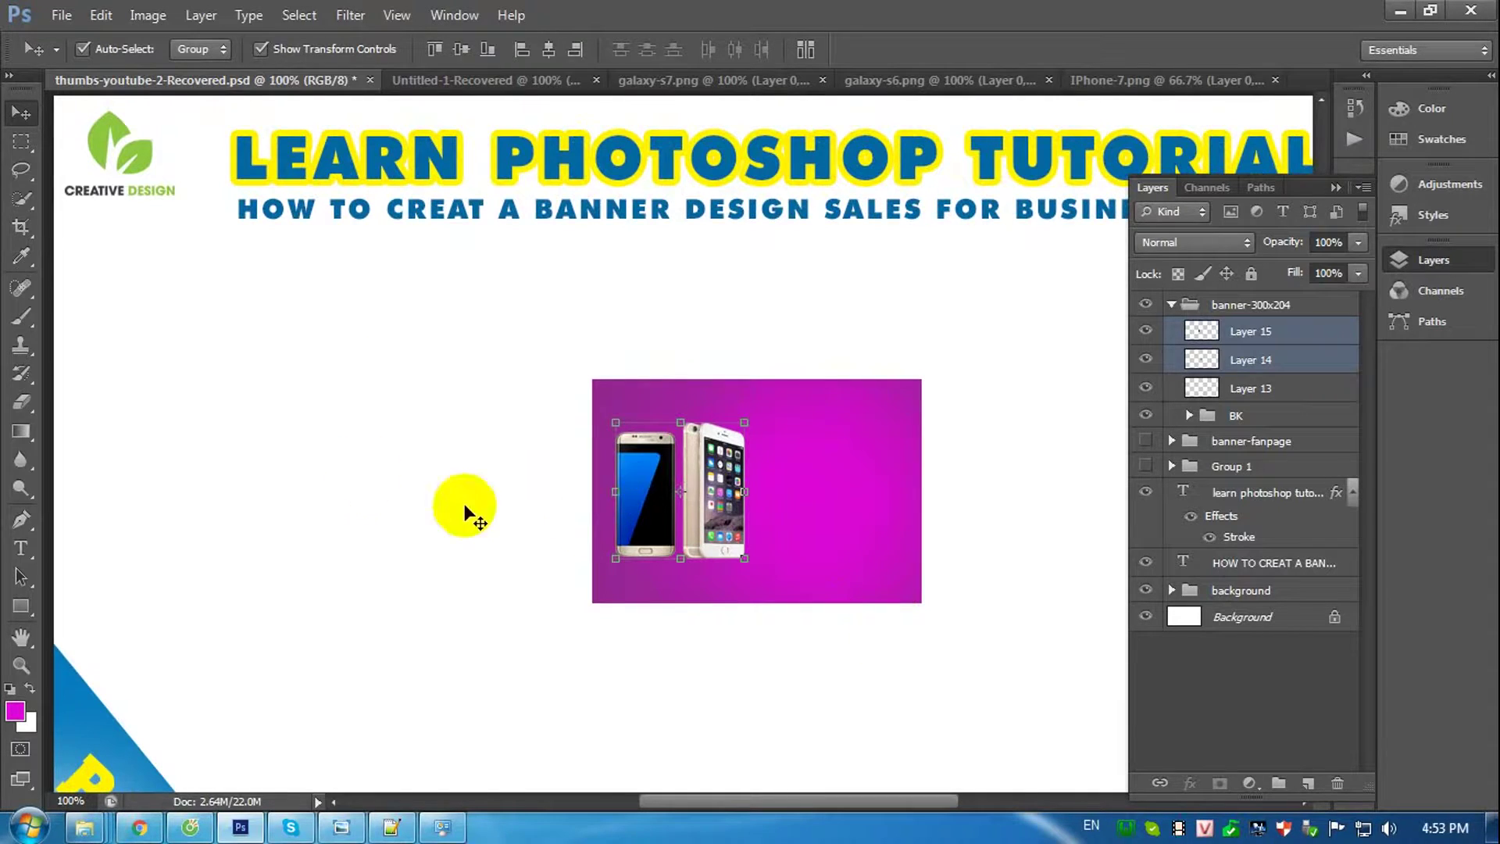
Add a new empty layer and set the Type tool colour to cyan #05bfe7.
left_click(1242, 331)
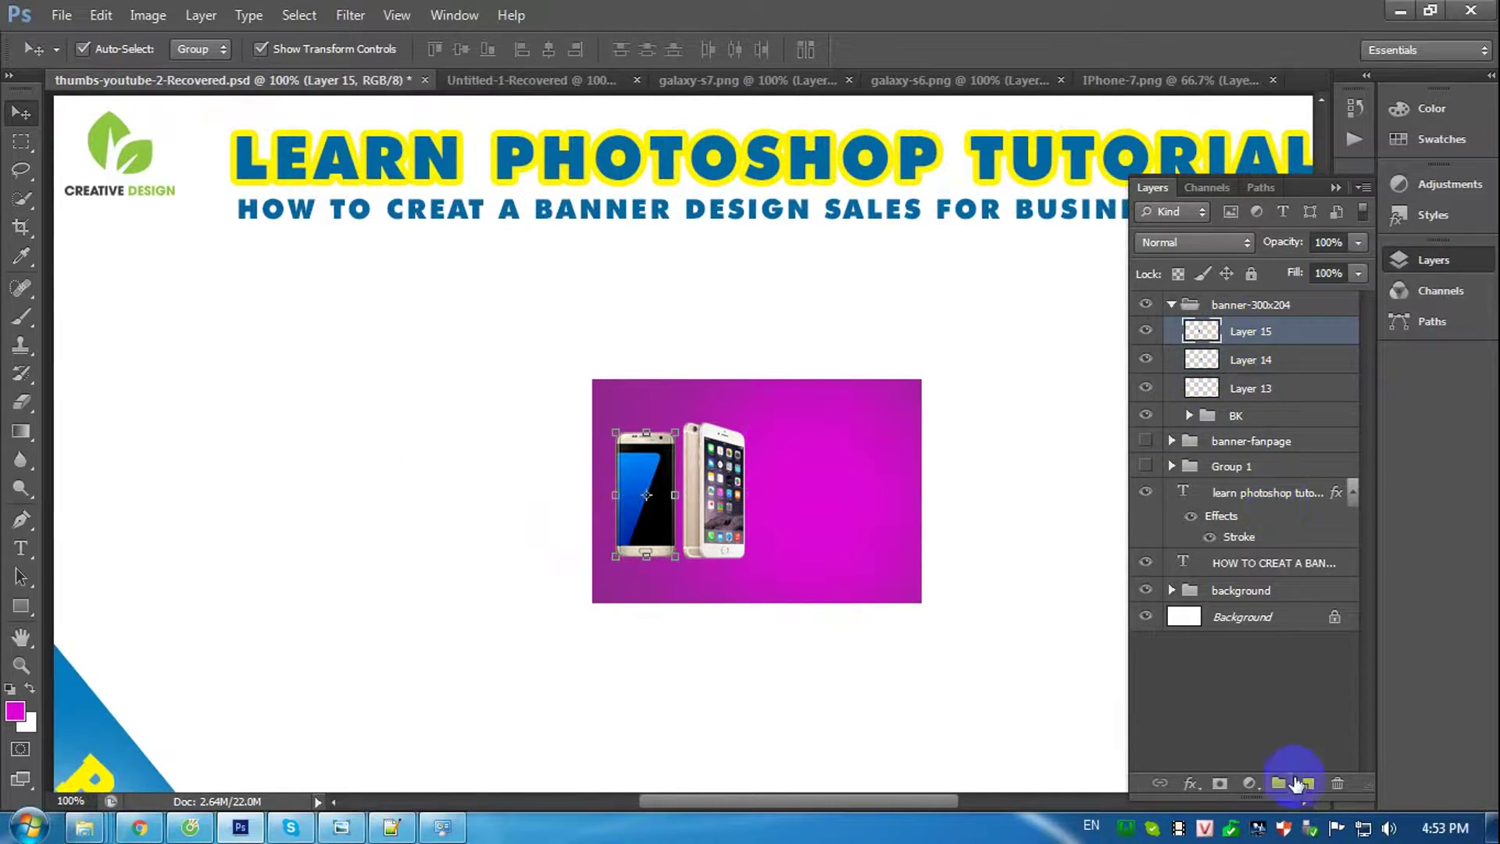
left_click(1308, 783)
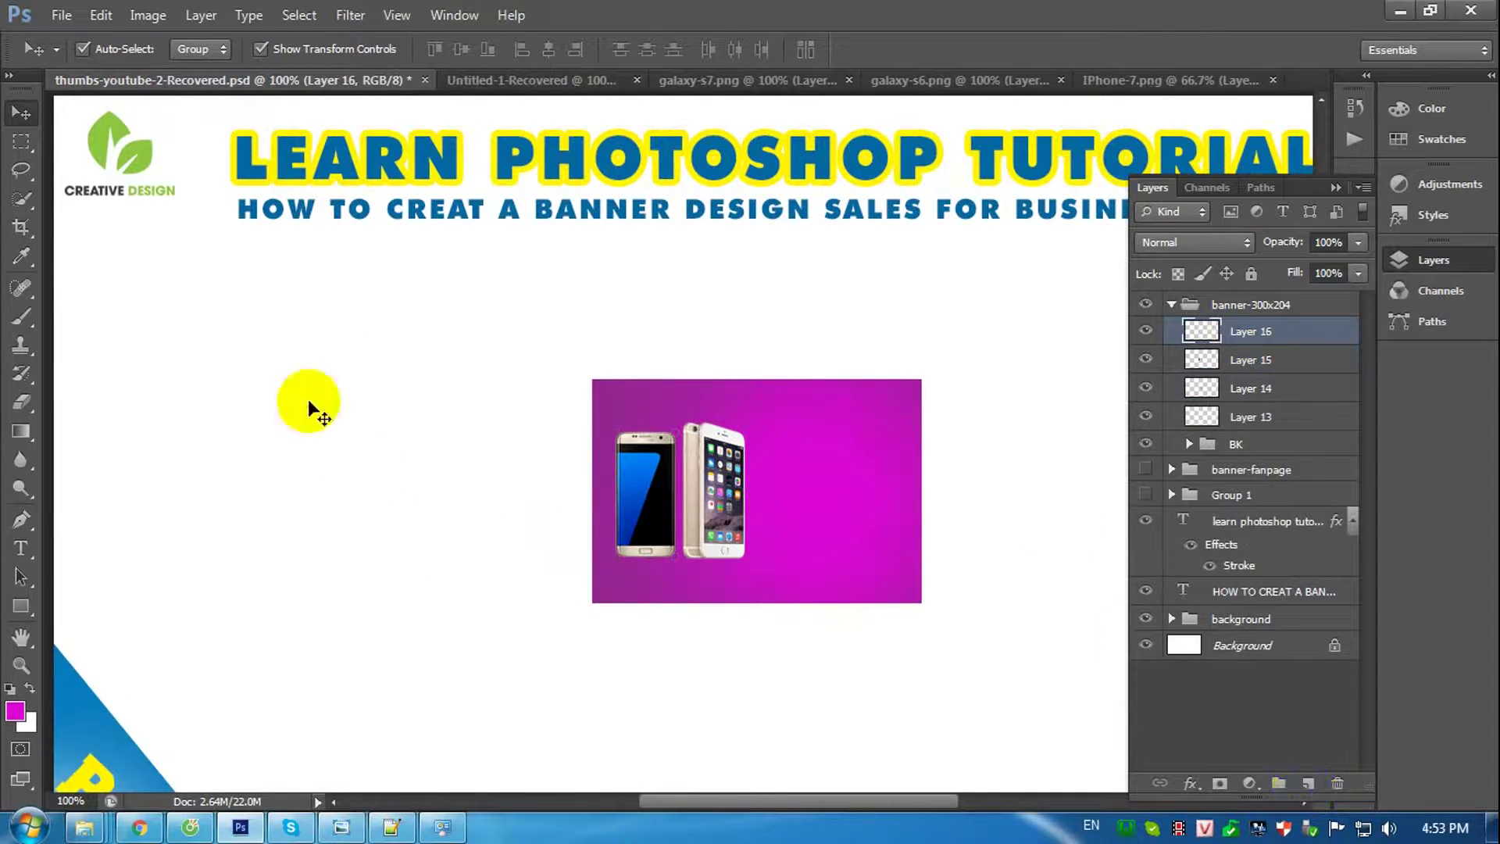
left_click(22, 550)
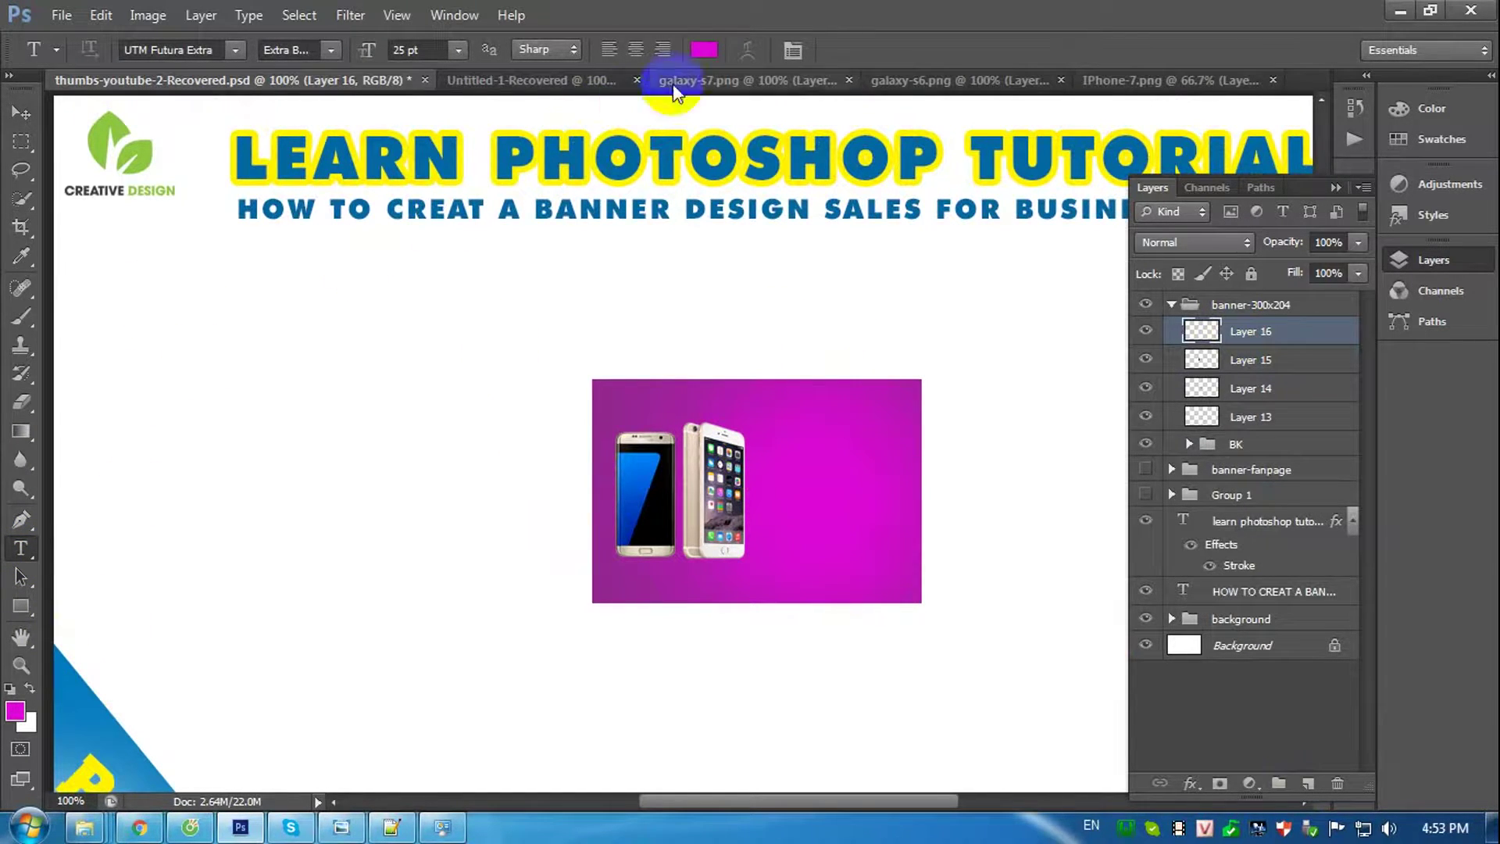
left_click(704, 49)
left_click_drag(770, 540, 765, 594)
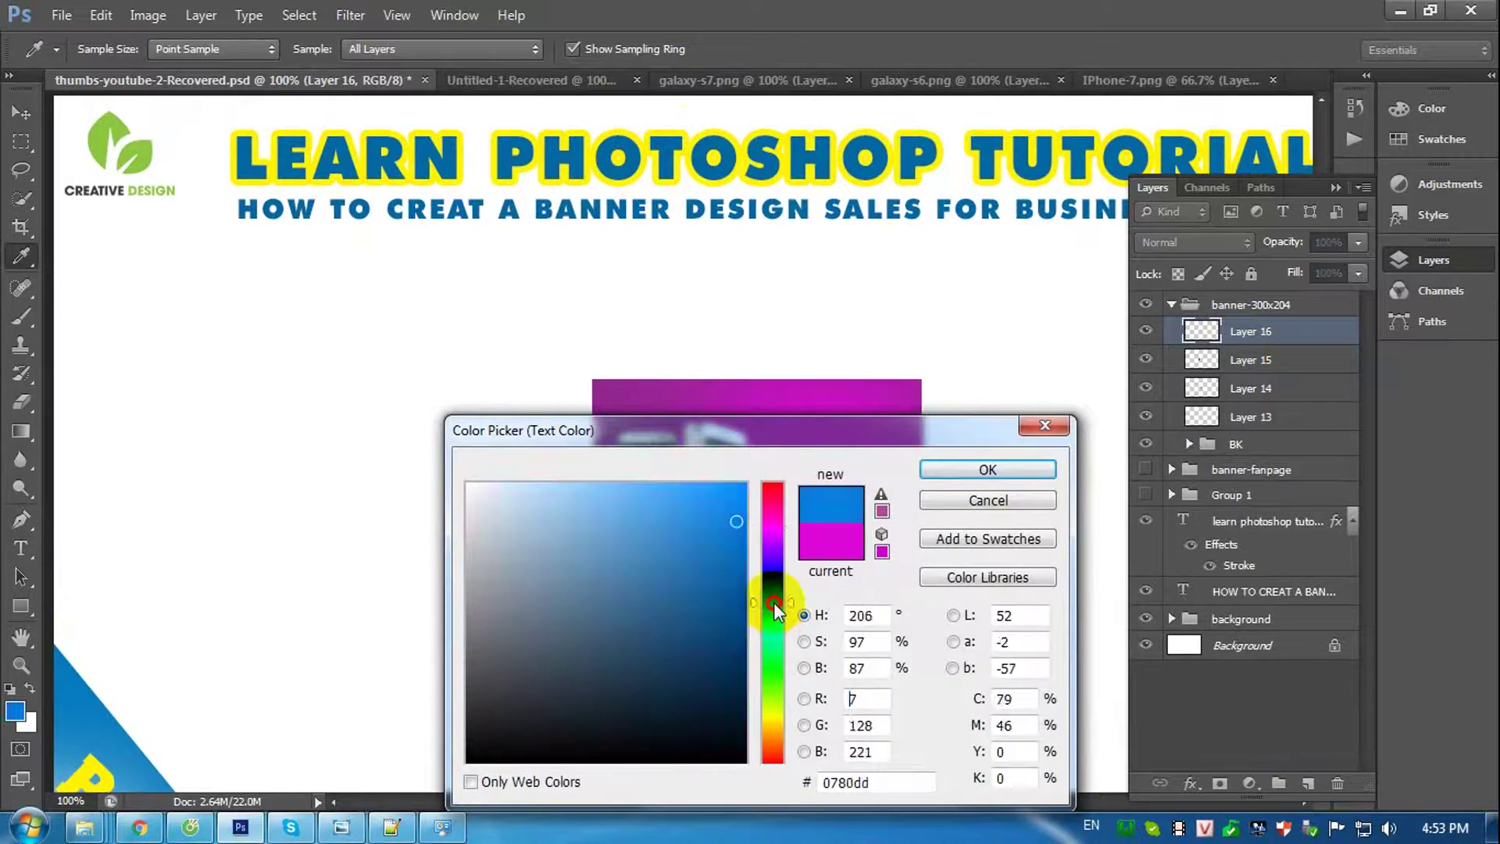
left_click_drag(730, 504, 741, 510)
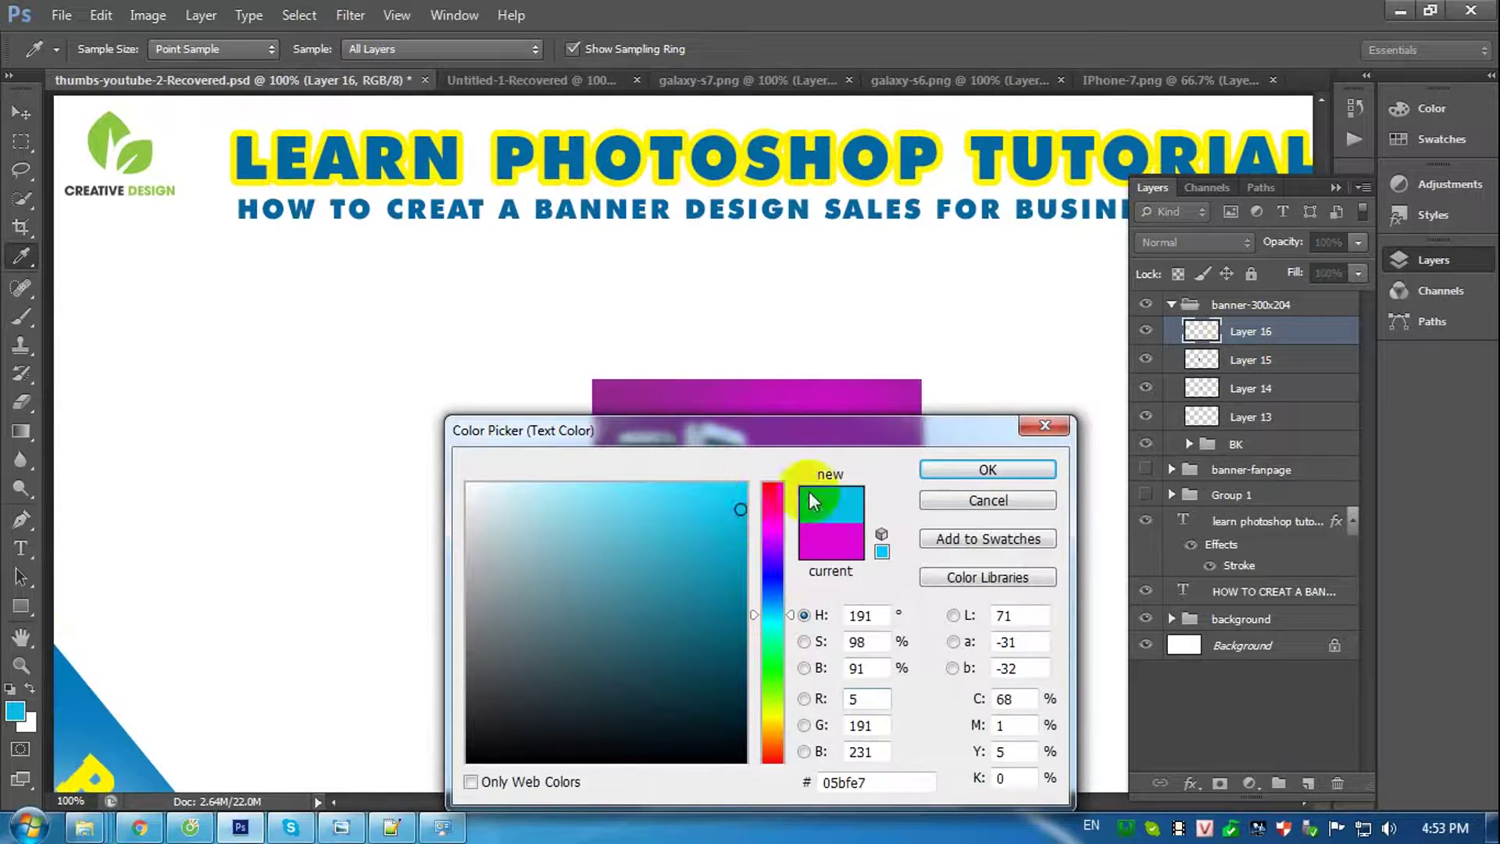
left_click(951, 470)
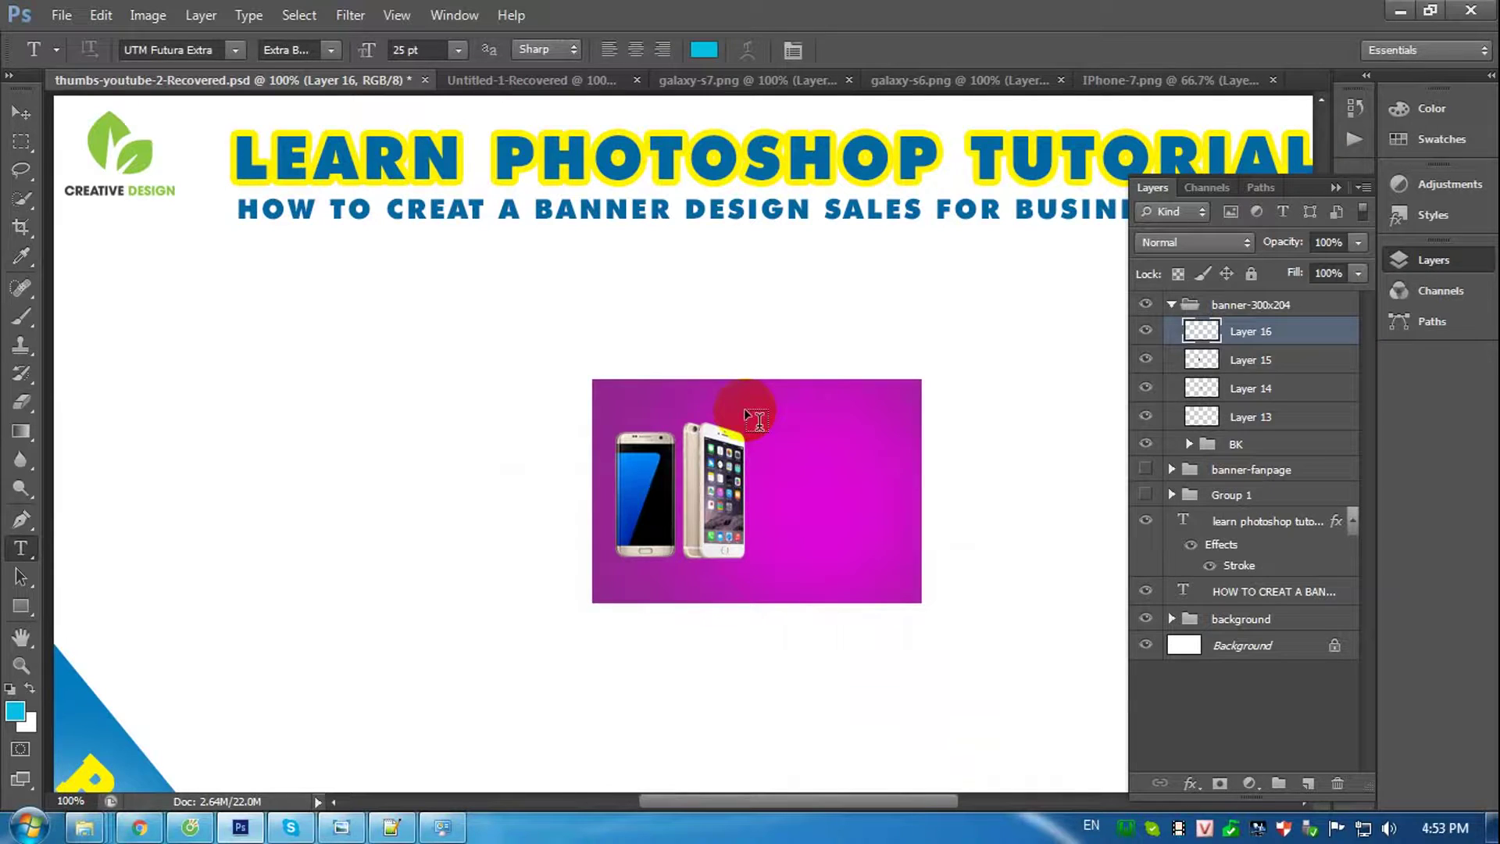
Type SMARTPHONE at 14 pt near the banner's top right and commit it.
left_click(458, 50)
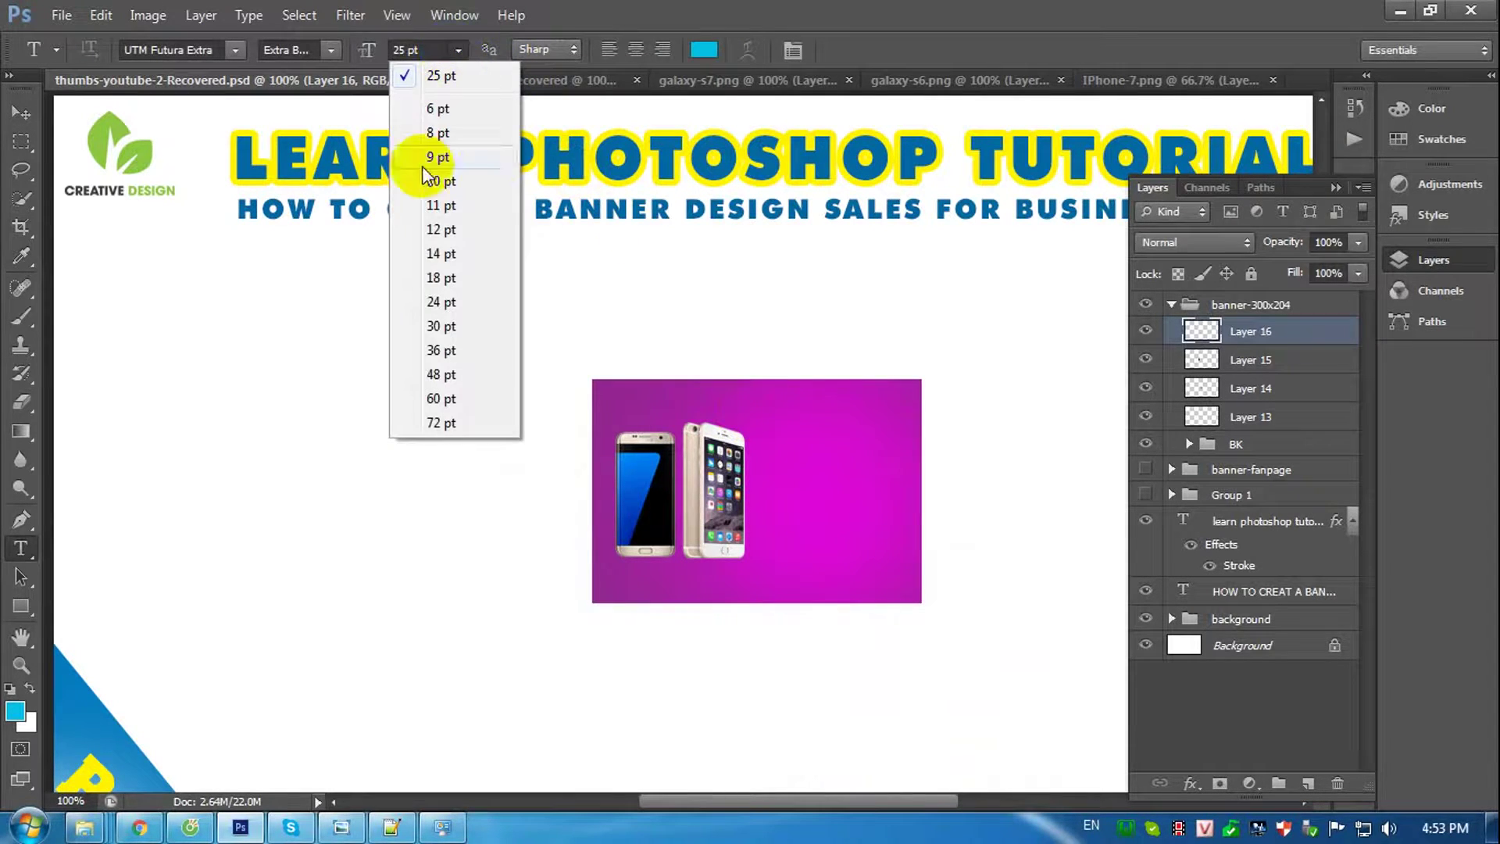
left_click(440, 255)
left_click(779, 429)
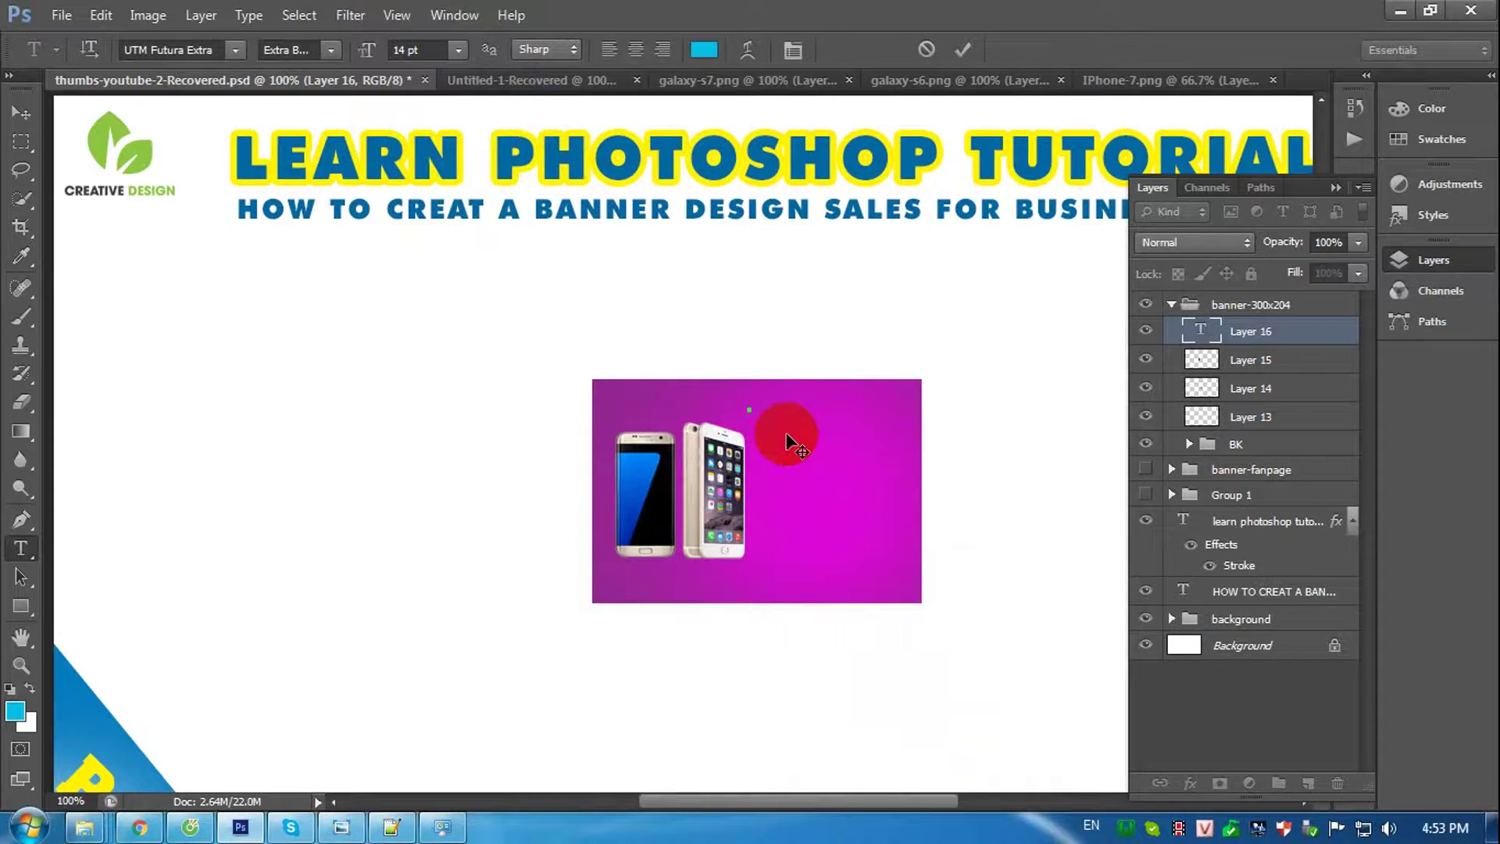
type("SALE")
type("PHON")
type("E")
left_click(786, 432)
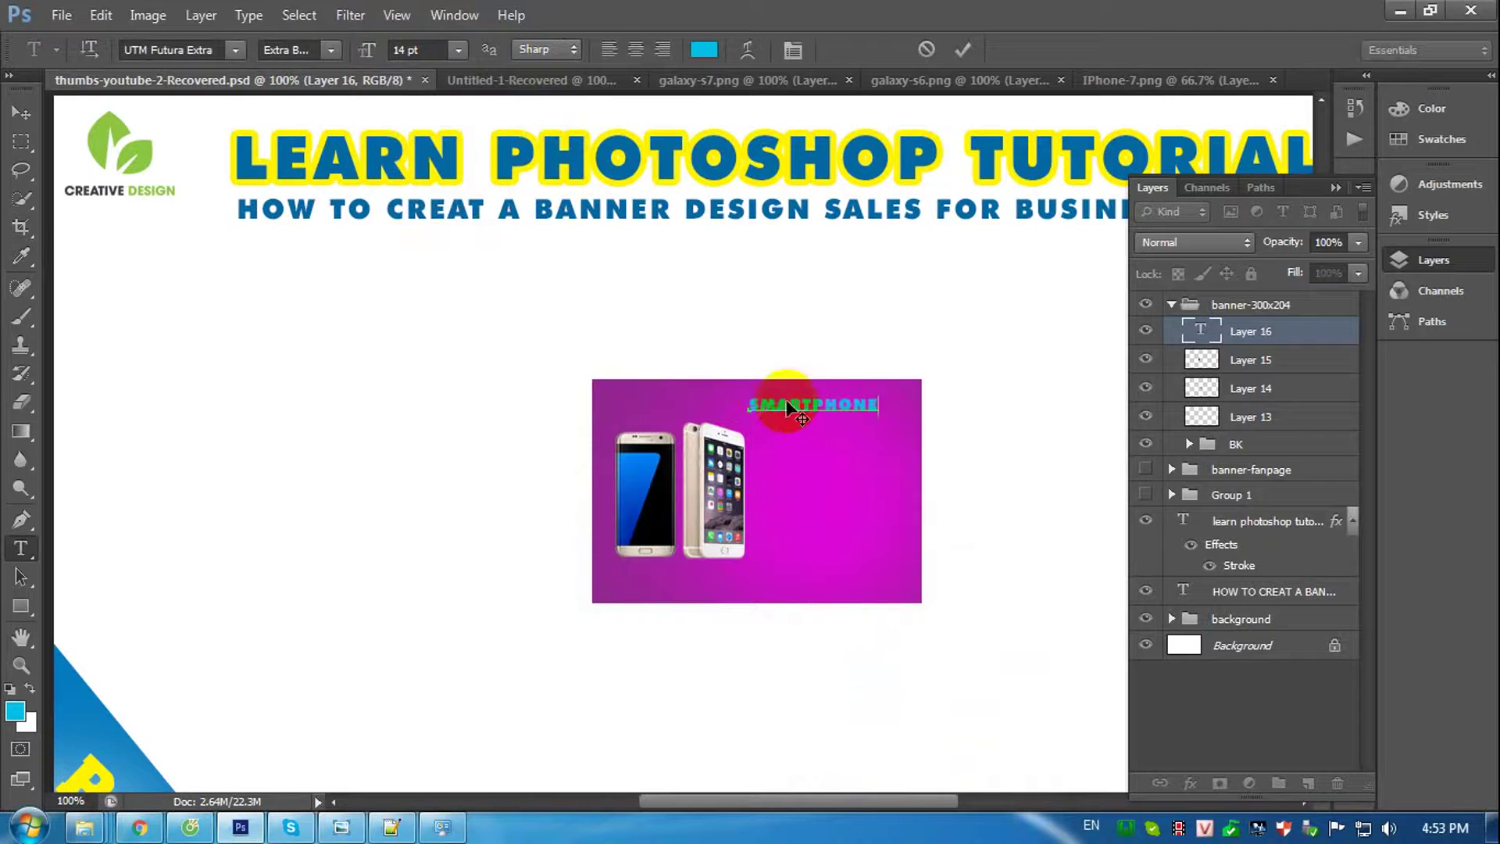
key("v")
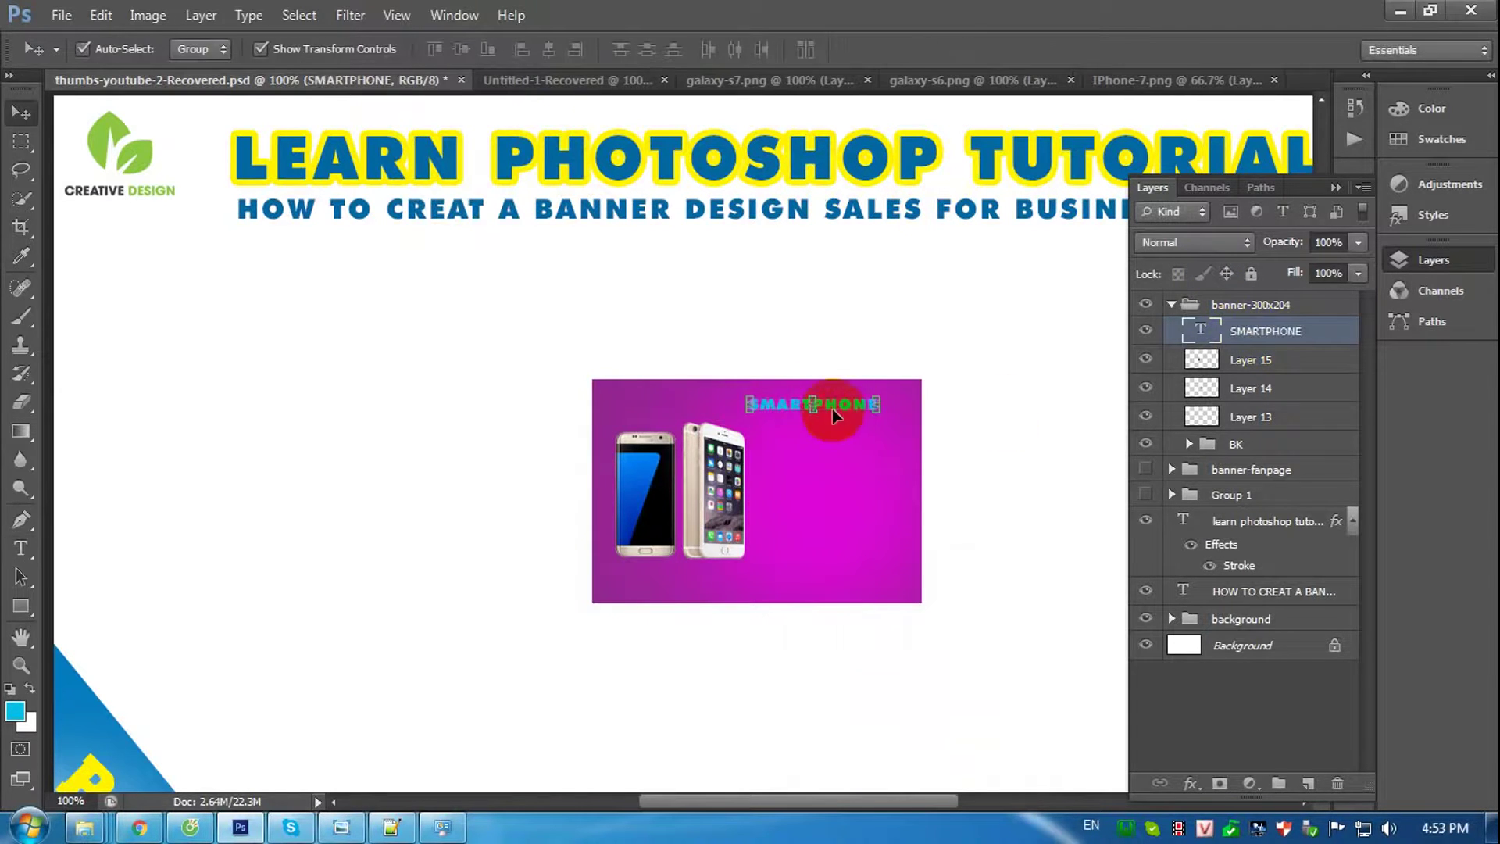
left_click(862, 410)
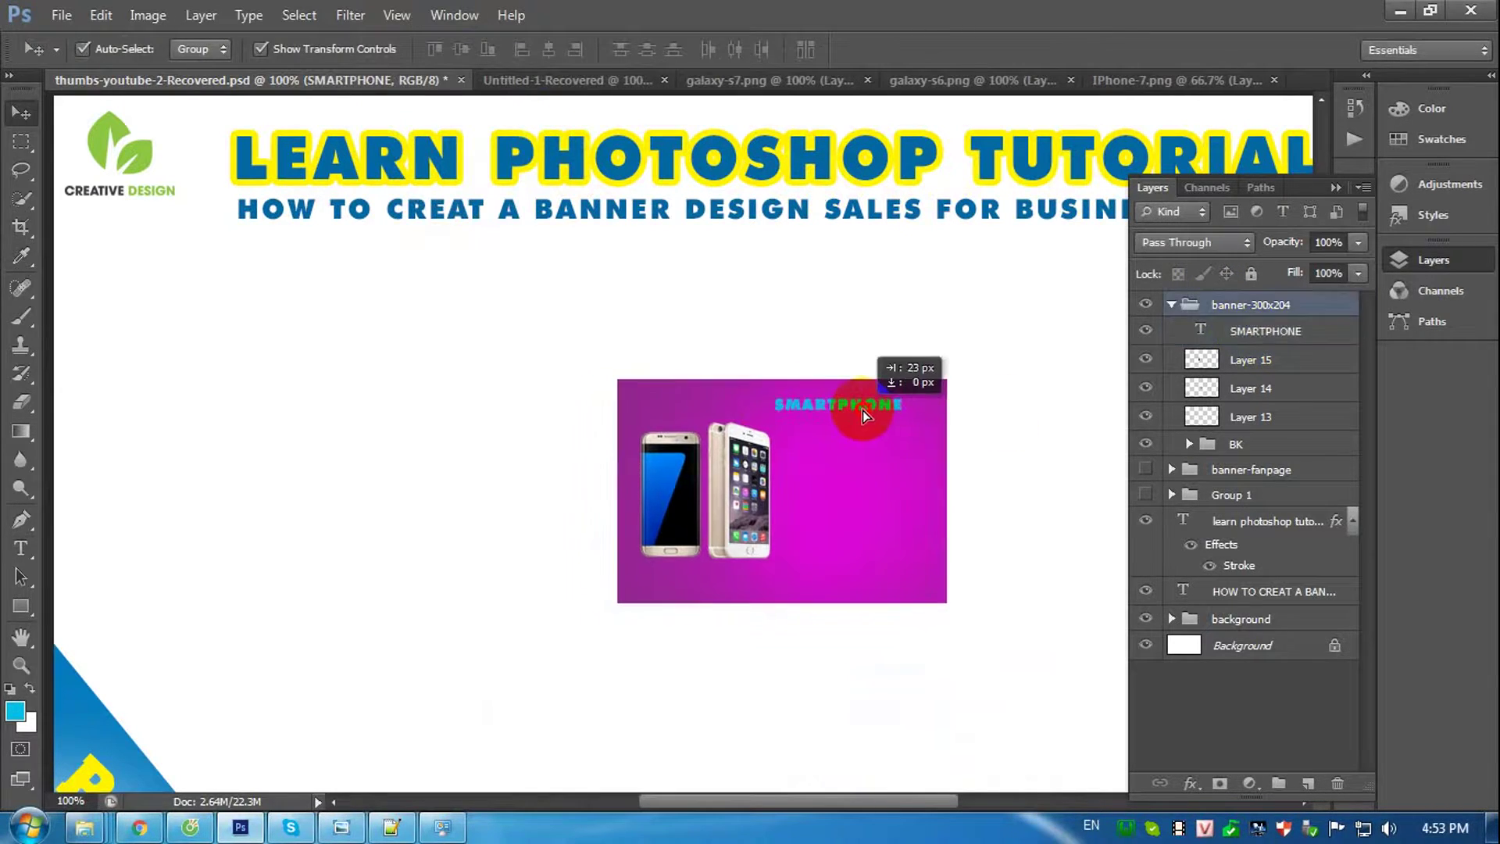
Nudge SMARTPHONE slightly right and add the SALE text line beneath it.
left_click(1266, 330)
key("Right")
key("Right")
key("Right")
key("Right")
key("Right")
key("Right")
key("Right")
key("Right")
key("Right")
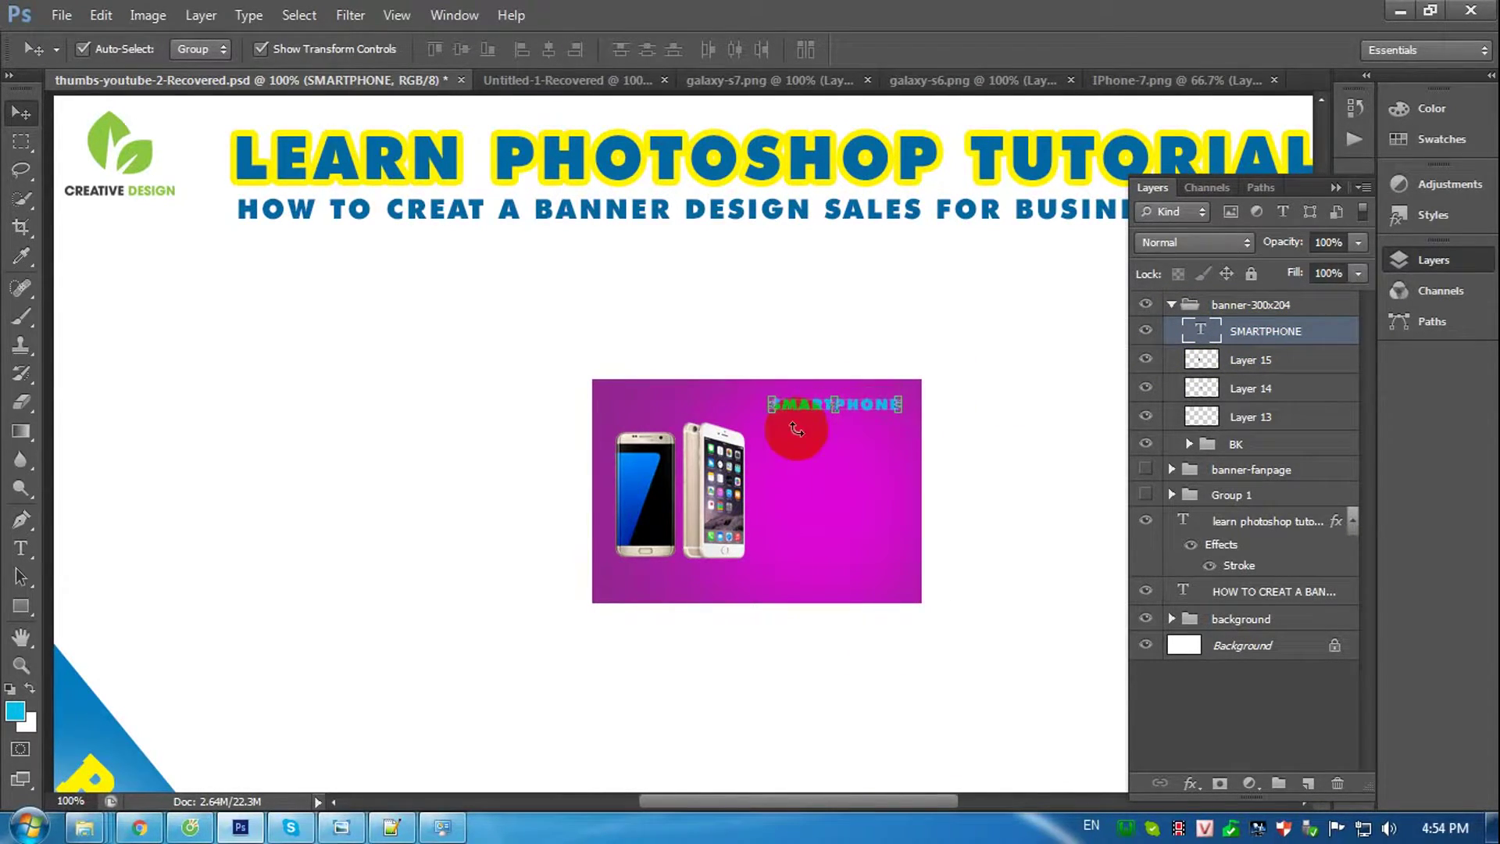
key("t")
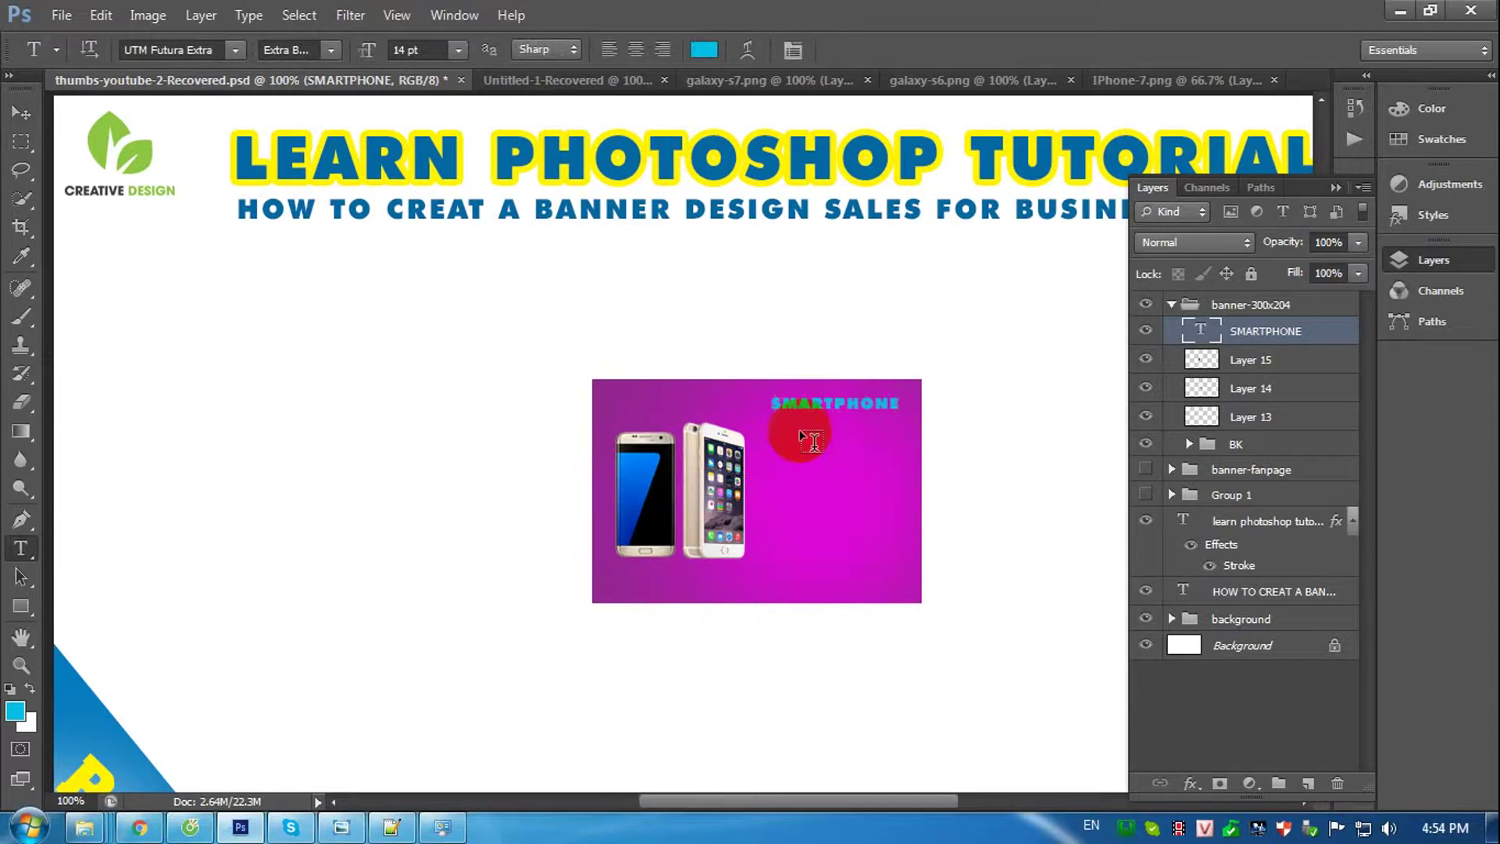
left_click(803, 428)
type("ALE")
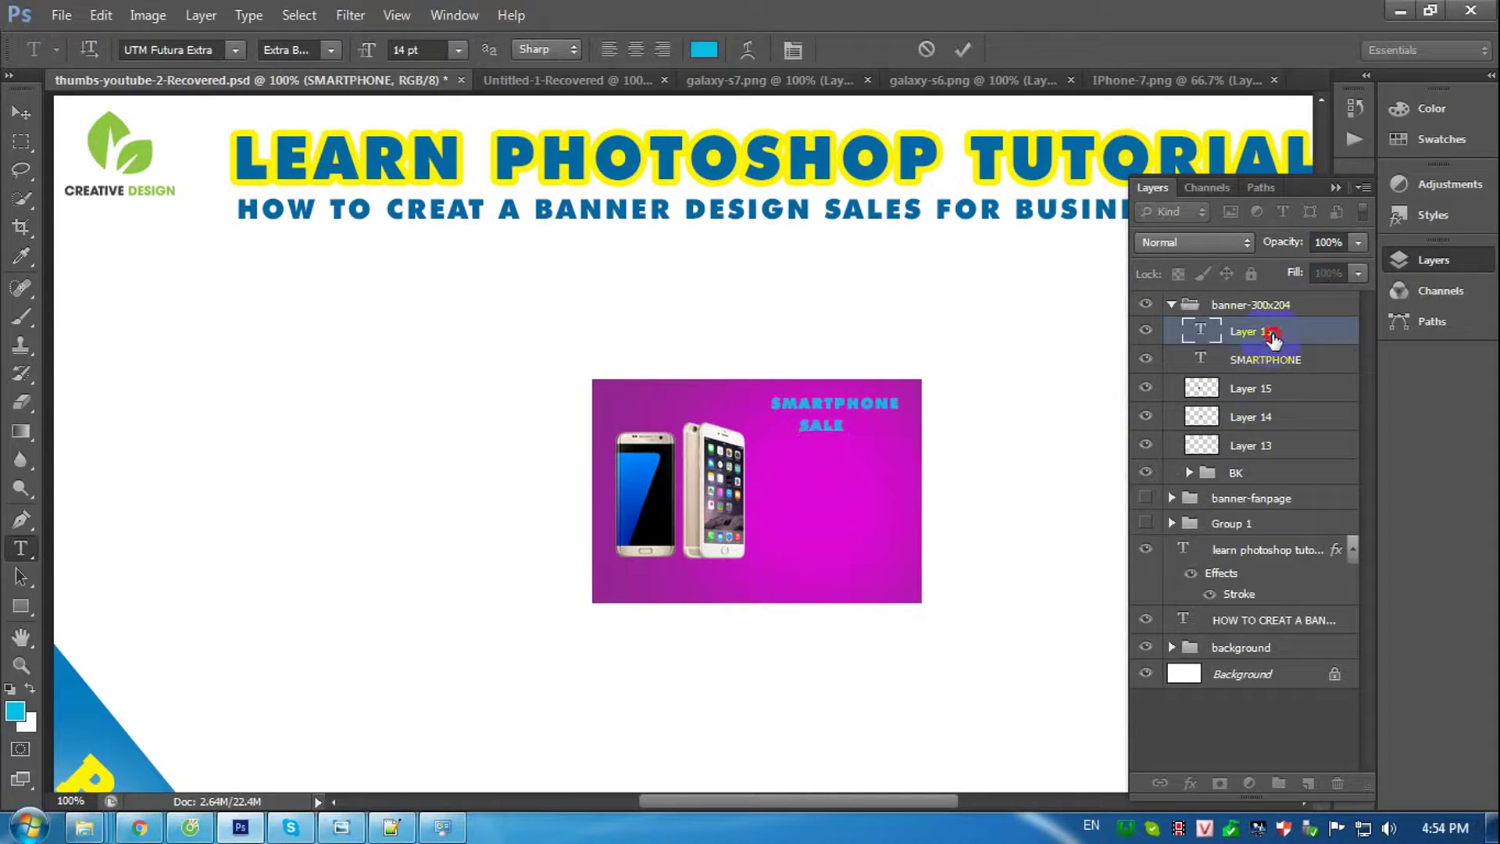
left_click(833, 449)
Zoom the canvas to 200% and pan to show the whole banner.
key("v")
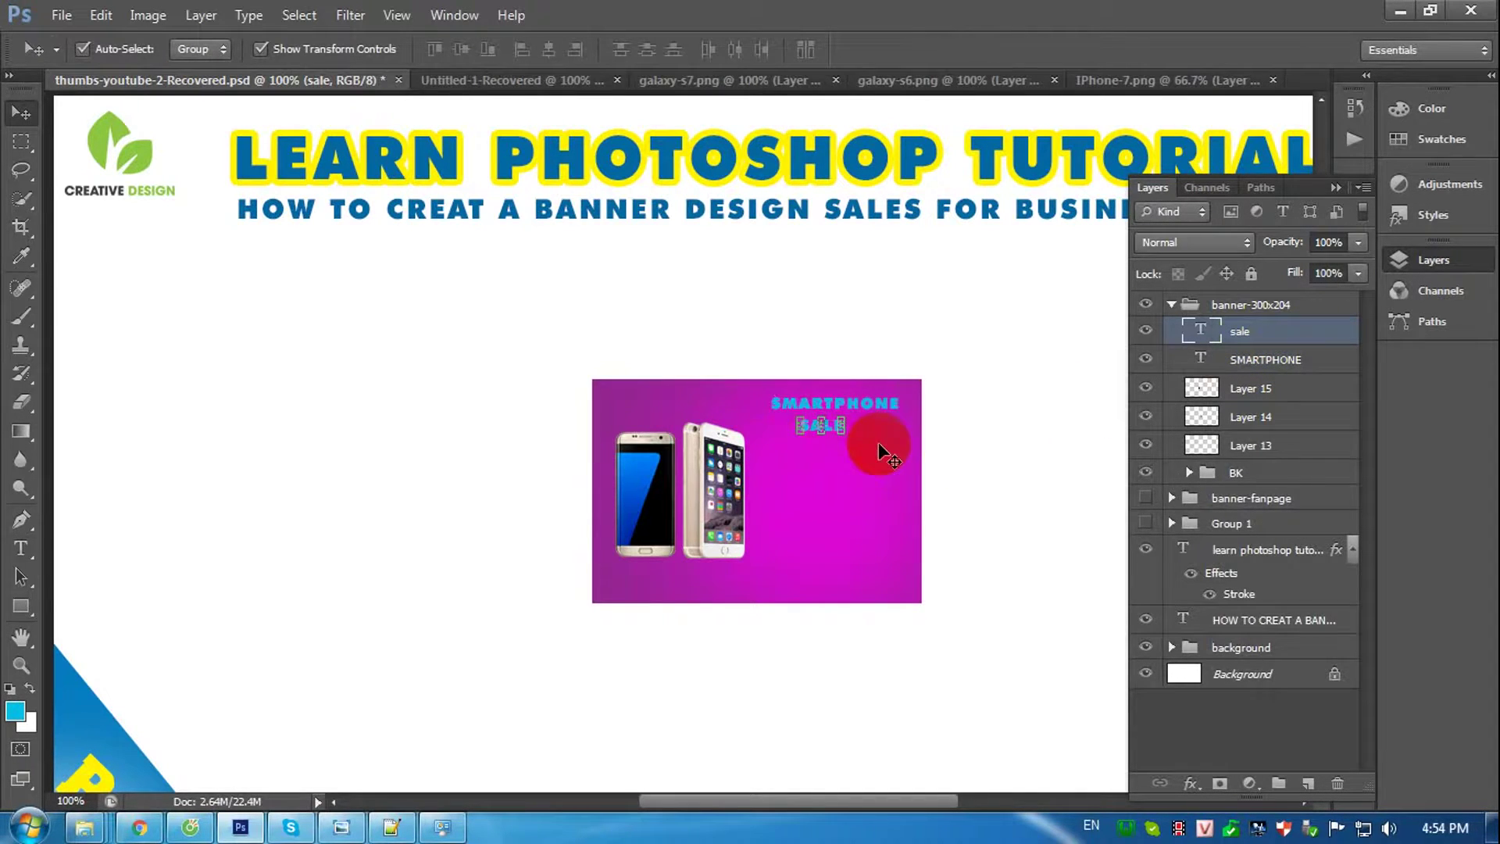
key("ctrl+plus")
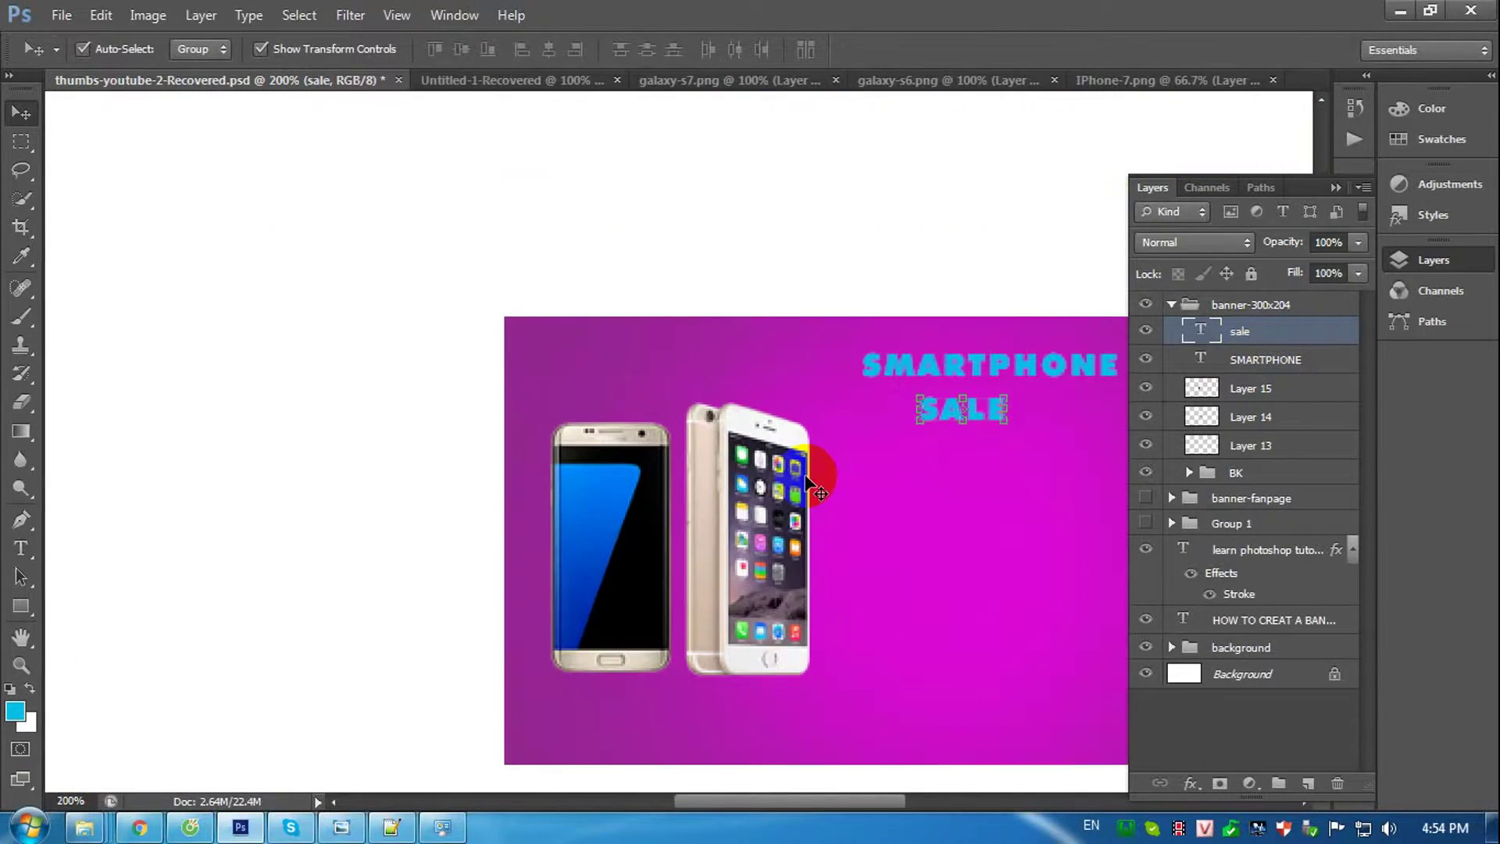
mouse_move(864, 459)
left_mouse_down()
mouse_move(681, 414)
mouse_move(606, 418)
left_mouse_up()
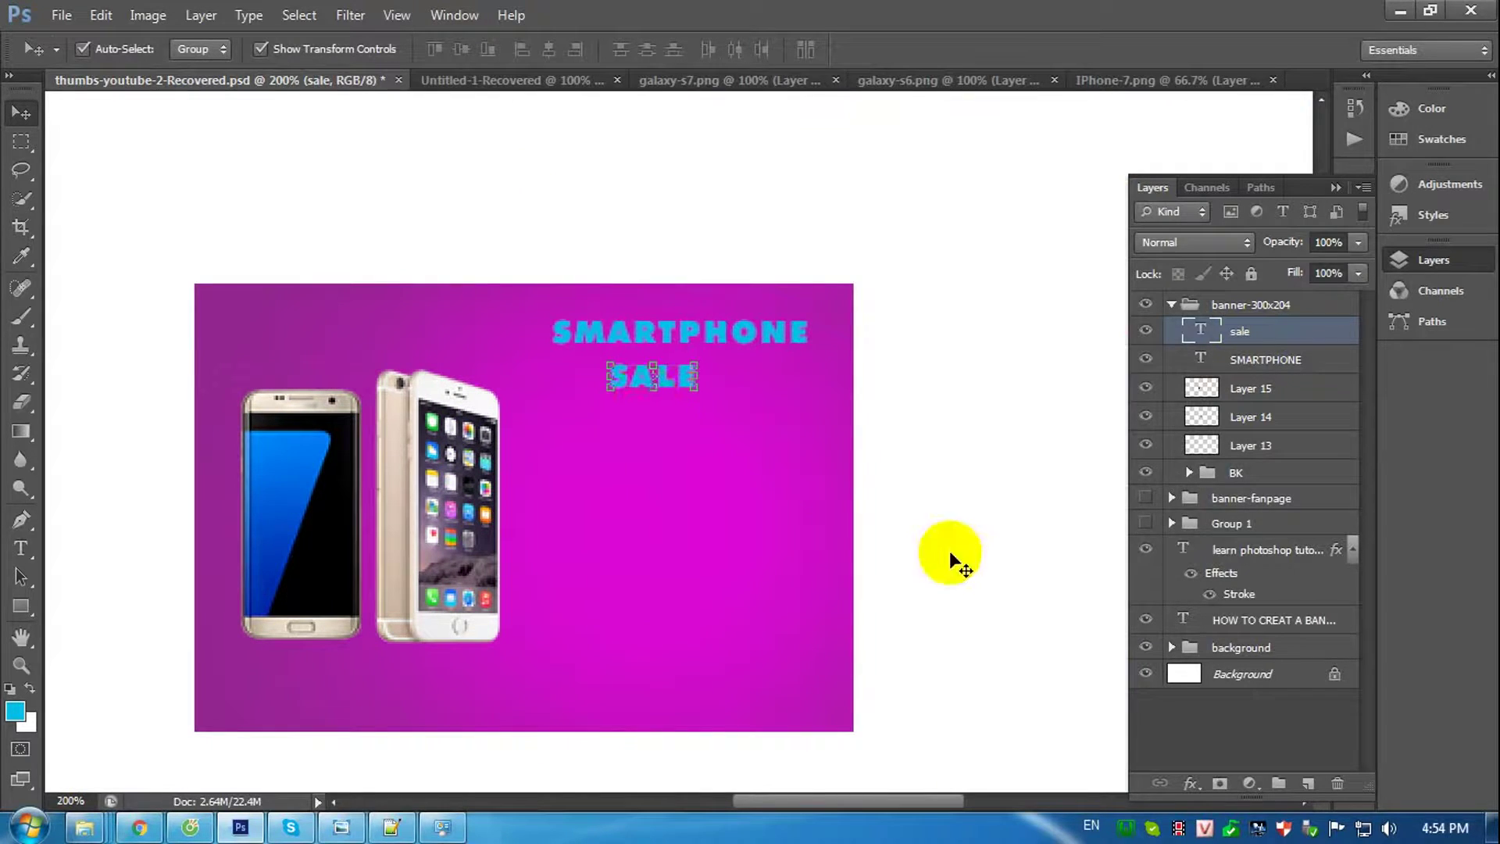
left_click(708, 518)
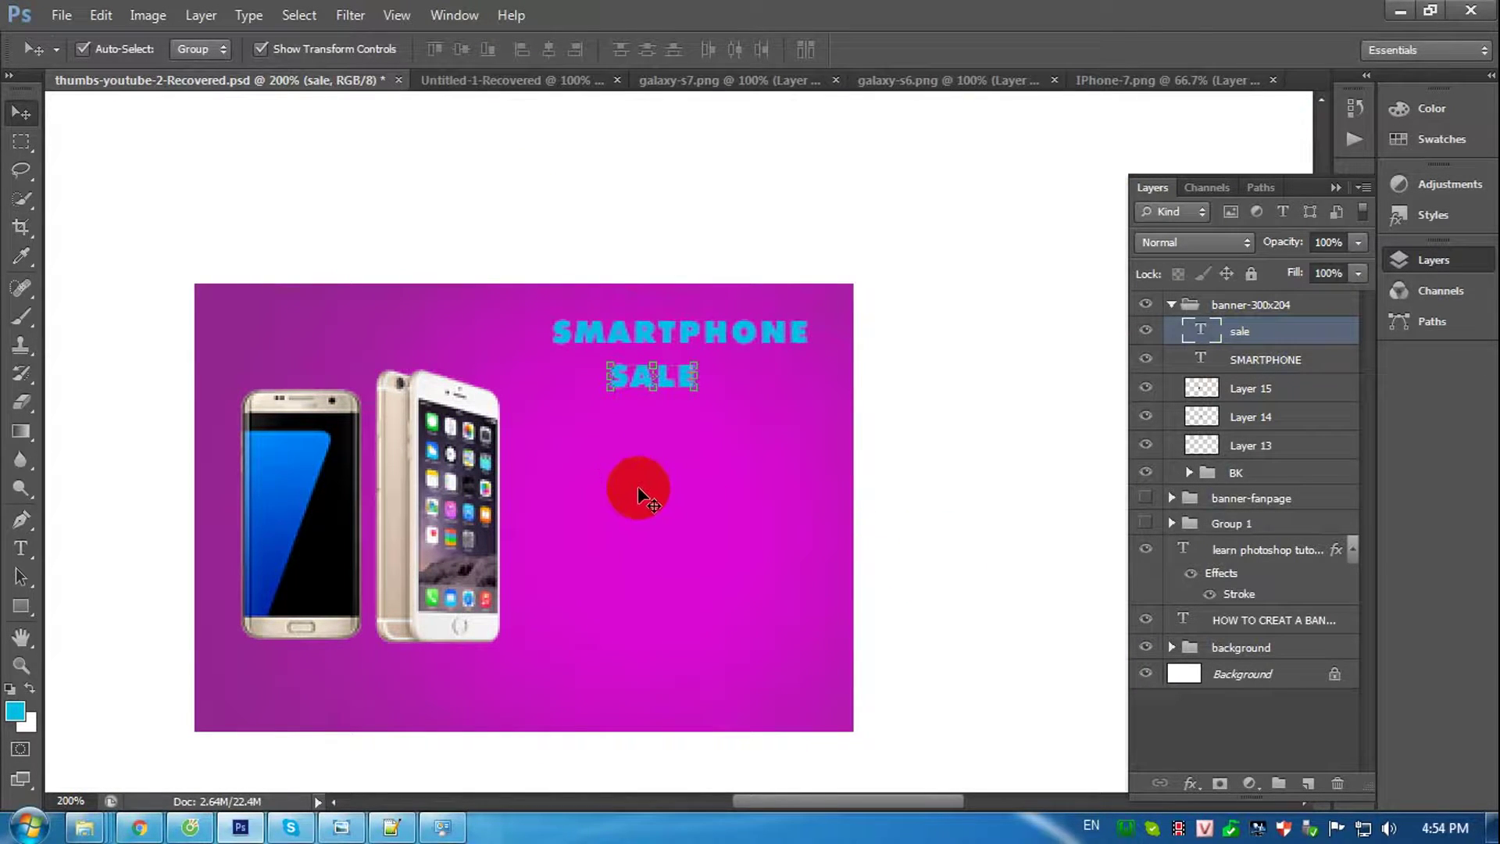
Type the 50% line below SALE and select all three text layers together.
key("t")
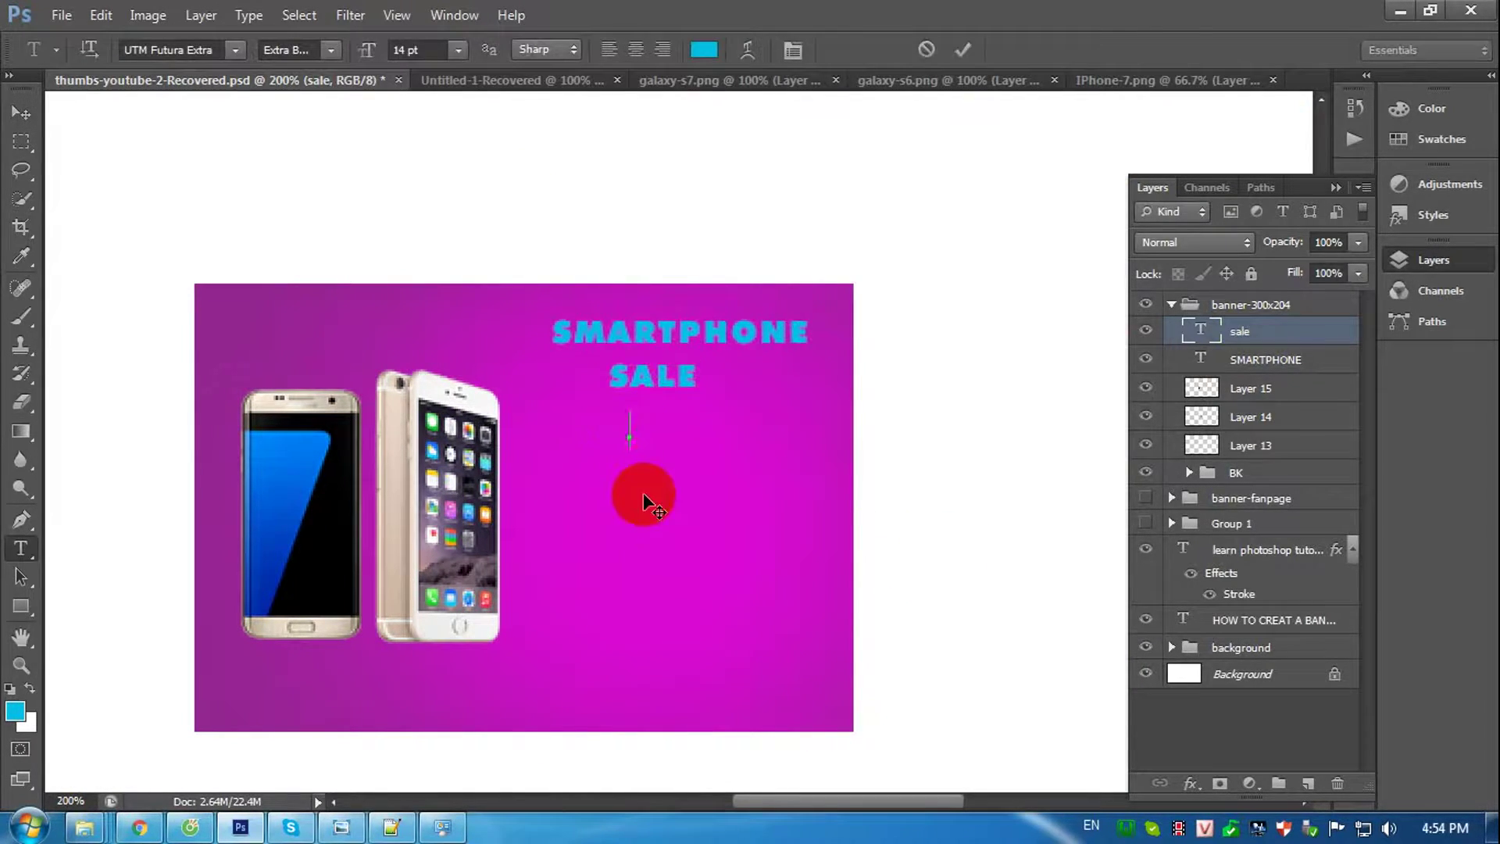
left_click(630, 438)
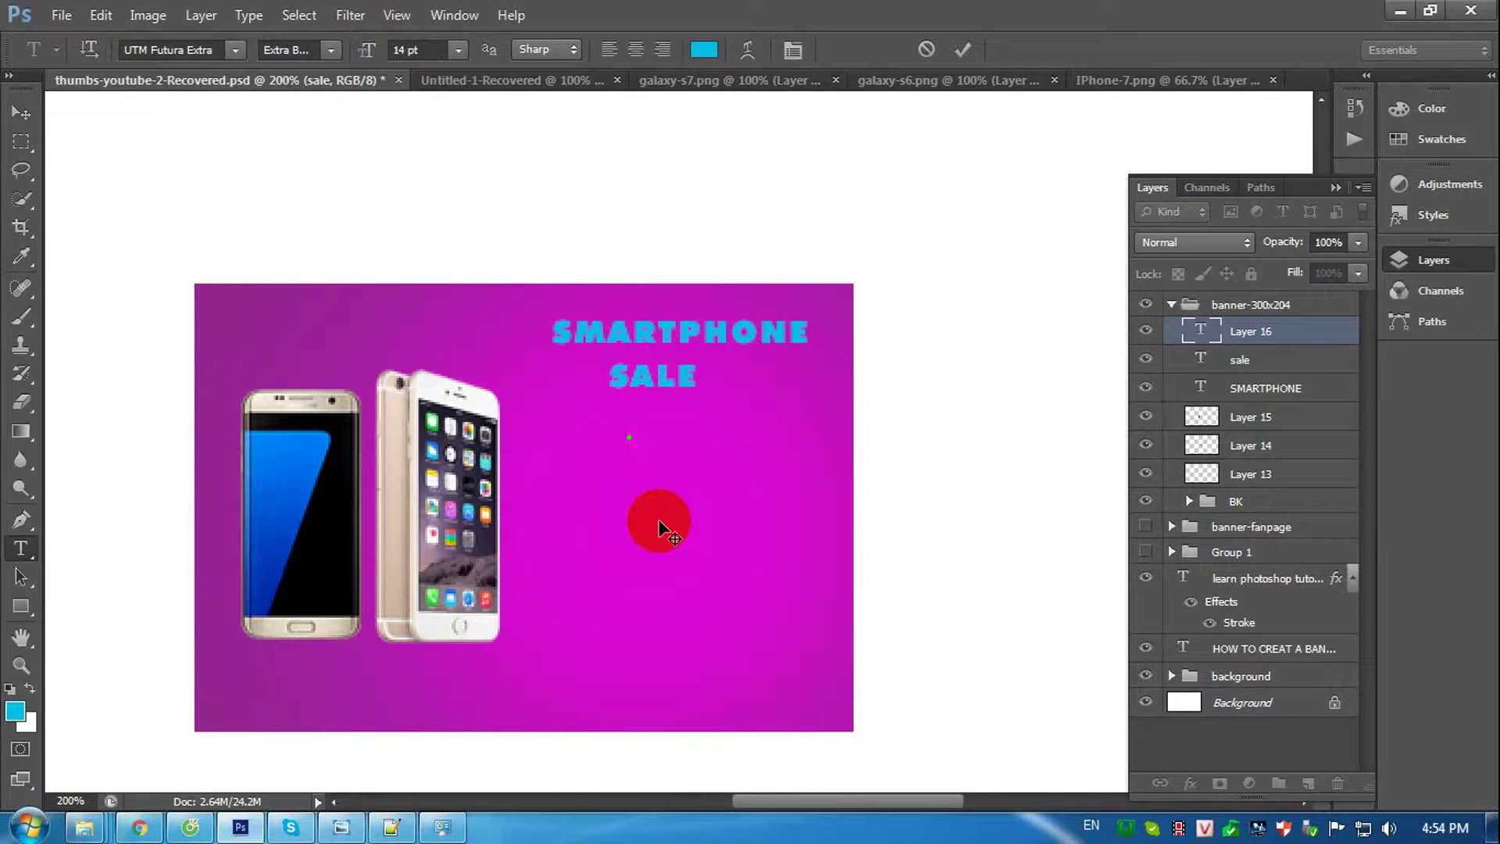
type("50%")
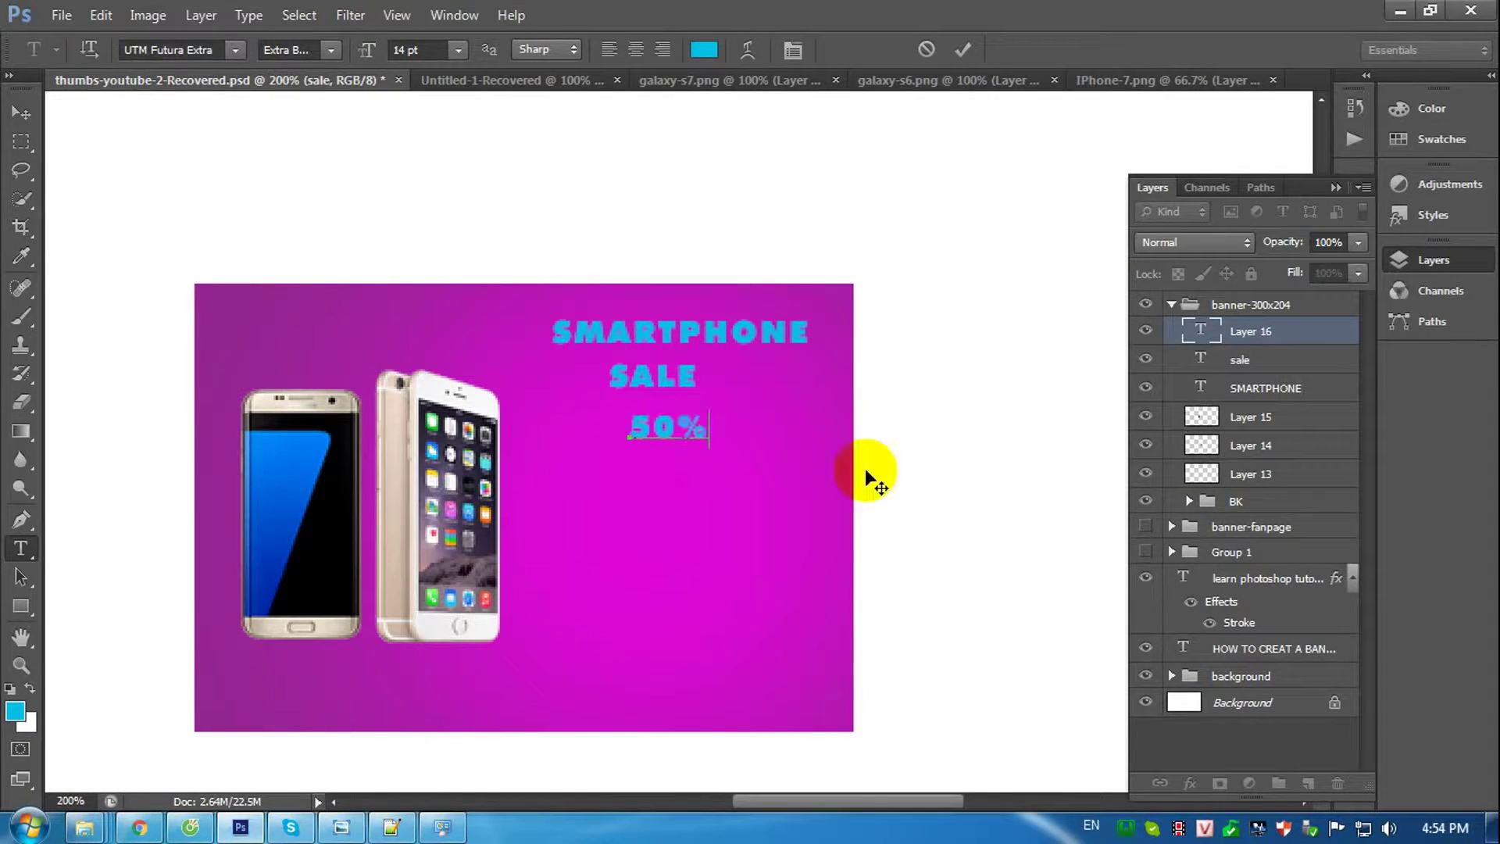
left_click(1224, 335)
left_click(1250, 384, "shift")
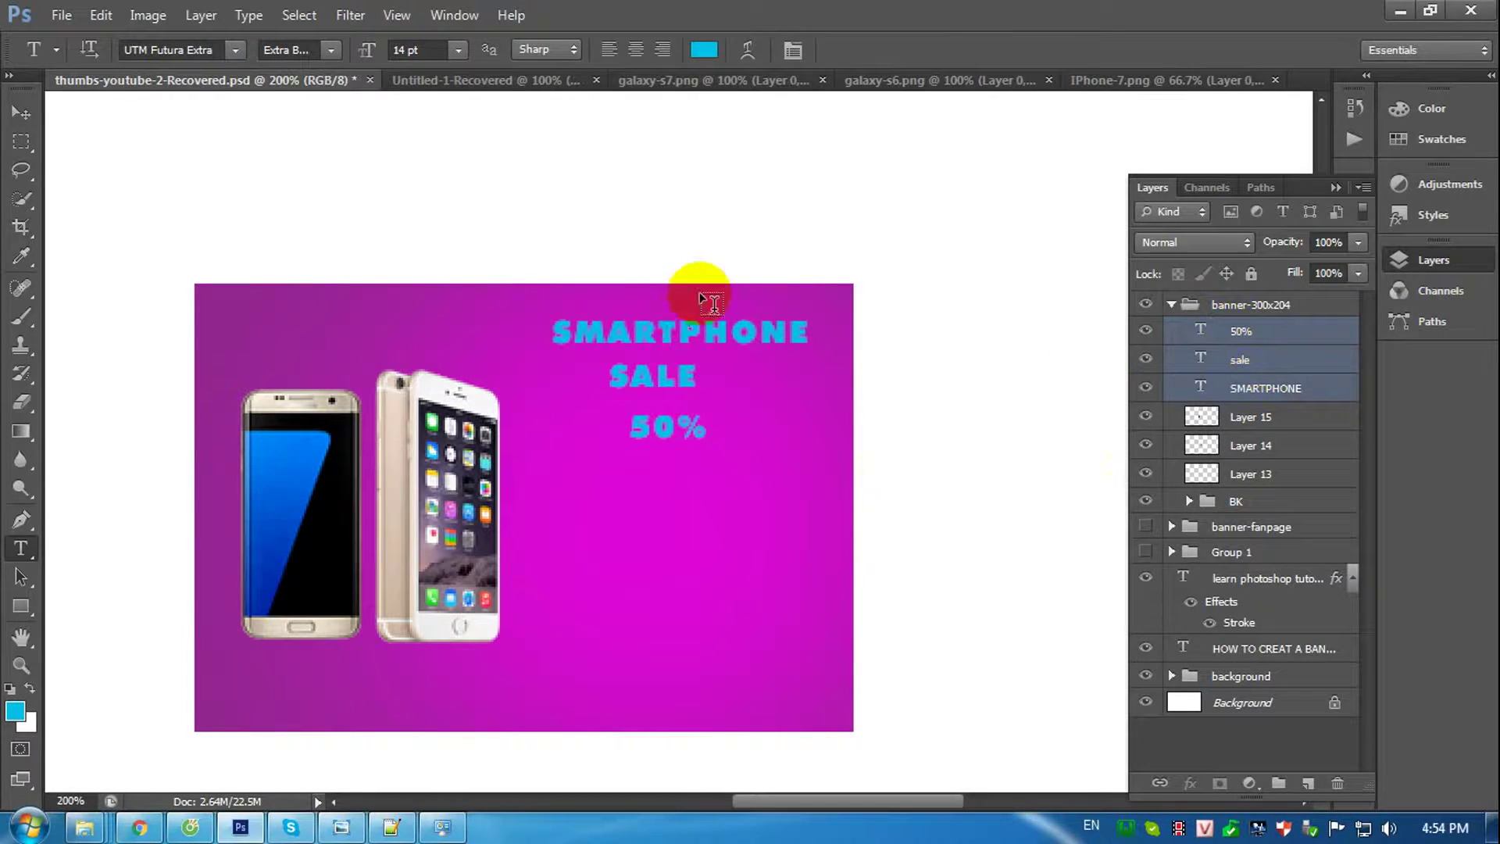
left_click(234, 50)
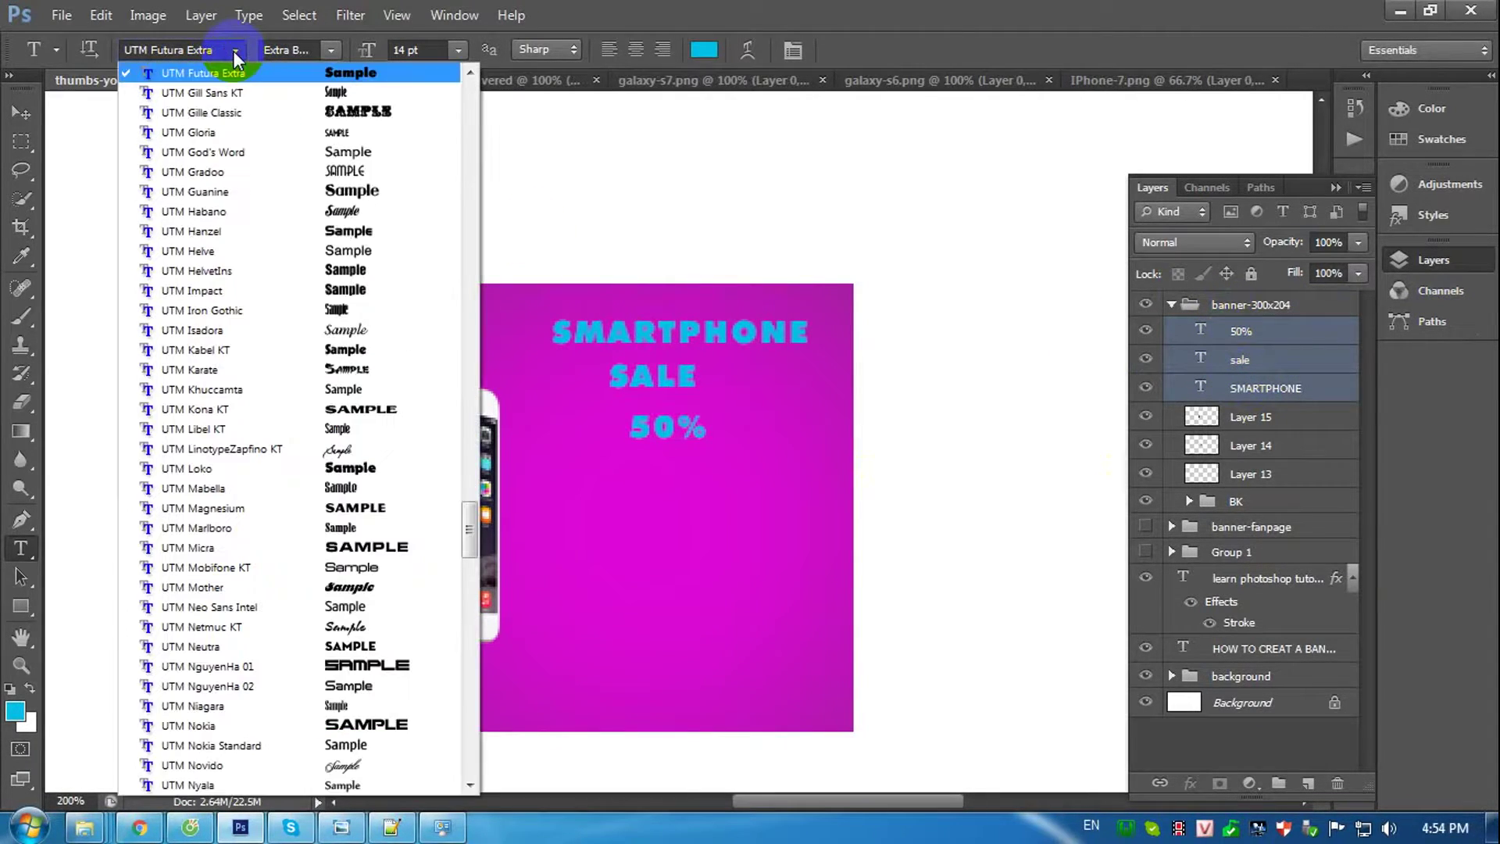
Browse the font list and apply Tw Cen MT to the three text lines.
left_click(222, 49)
left_click(235, 50)
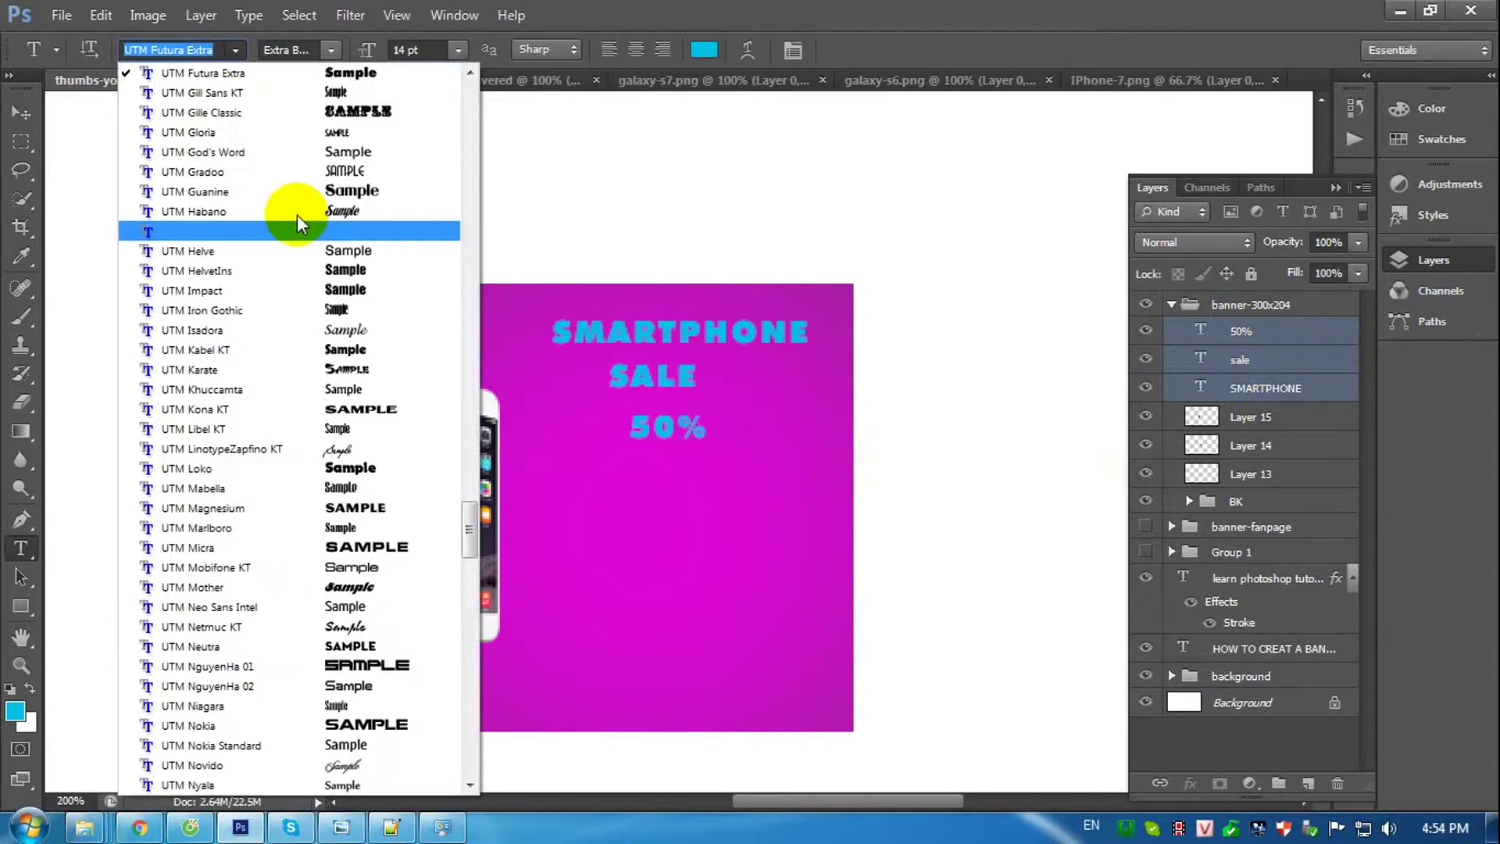
left_click_drag(470, 559, 470, 120)
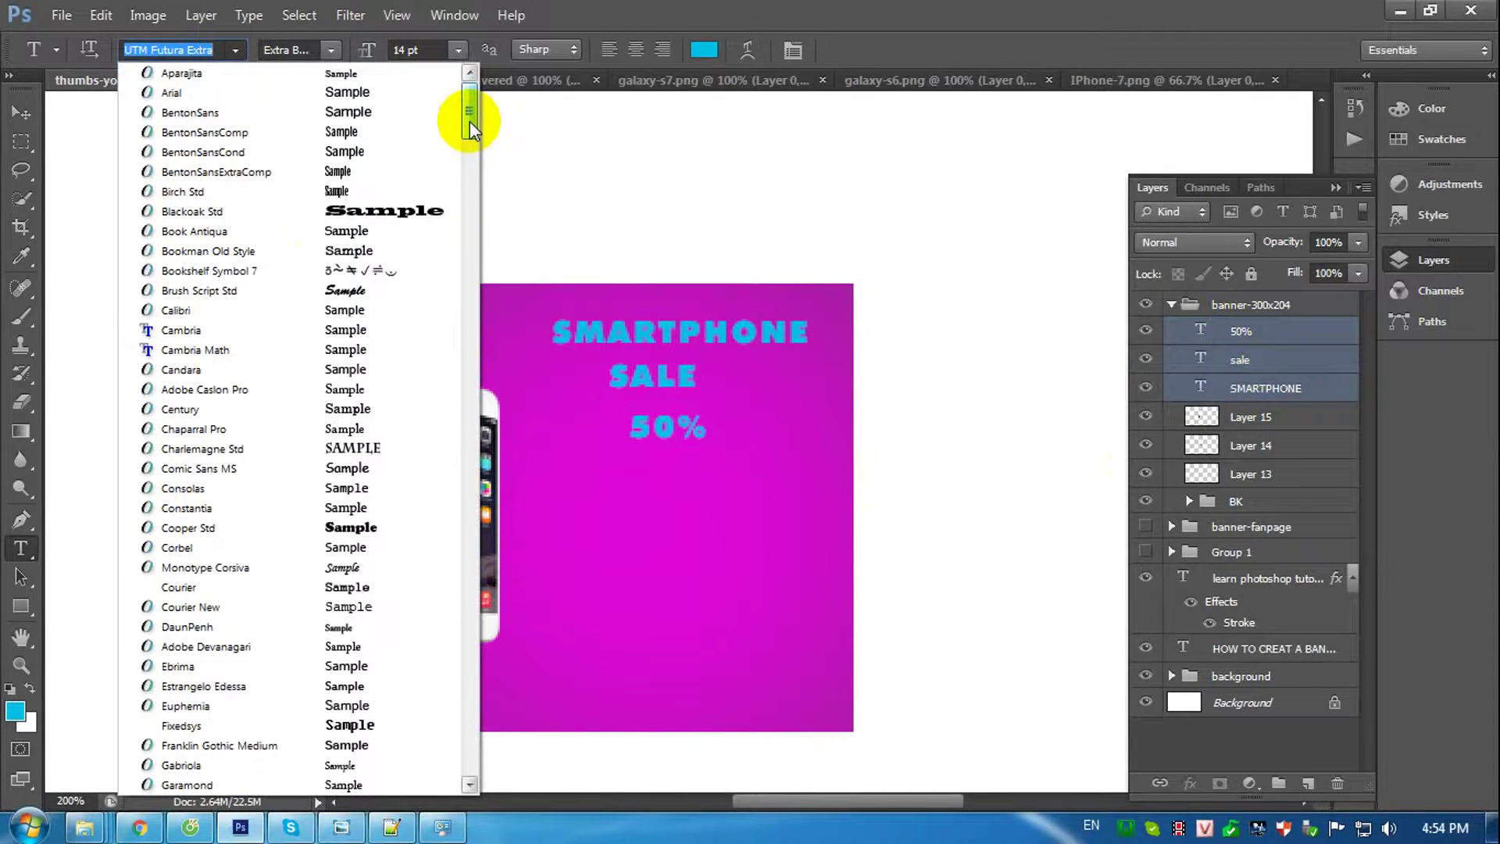
left_click_drag(472, 115, 474, 762)
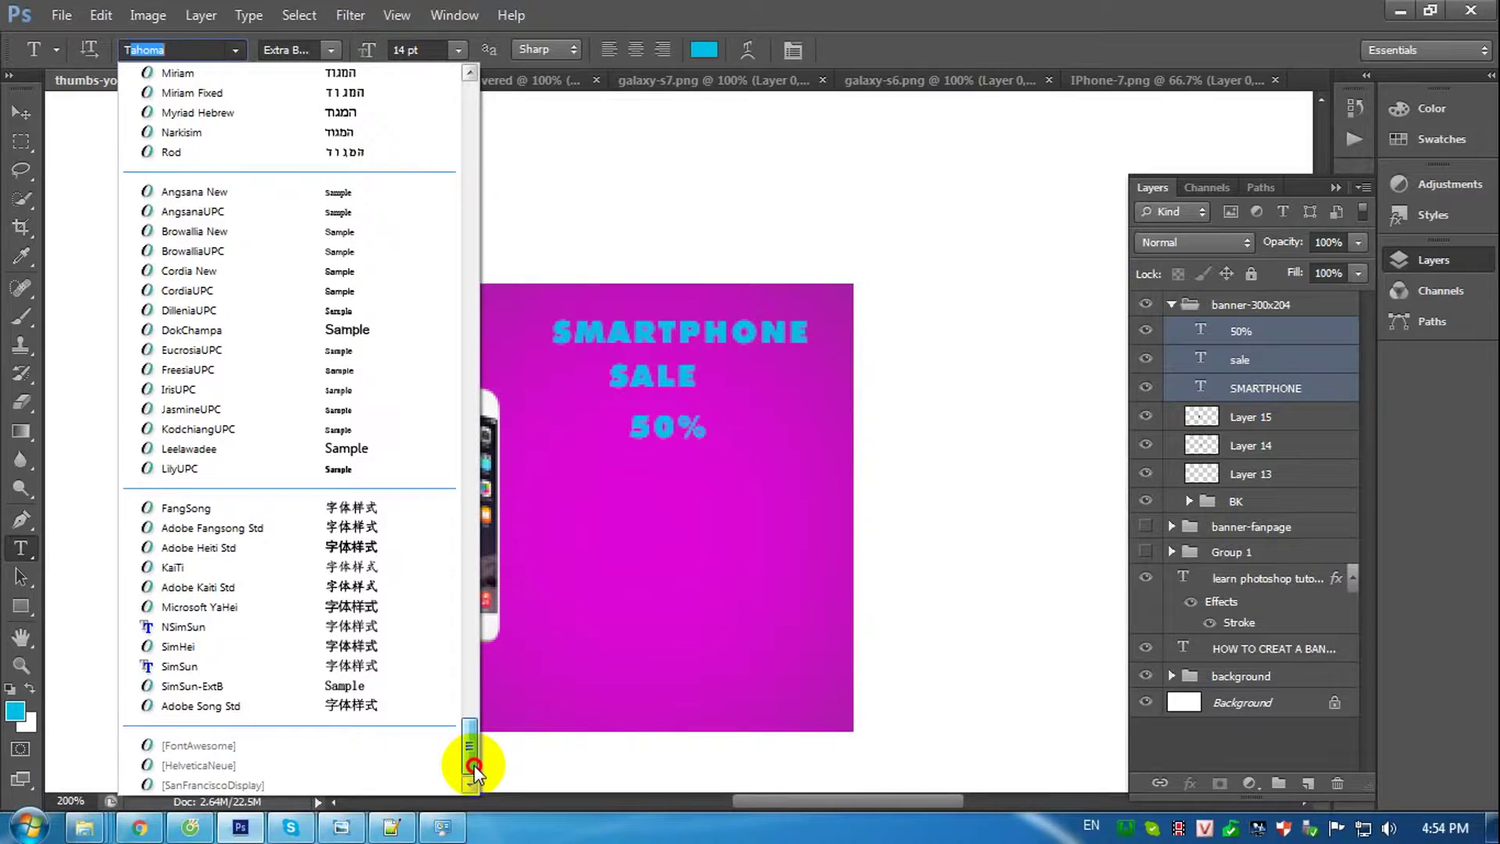
left_click_drag(472, 750, 472, 579)
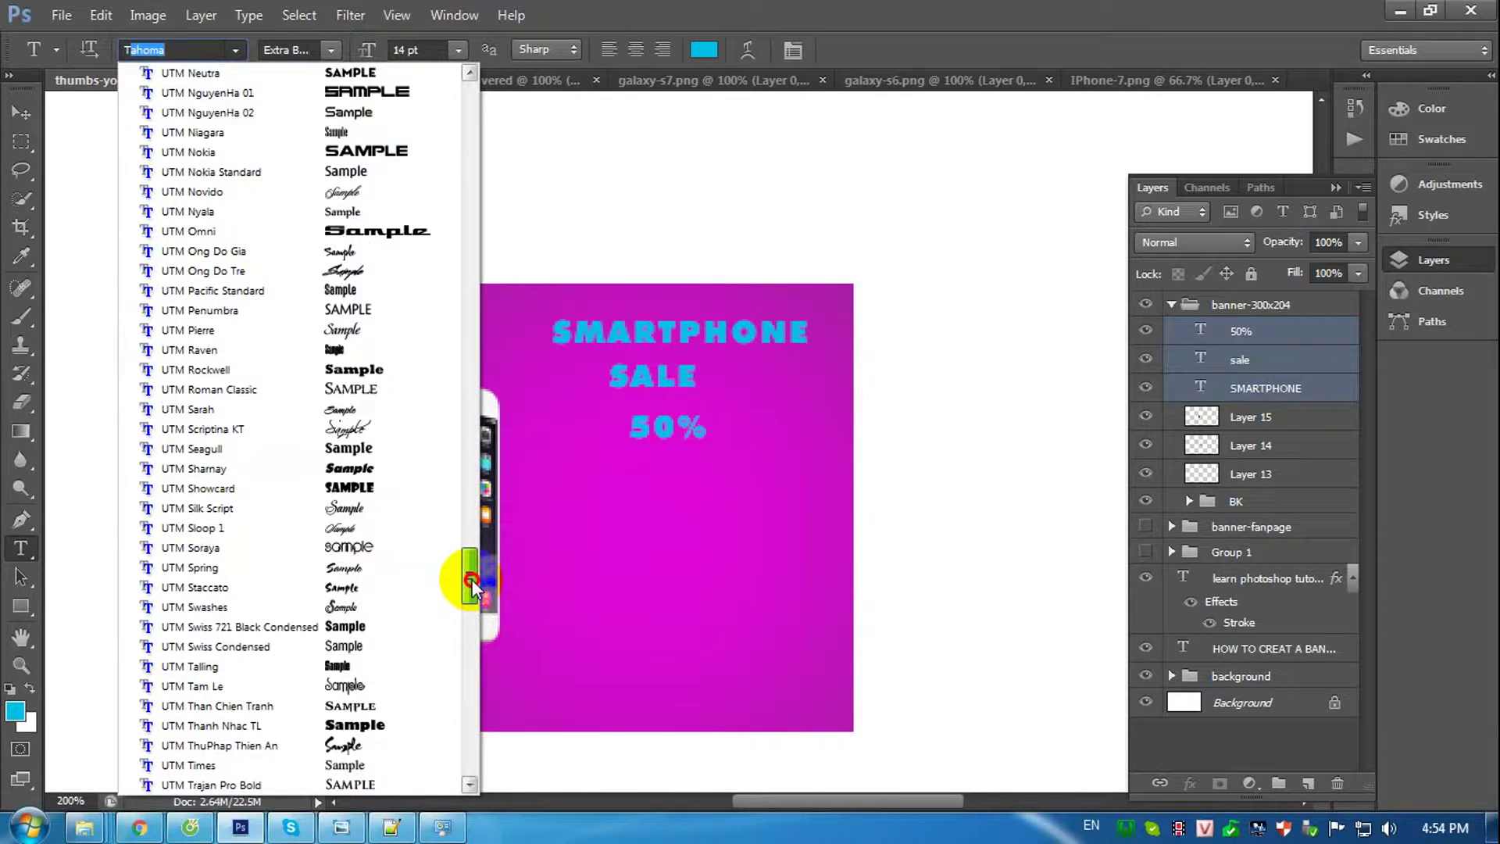
left_click_drag(472, 579, 478, 402)
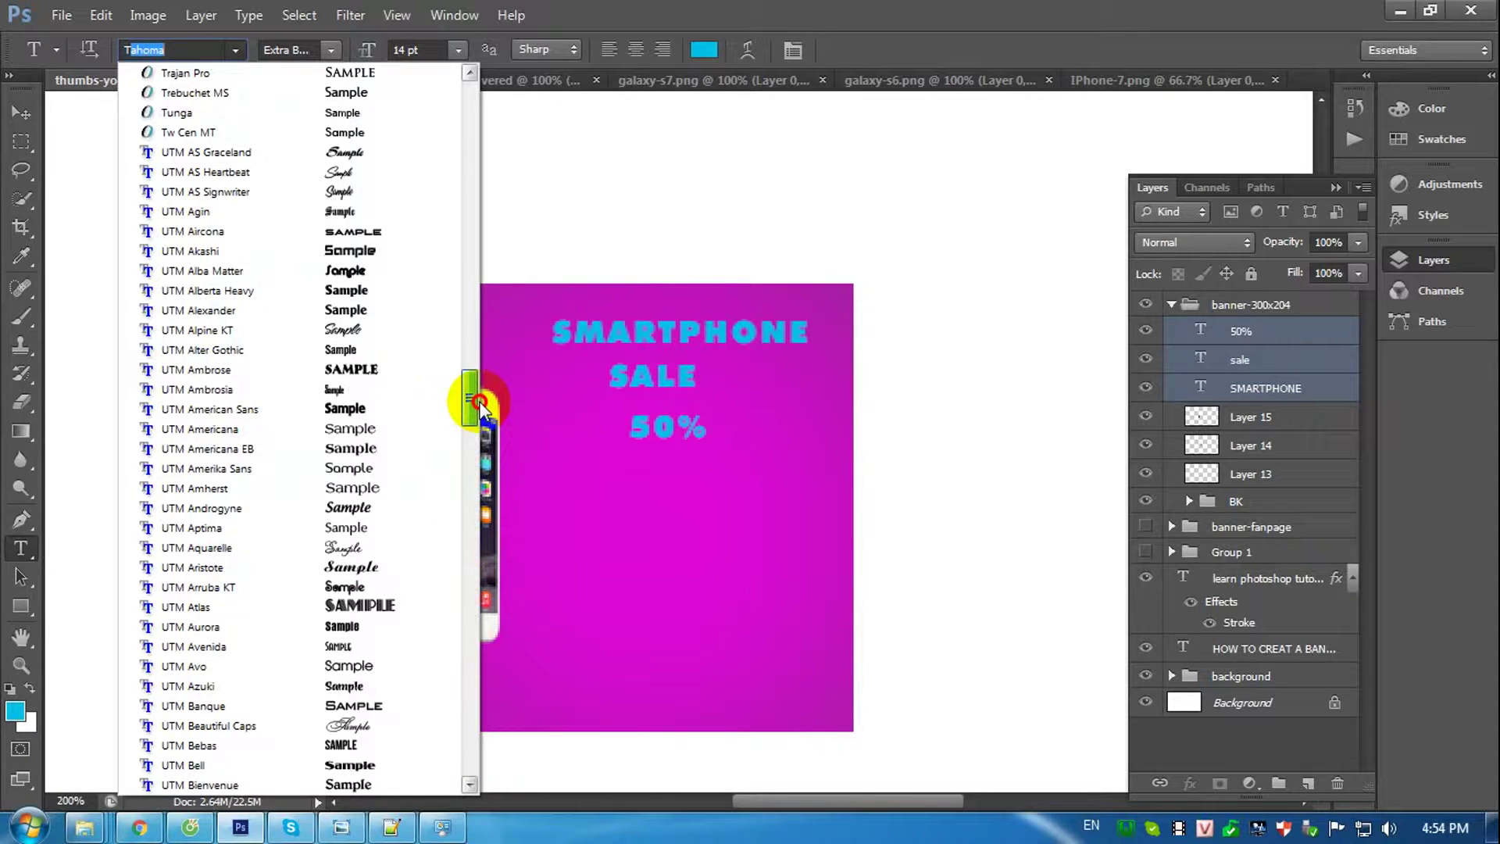
left_click(348, 133)
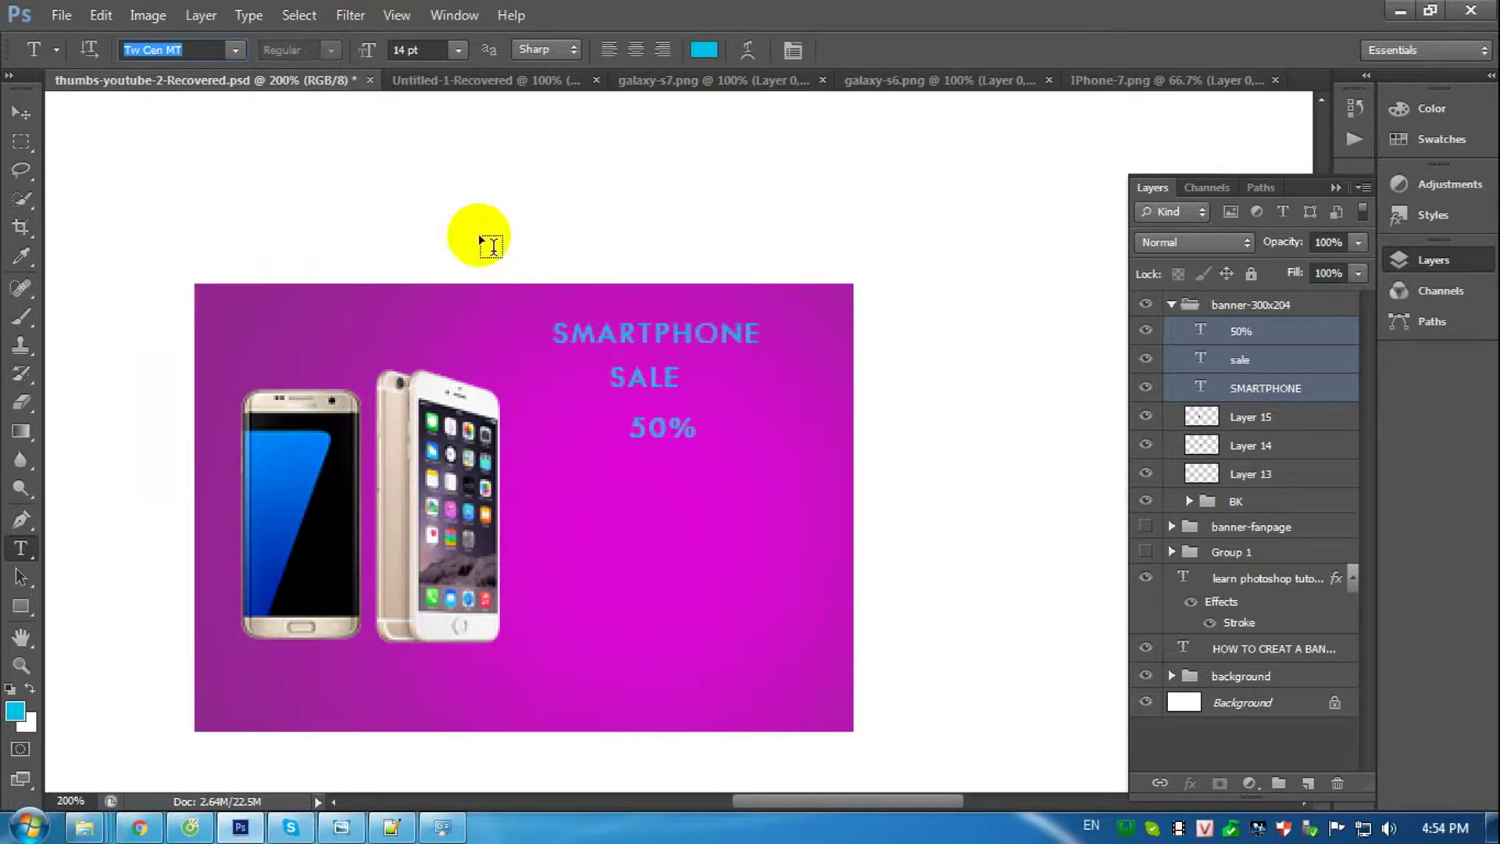
Reselect SMARTPHONE, SALE and 50%, set them to 18 pt and apply UTM Avo.
left_click(1266, 347)
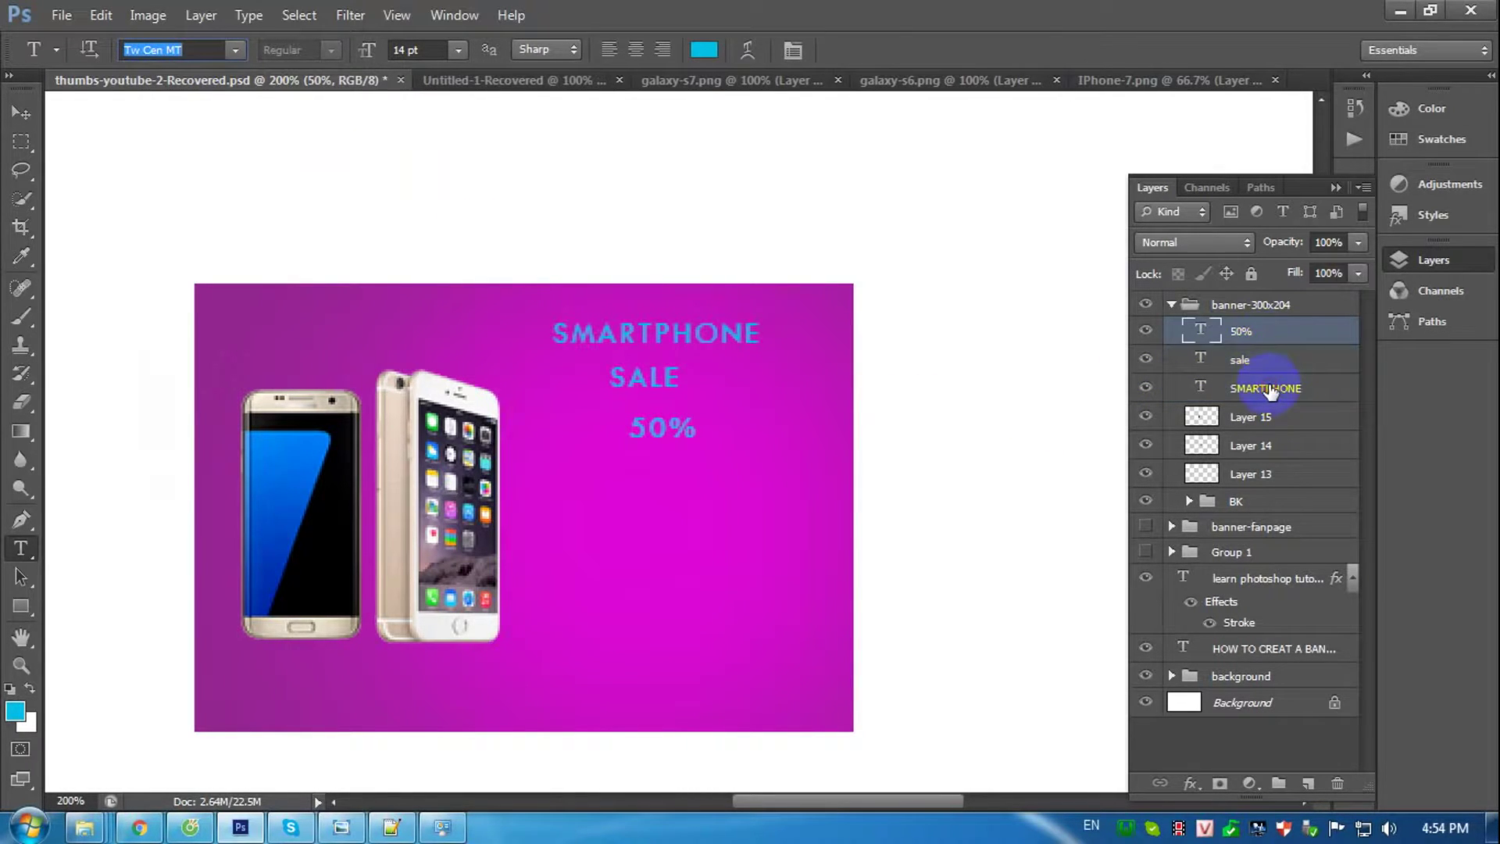
left_click(1270, 388)
left_click(1243, 359)
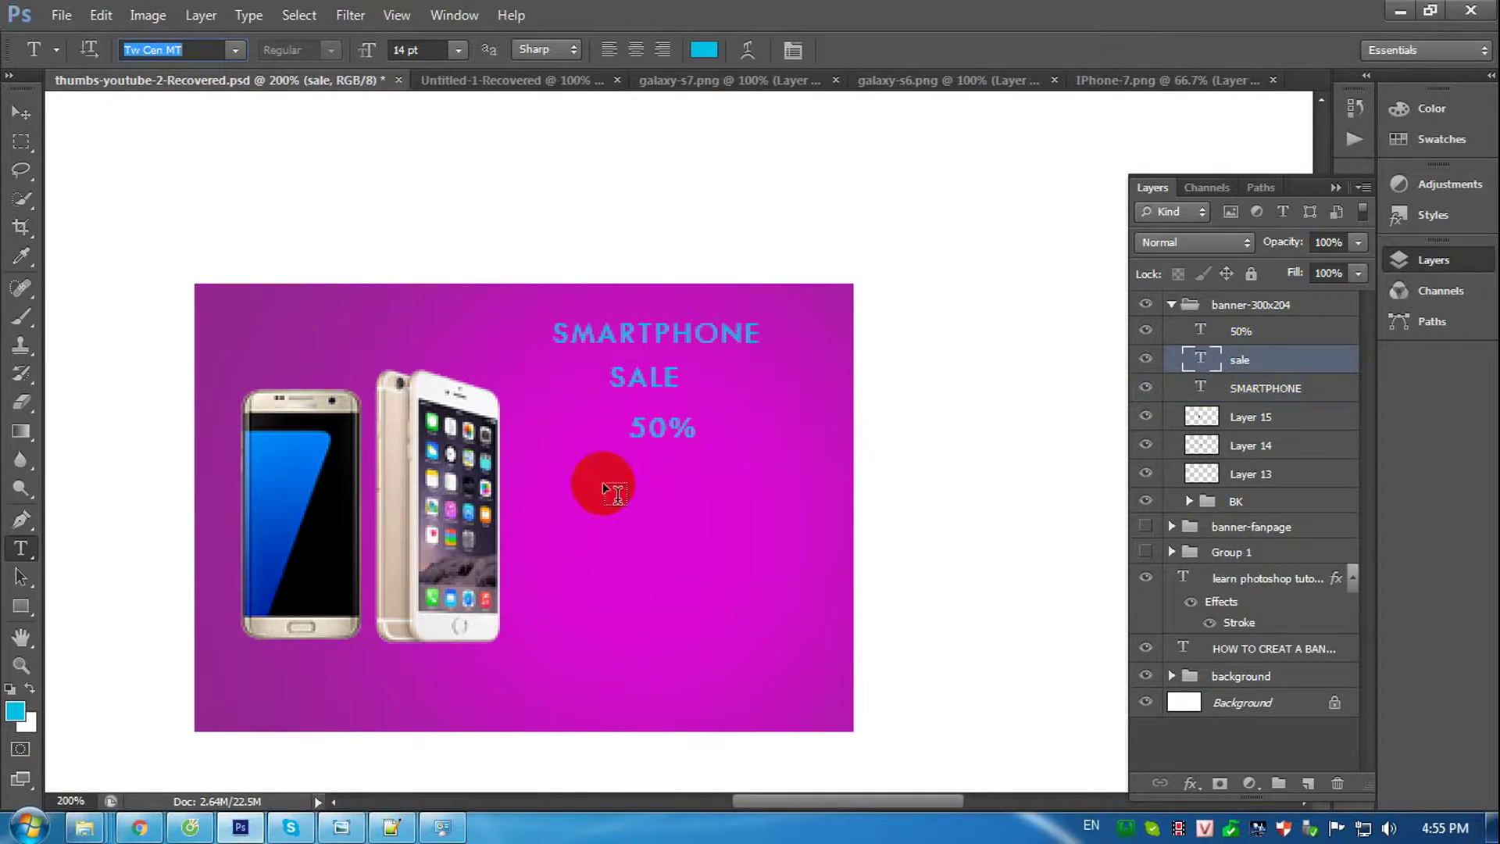
left_click(1235, 331)
left_click(1256, 390, "shift")
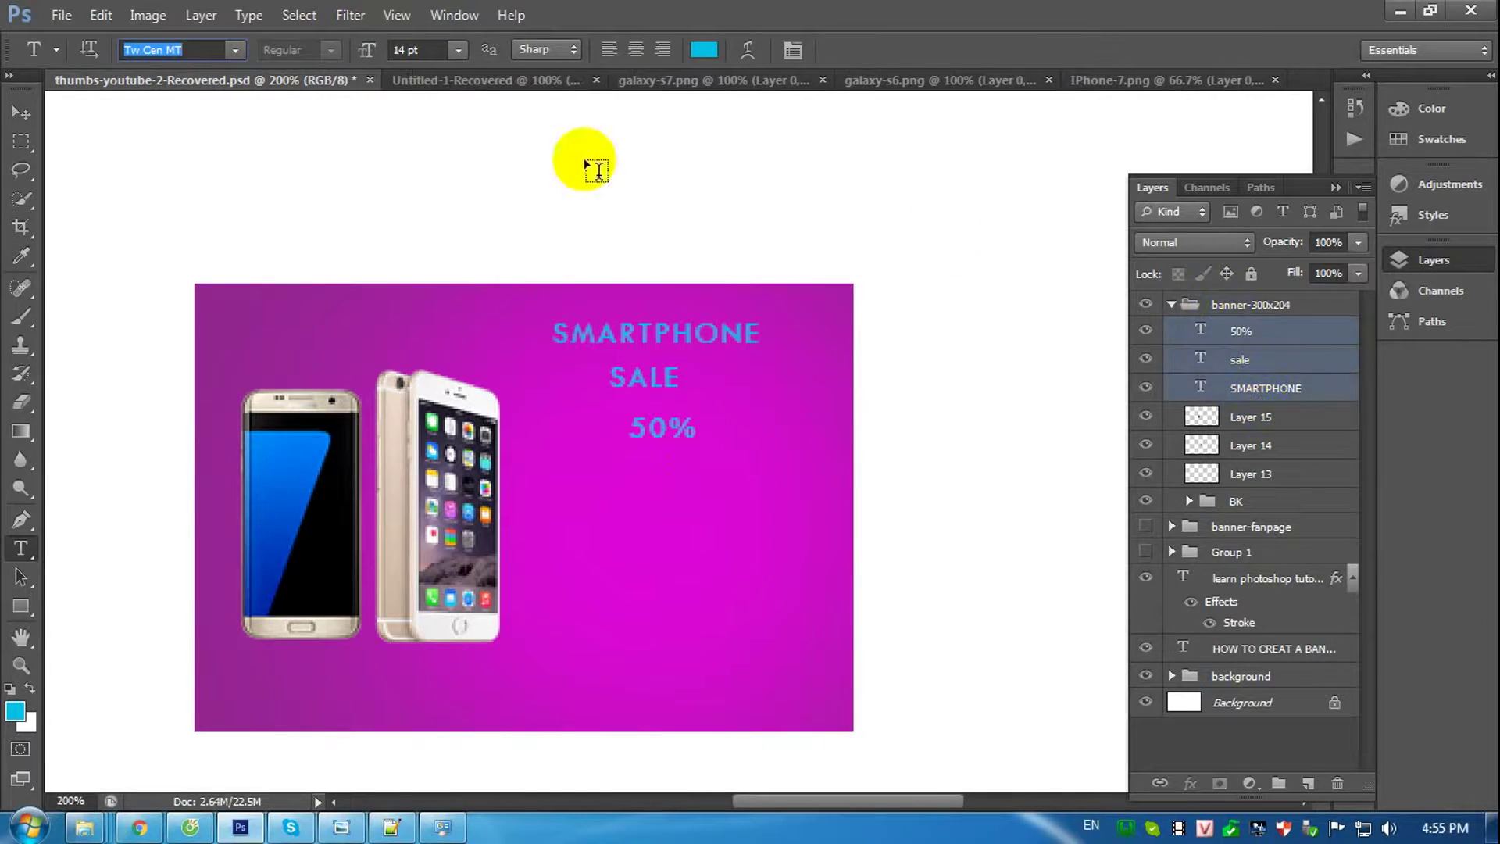
left_click(236, 50)
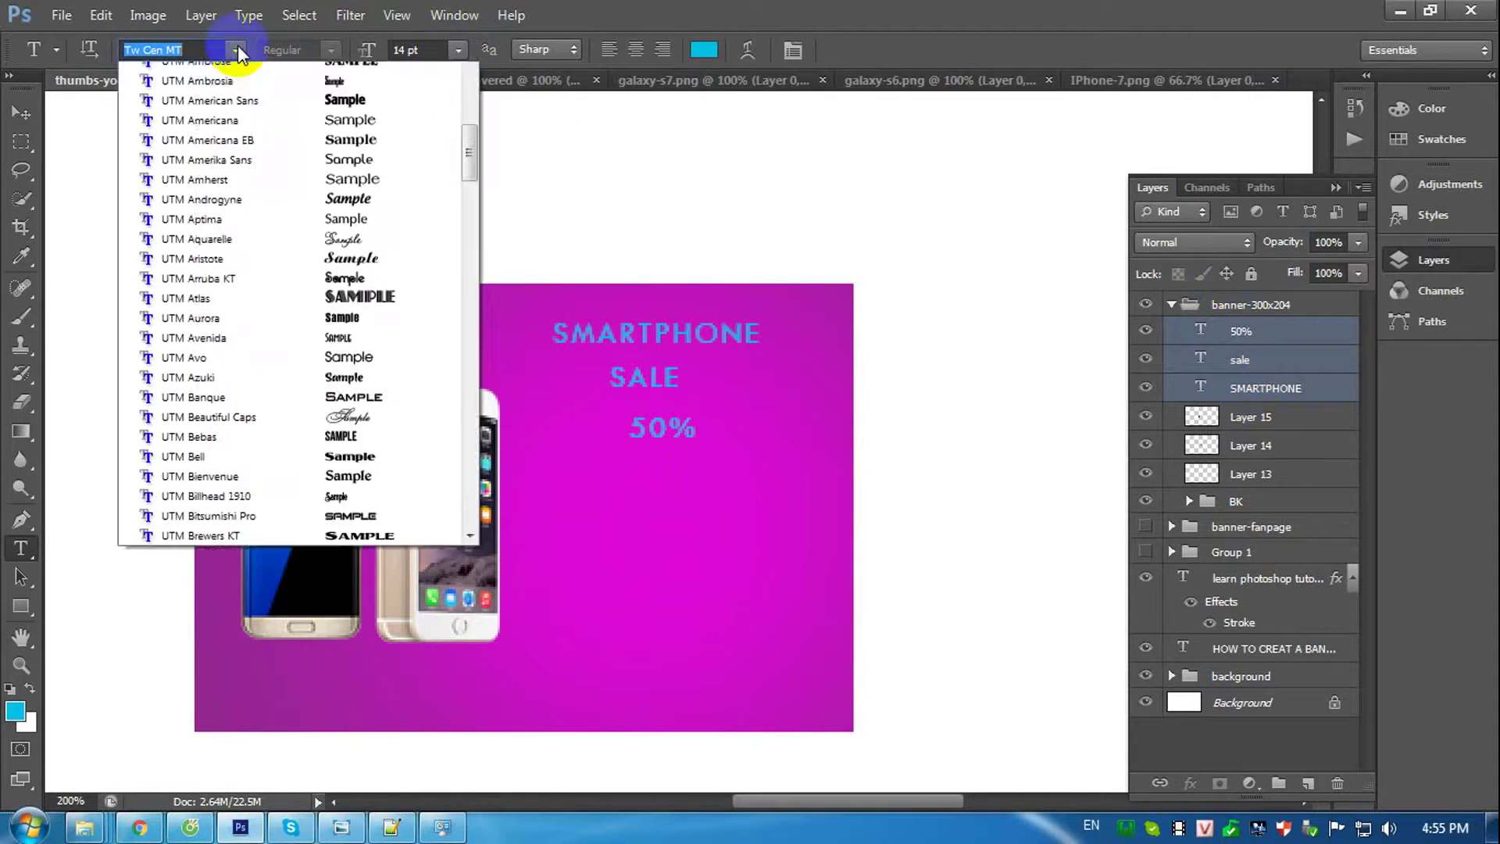
left_click(236, 48)
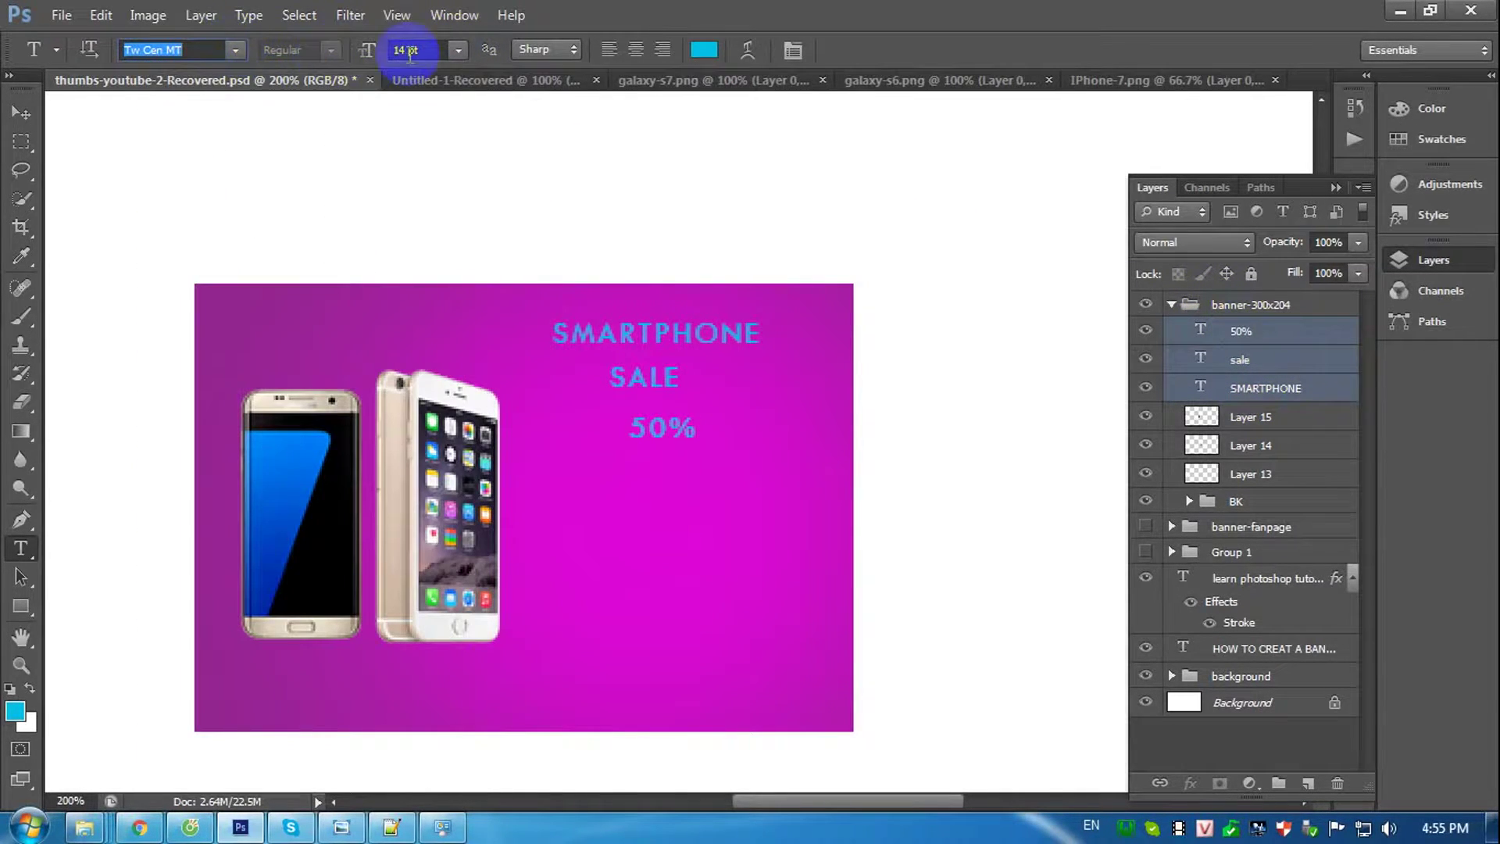
left_click(459, 51)
left_click(452, 279)
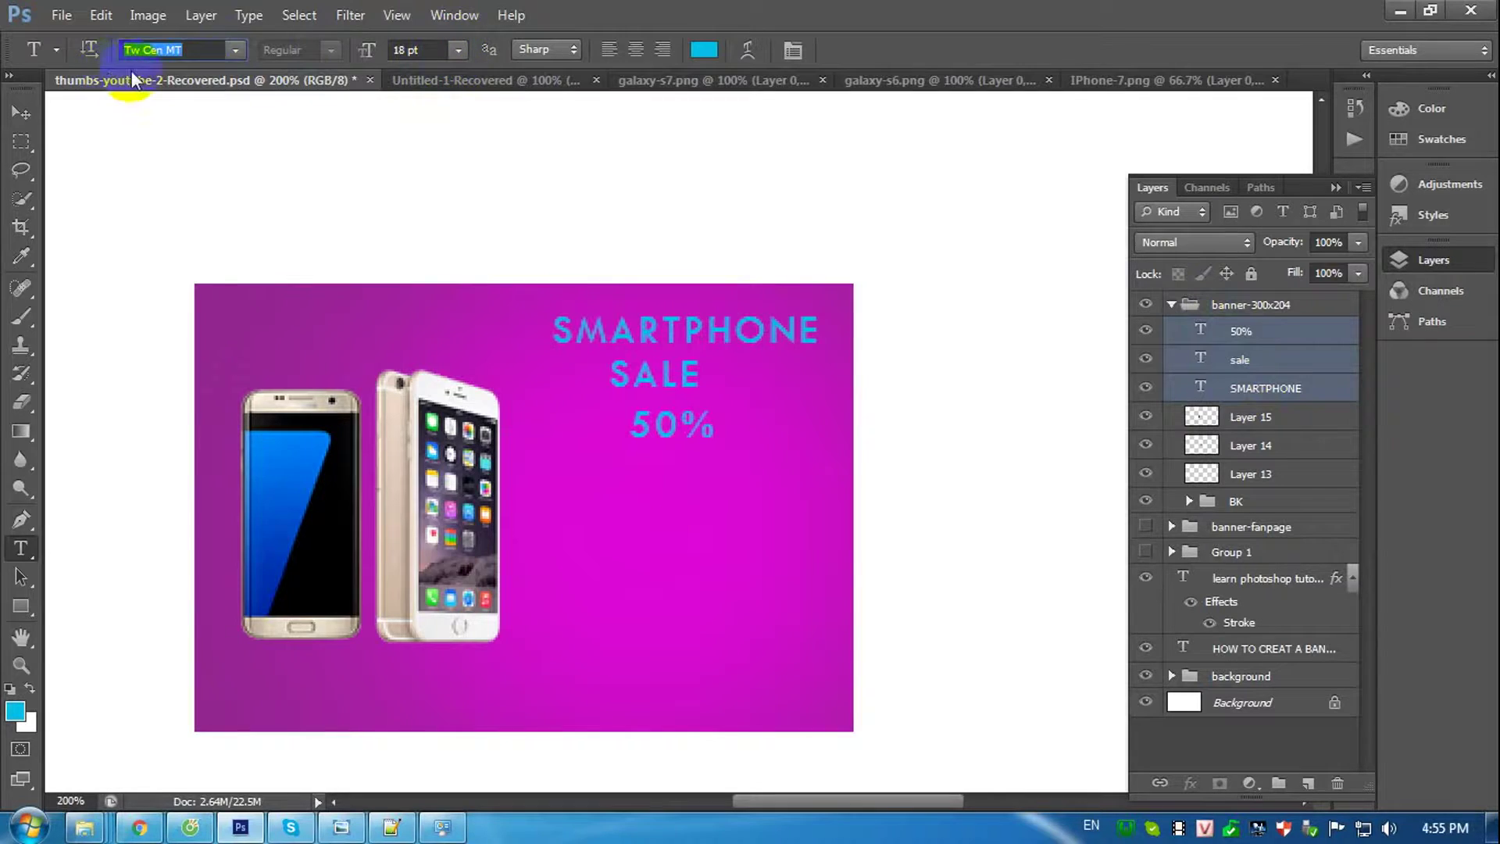
left_click(235, 50)
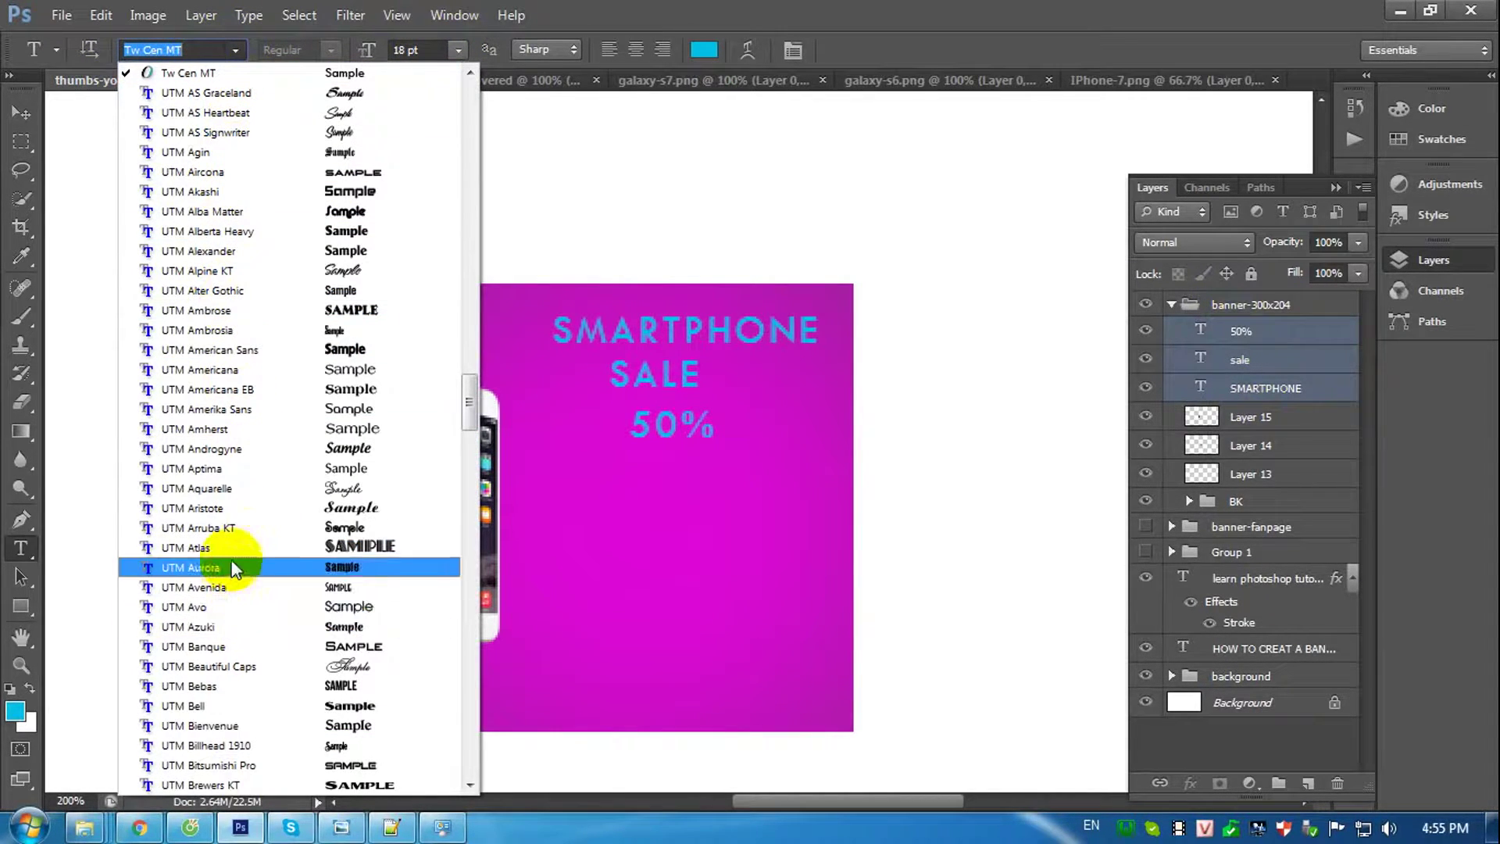
left_click(222, 607)
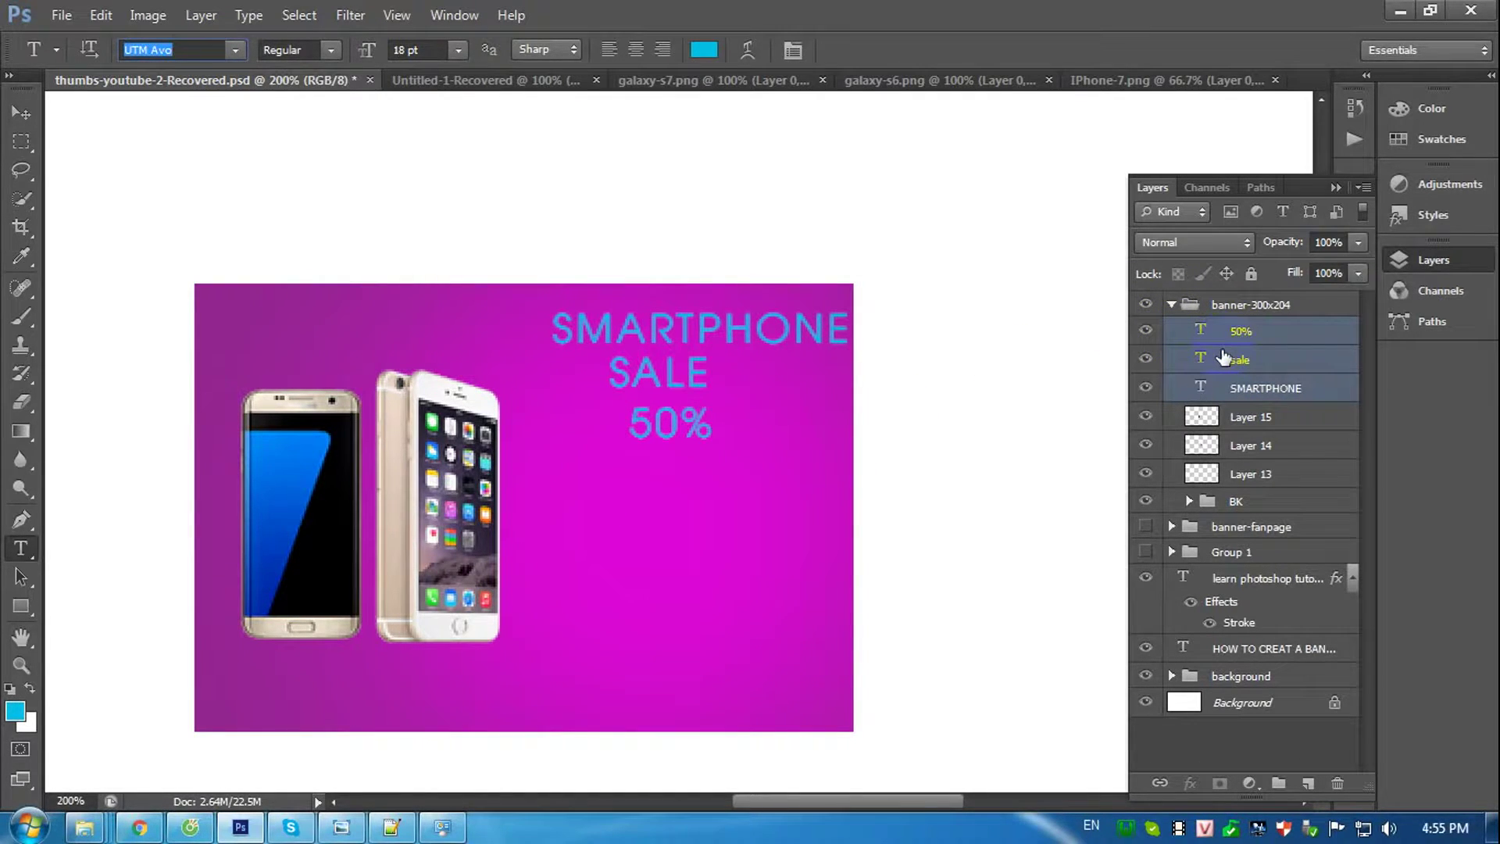
Select the SALE text layer on its own from the canvas.
key("ctrl+t")
key("Return")
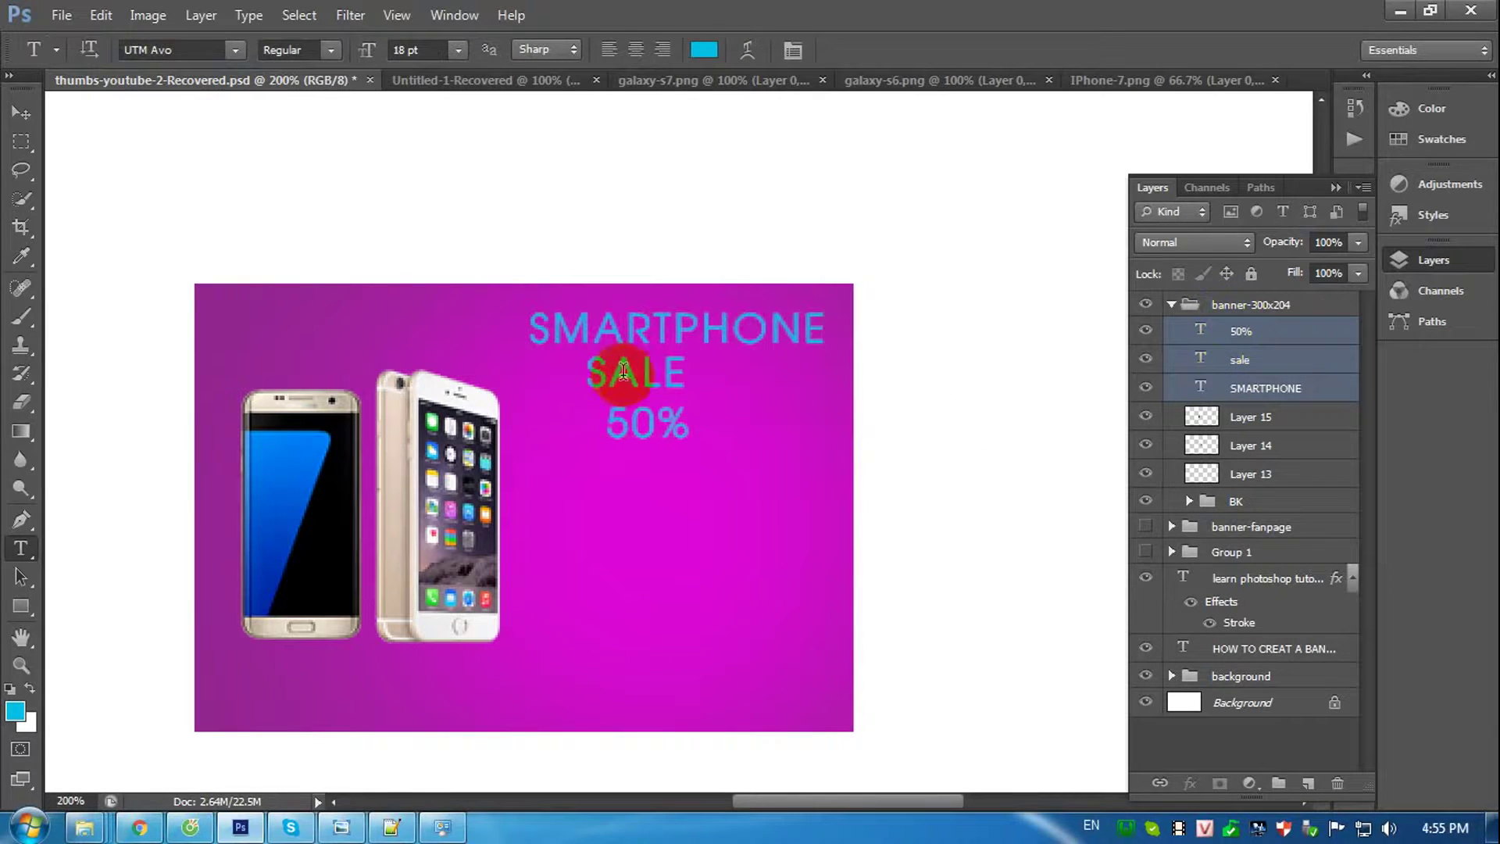
key("v")
right_click(633, 378)
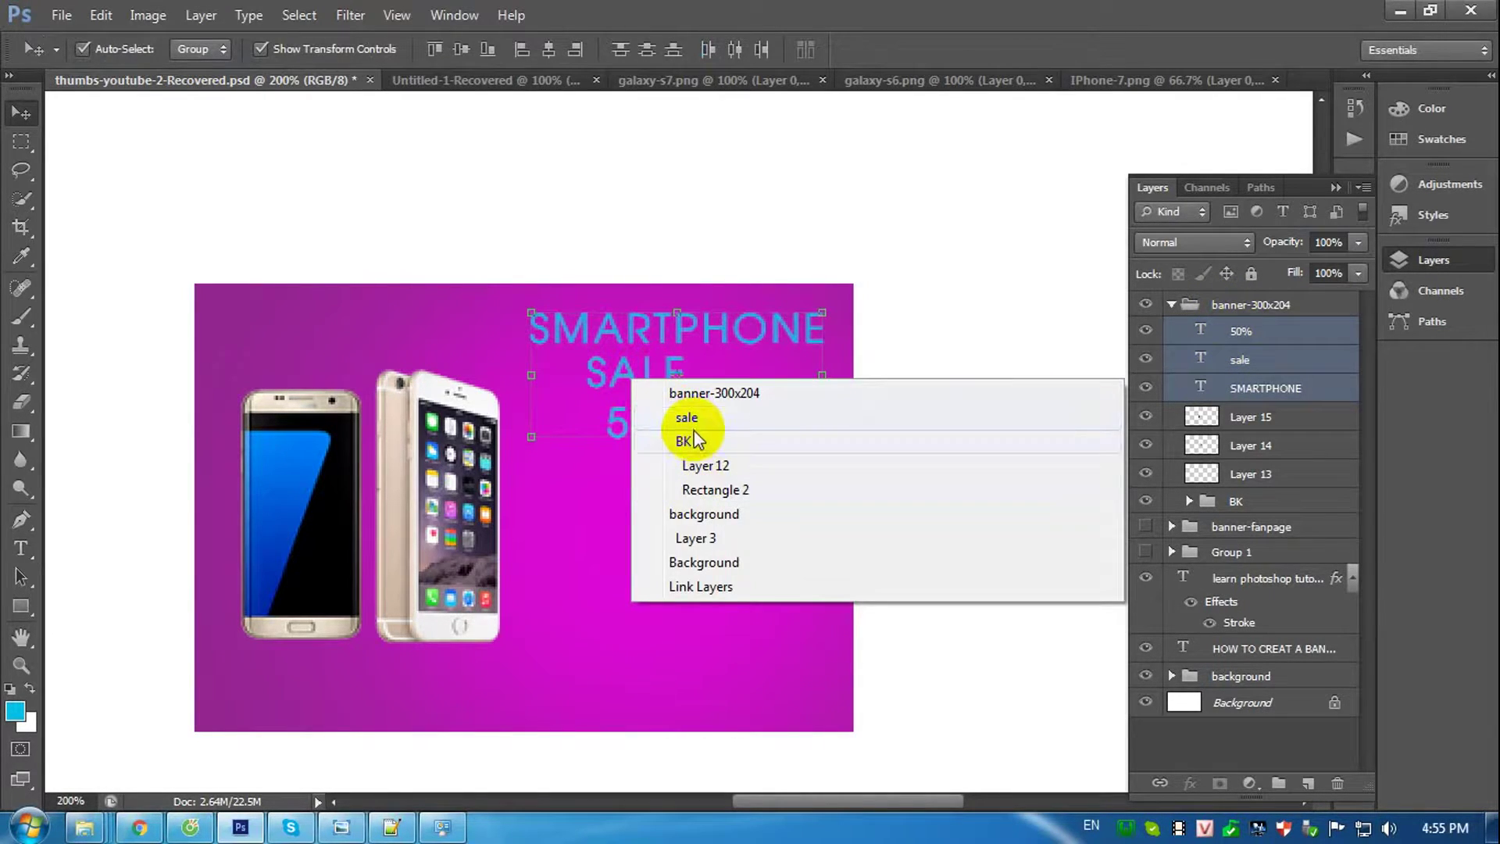
left_click(689, 421)
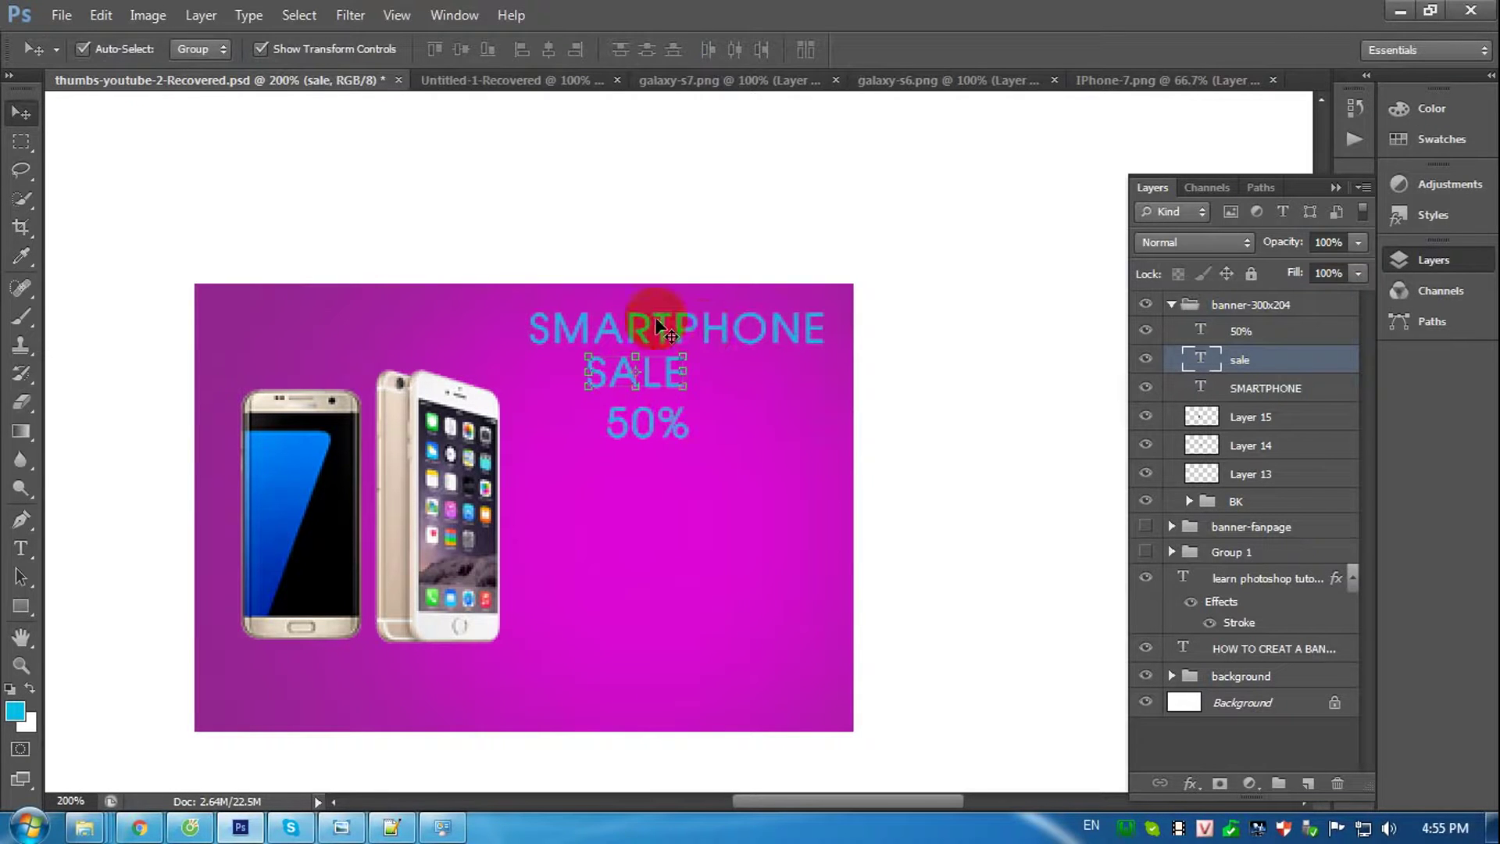
Enlarge SALE to 31 pt and set its font style to Bold.
key("t")
left_click(461, 55)
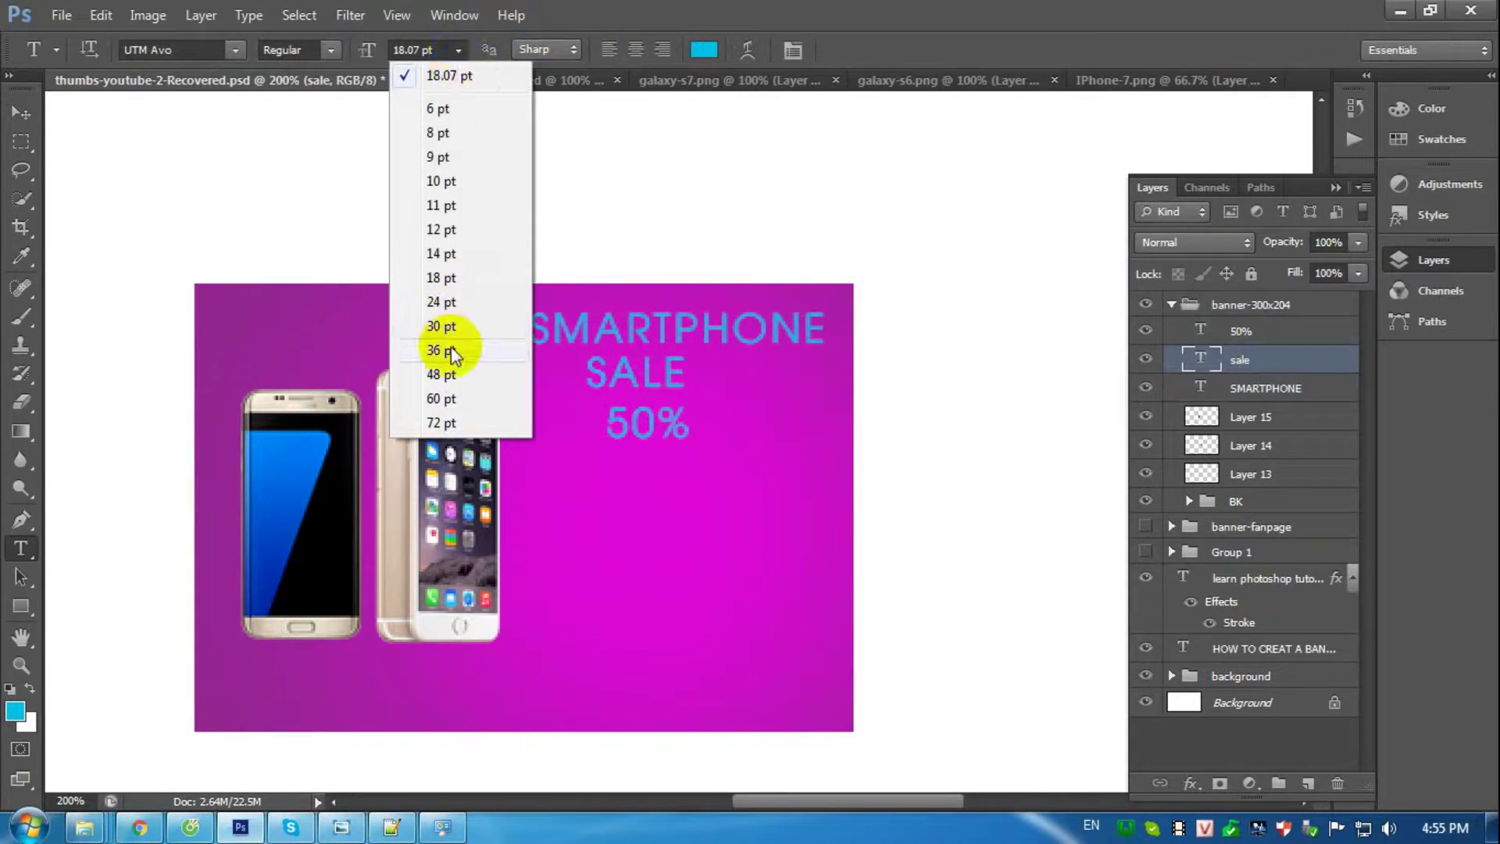
left_click(442, 303)
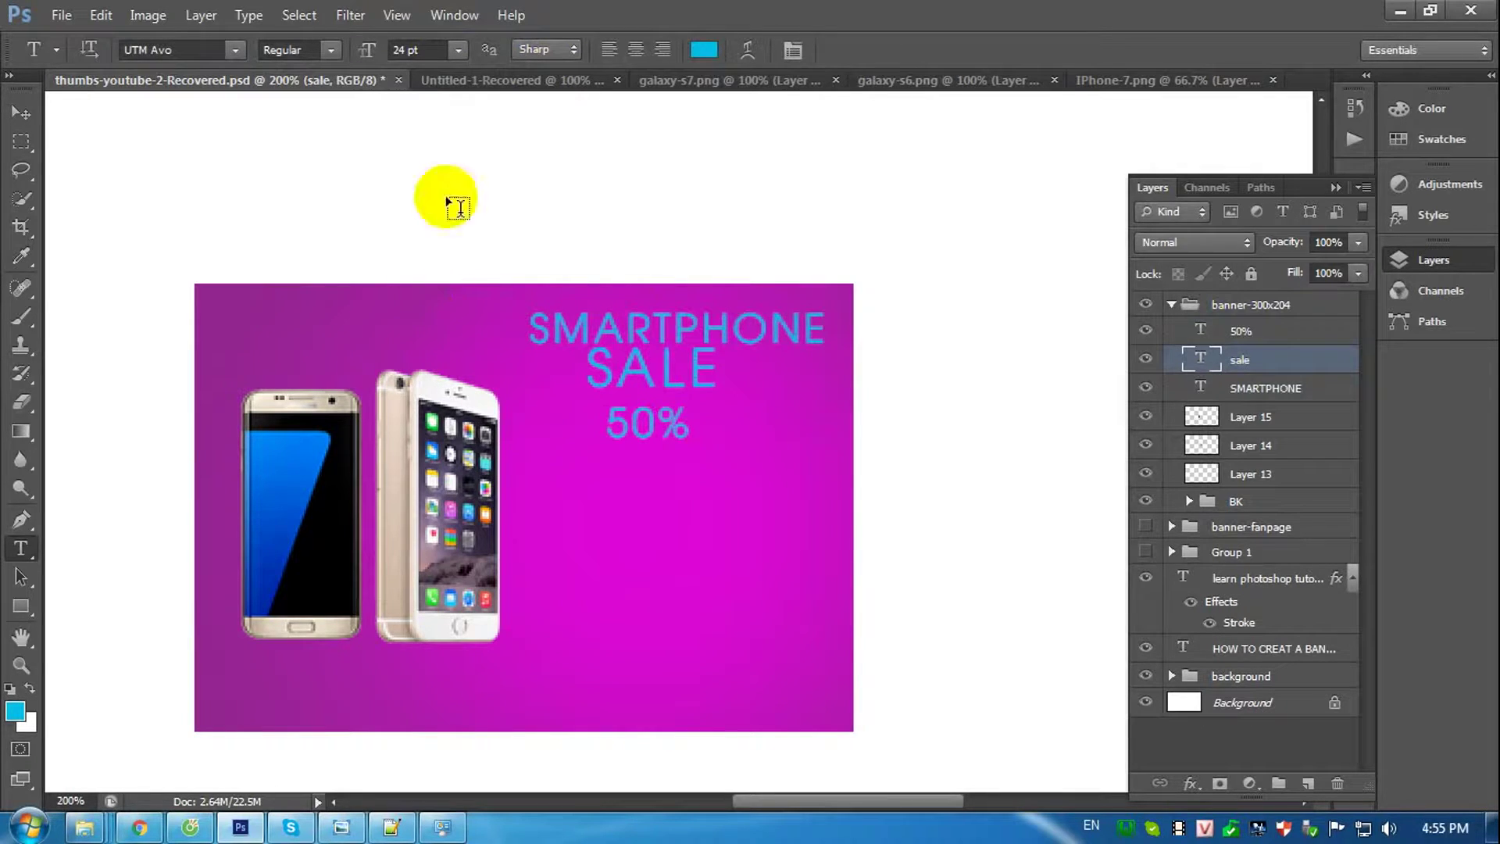
left_click_drag(371, 58, 377, 58)
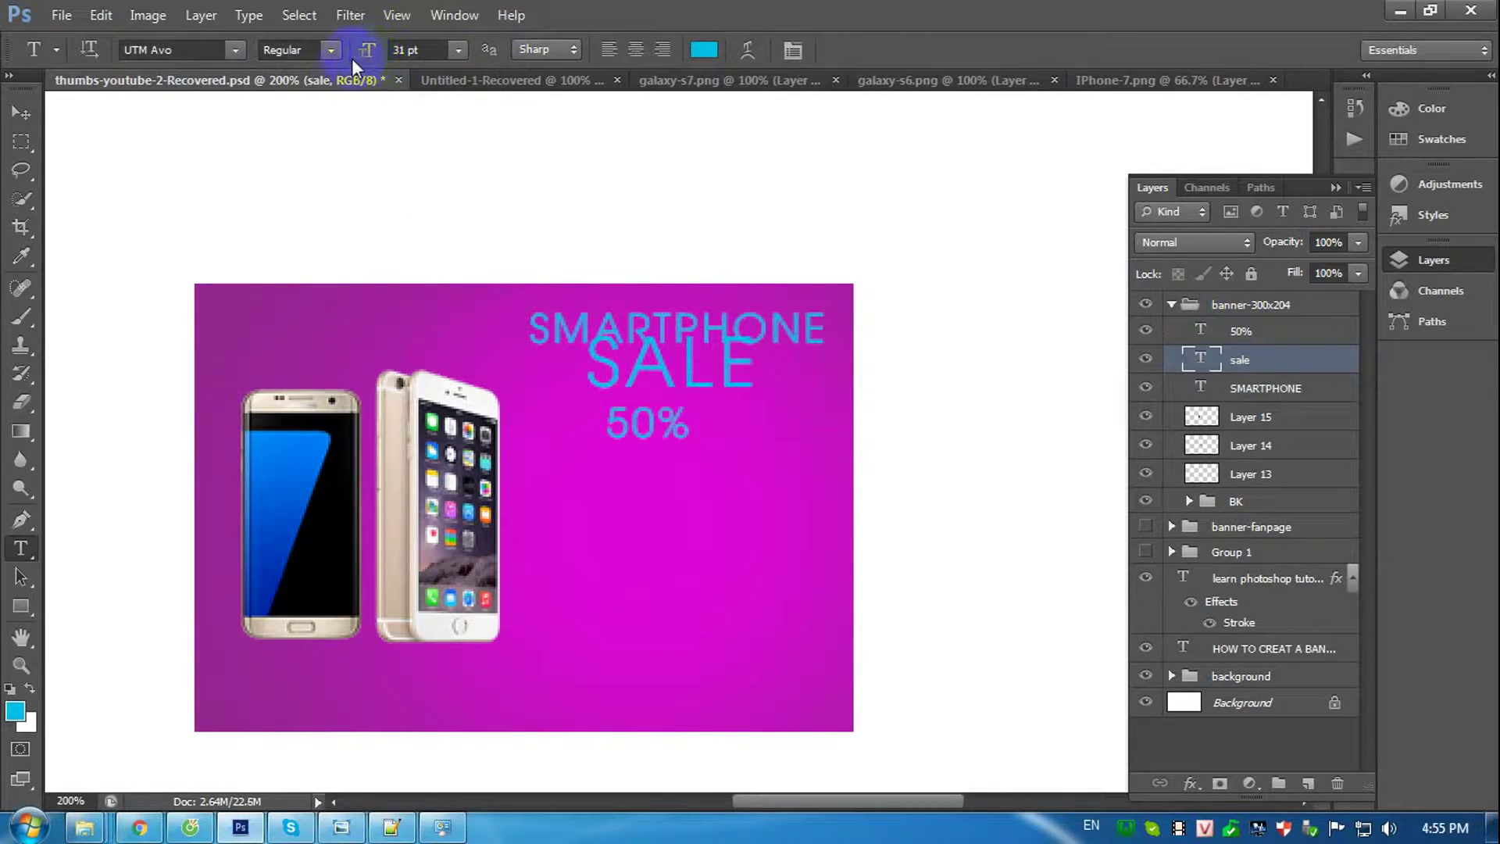
left_click(330, 51)
left_click(300, 142)
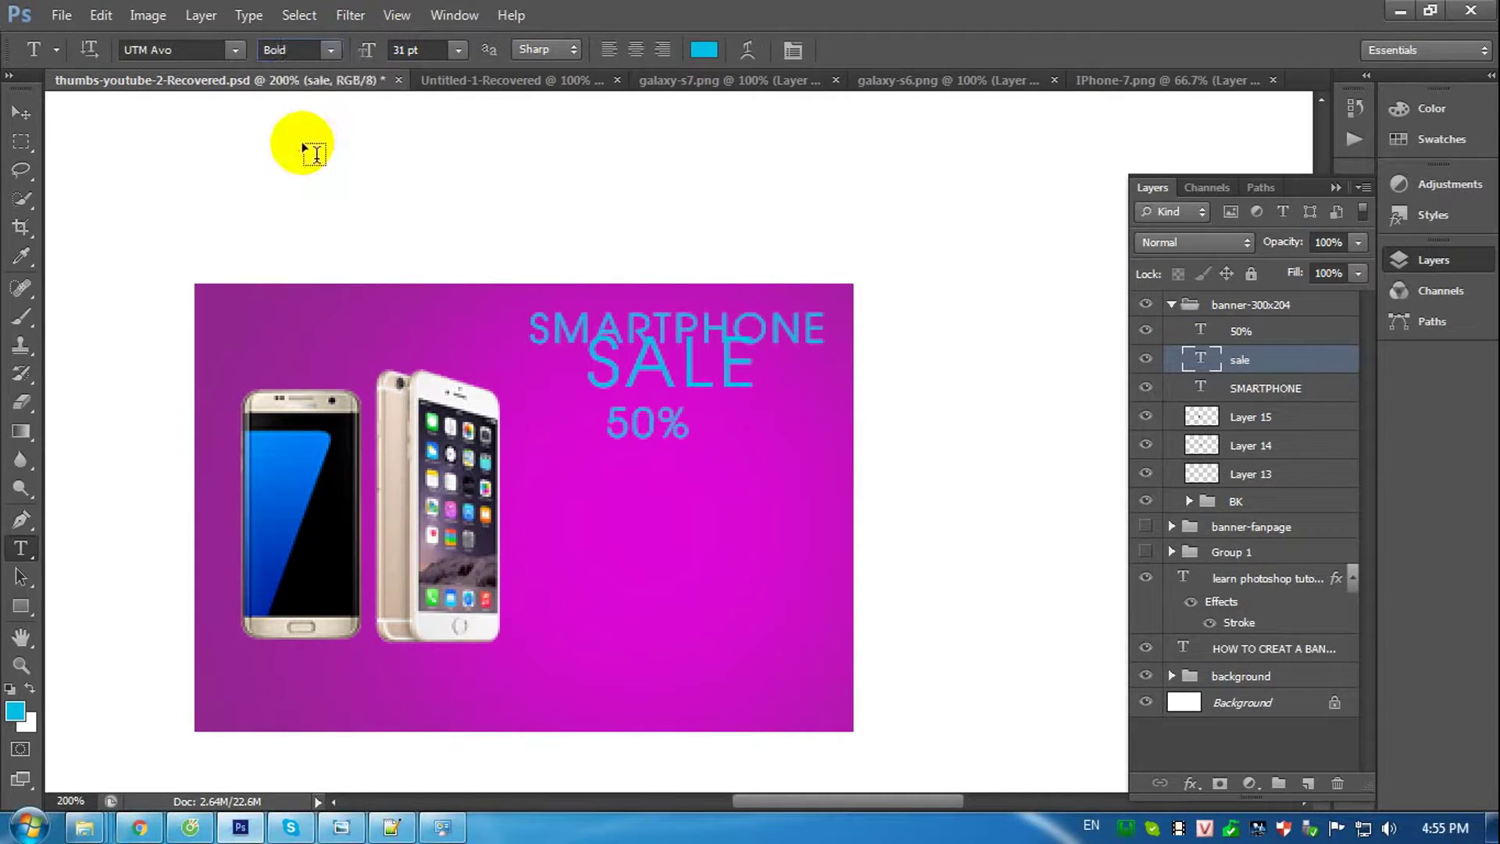
Move SALE down toward the 50% line, then select the 50% layer.
left_click(17, 113)
left_click(670, 381)
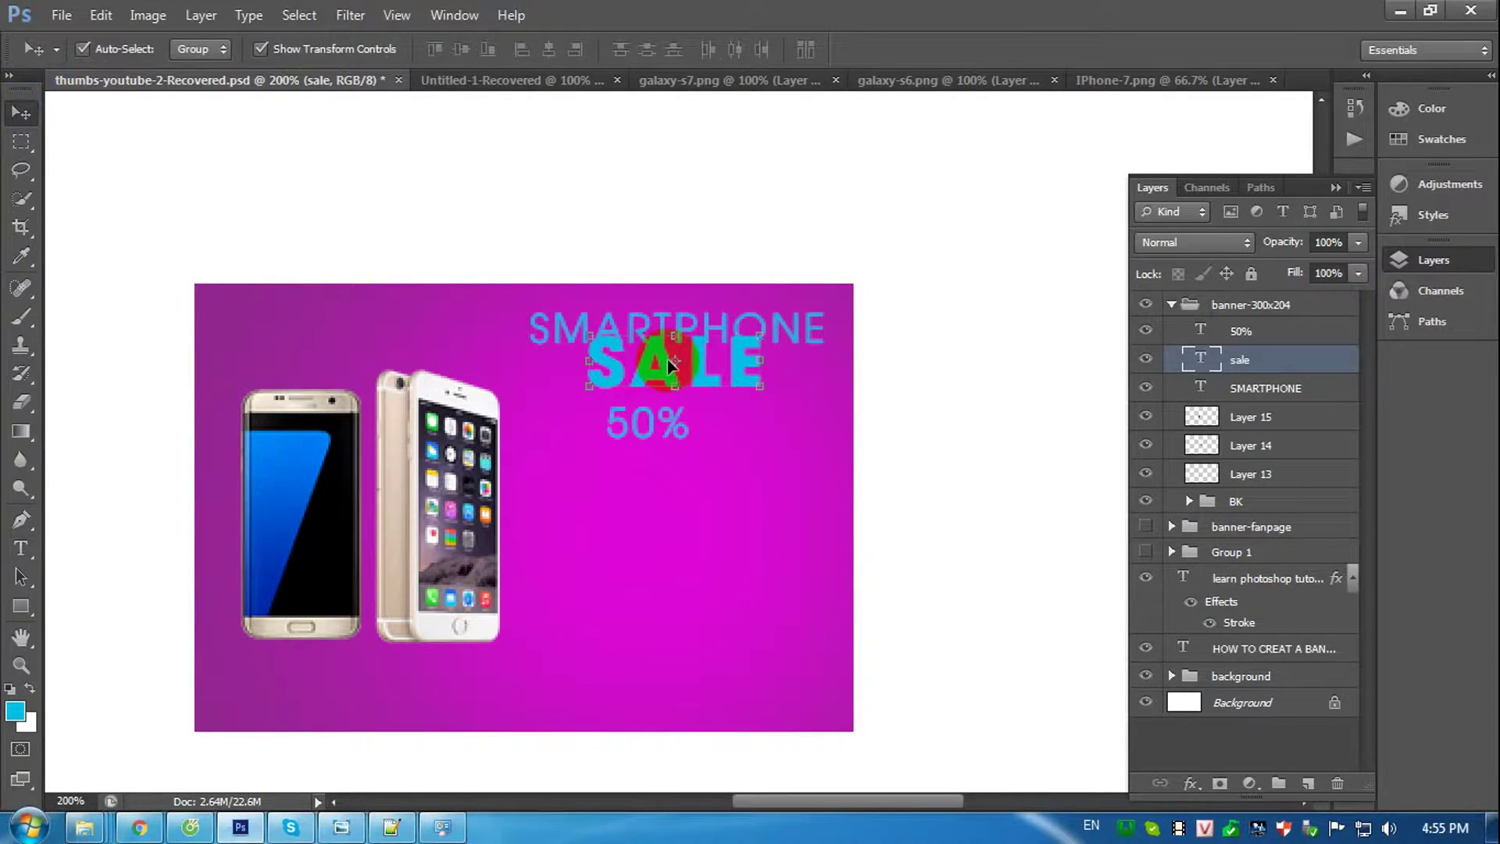
left_click_drag(670, 382, 673, 383)
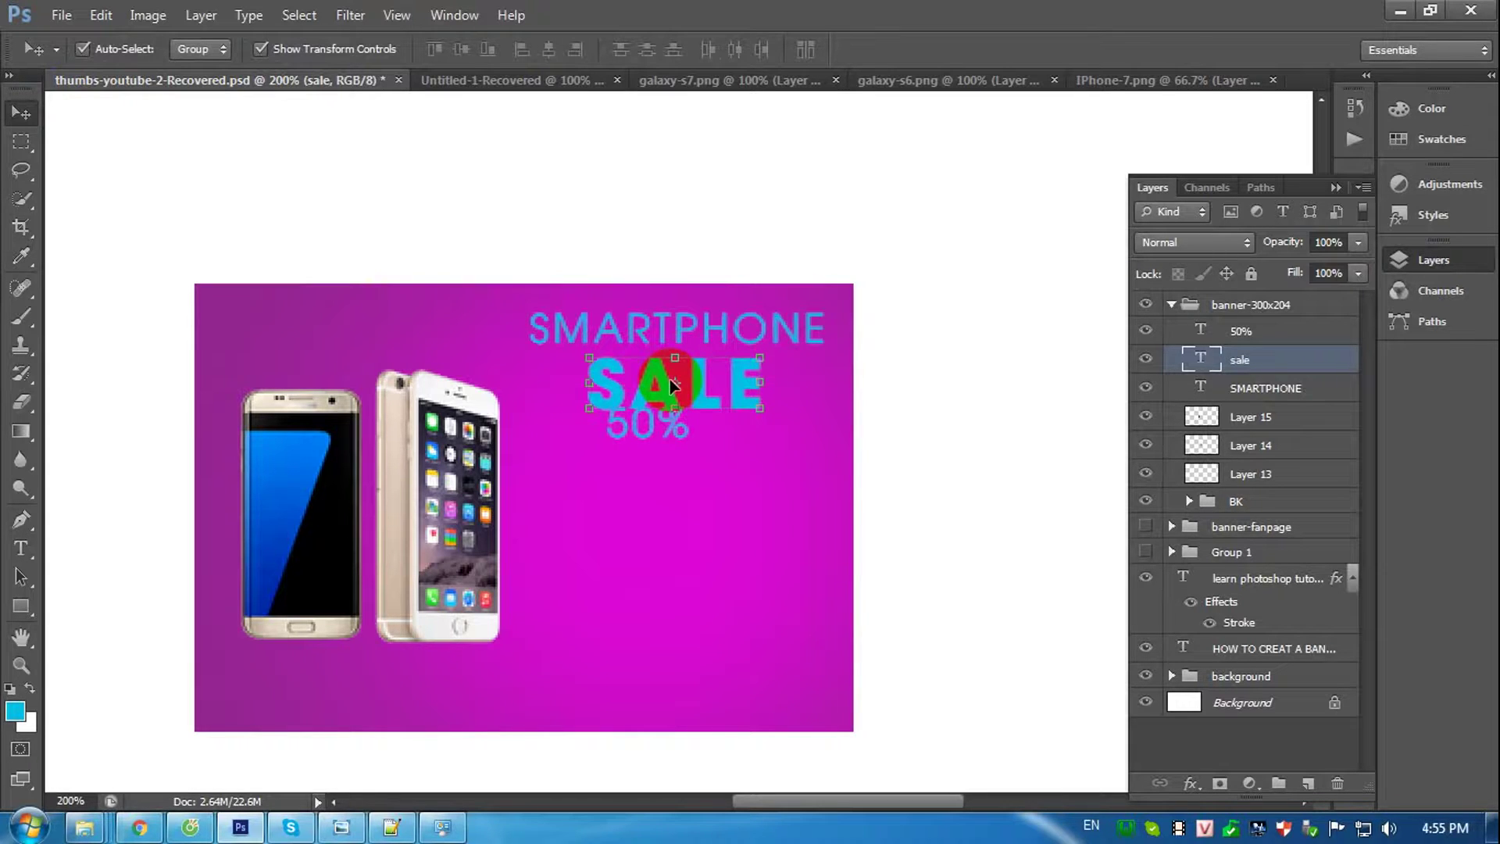
left_click(1247, 341)
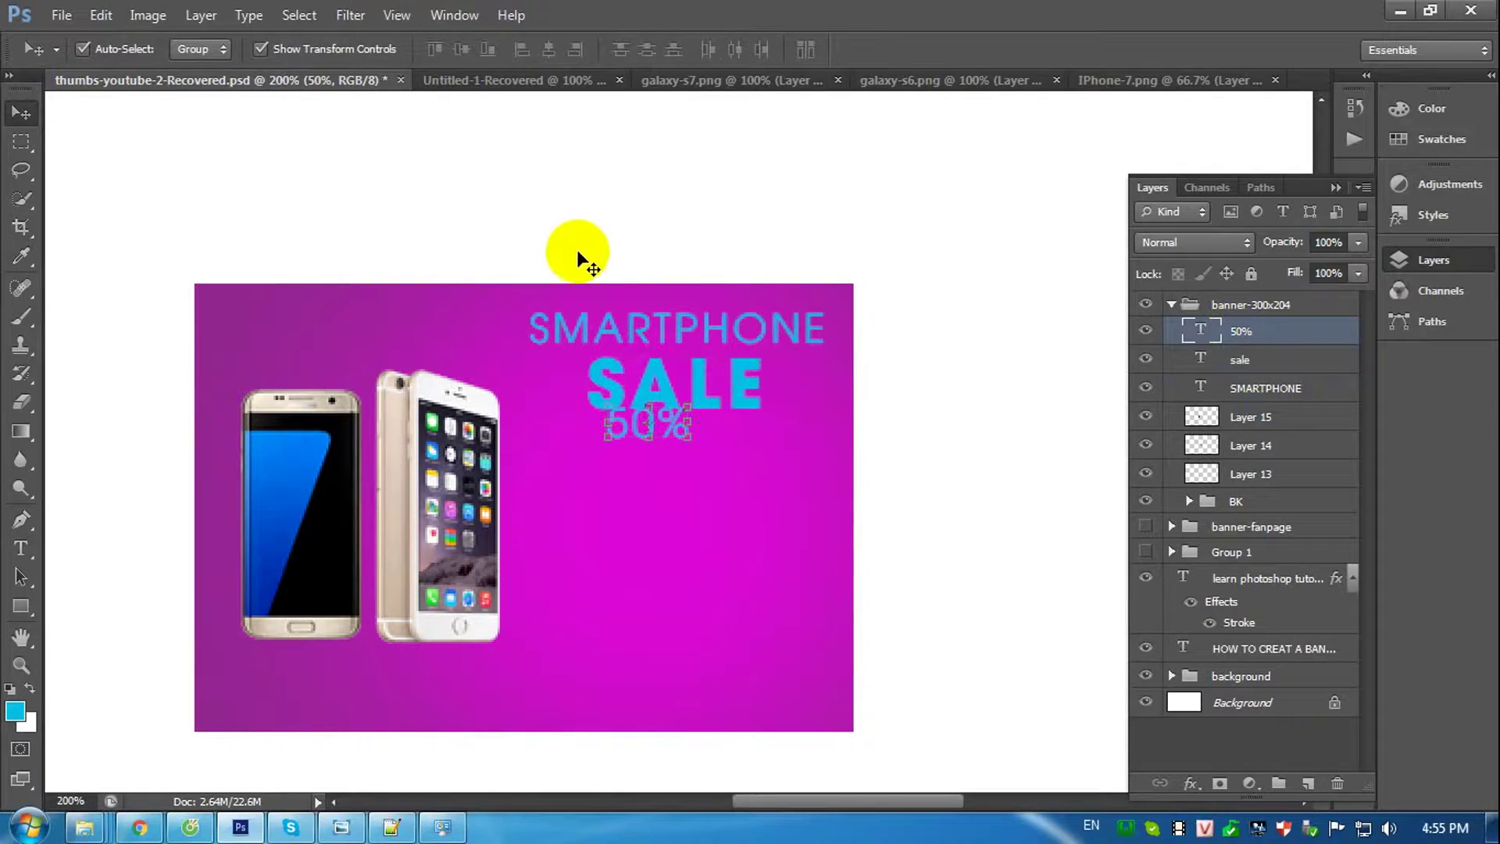
key("t")
left_click(460, 50)
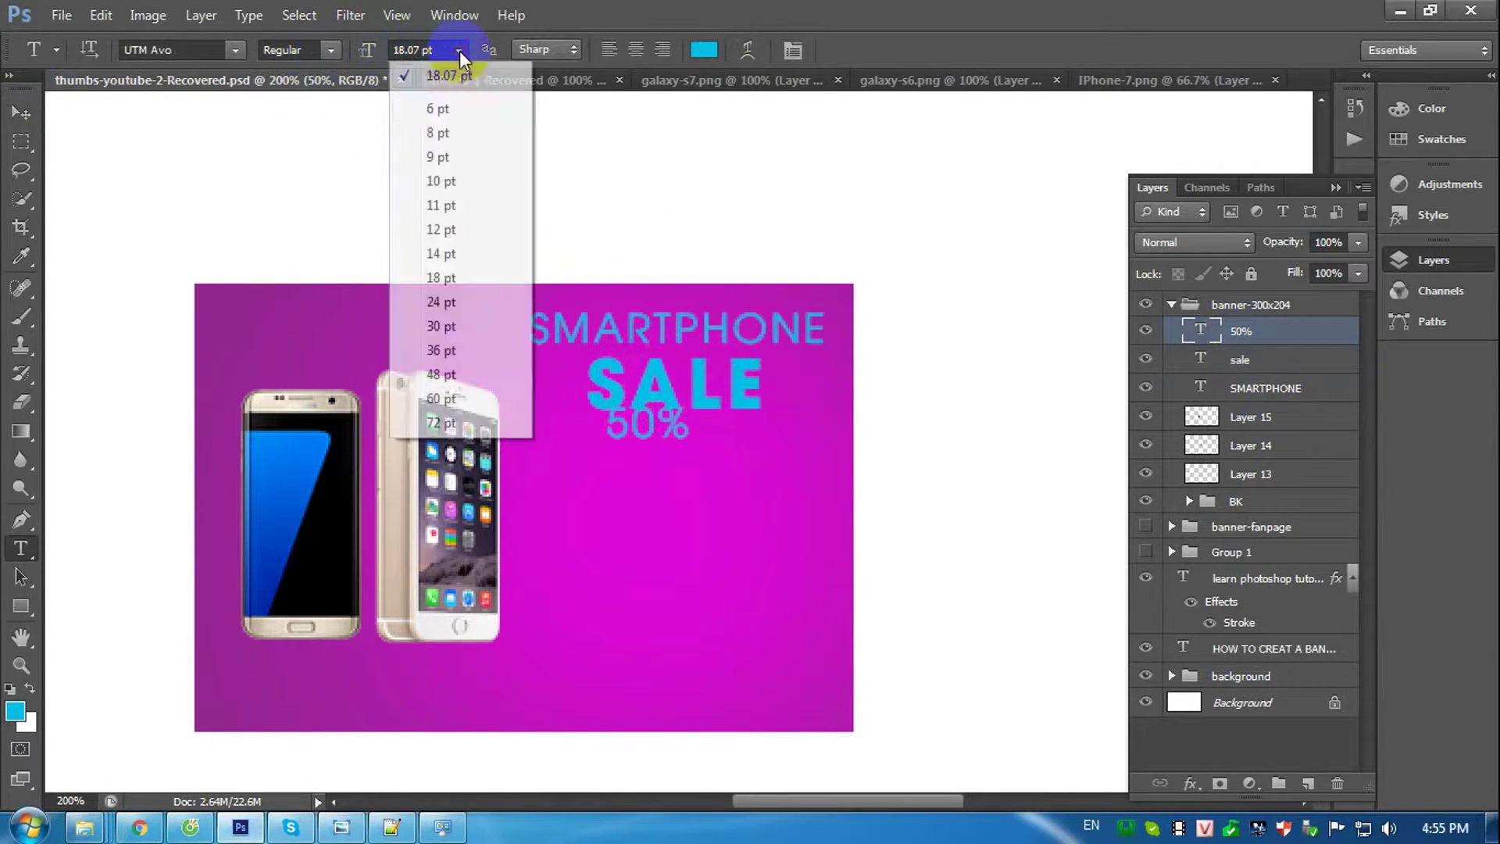
Make the 50% text 36 pt and move it down below SALE.
left_click(439, 326)
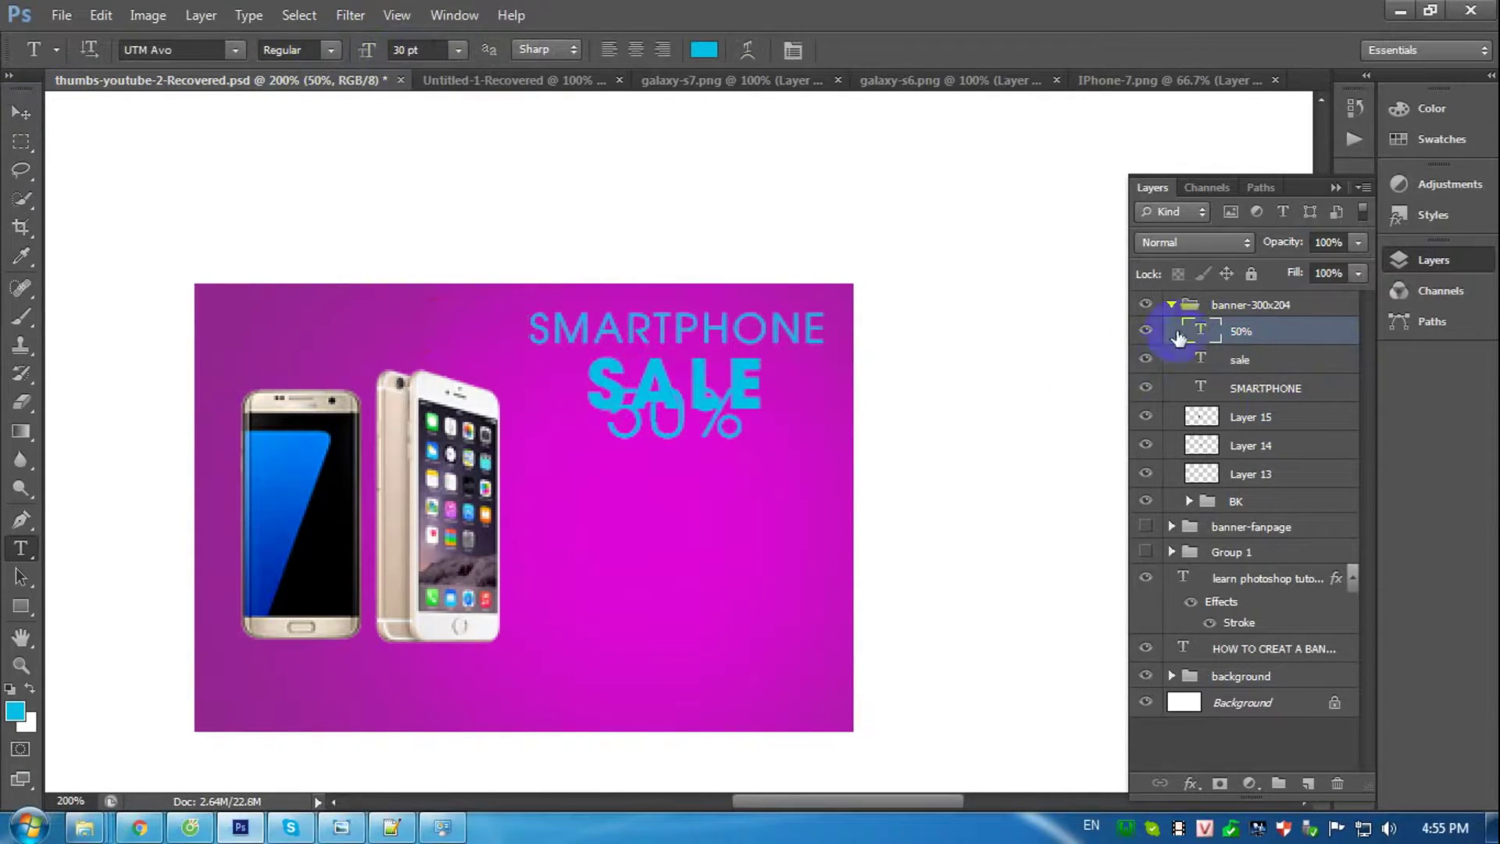
left_click(460, 50)
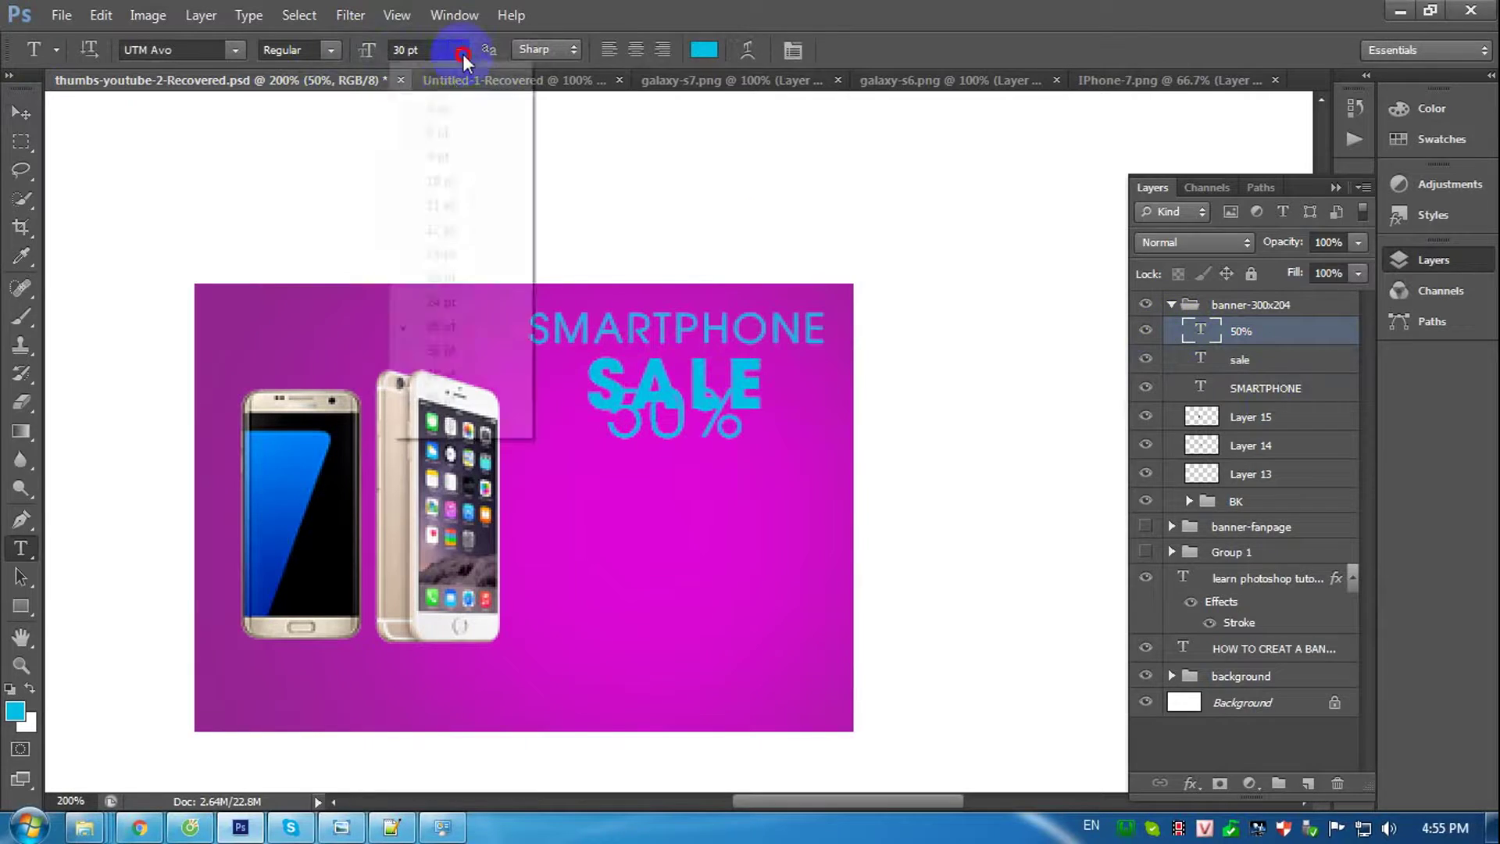
left_click(441, 350)
key("v")
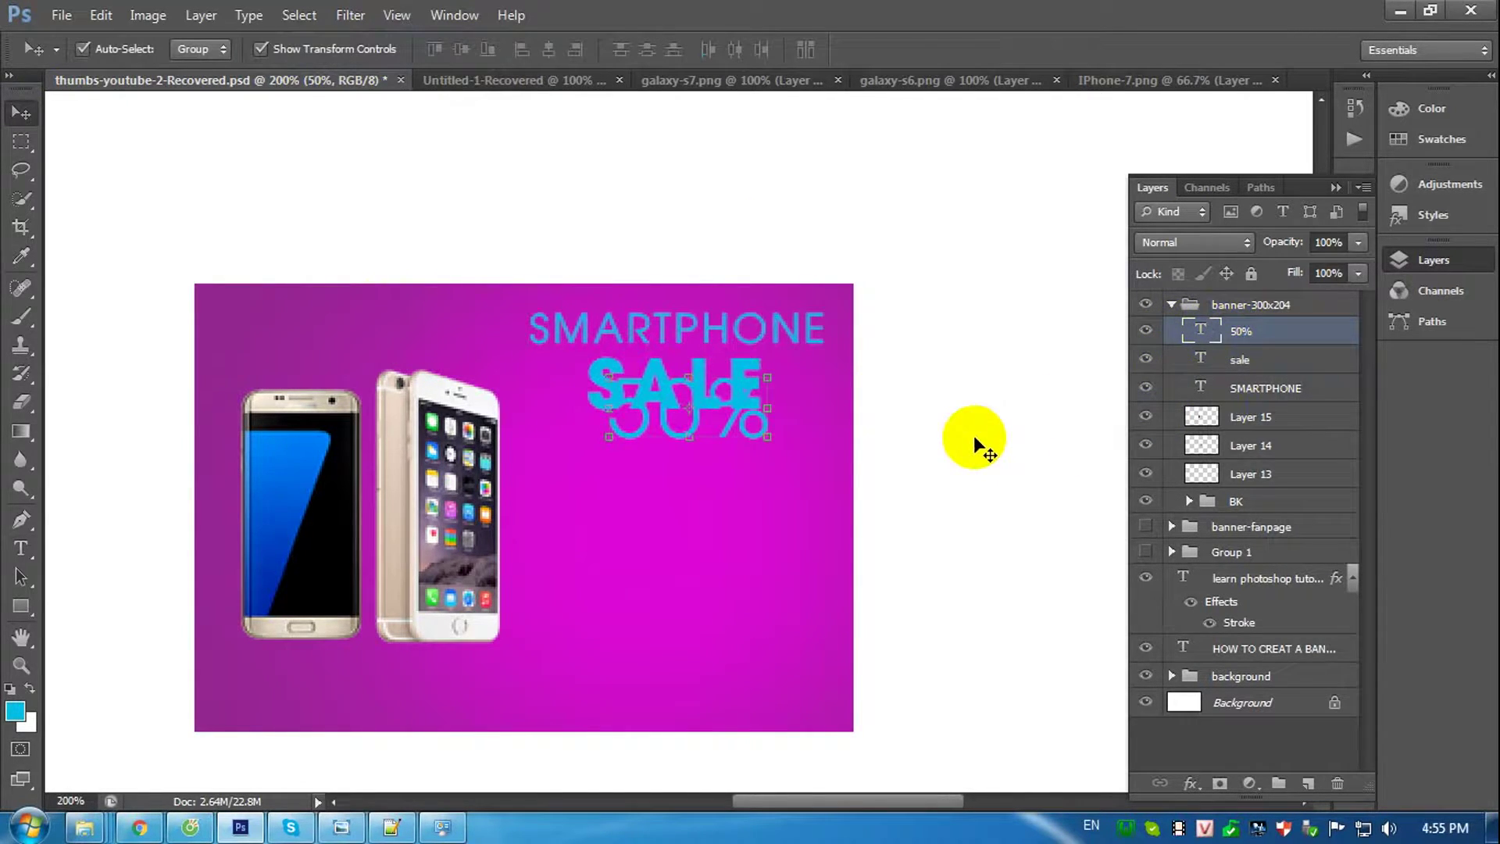
key("shift+Down")
key("shift+Down")
key("shift+Down")
key("shift+Down")
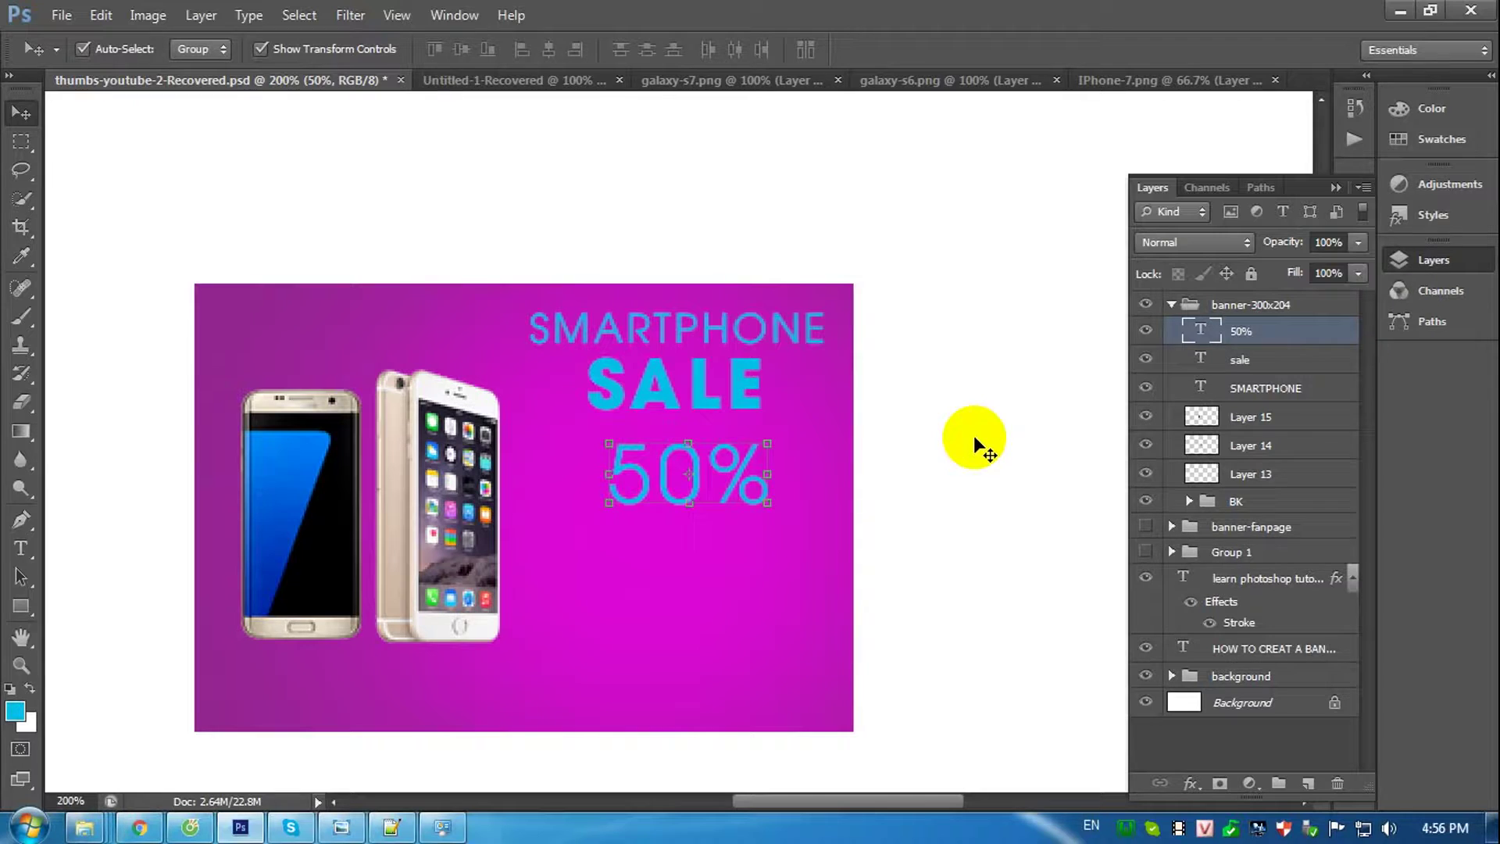
Centre the three text lines horizontally and nudge SALE down slightly.
left_click(1239, 377, "shift")
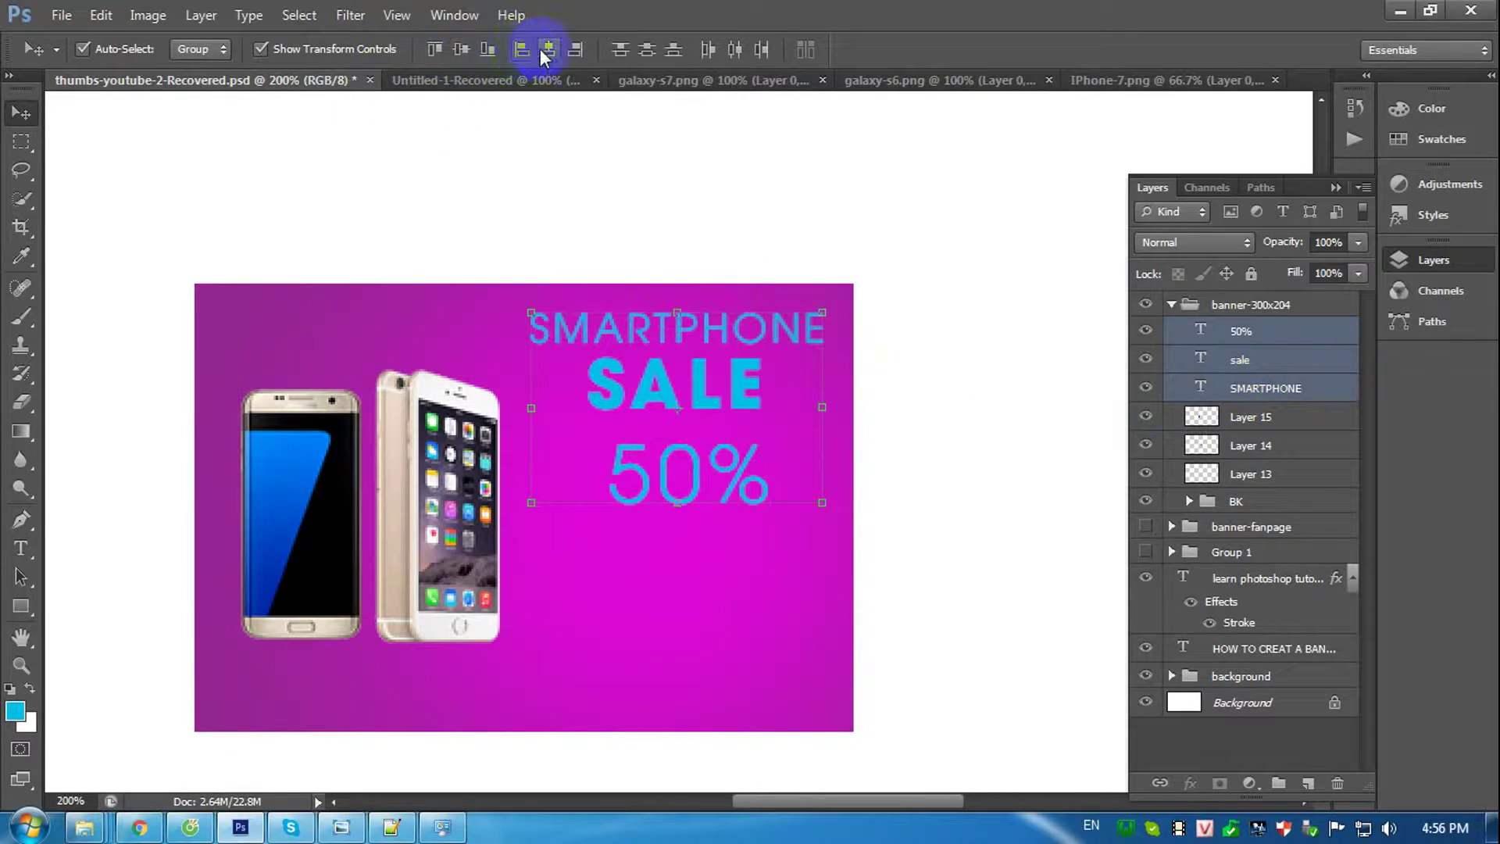
left_click(545, 51)
right_click(633, 397)
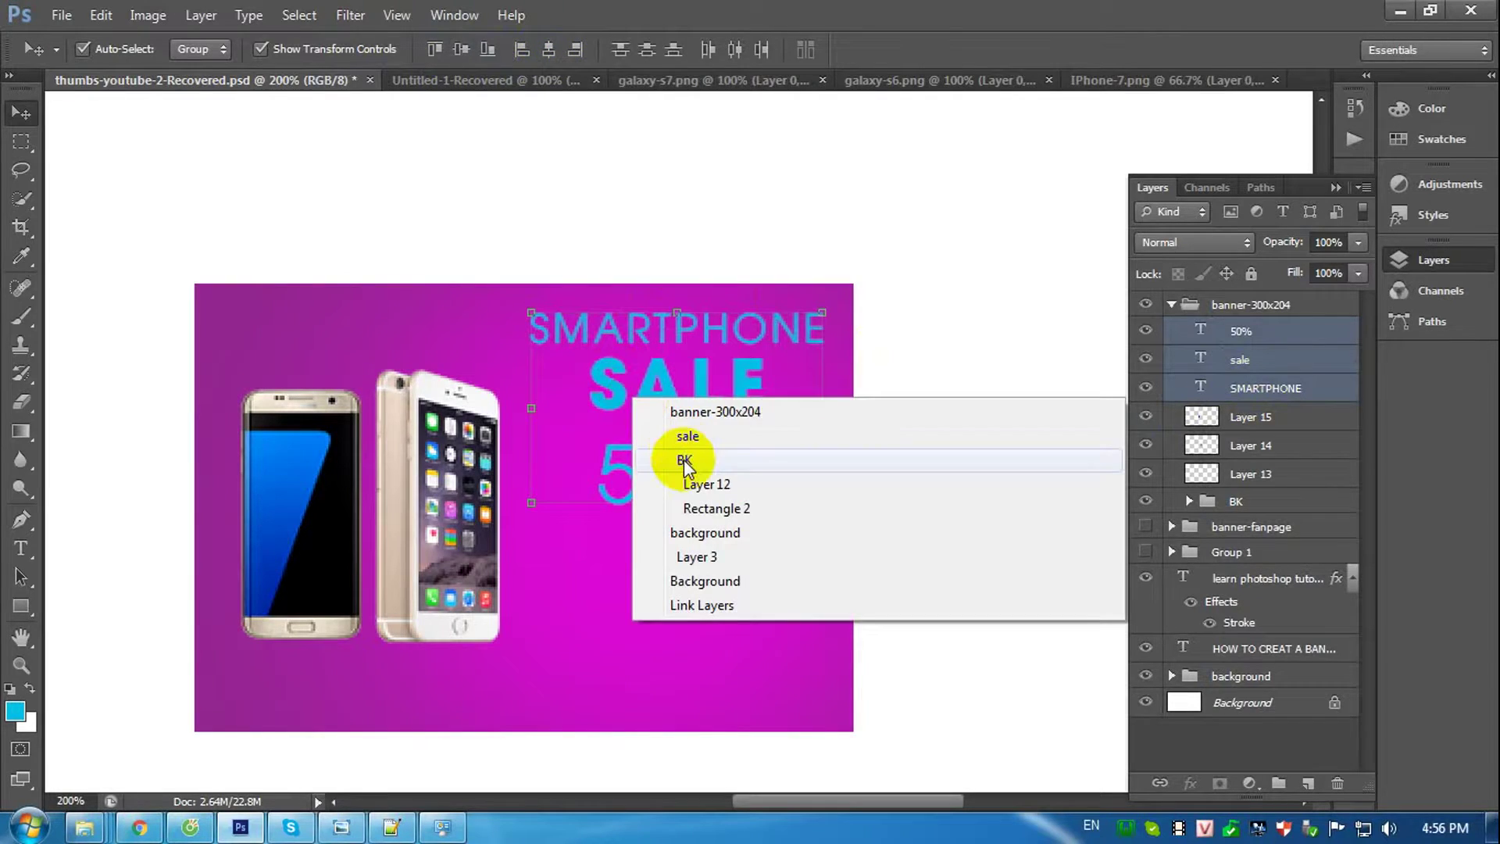
left_click(686, 438)
key("Down")
key("Down")
key("Down")
key("Down")
key("Down")
key("Down")
key("Down")
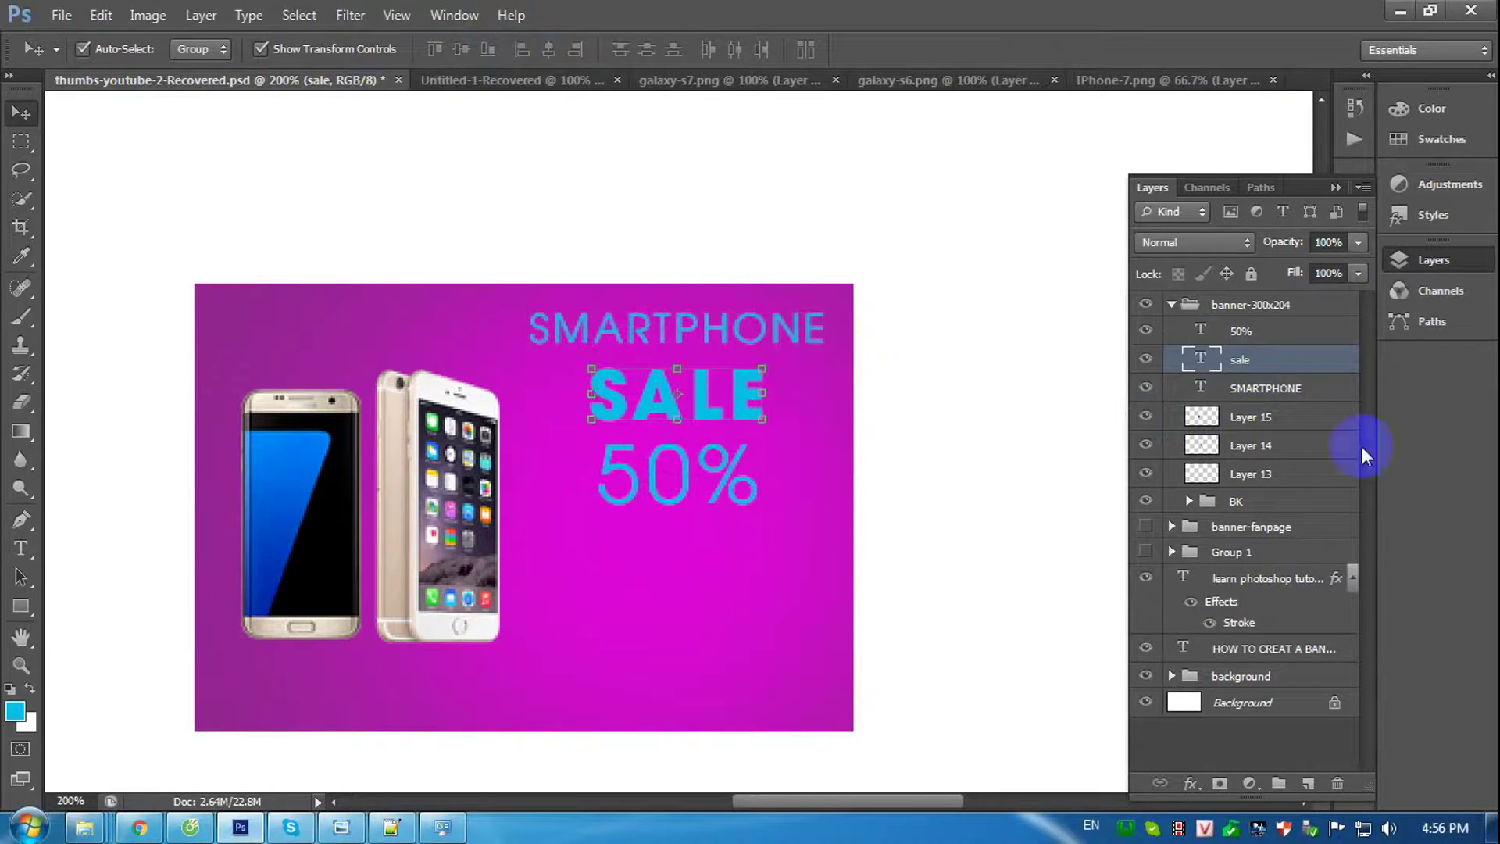
left_click(1247, 416)
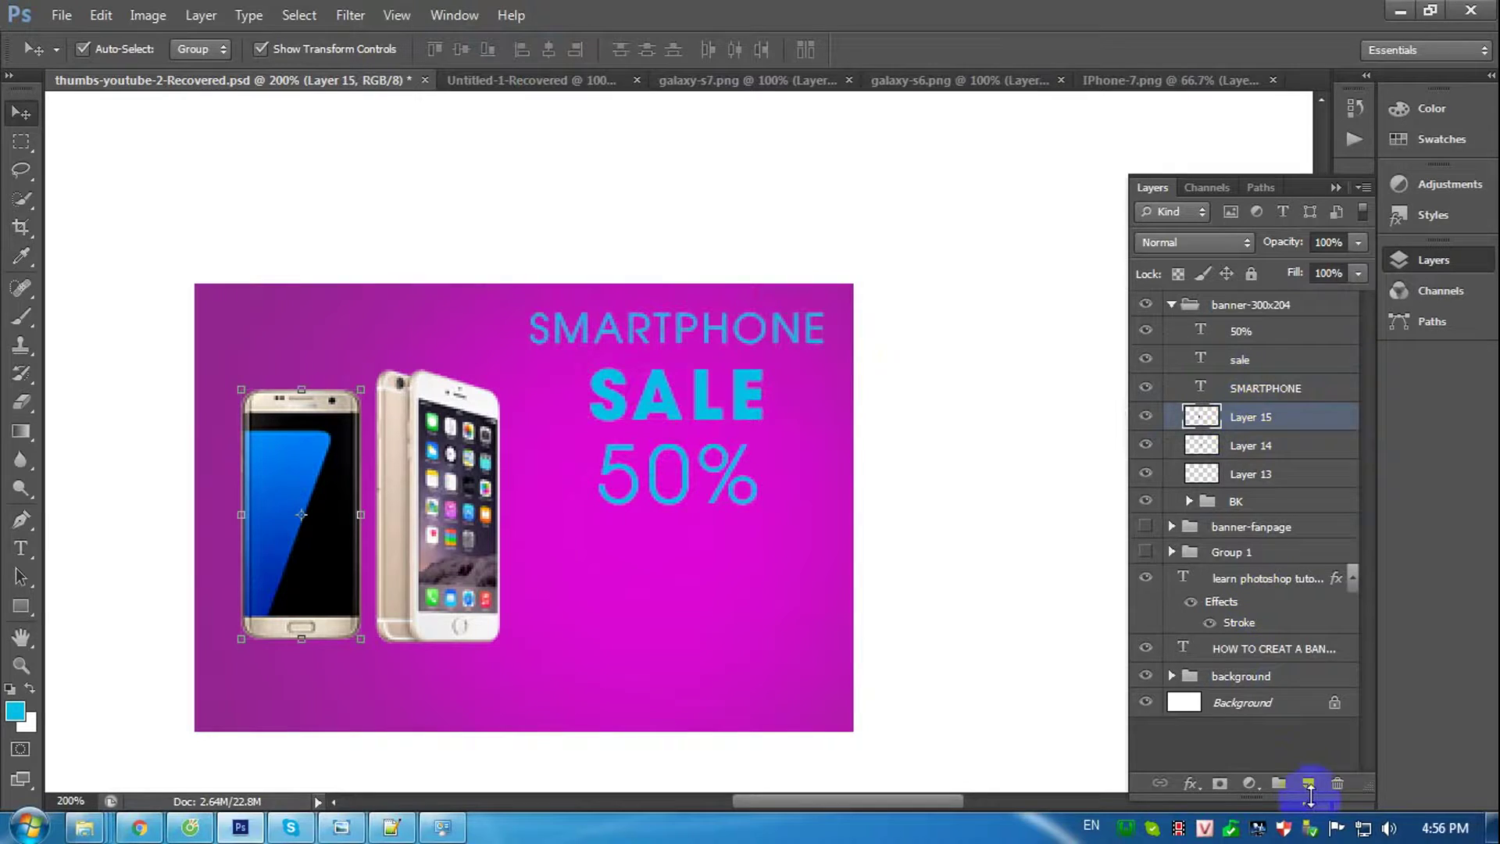
On a new layer, type the tagline 'ON APPLE, SAMSUNG, AND MORE' near the bottom left.
left_click(1310, 785)
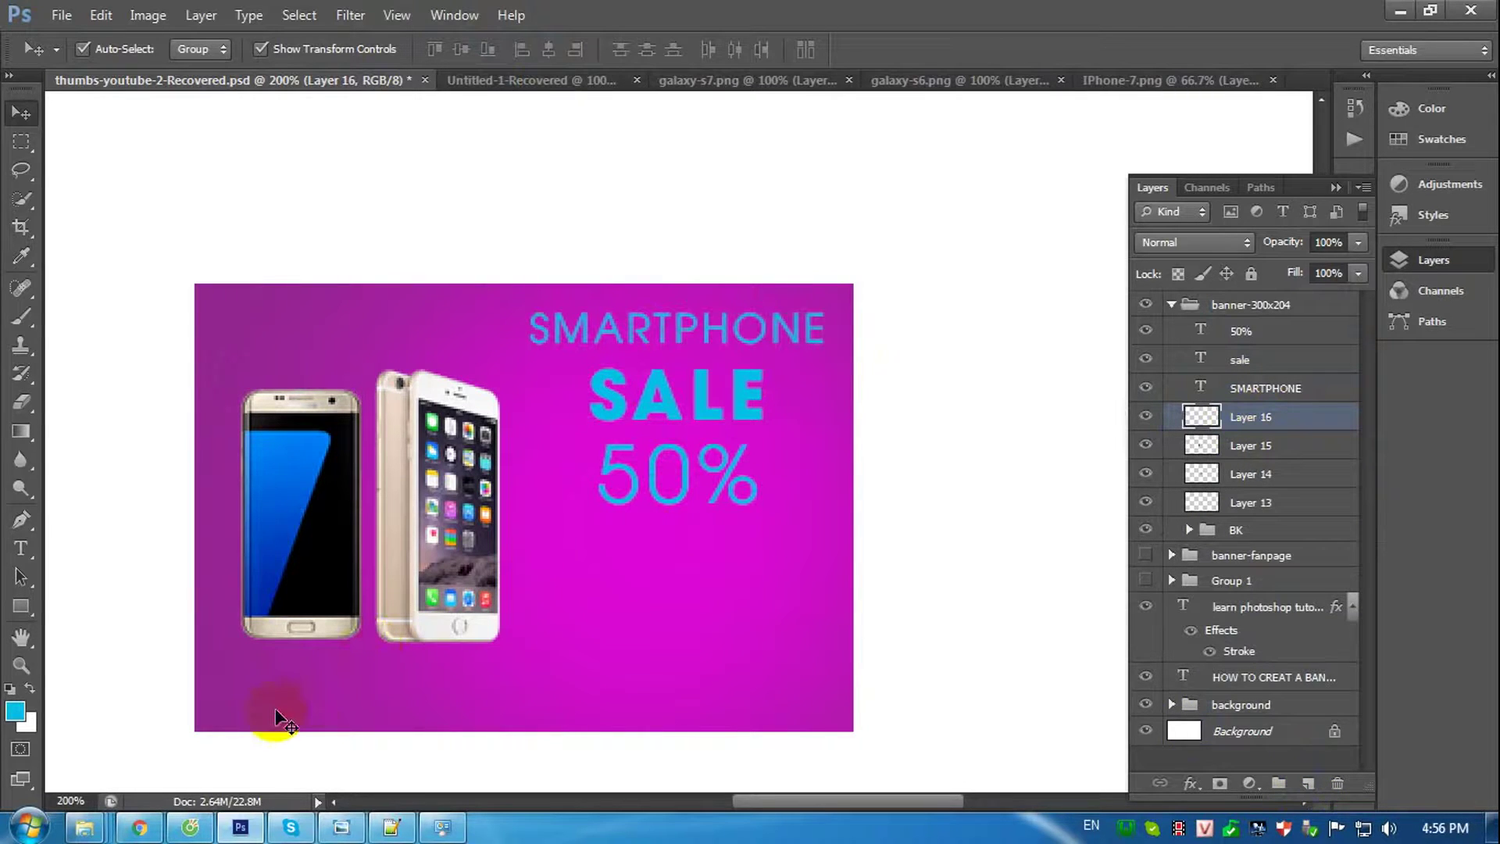
key("t")
left_click(249, 702)
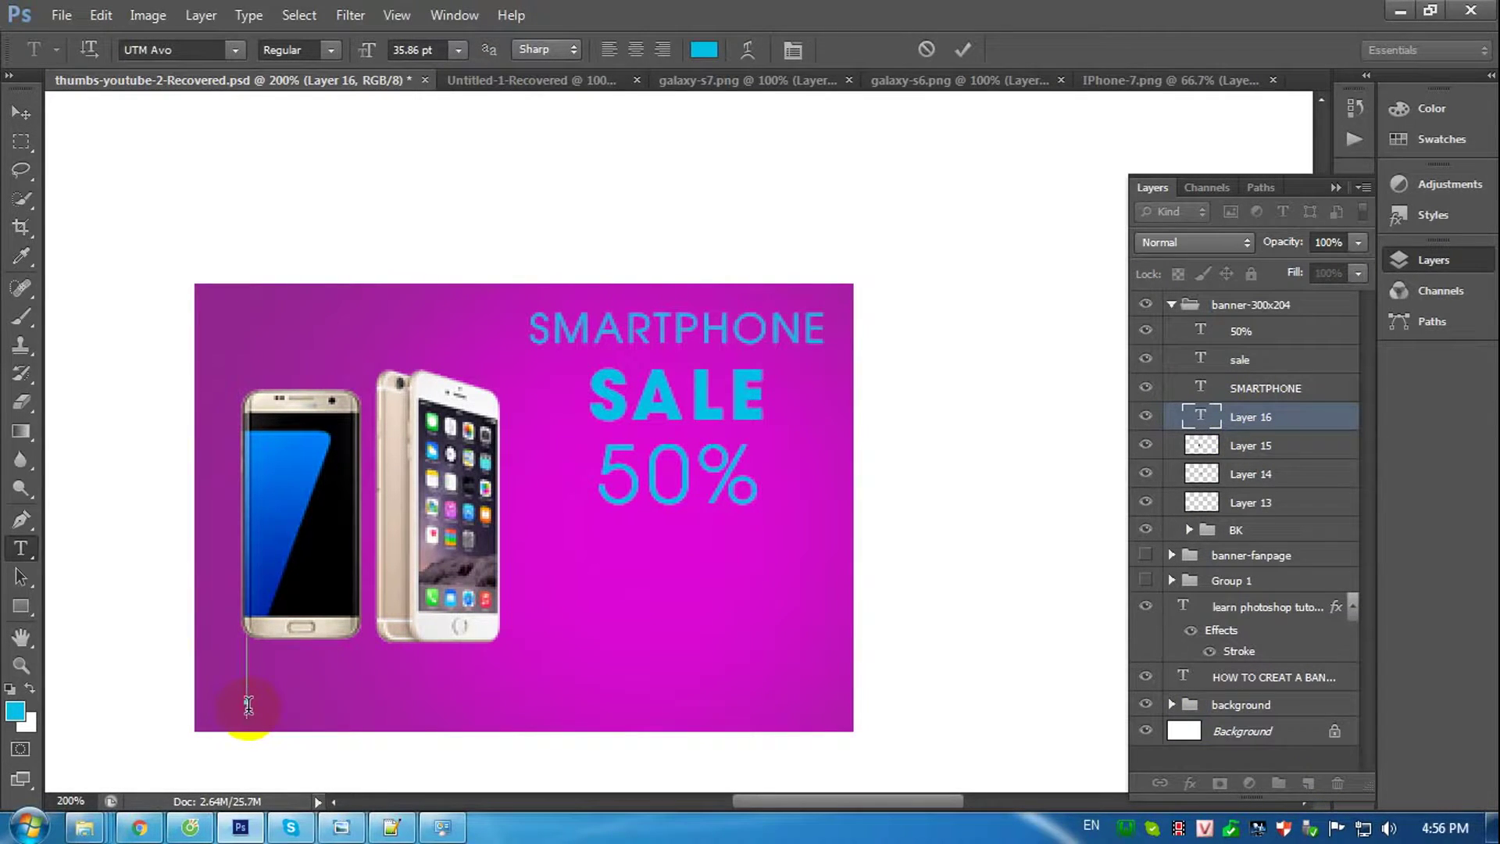
left_click(459, 49)
left_click(440, 278)
type("APPLE,")
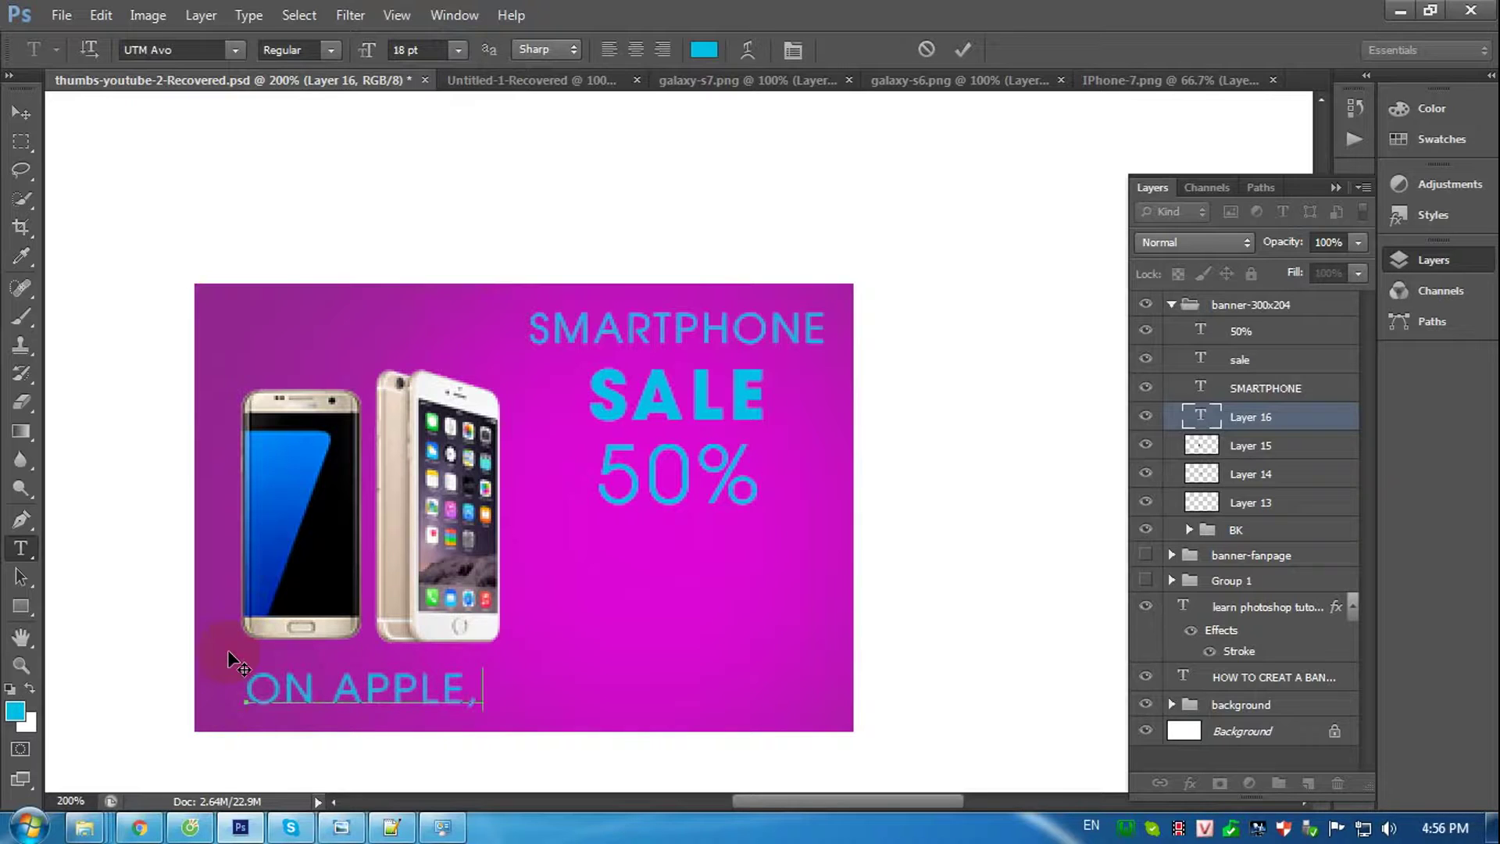
type(" SAM")
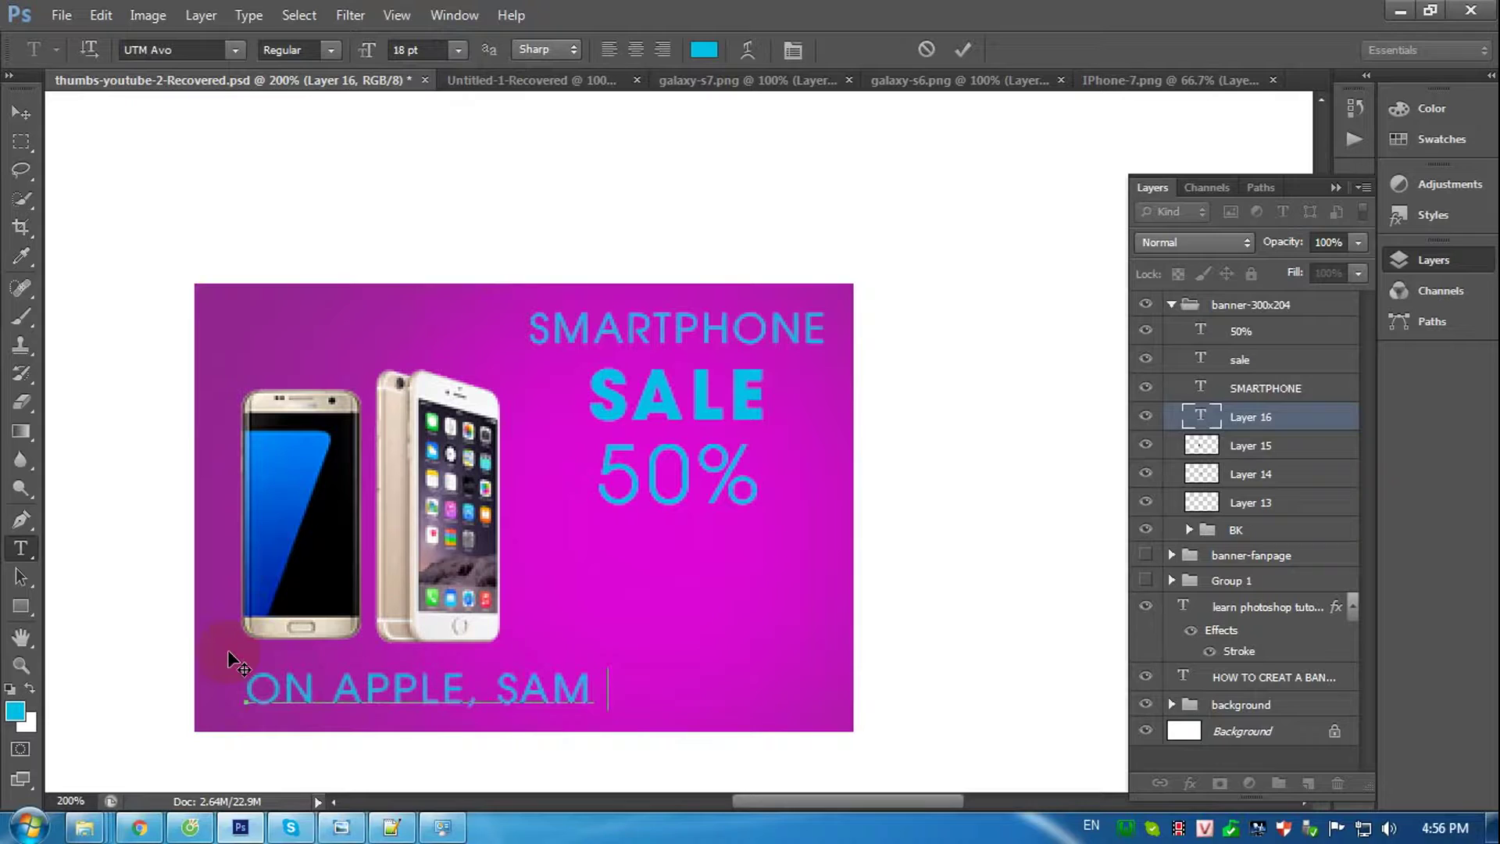
type("SU")
key("BackSpace")
key("BackSpace")
key("BackSpace")
type("SUN")
key("BackSpace")
key("BackSpace")
key("BackSpace")
type("SUNG, ")
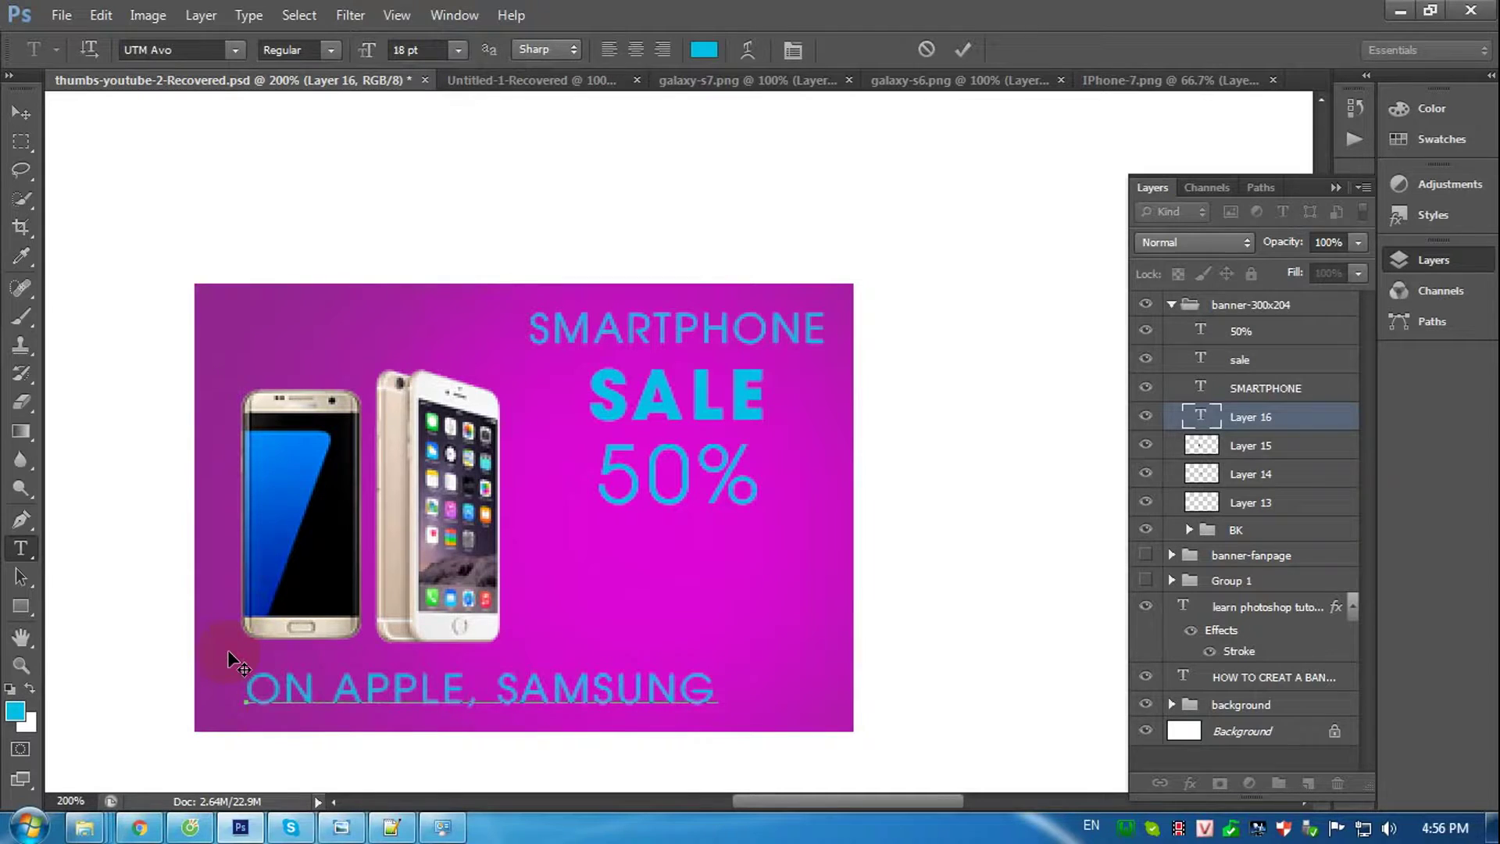
type("AND")
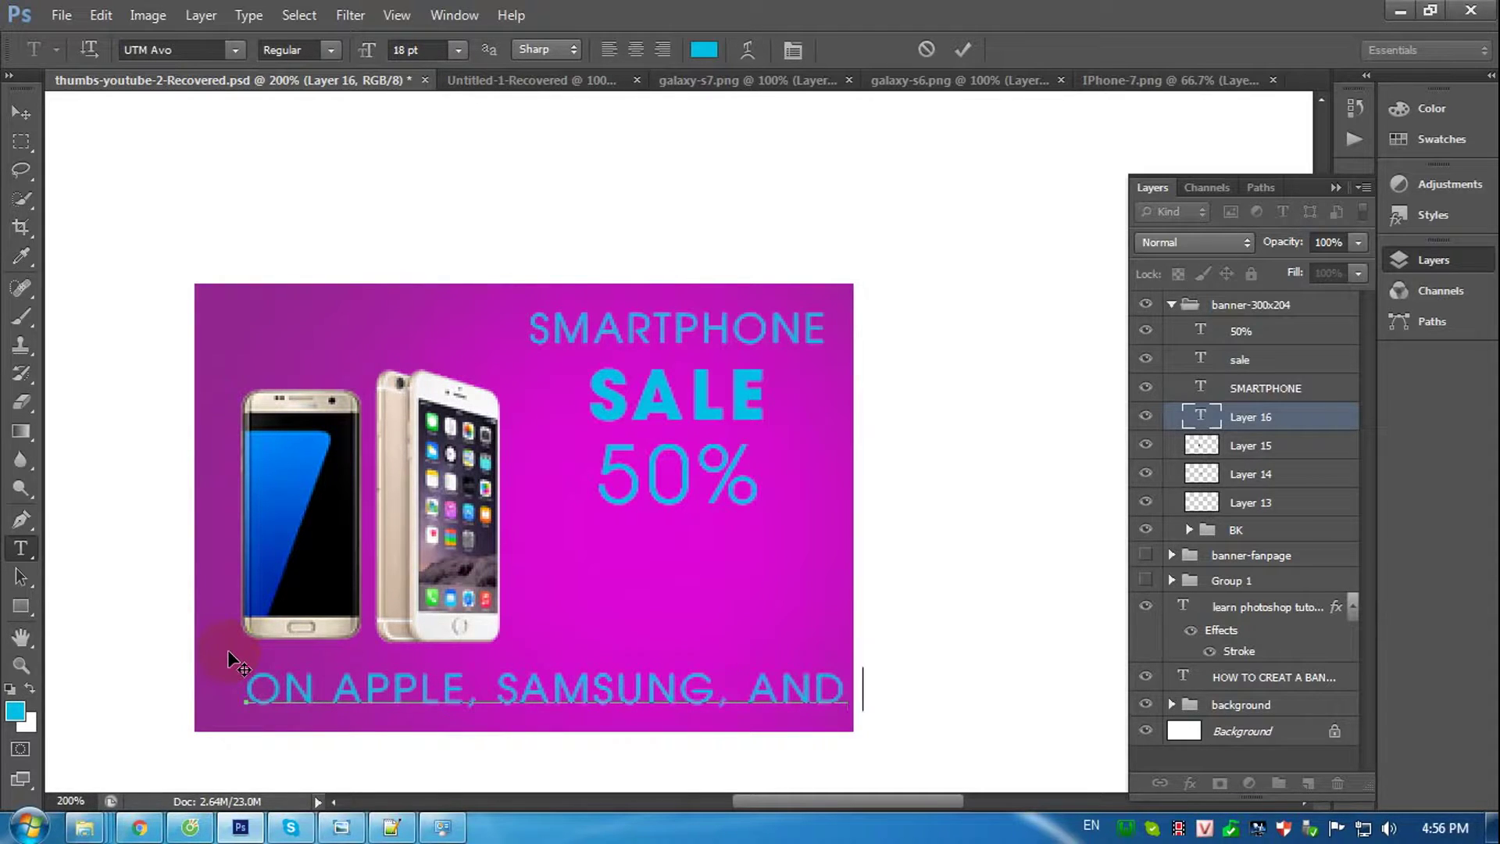
type(" MỎE")
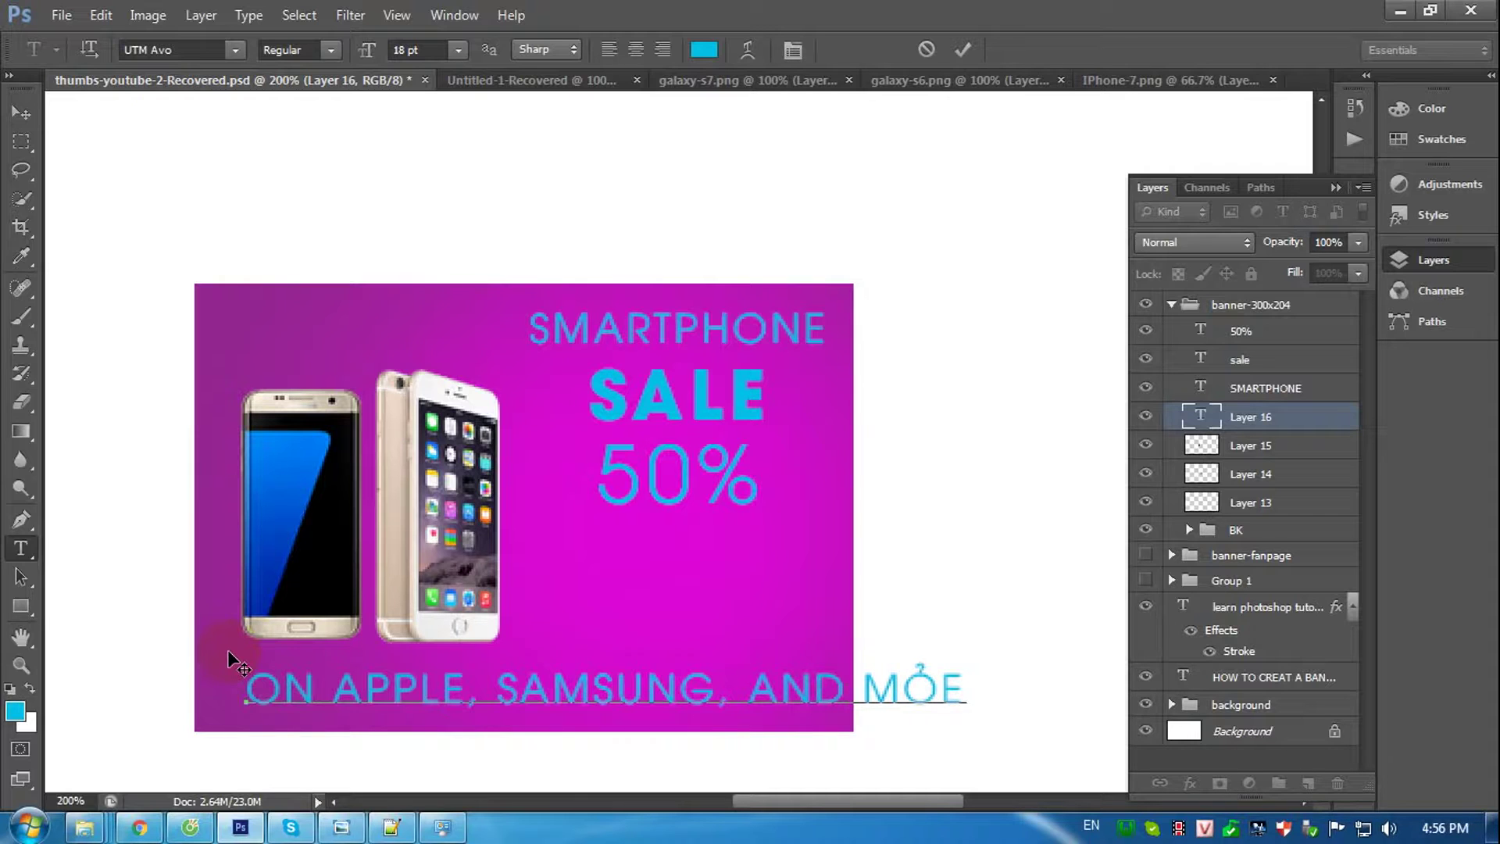
key("BackSpace")
key("BackSpace")
type("ORE")
Shrink the tagline to 14 pt and nudge it down slightly.
key("ctrl+a")
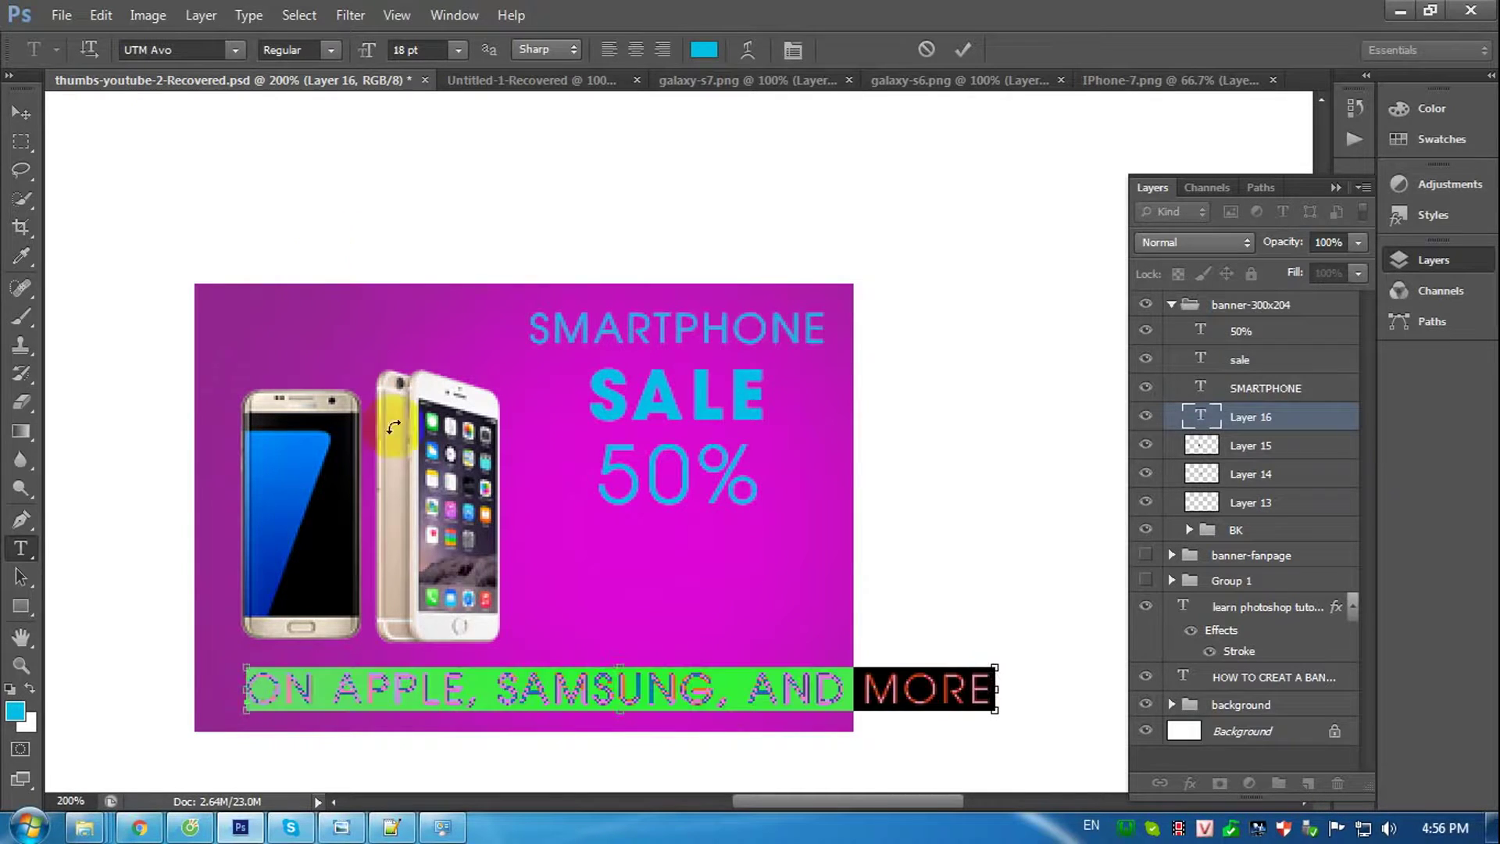
left_click(457, 50)
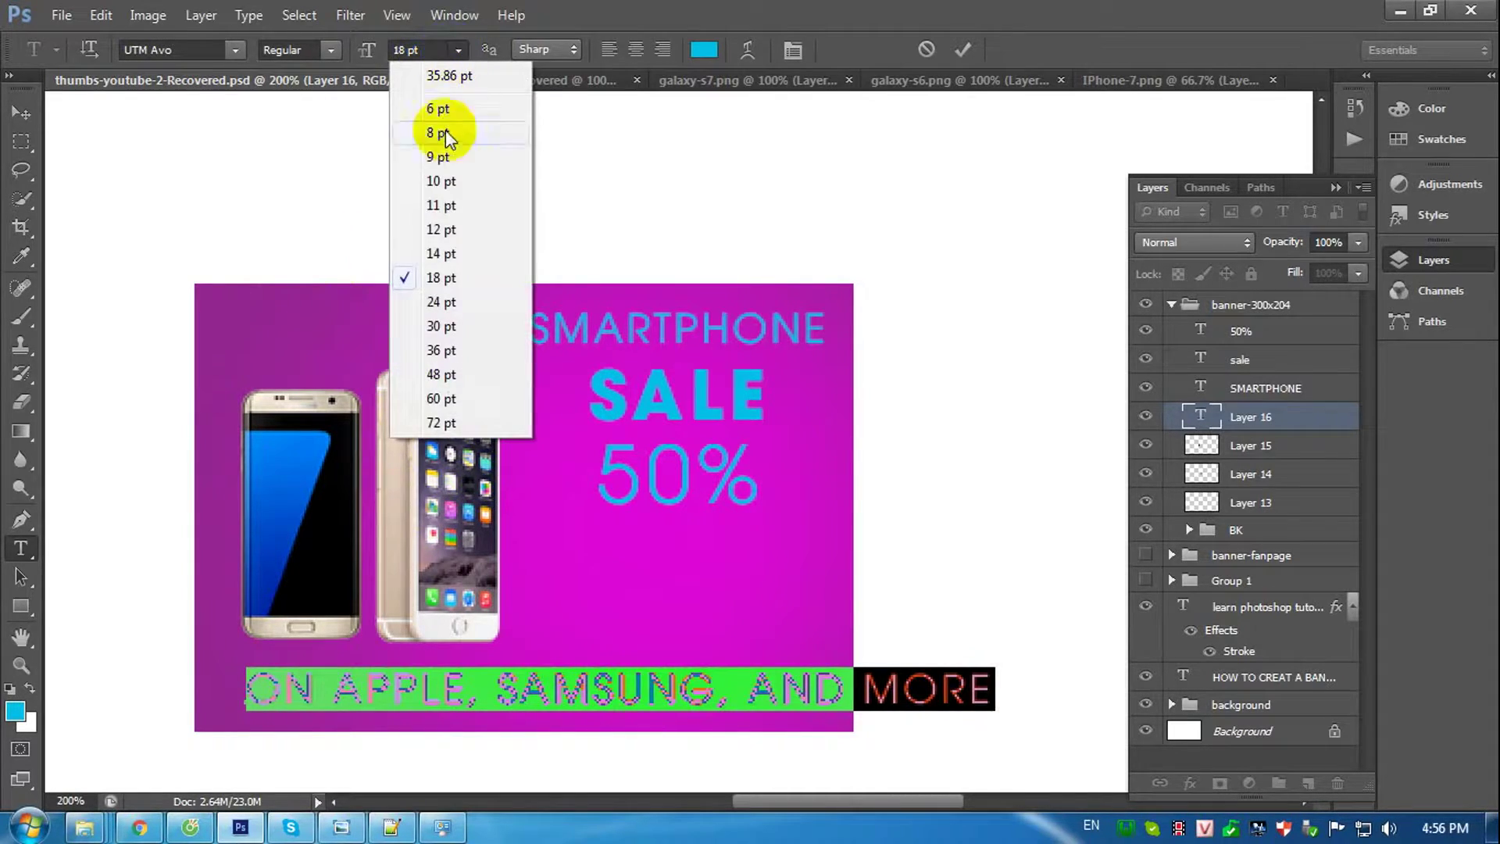
left_click(442, 254)
left_click(22, 112)
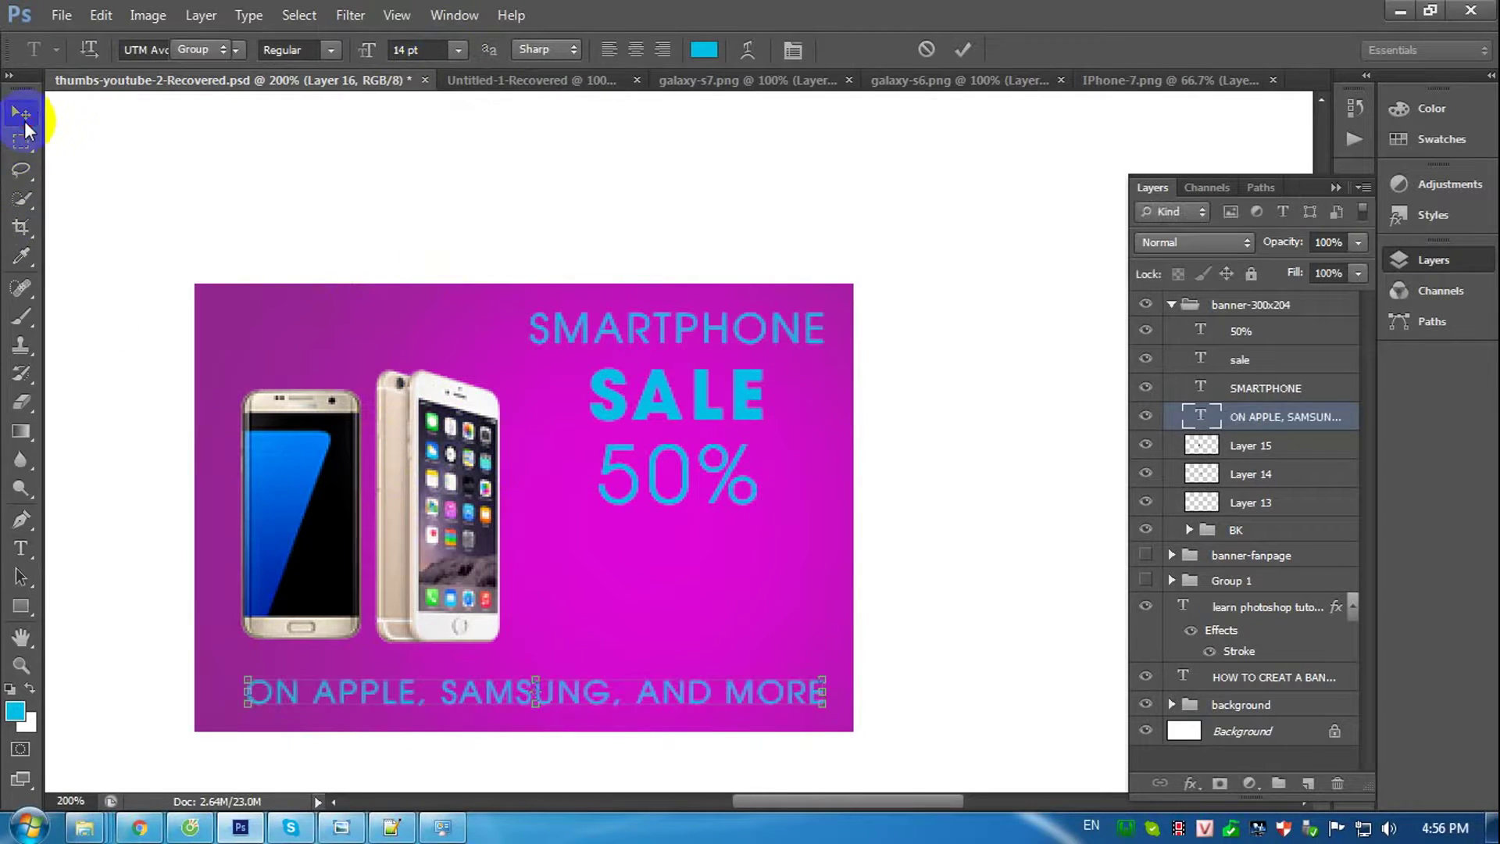
key("ctrl+t")
key("Down")
key("Down")
key("Down")
key("Return")
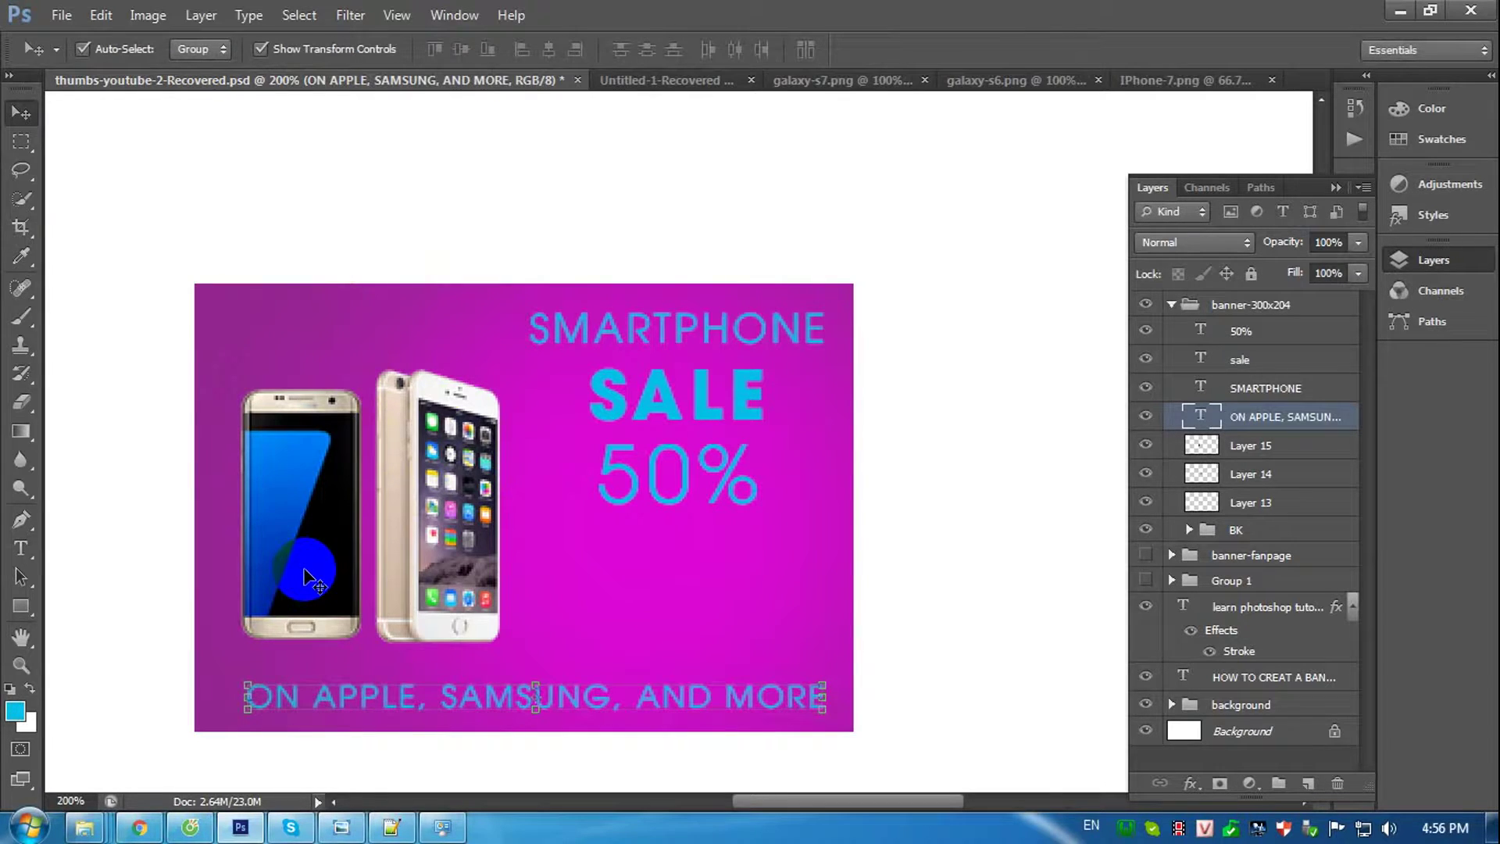
Zoom back to 200% and start picking a darker teal foreground colour.
key("ctrl+plus")
key("ctrl+minus")
key("ctrl+minus")
key("ctrl+plus")
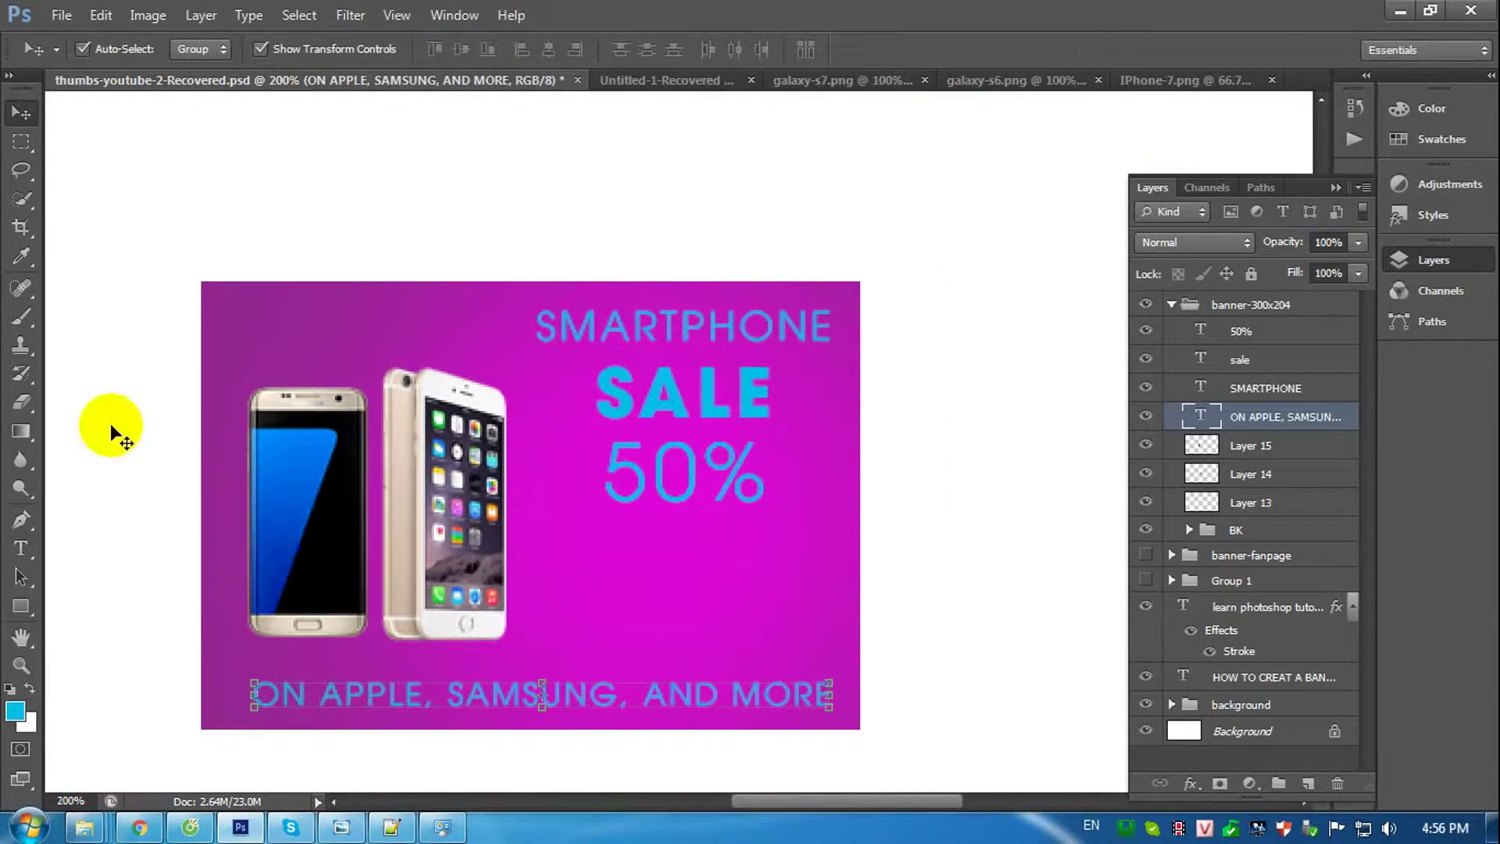
left_click(14, 710)
left_click_drag(730, 584, 747, 593)
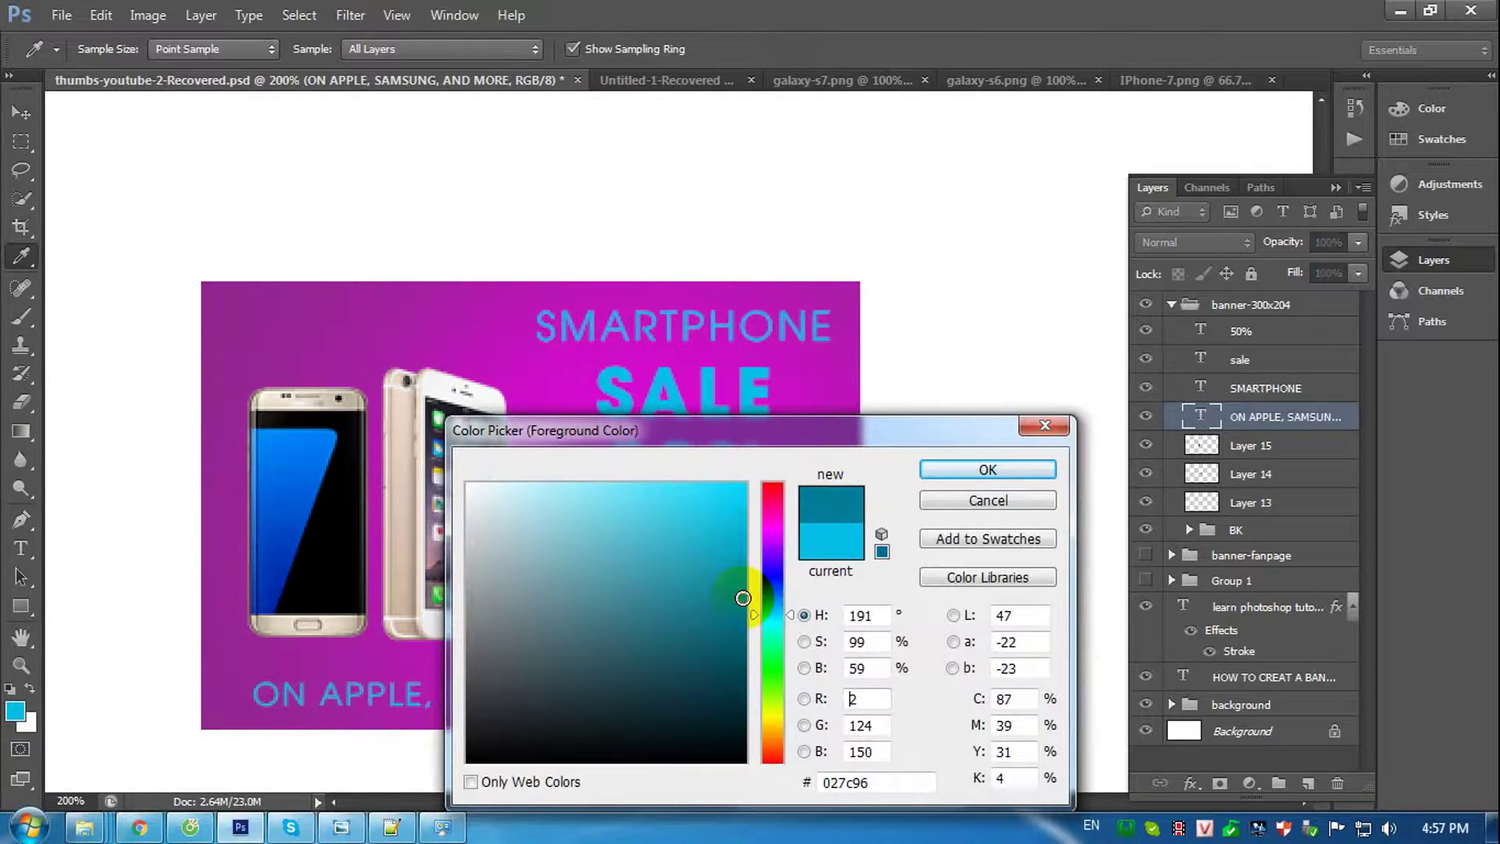
Set the foreground colour to a bright cyan.
left_click(996, 471)
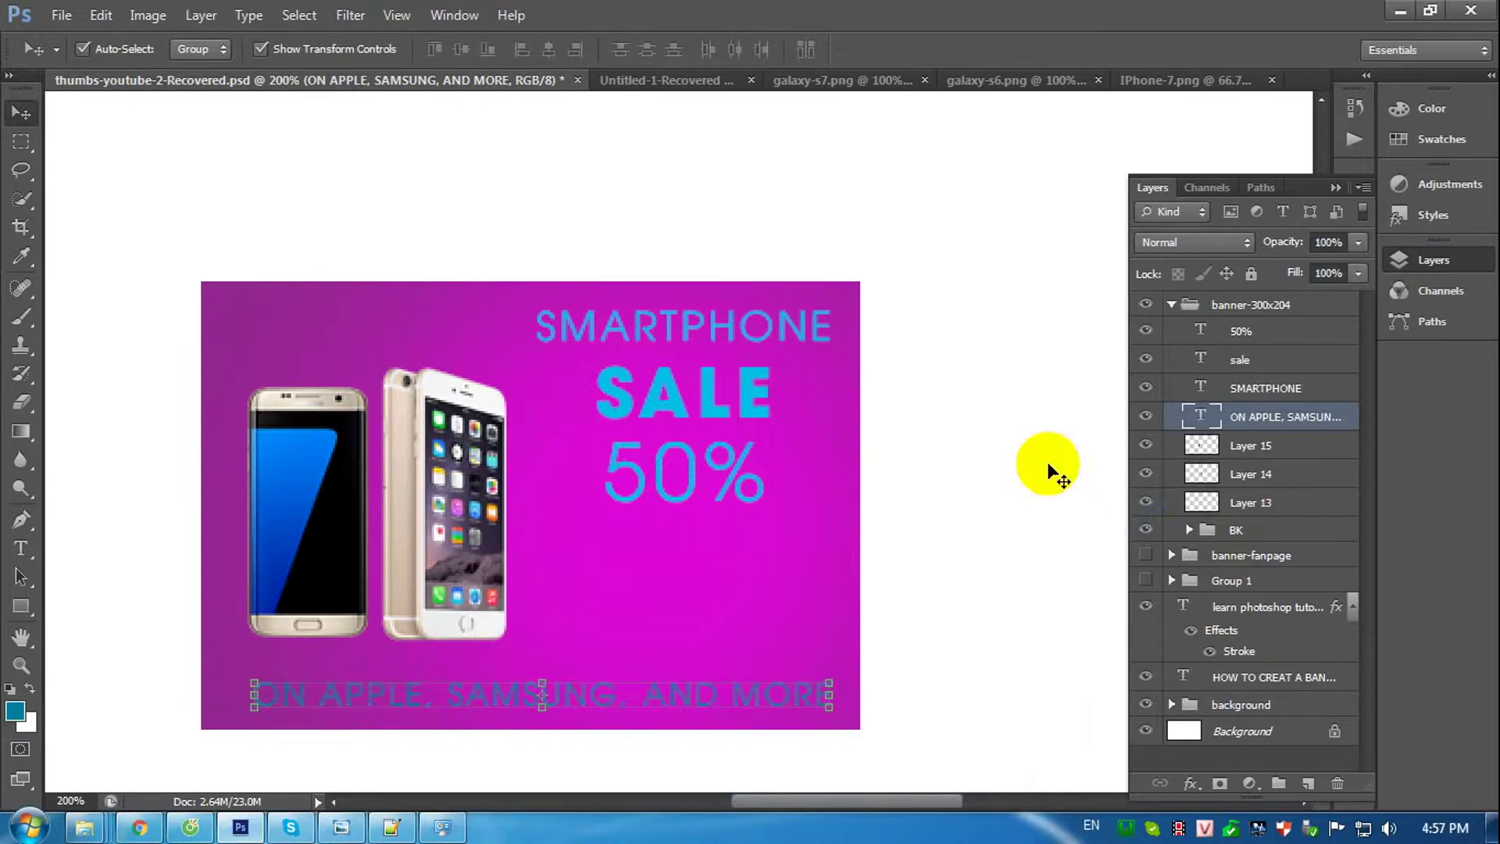
left_click(14, 710)
left_click(709, 513)
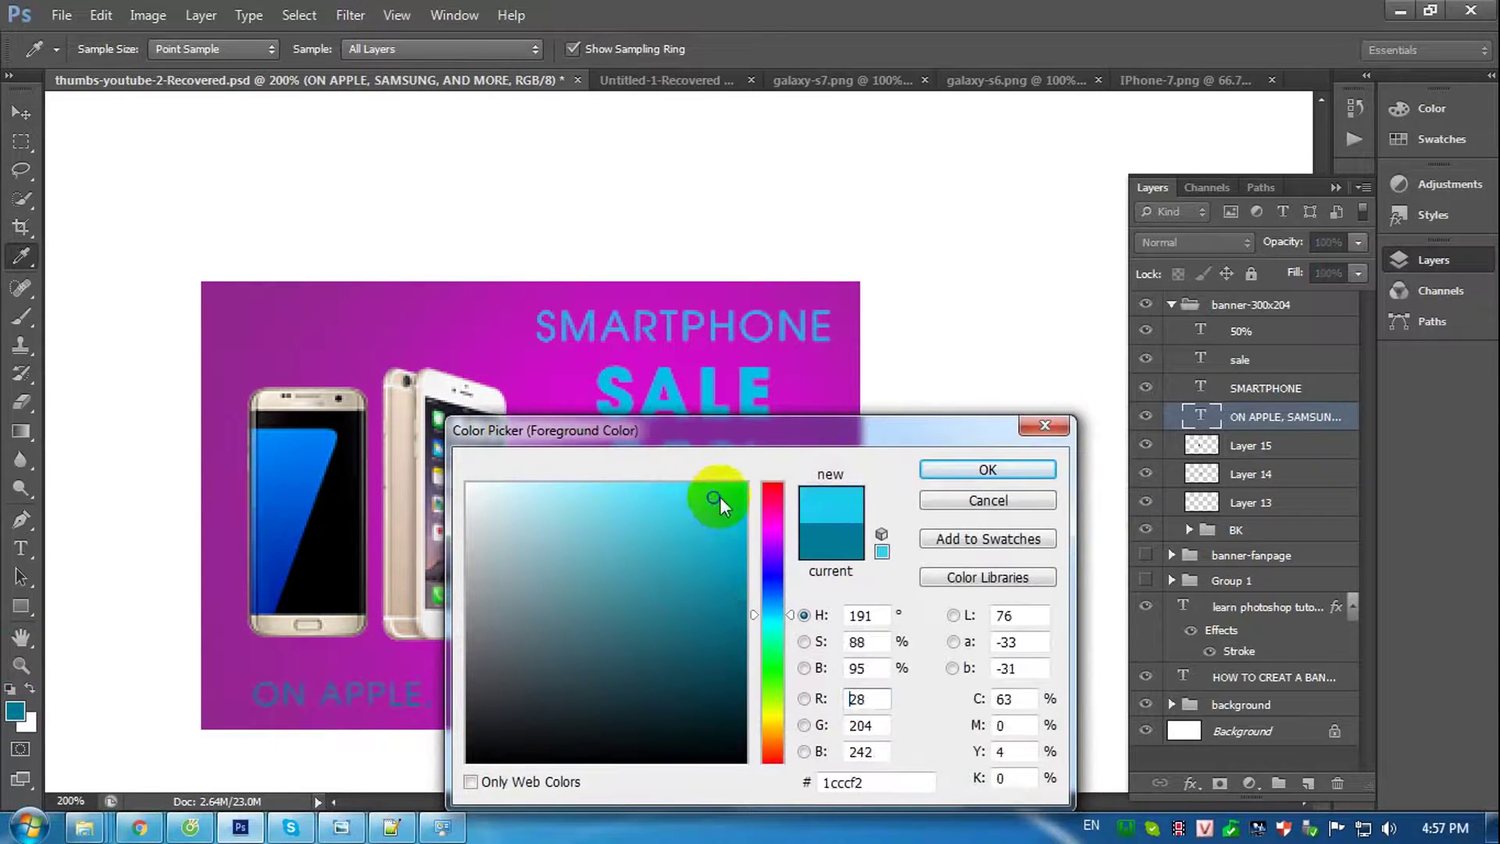
left_click(942, 470)
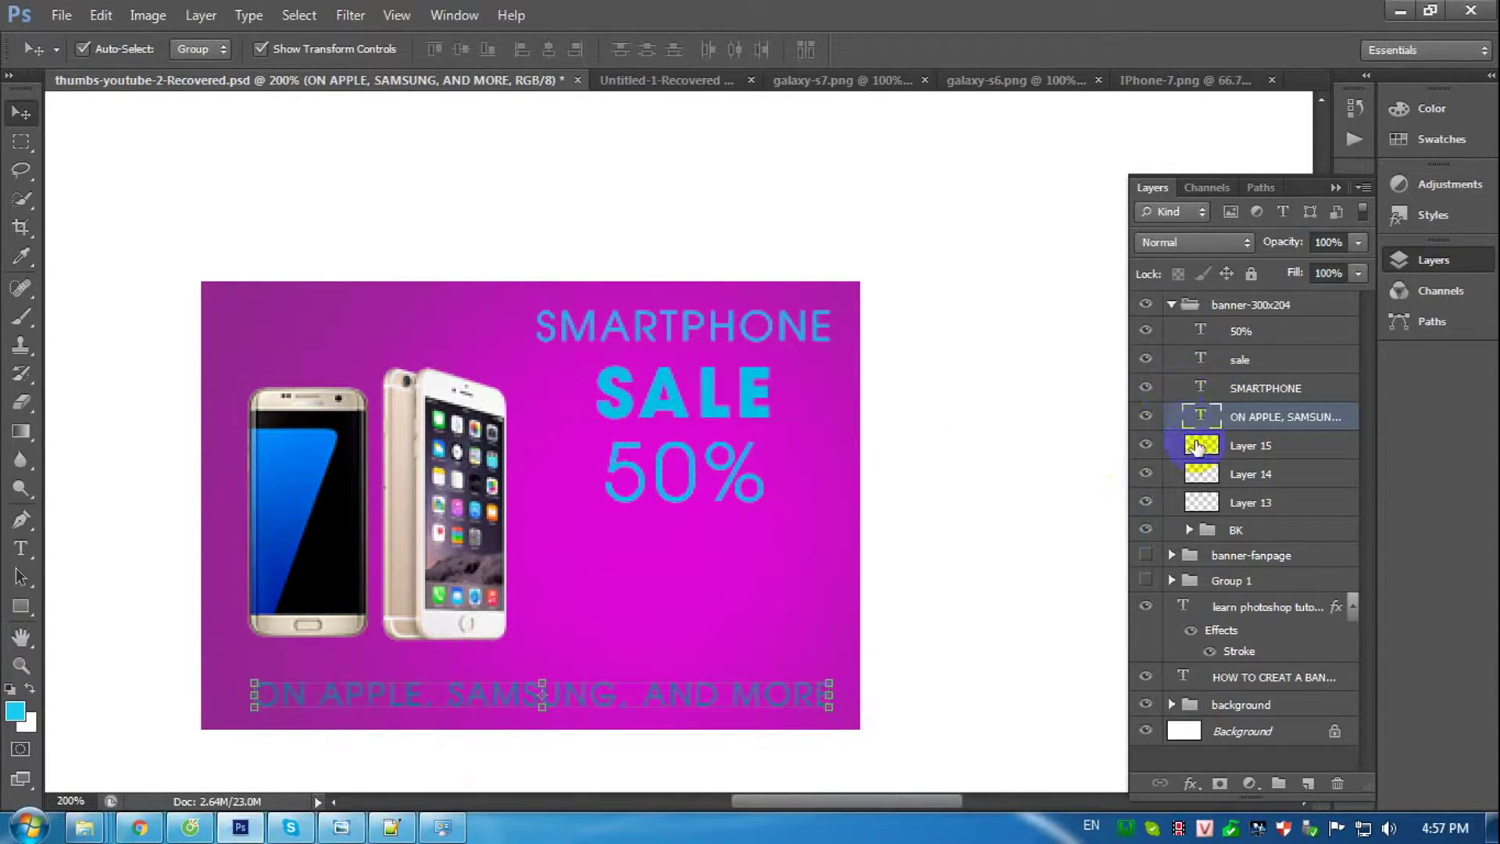
Change the tagline's text colour to bright cyan.
left_click(1250, 445)
left_click(1258, 417)
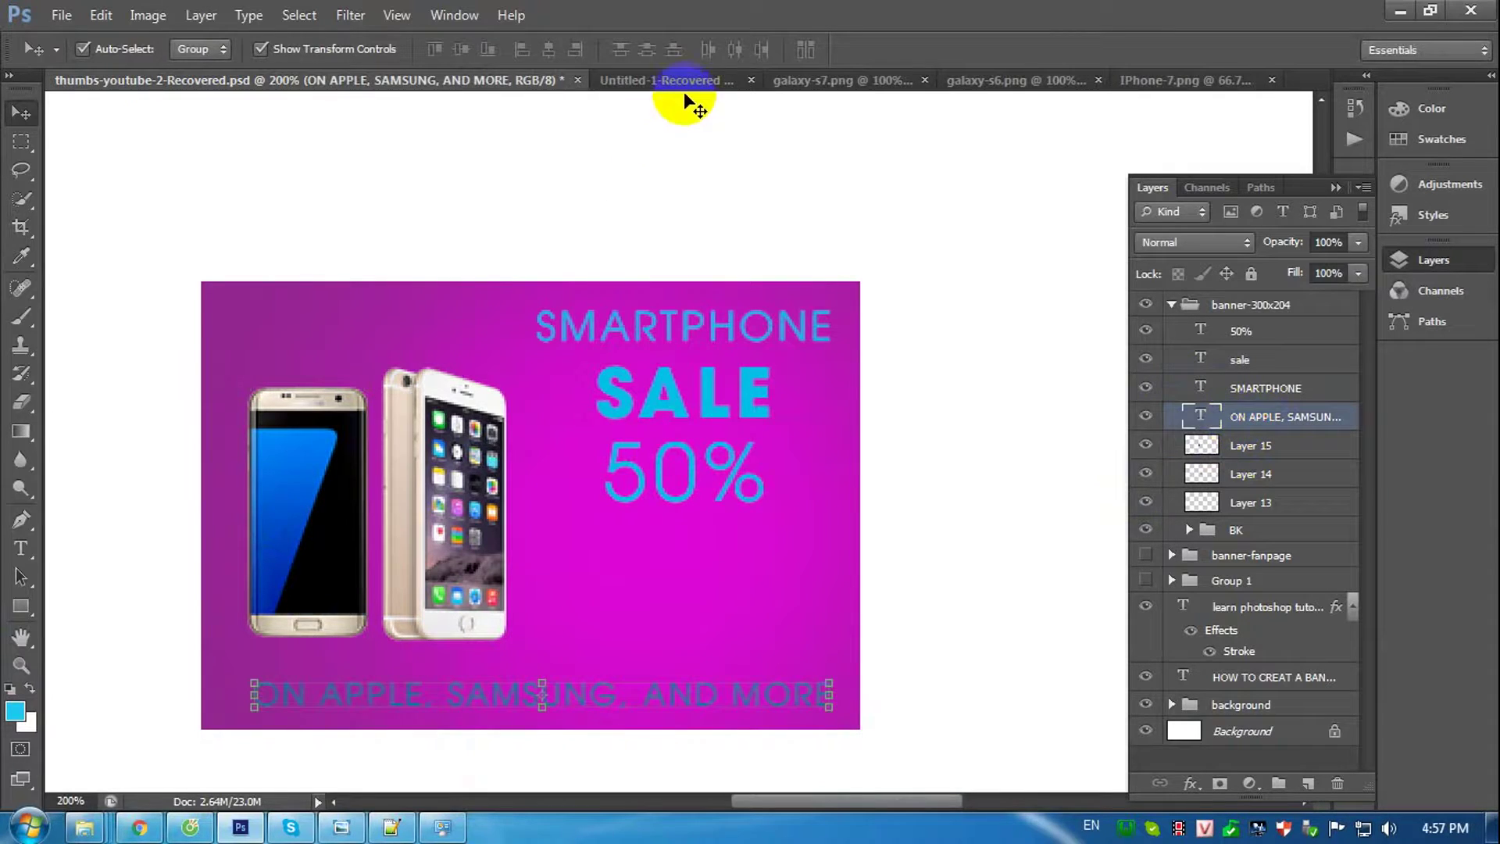
key("t")
left_click(718, 49)
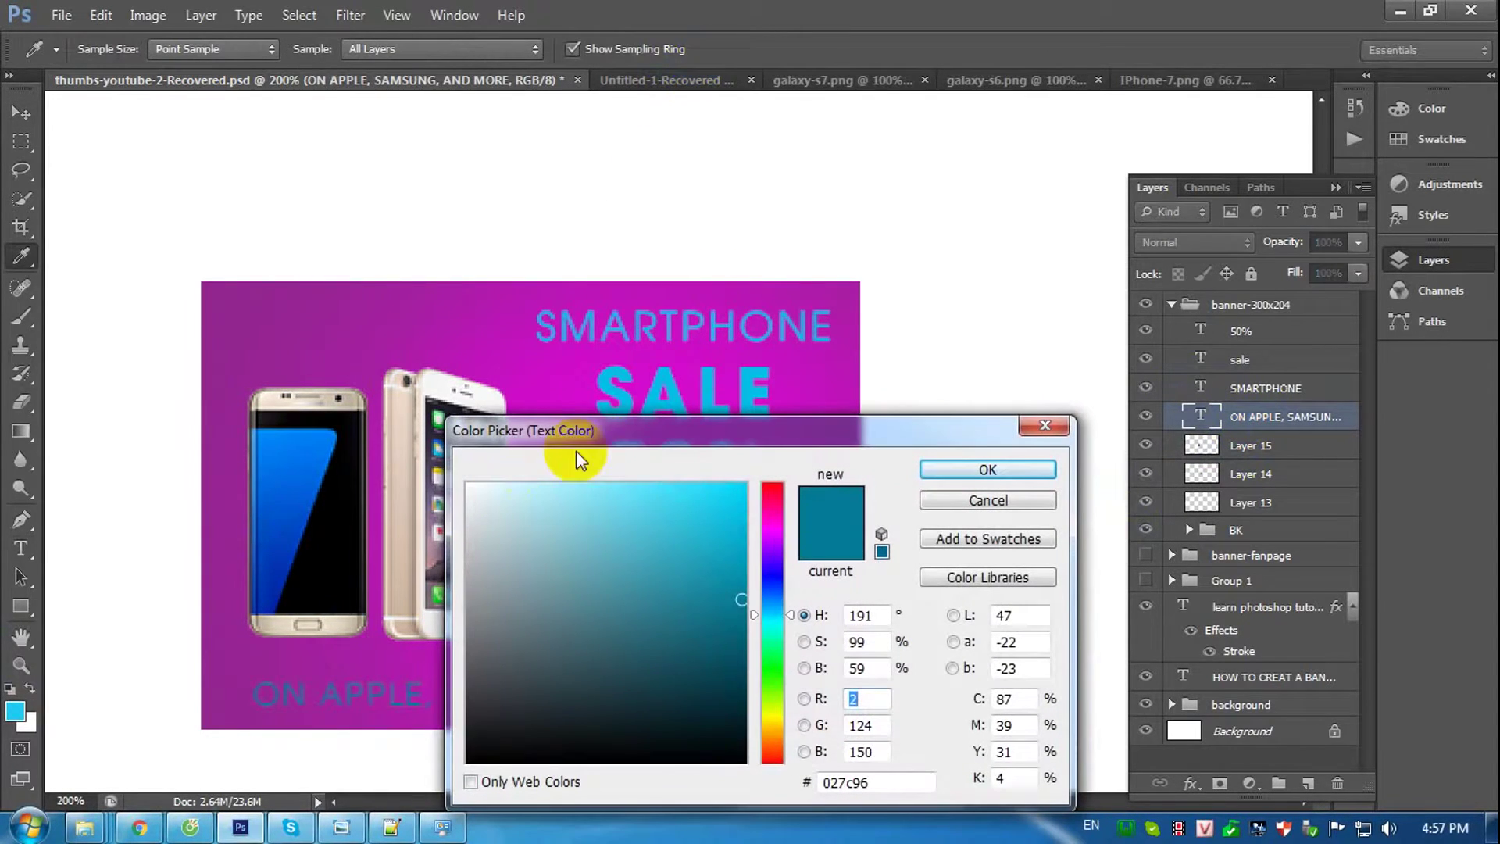
left_click(675, 496)
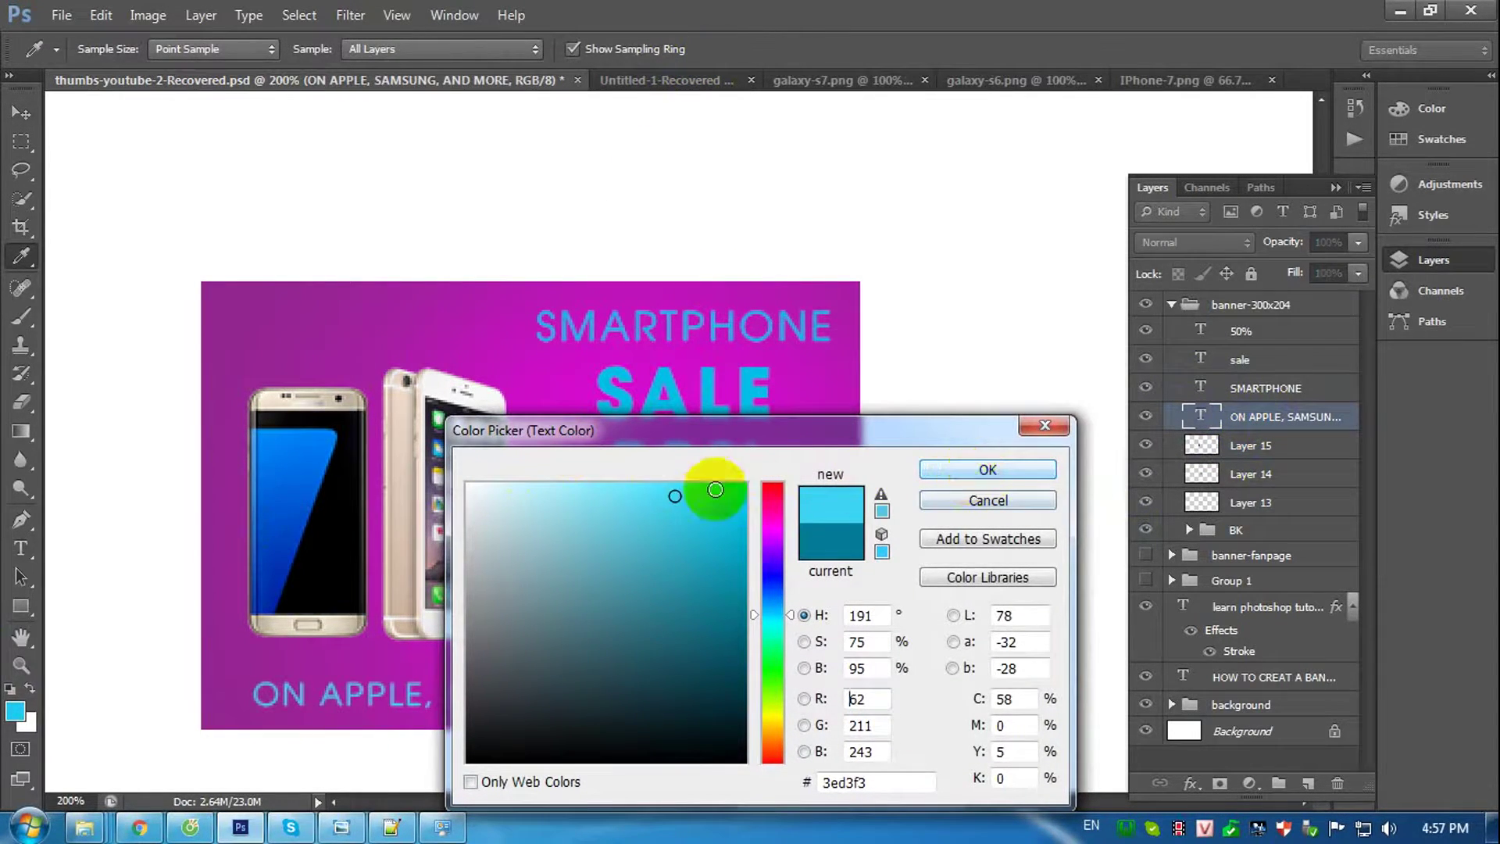
left_click(680, 486)
left_click(981, 469)
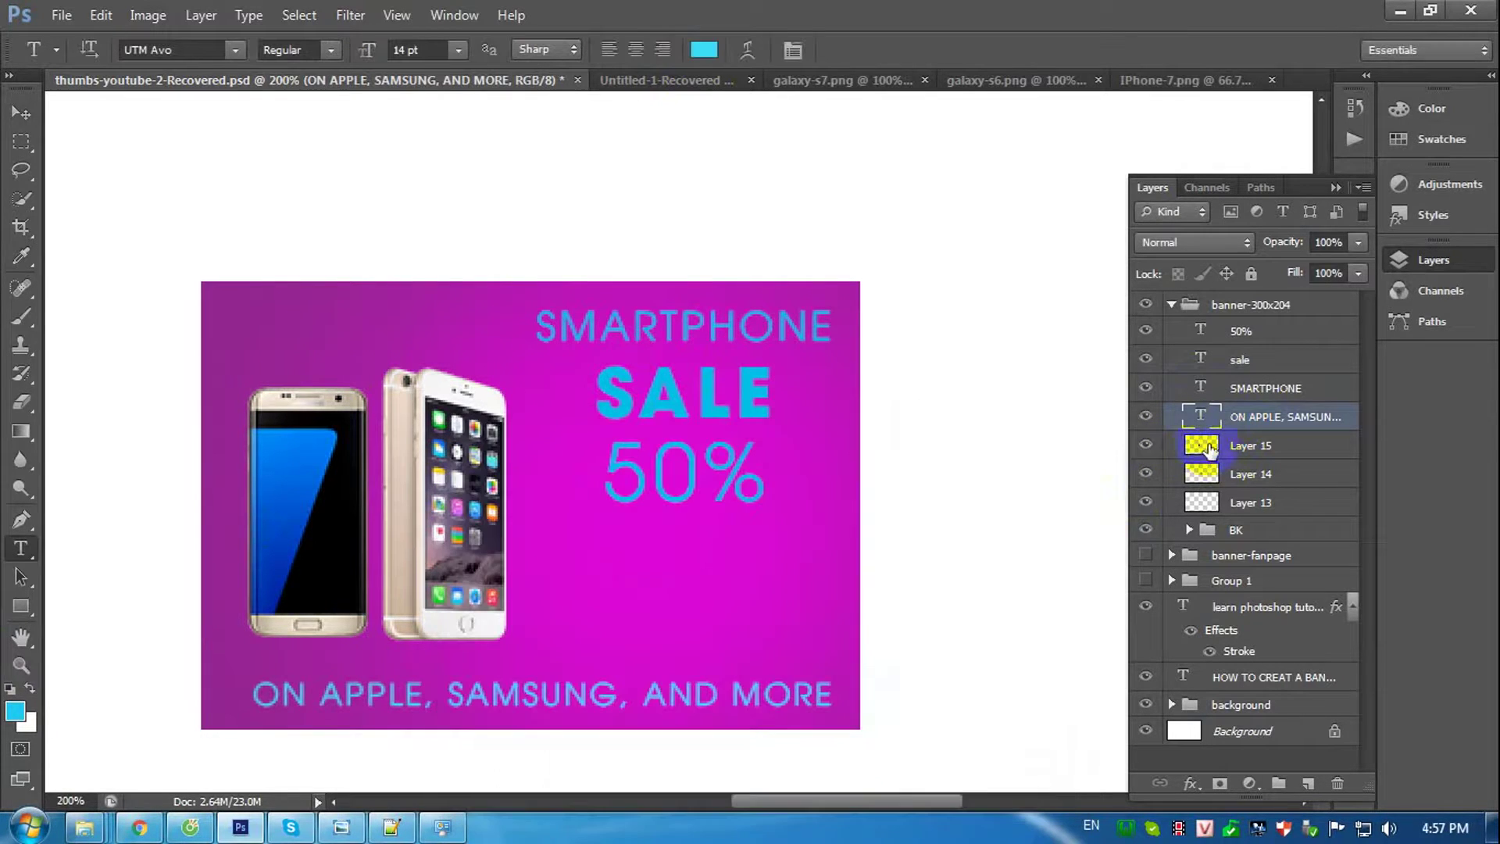
Make the tagline bold and shift it left along the banner's bottom.
left_click(336, 52)
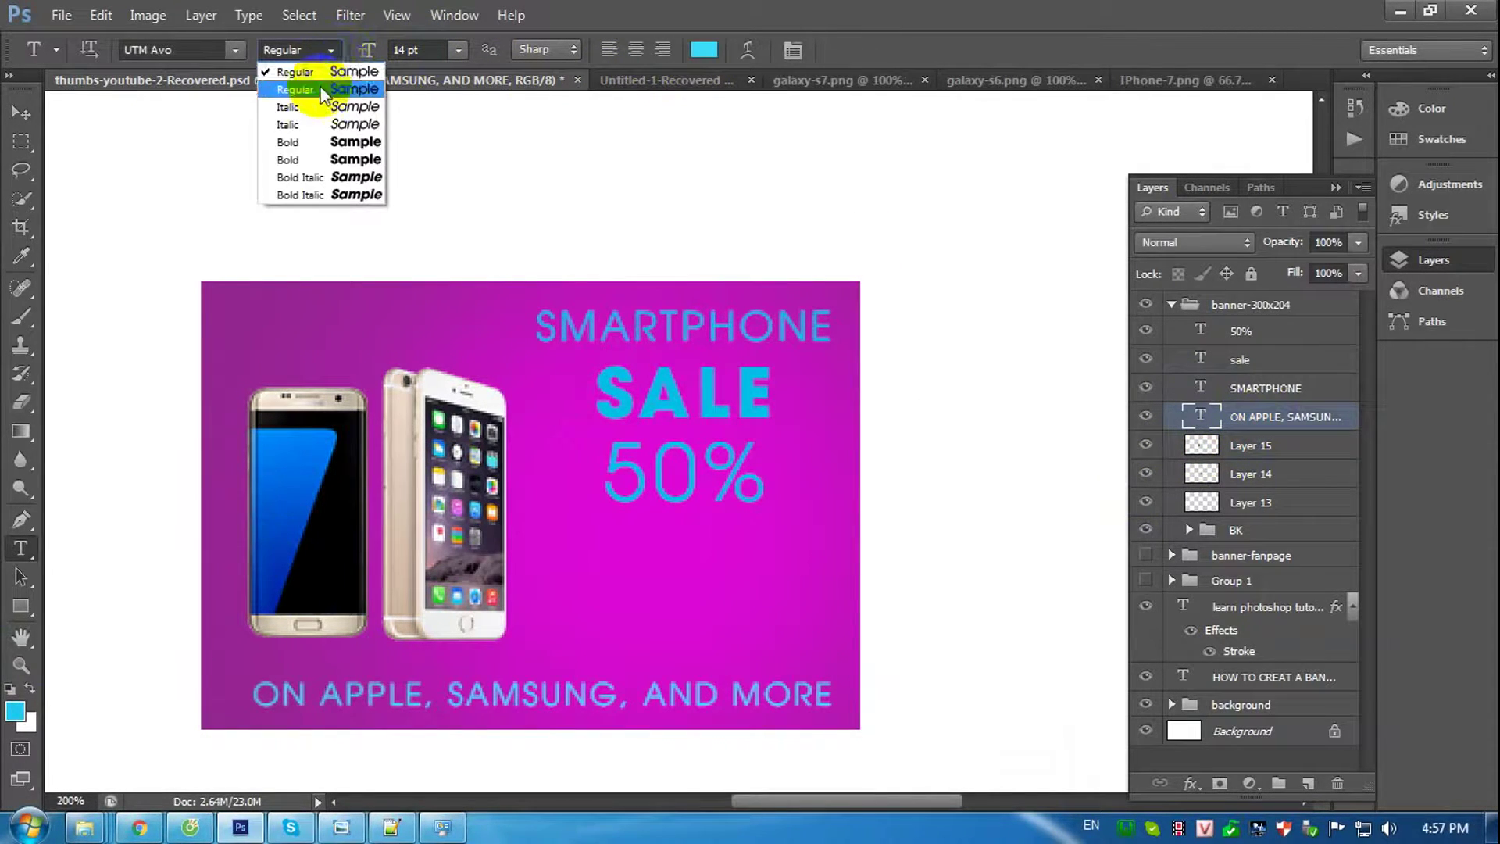
left_click(315, 143)
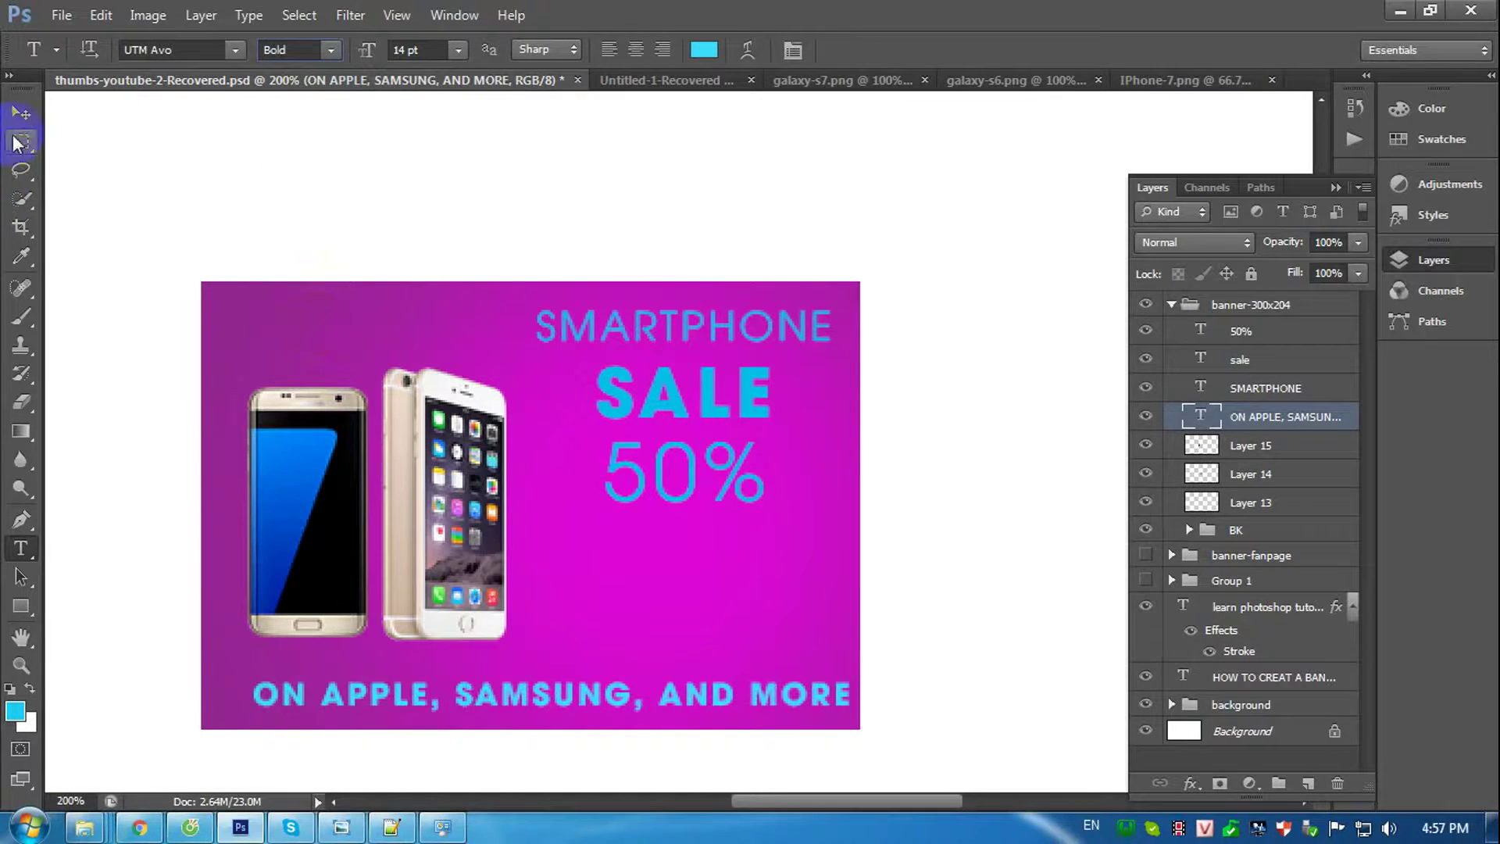
left_click(21, 112)
key("ctrl+t")
key("Left")
key("shift+Left")
key("shift+Left")
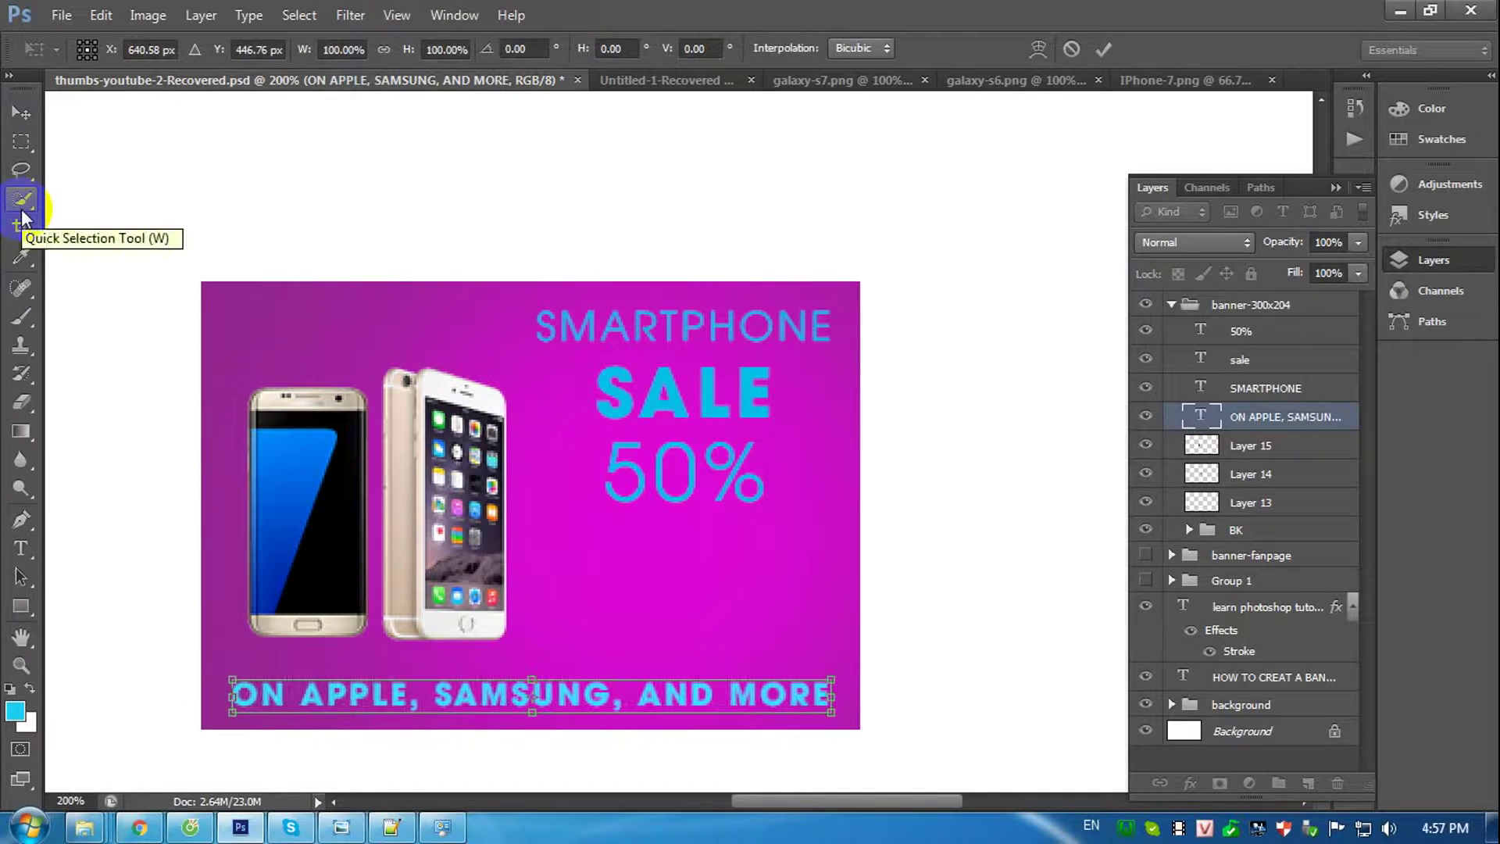
key("Return")
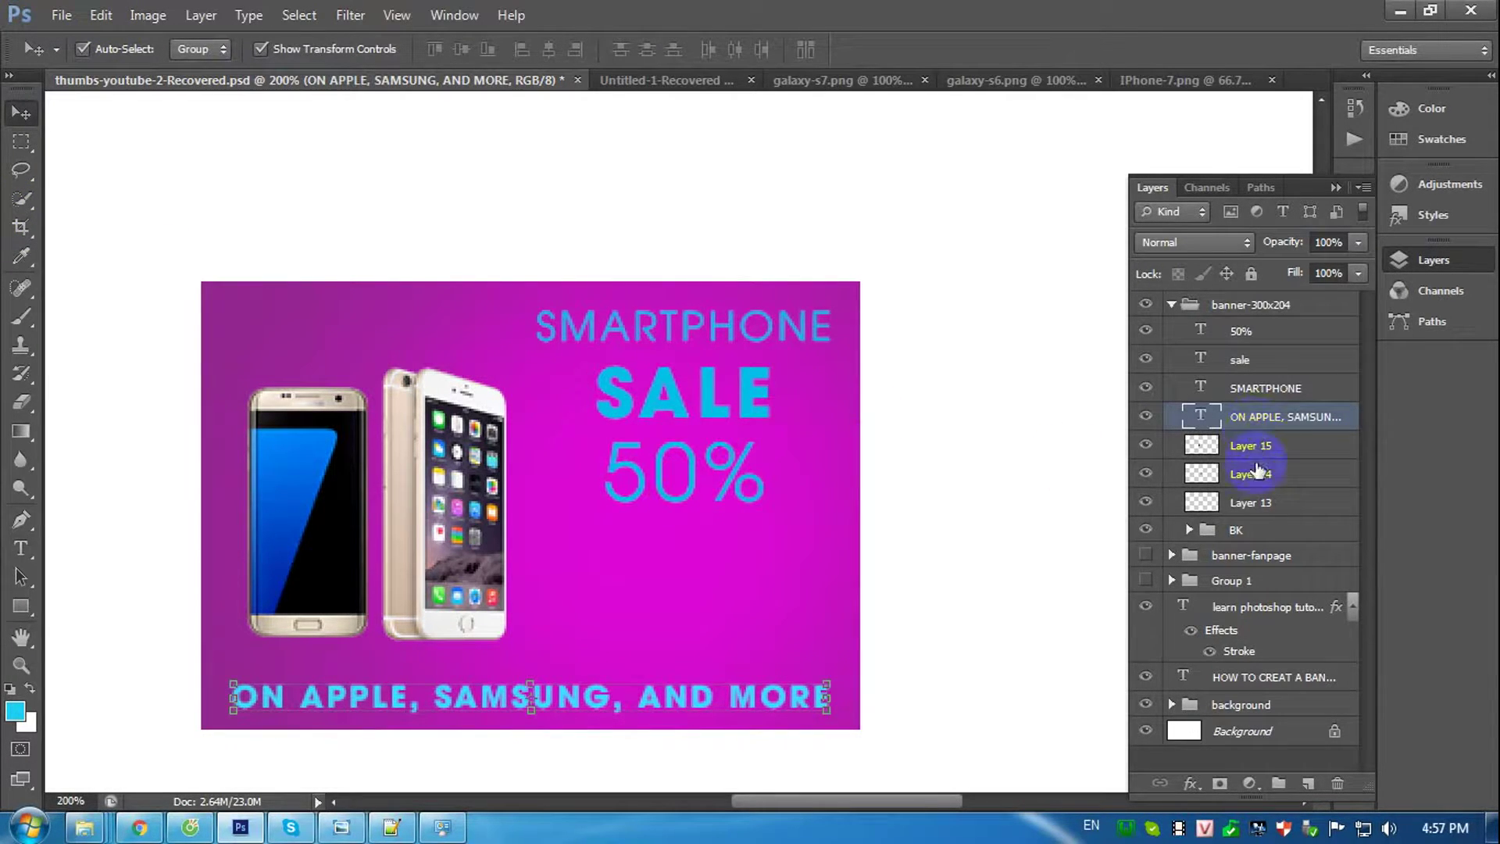
left_click(1258, 360)
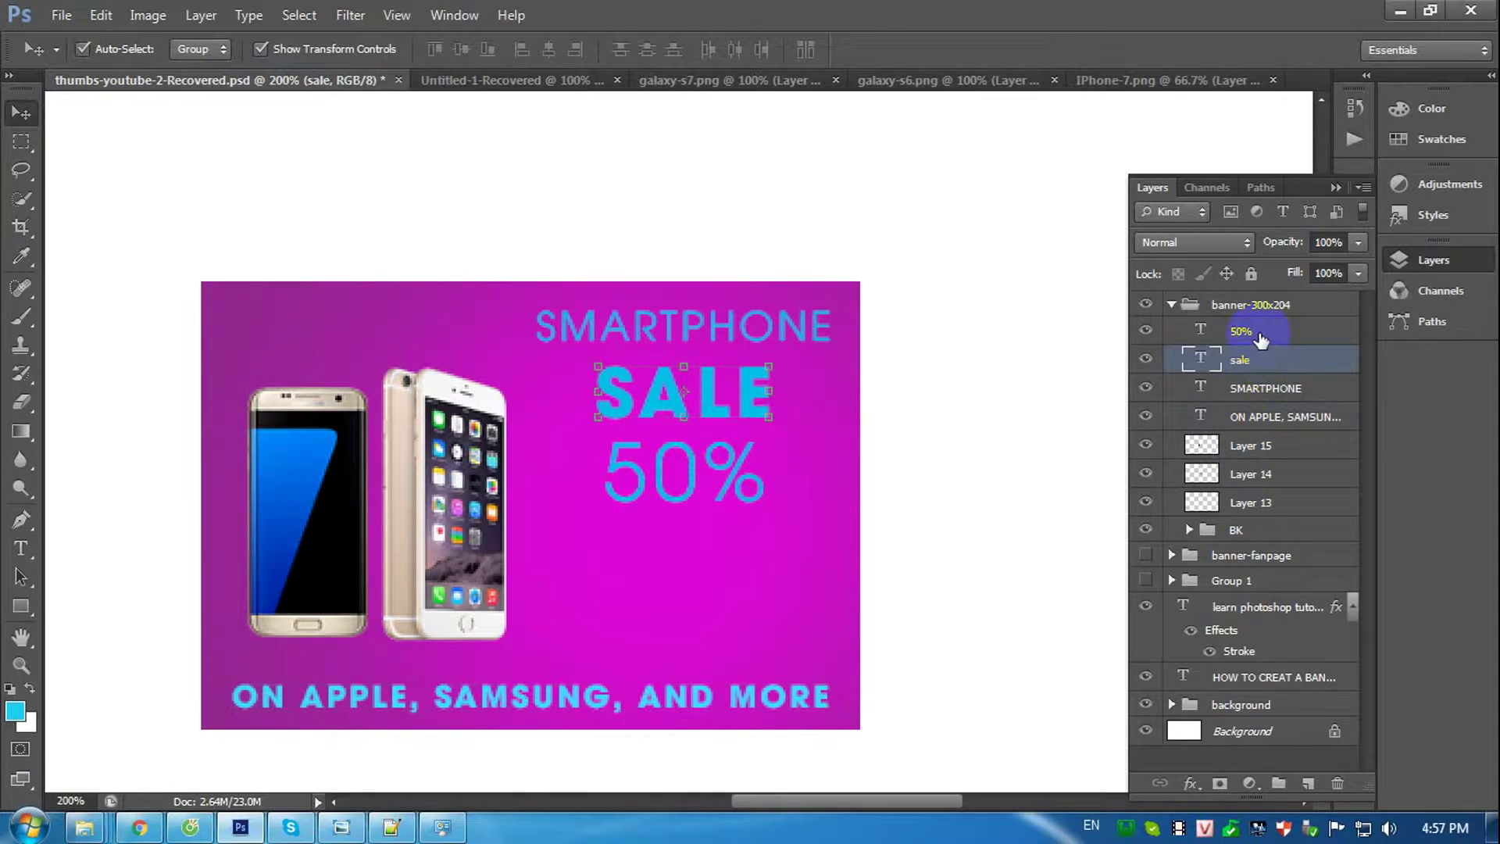
Select SALE and 50% together and move them down and right.
left_click(1259, 336, "shift")
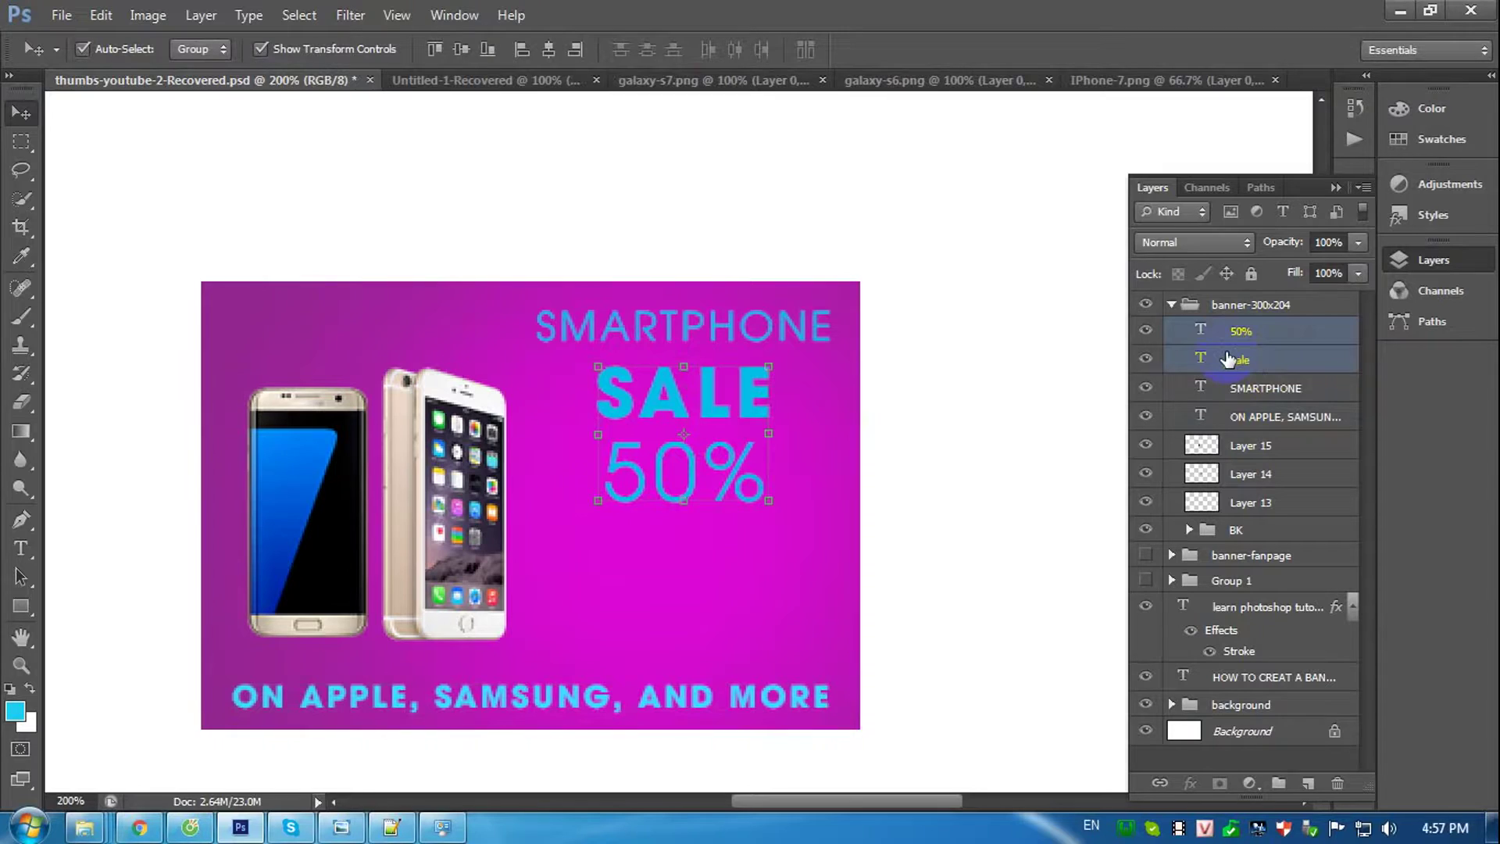
key("shift+Down")
key("shift+Down")
key("shift+Down")
key("shift+Down")
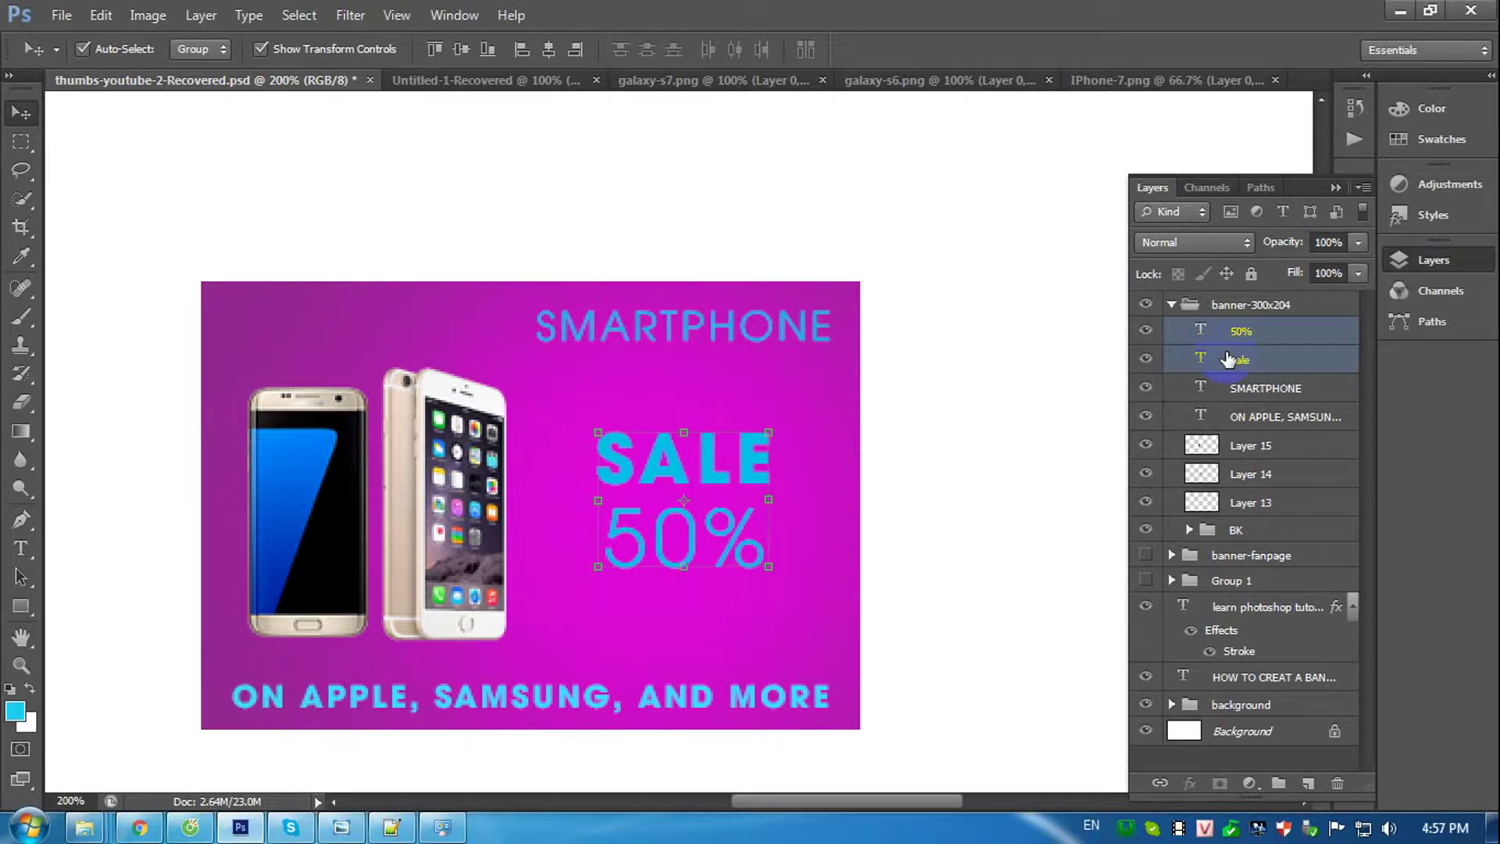
key("shift+Right")
key("Right")
key("Right")
key("Right")
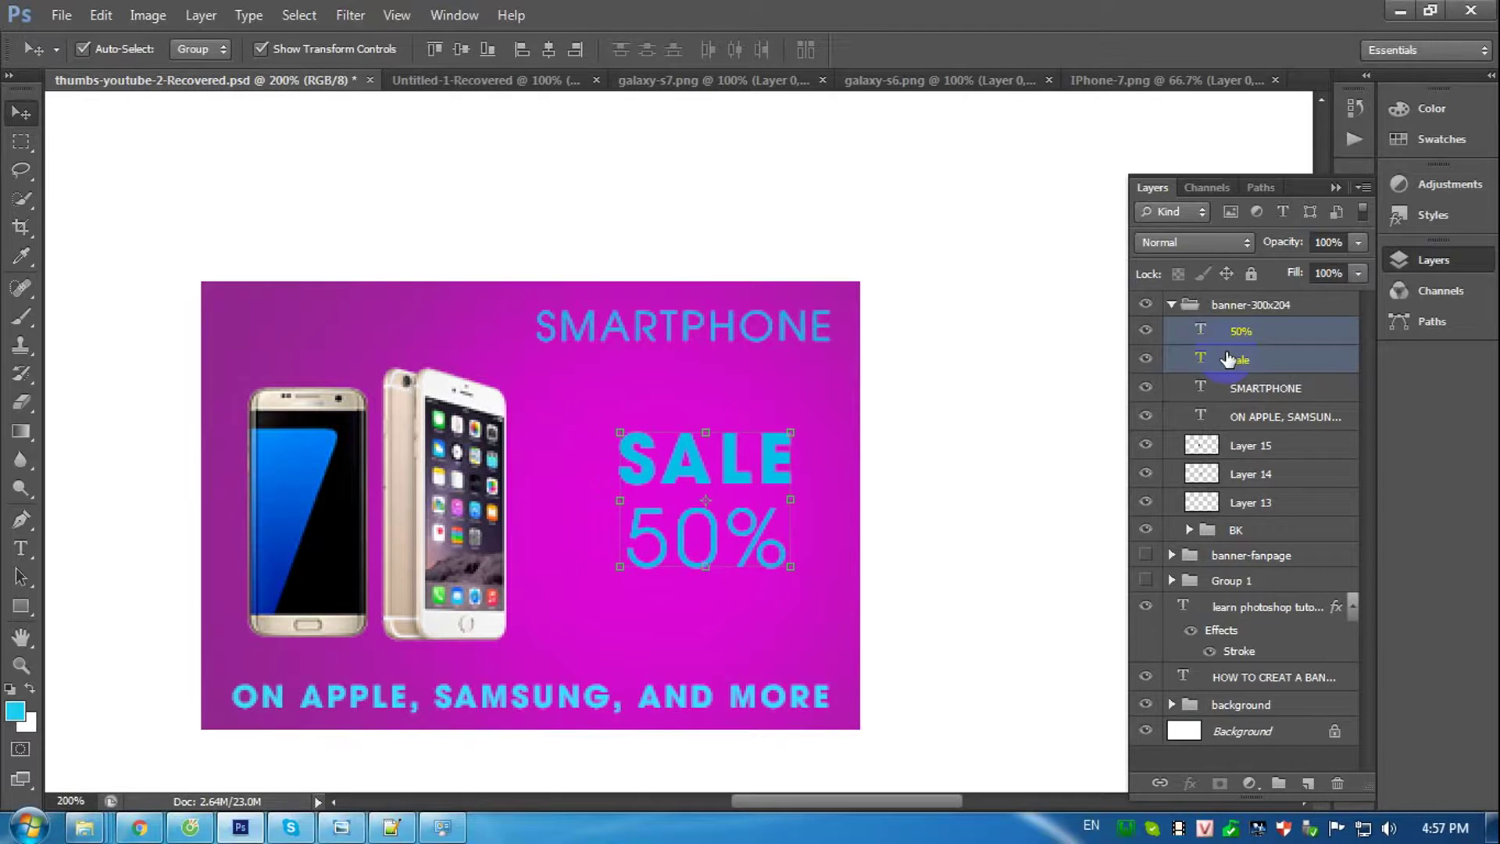
Set SALE and 50% to 36 pt and make the 50% text bold.
key("t")
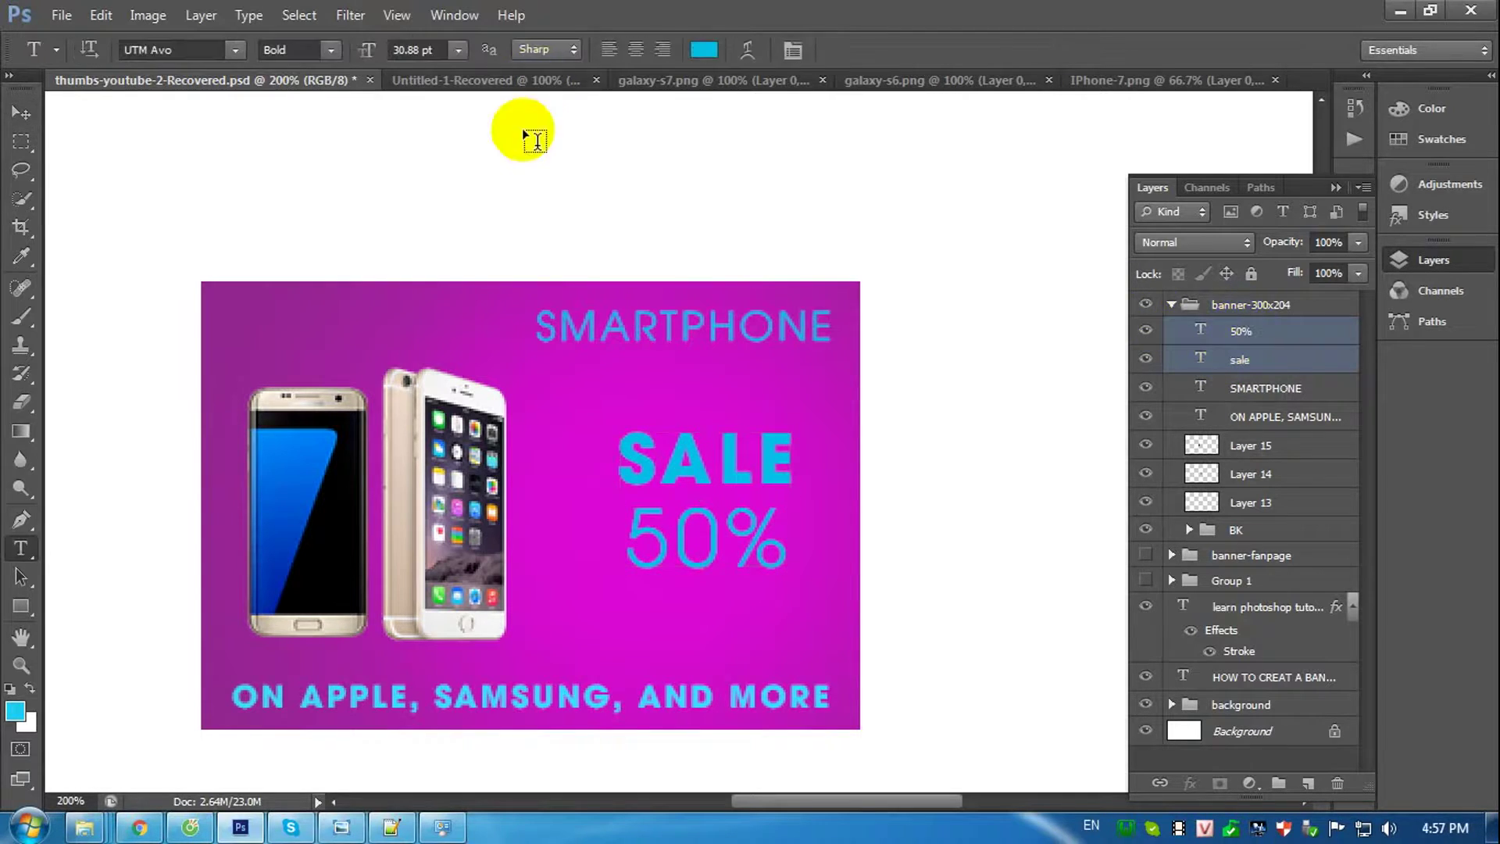
left_click(461, 50)
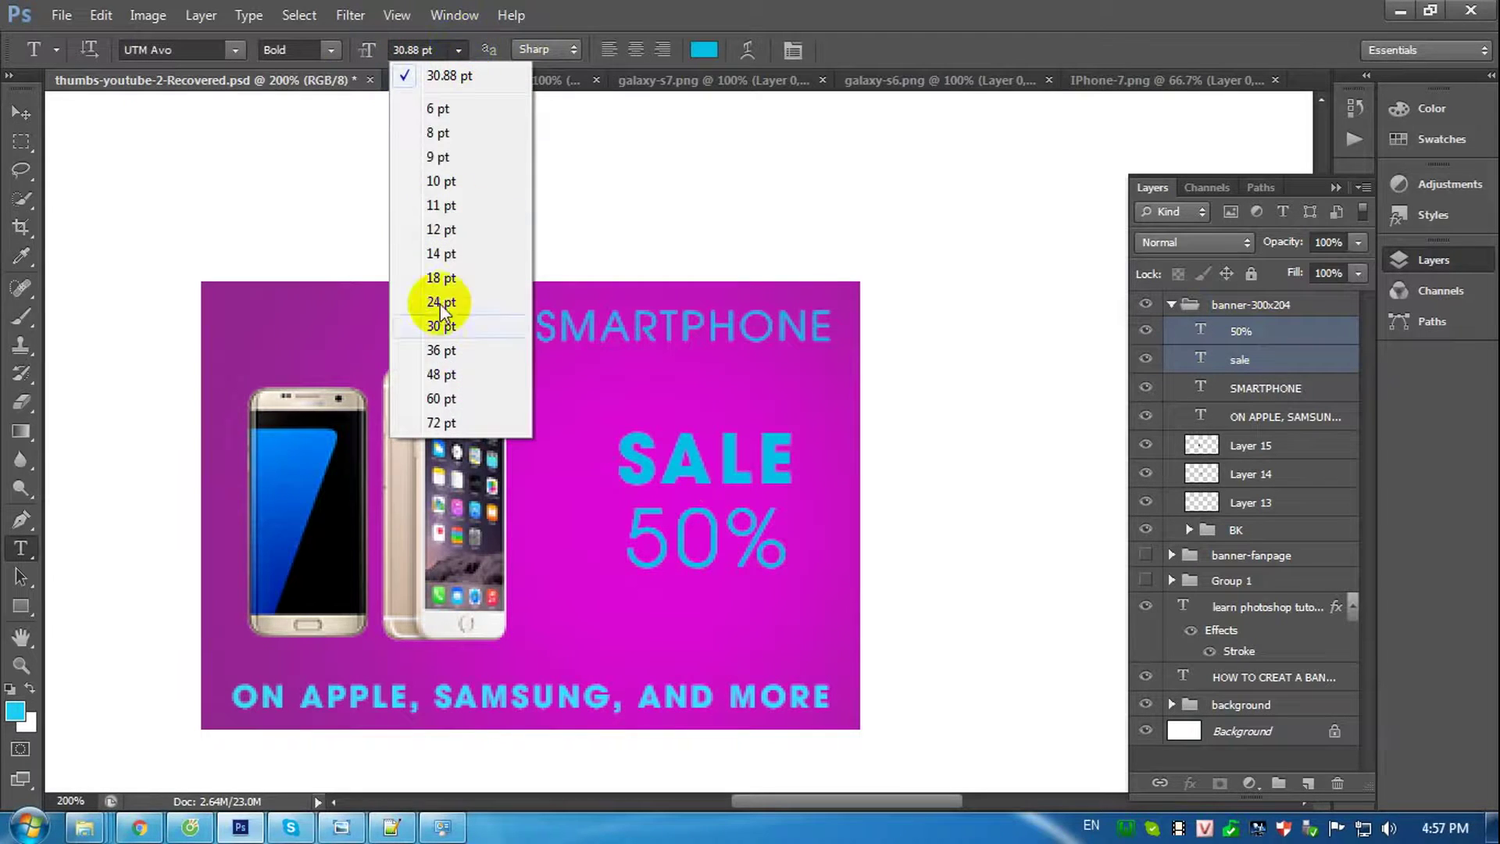
left_click(439, 350)
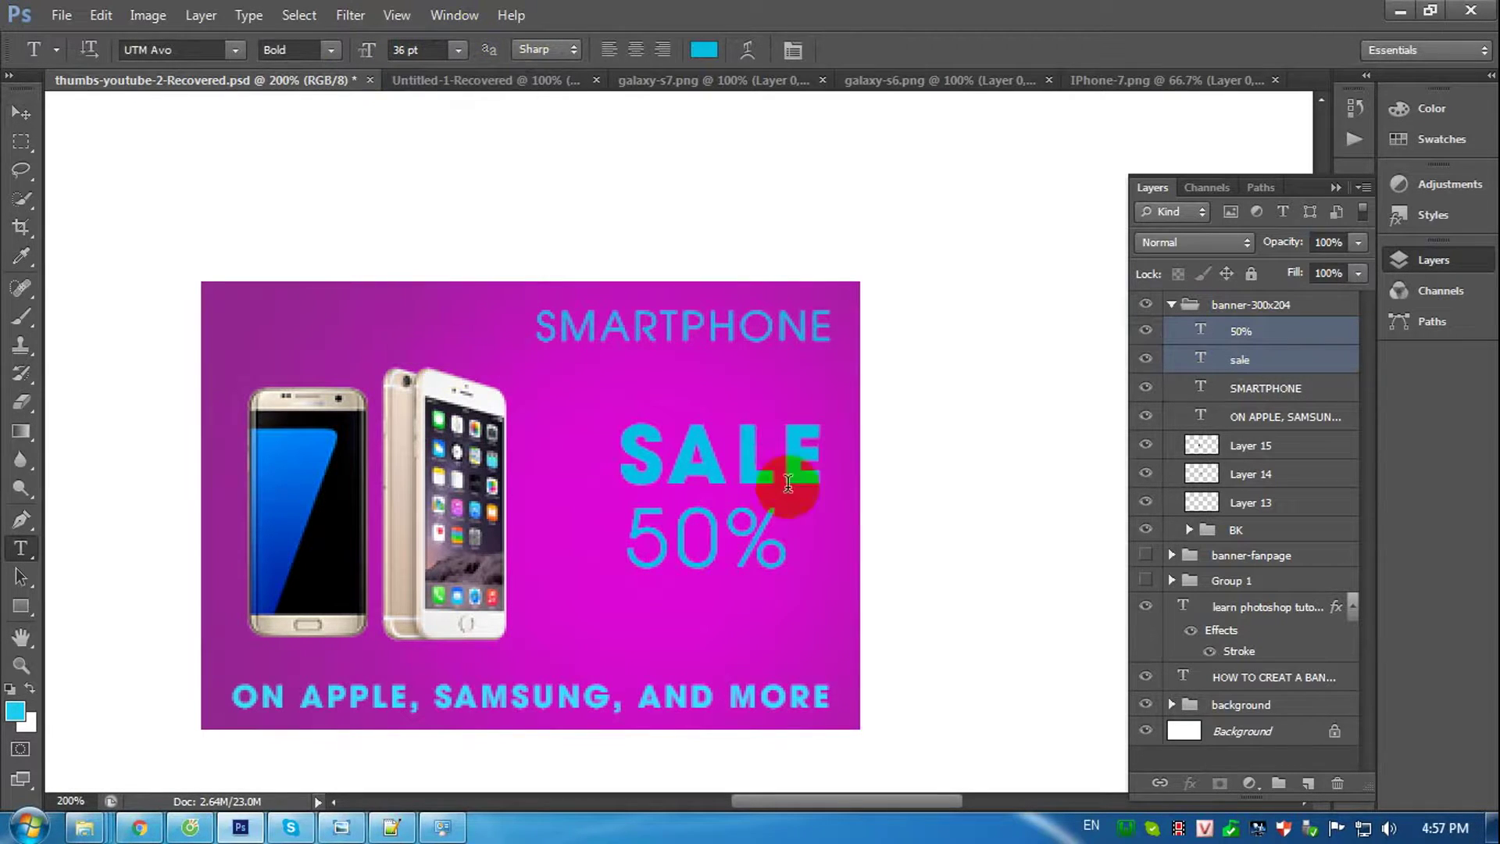
double_click(734, 541)
left_click(458, 50)
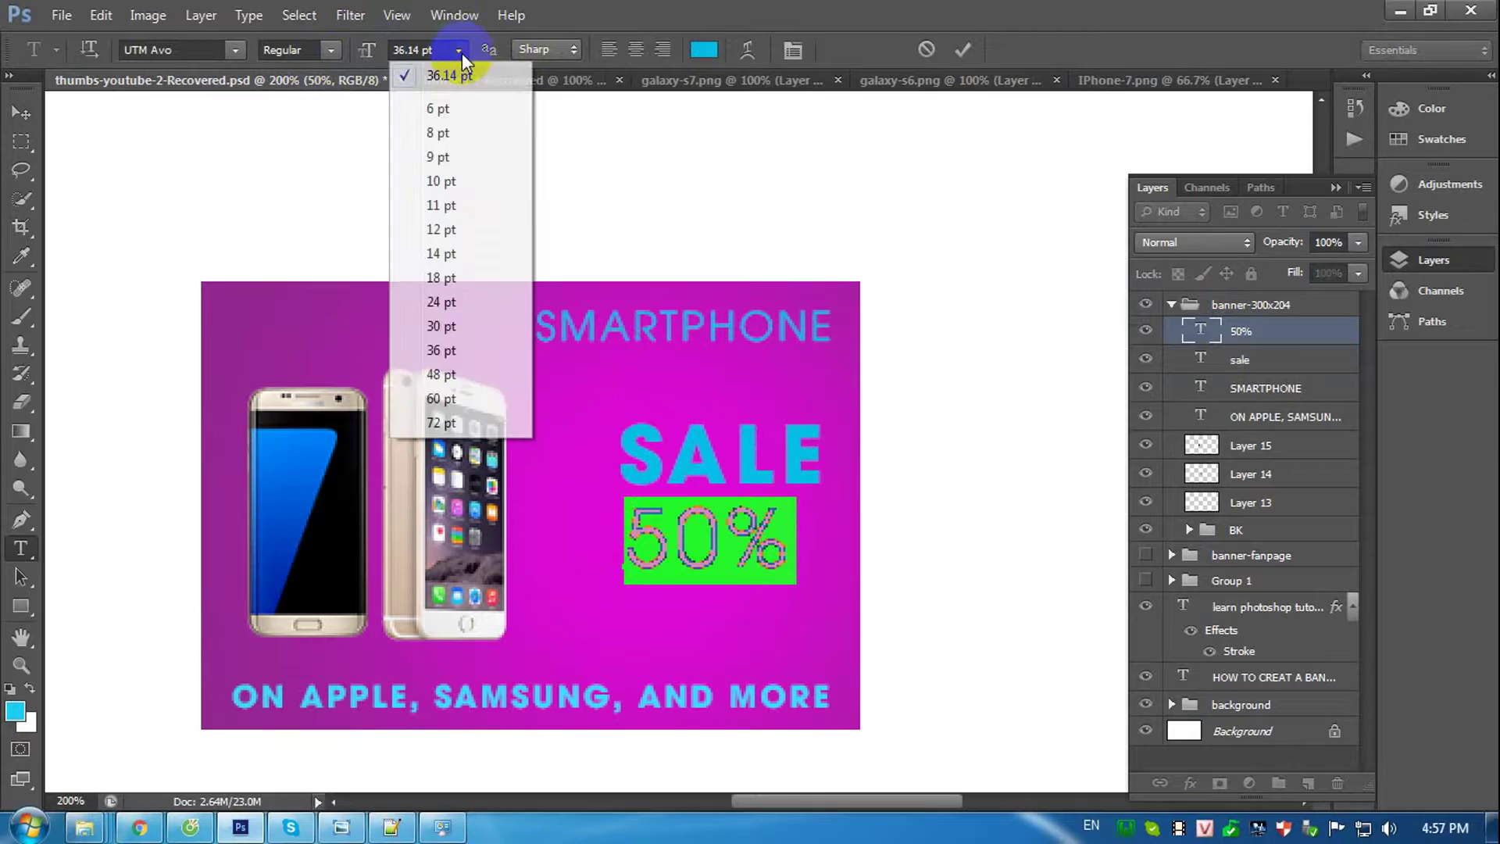
left_click(326, 52)
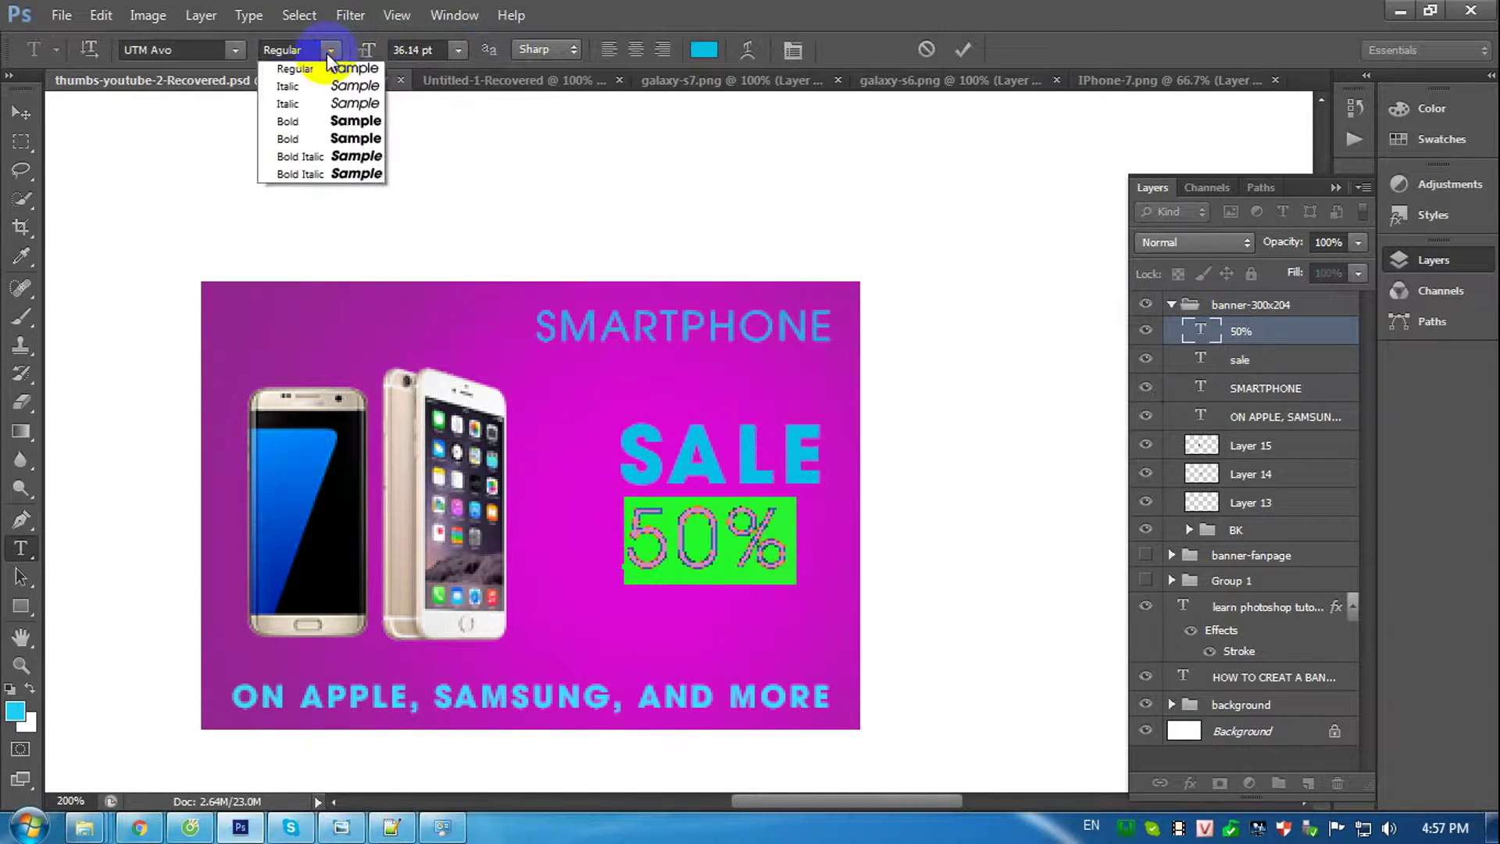
left_click(301, 144)
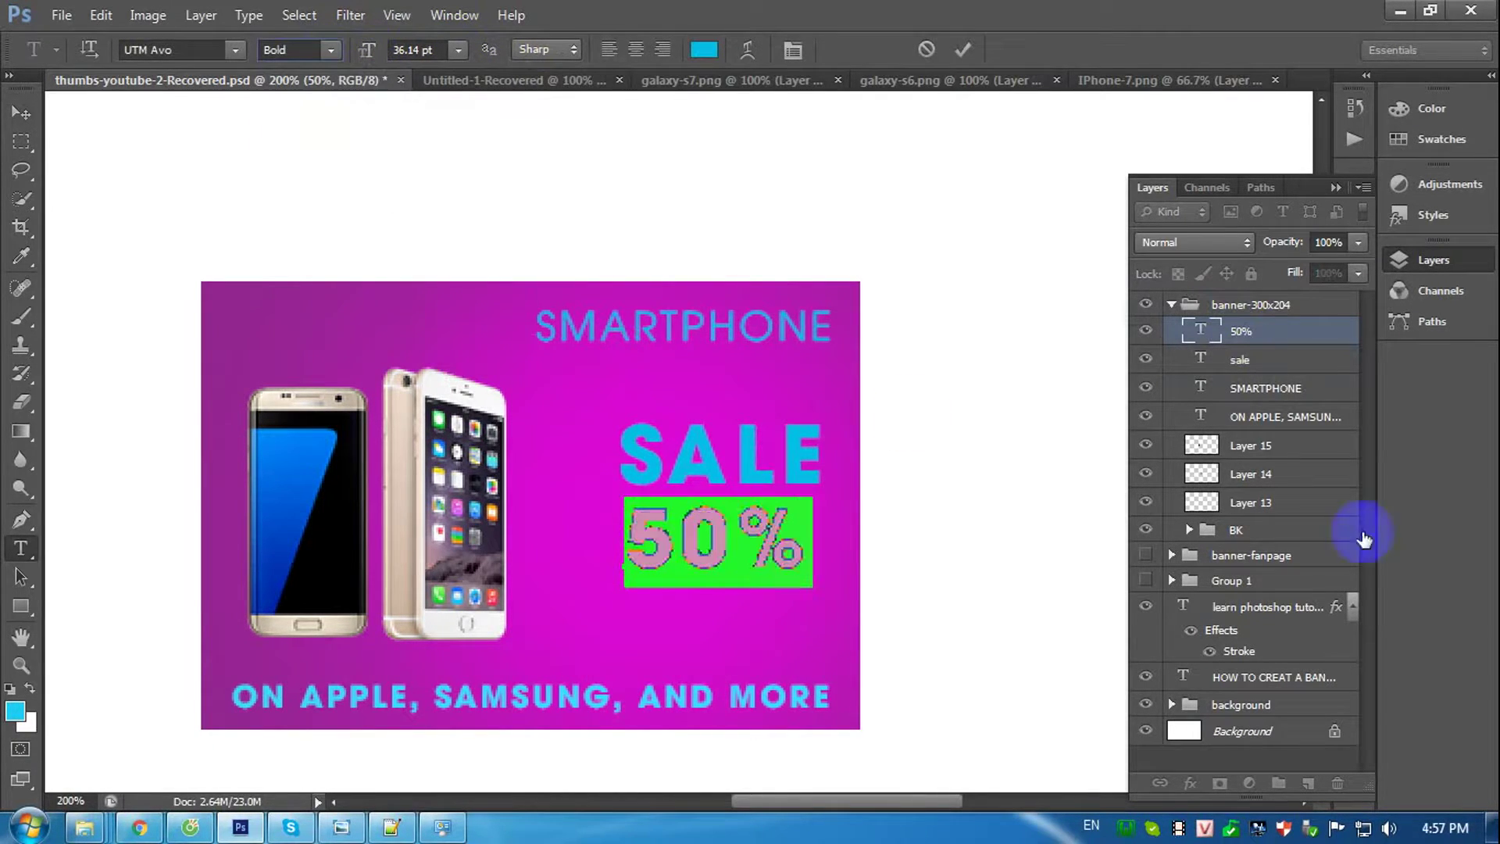
Centre SALE and 50% horizontally with Align Horizontal Centers.
left_click(1255, 359)
left_click(1251, 336, "shift")
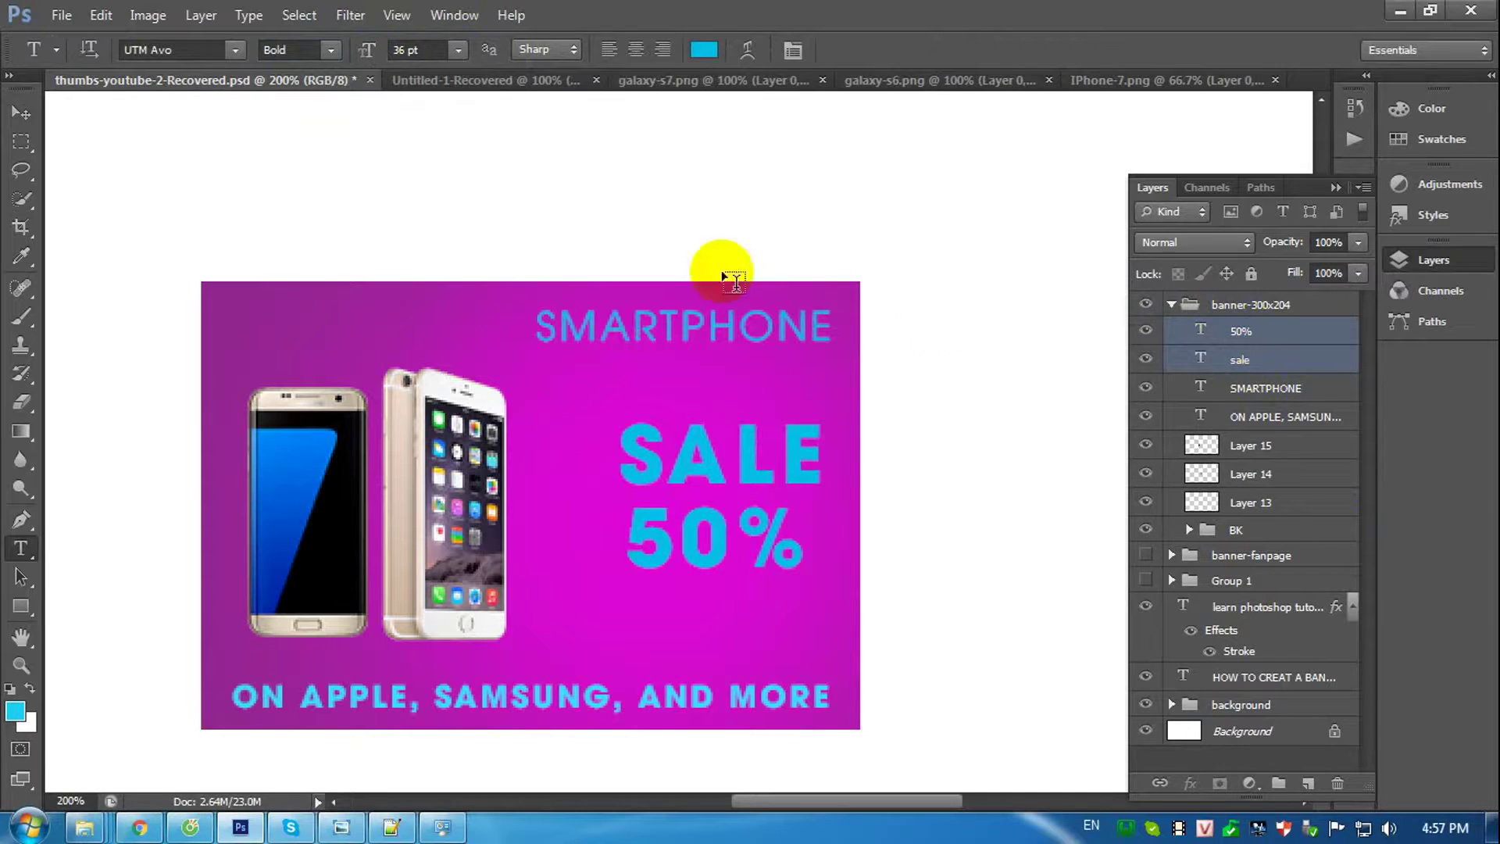
left_click(17, 114)
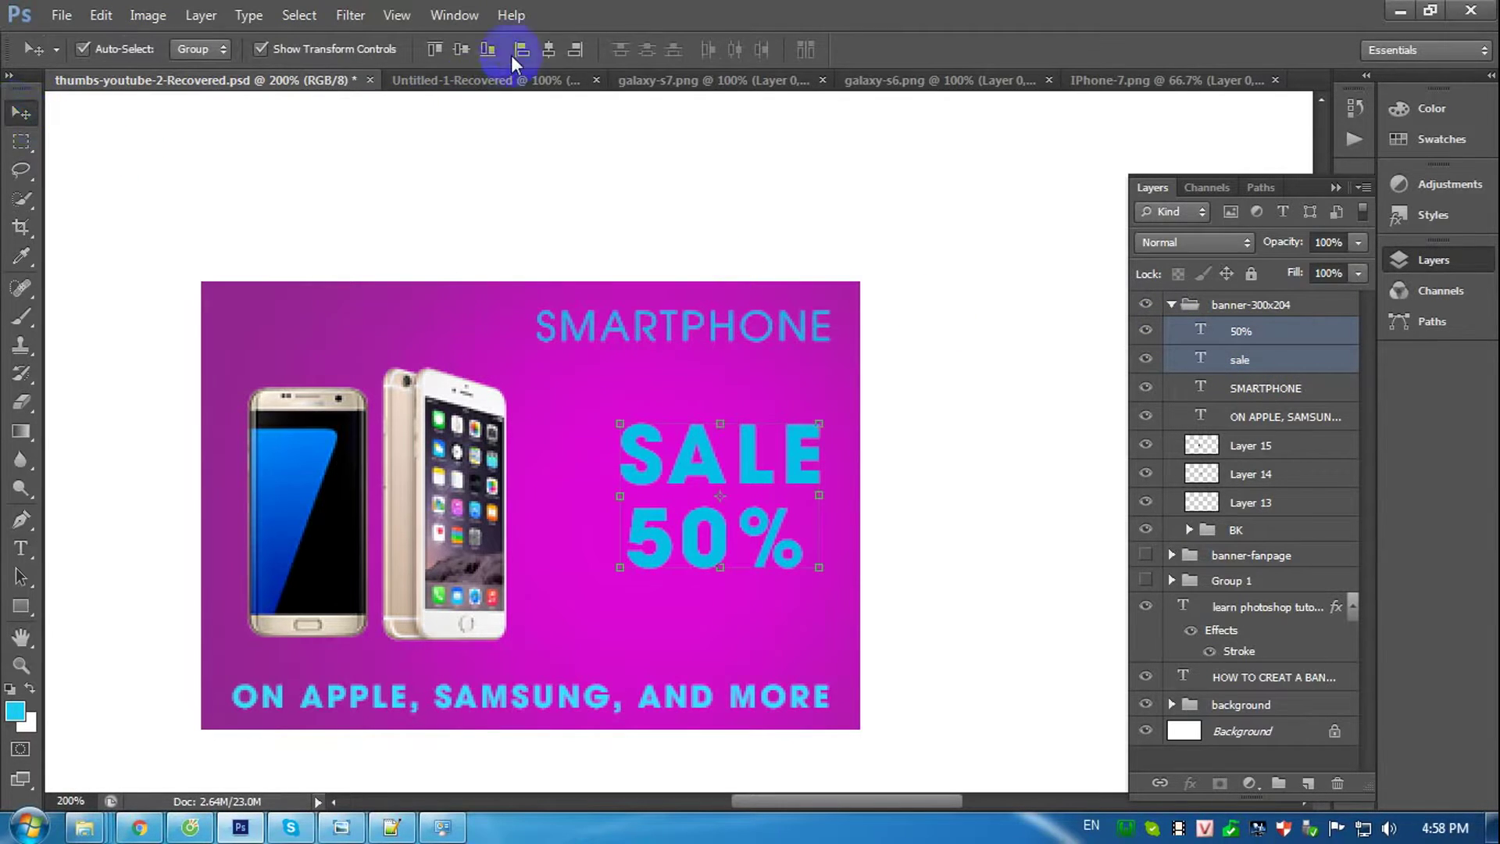
left_click(549, 48)
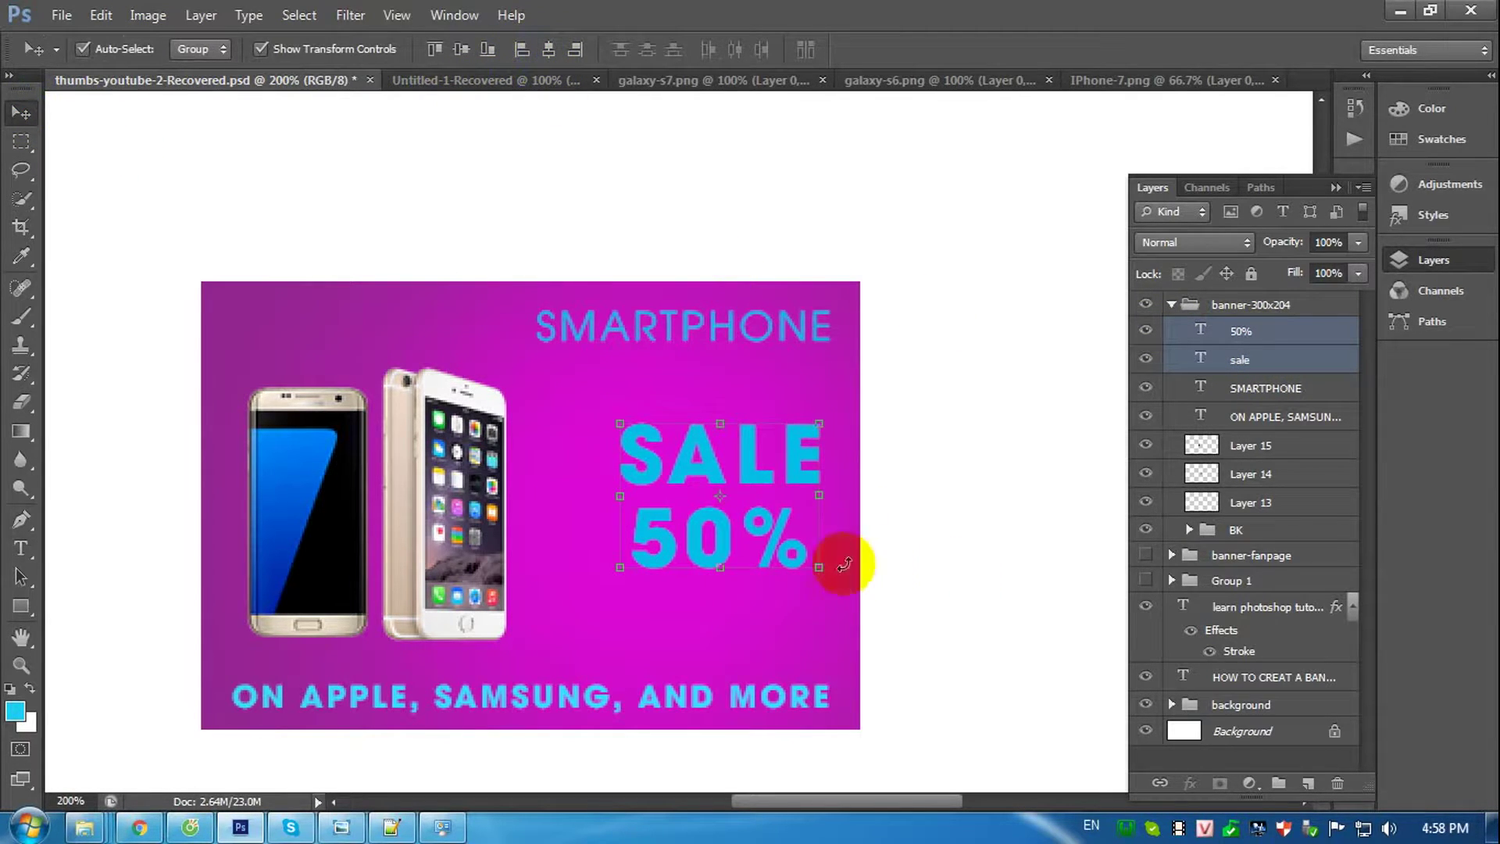
Move the 50% layer alone a little further down.
left_click(716, 547)
right_click(716, 547)
left_click(1246, 359)
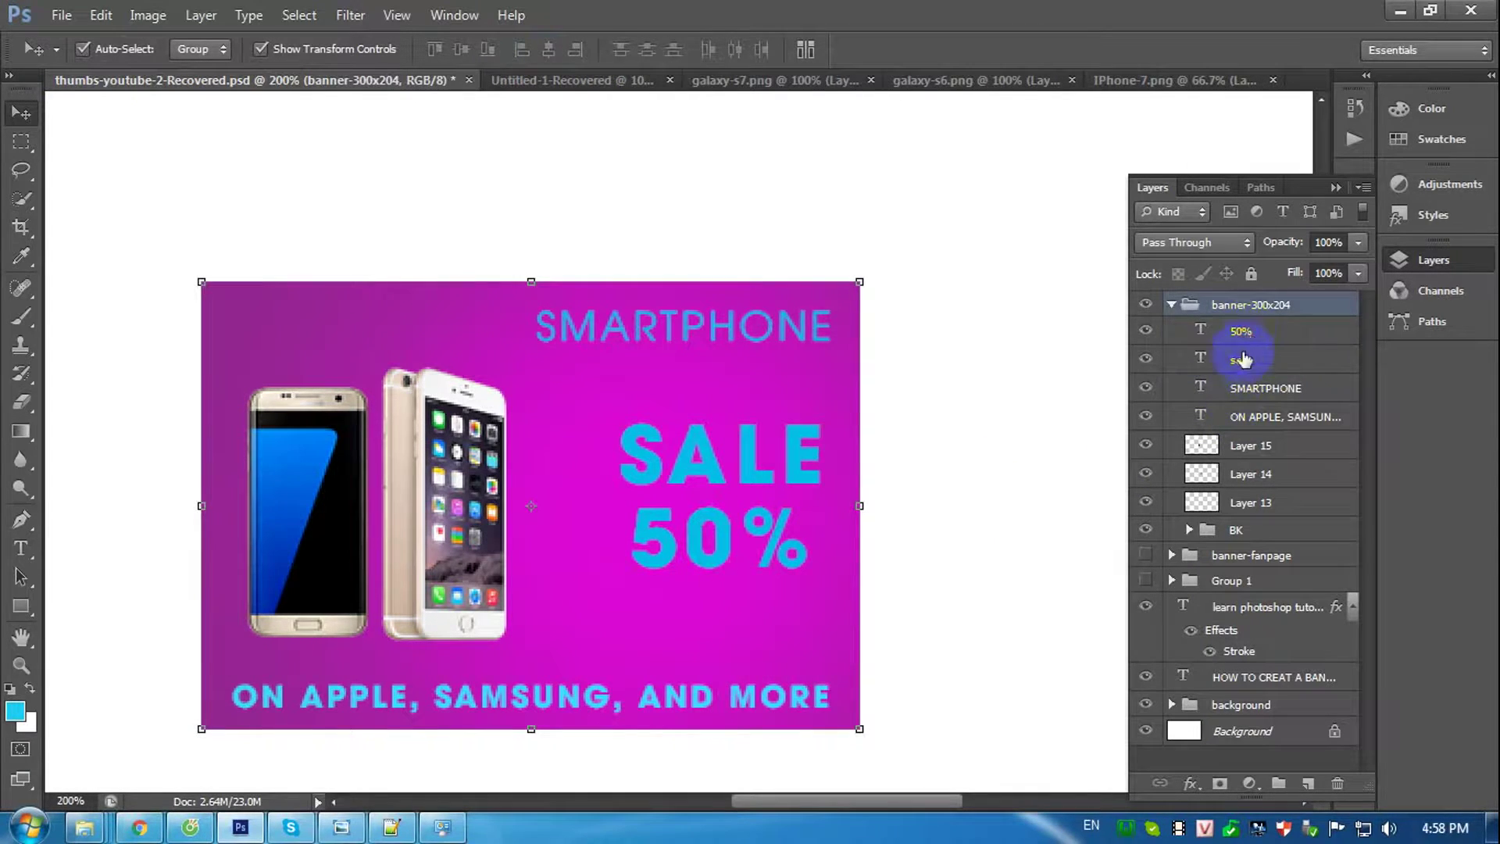
left_click(1259, 334)
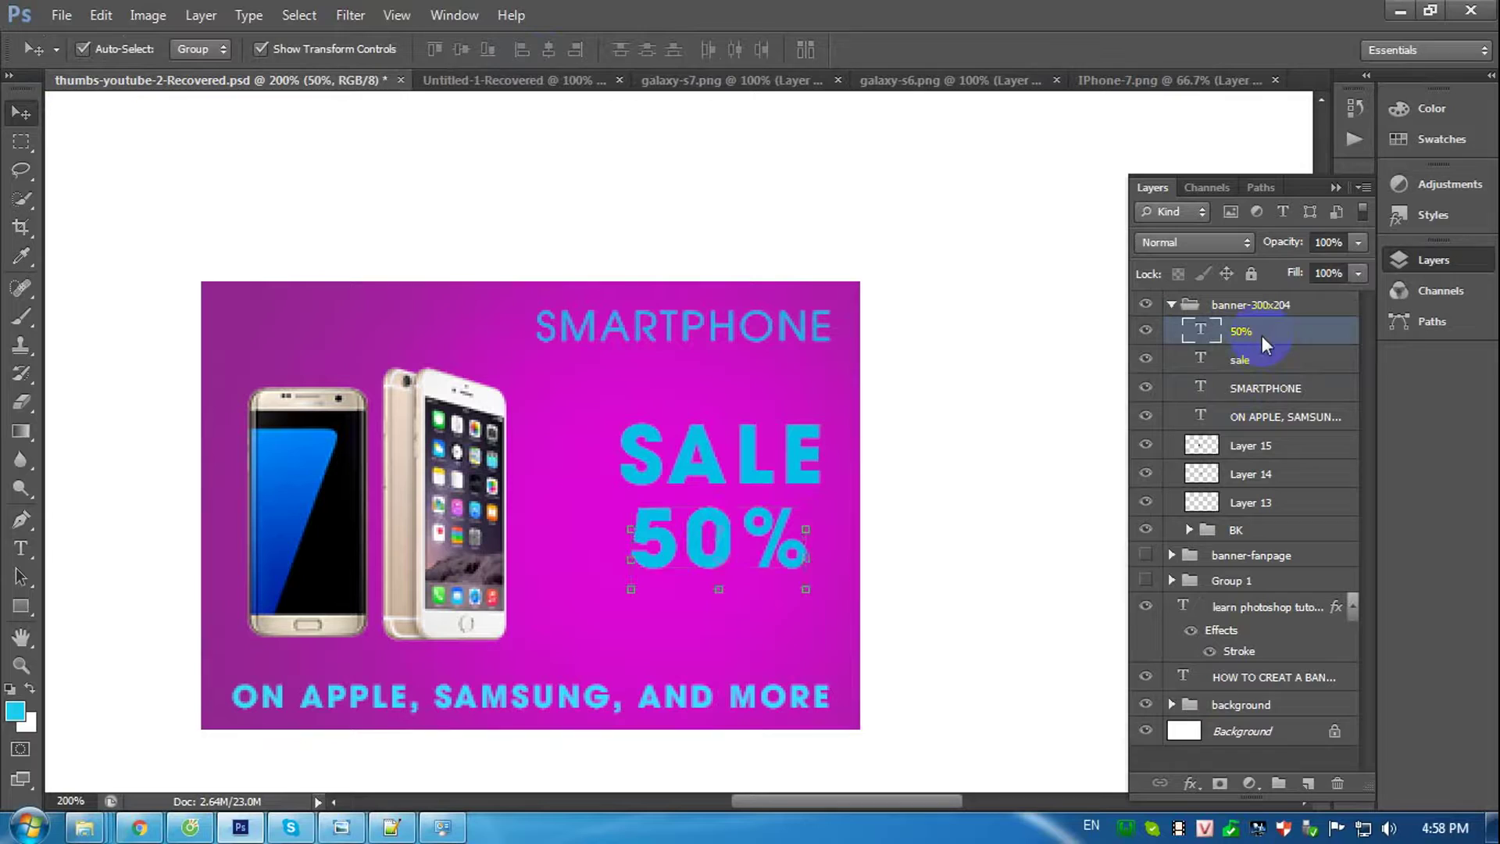
key("Down")
key("Down")
key("Down")
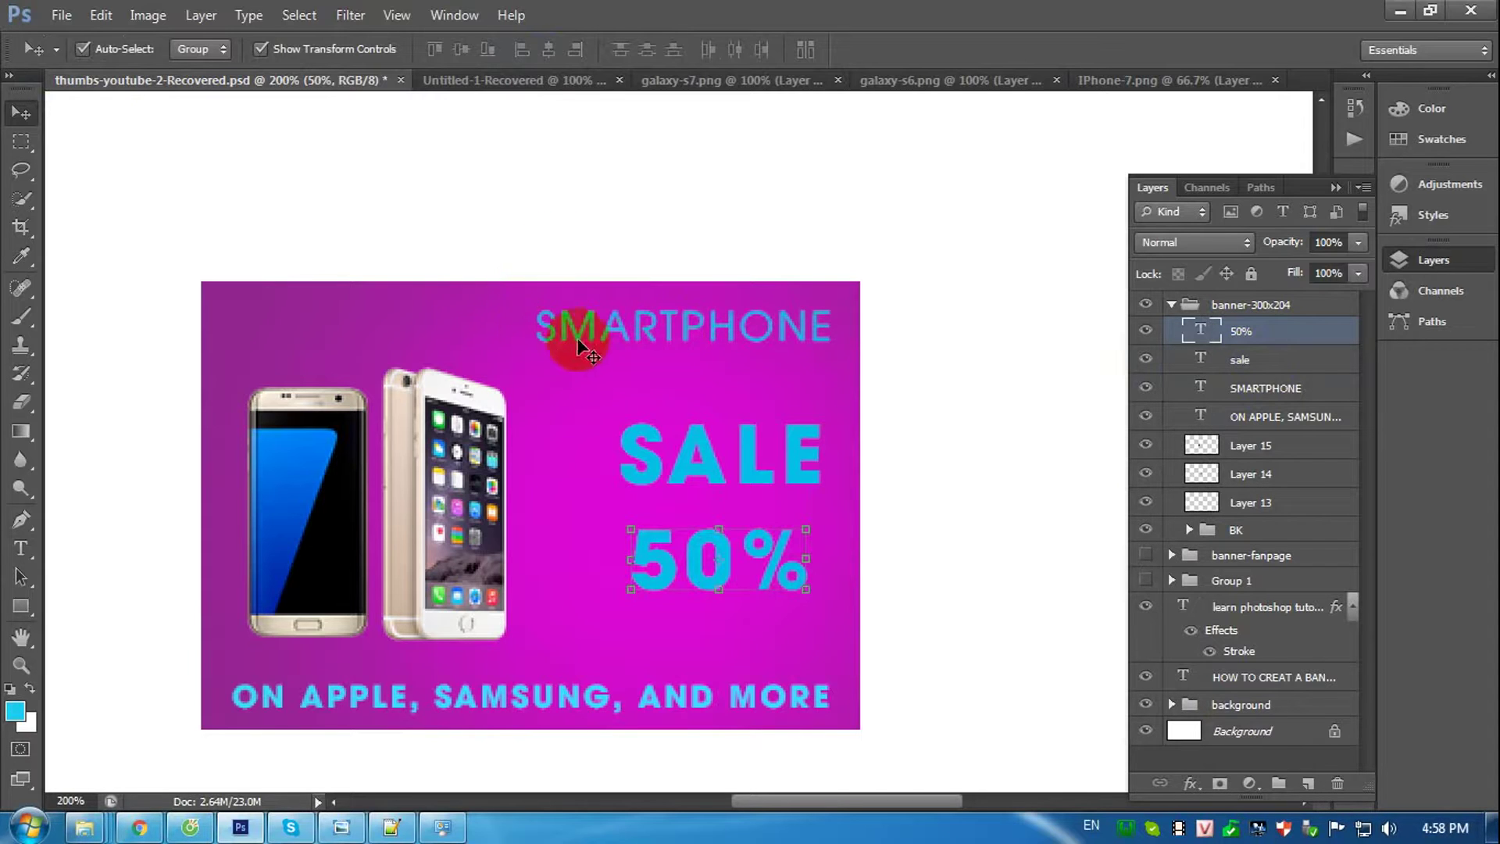
right_click(601, 347)
left_click(652, 356)
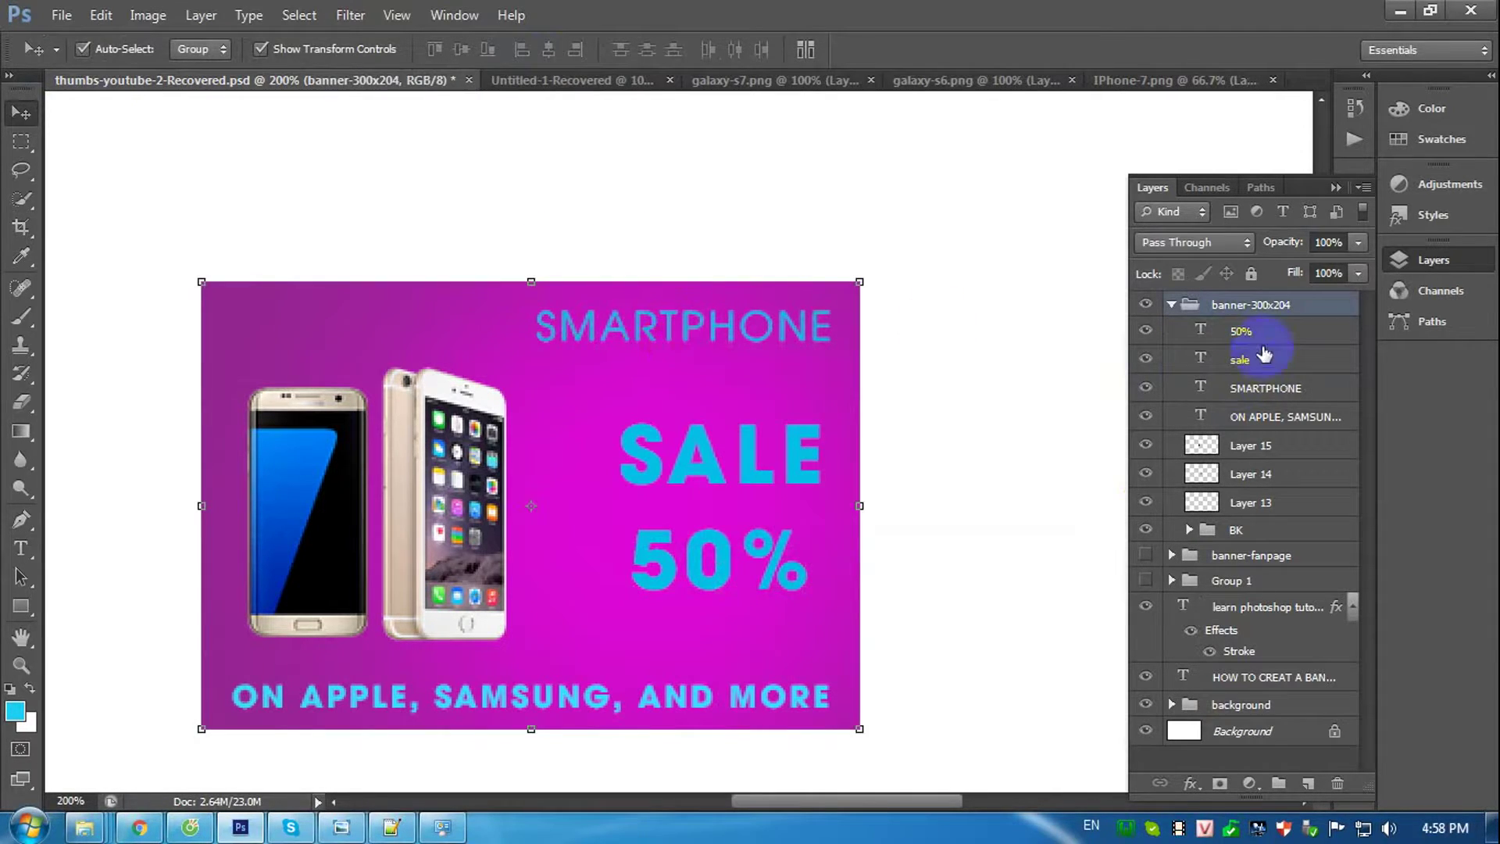
left_click(1253, 389)
Set the SMARTPHONE text to 24 pt.
key("t")
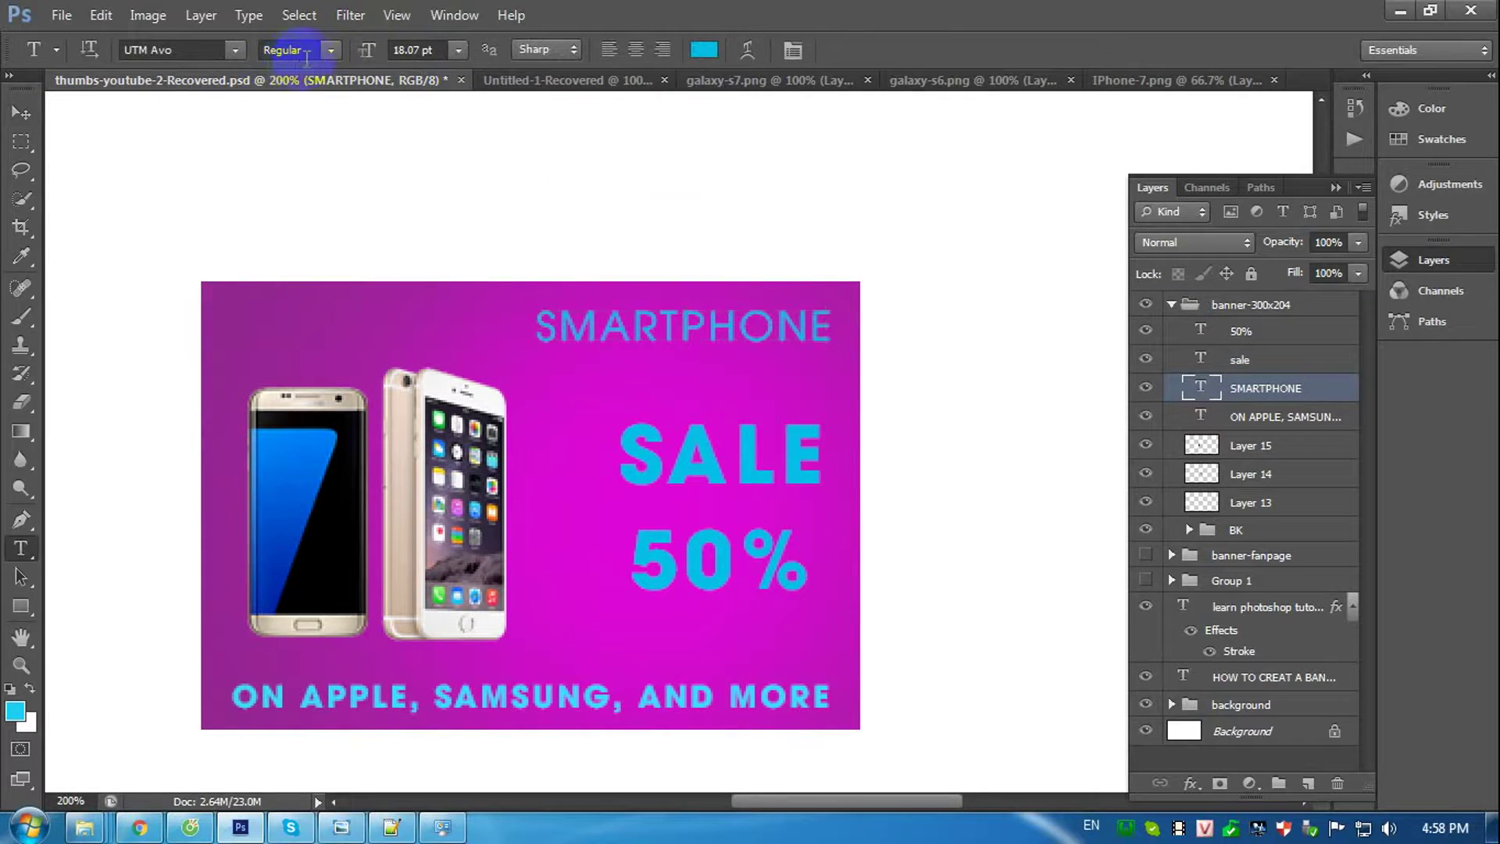
left_click(458, 50)
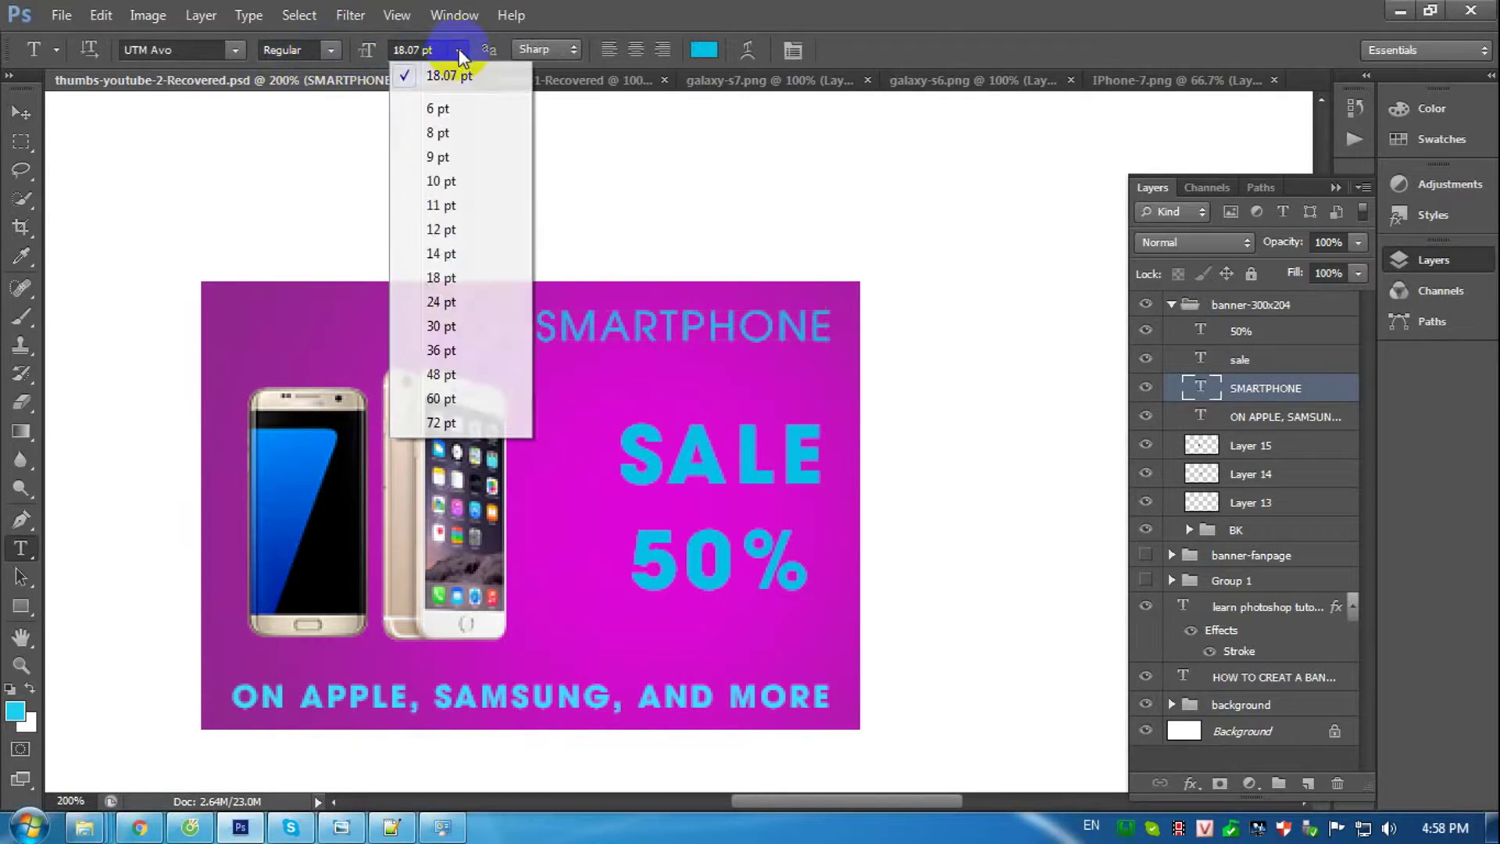
left_click(457, 302)
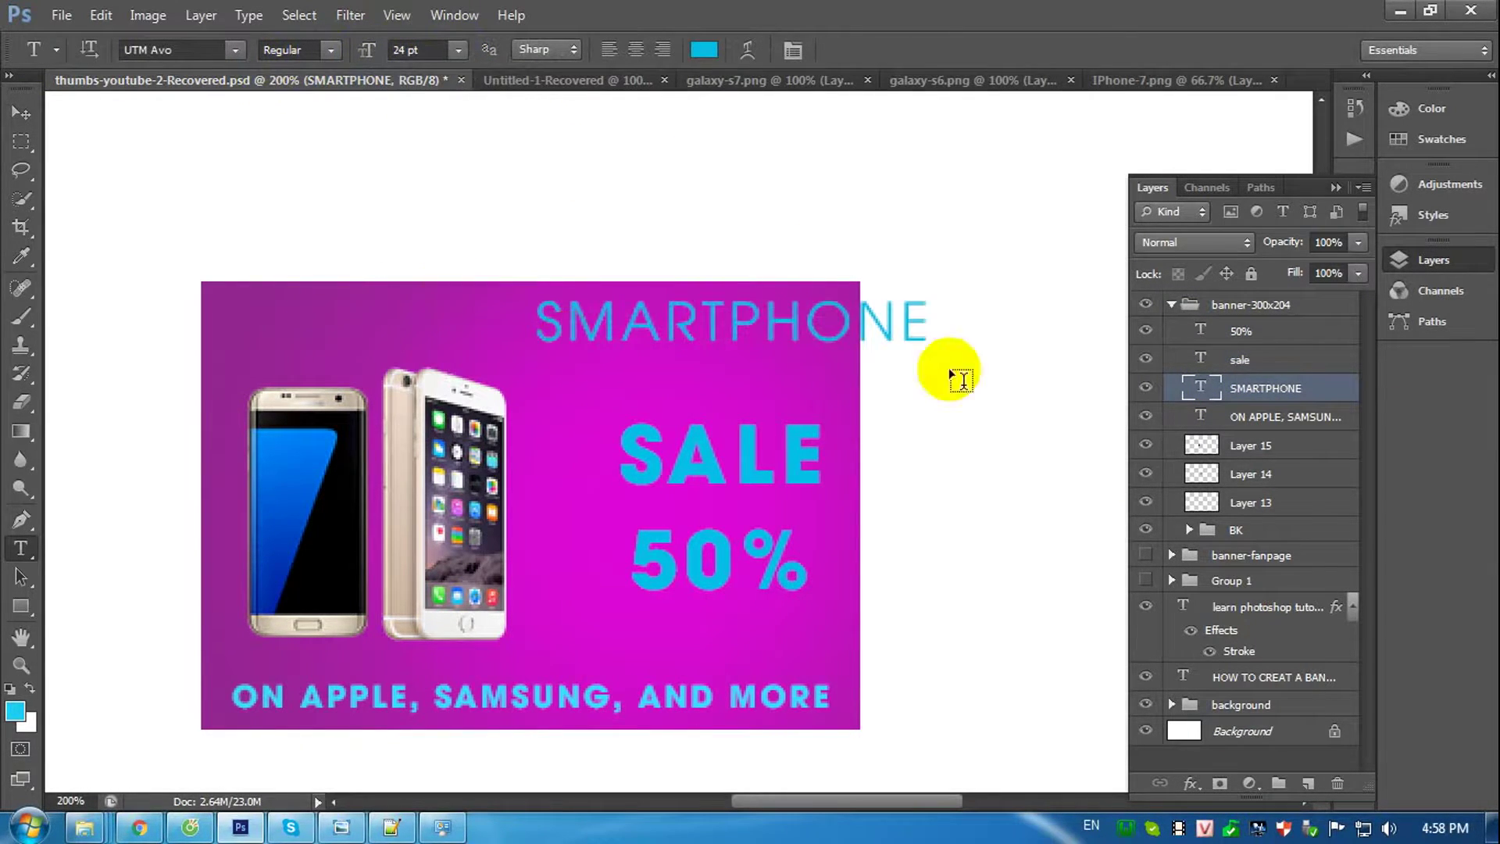
Nudge SMARTPHONE left and down so it fits inside the banner's top edge.
left_click(16, 116)
left_click(653, 318)
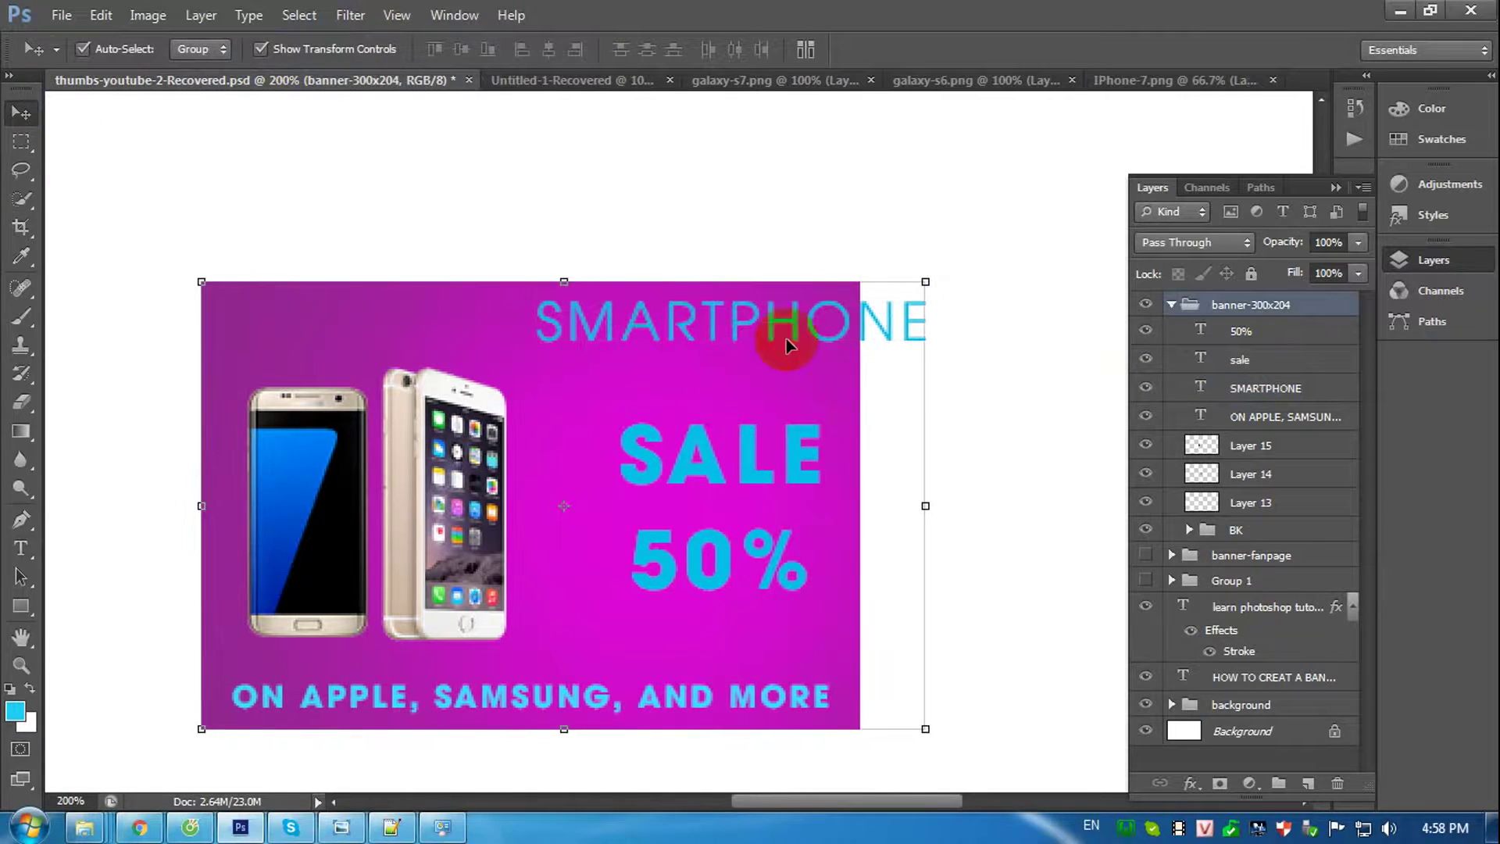
left_click(1276, 397)
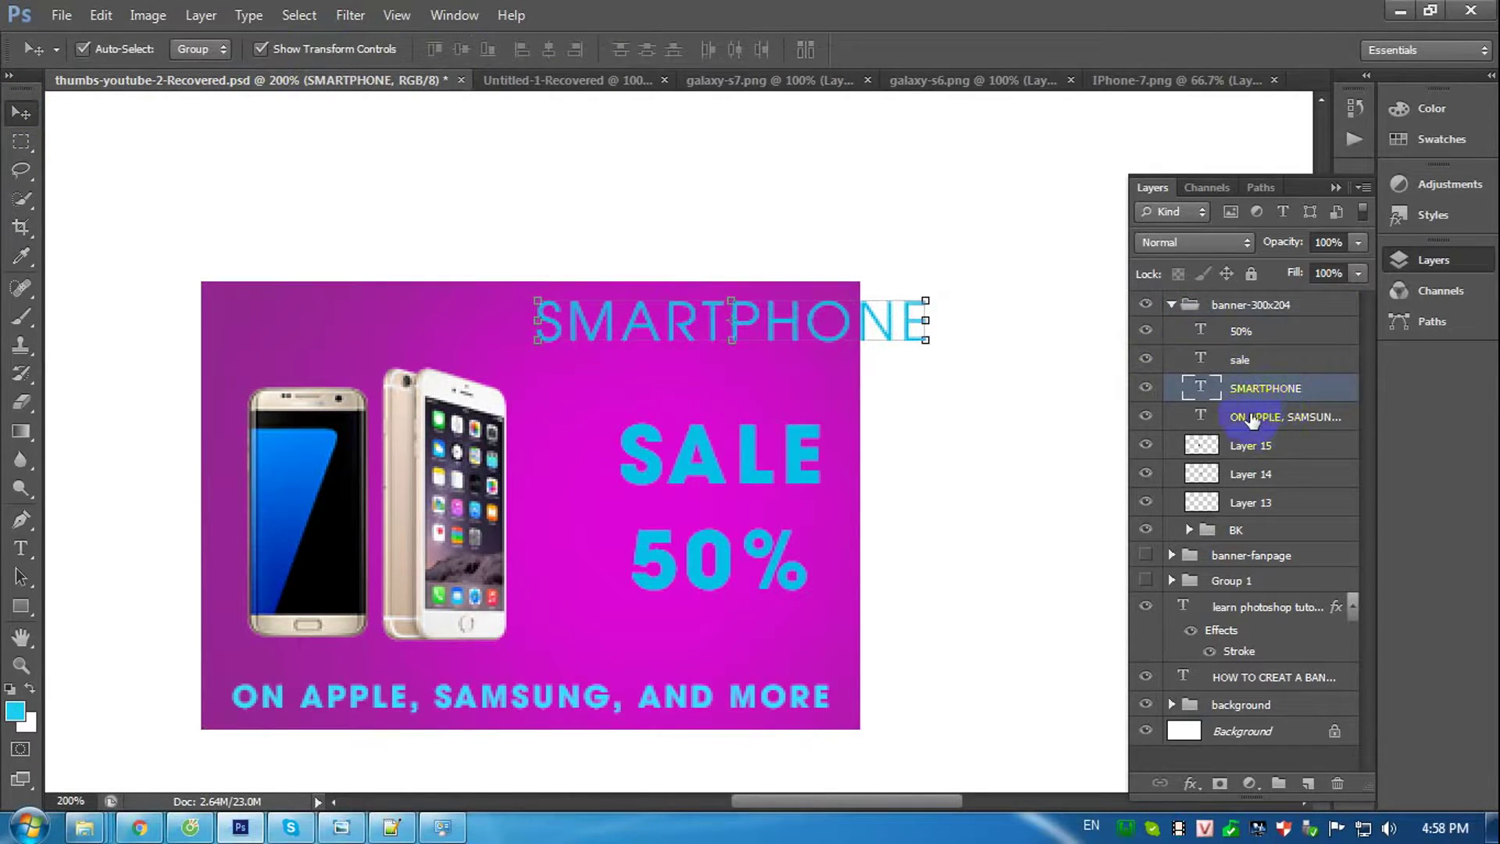
key("ctrl+t")
key("shift+Left")
key("shift+Left")
key("shift+Left")
key("shift+Left")
key("shift+Down")
key("shift+Left")
key("shift+Left")
key("Right")
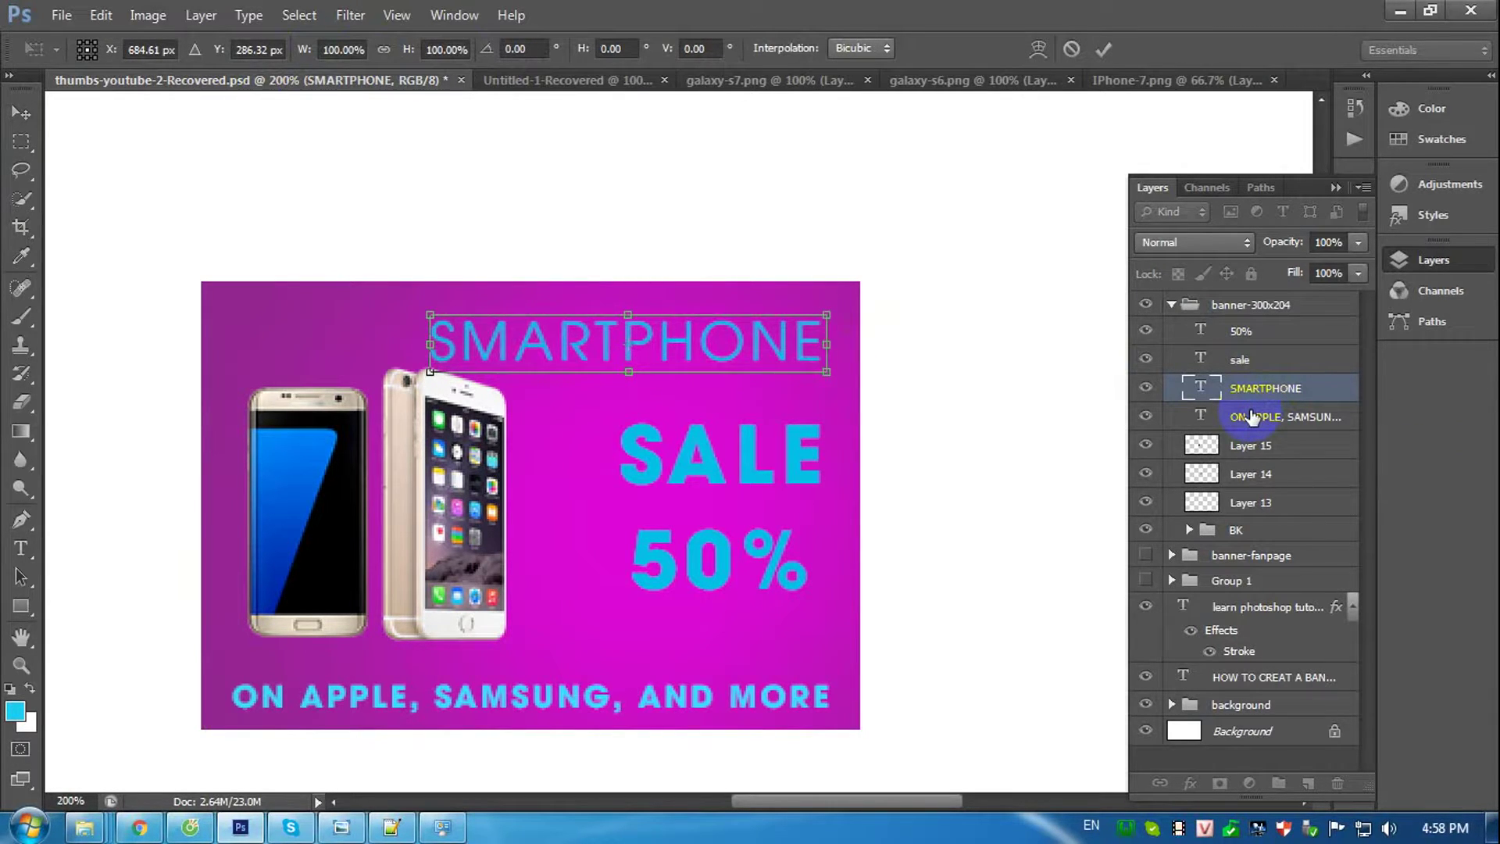
key("Return")
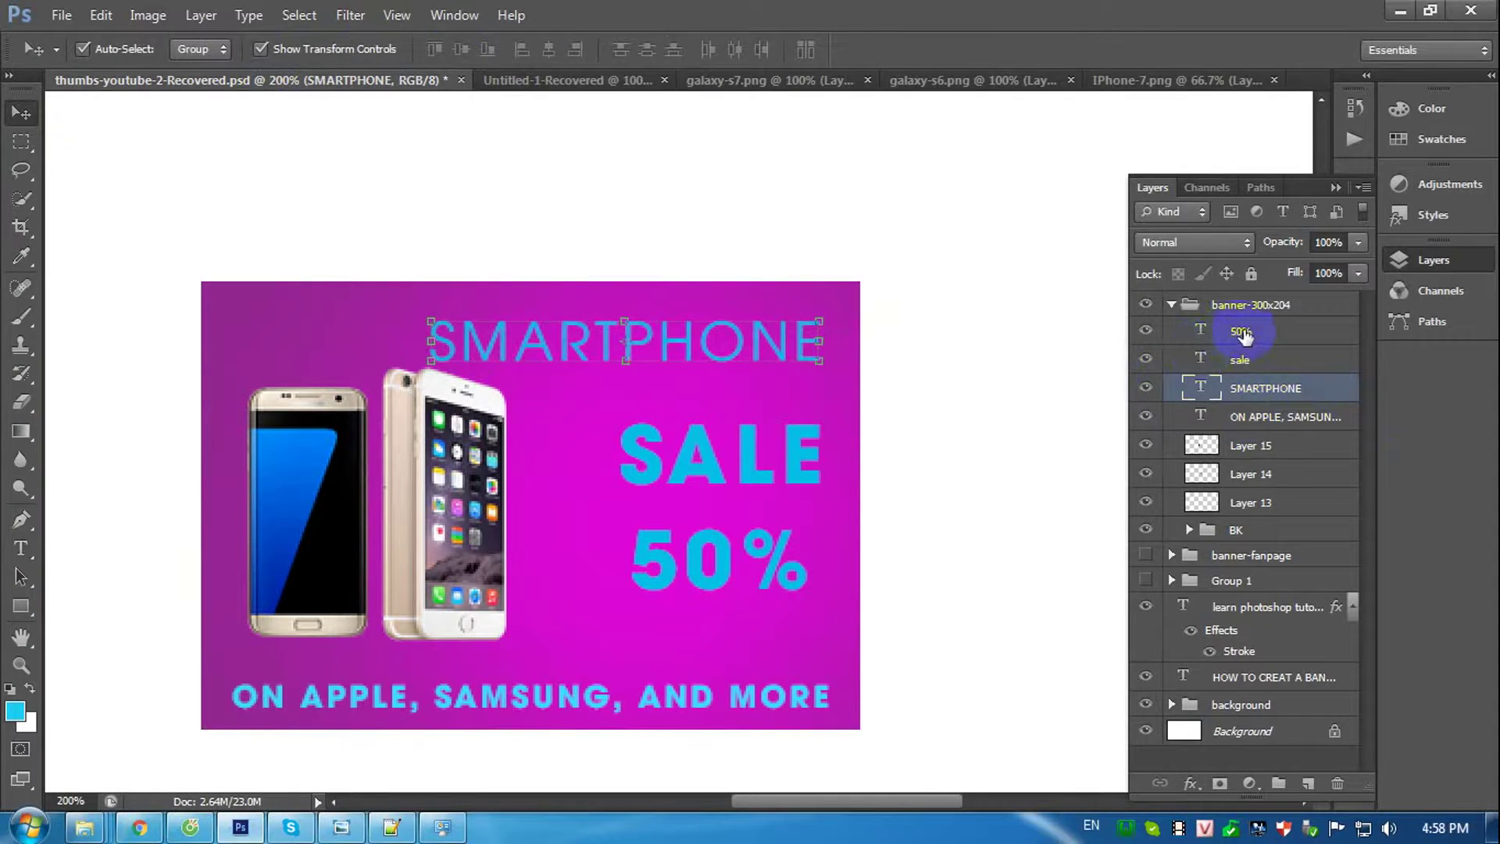
left_click(1266, 331)
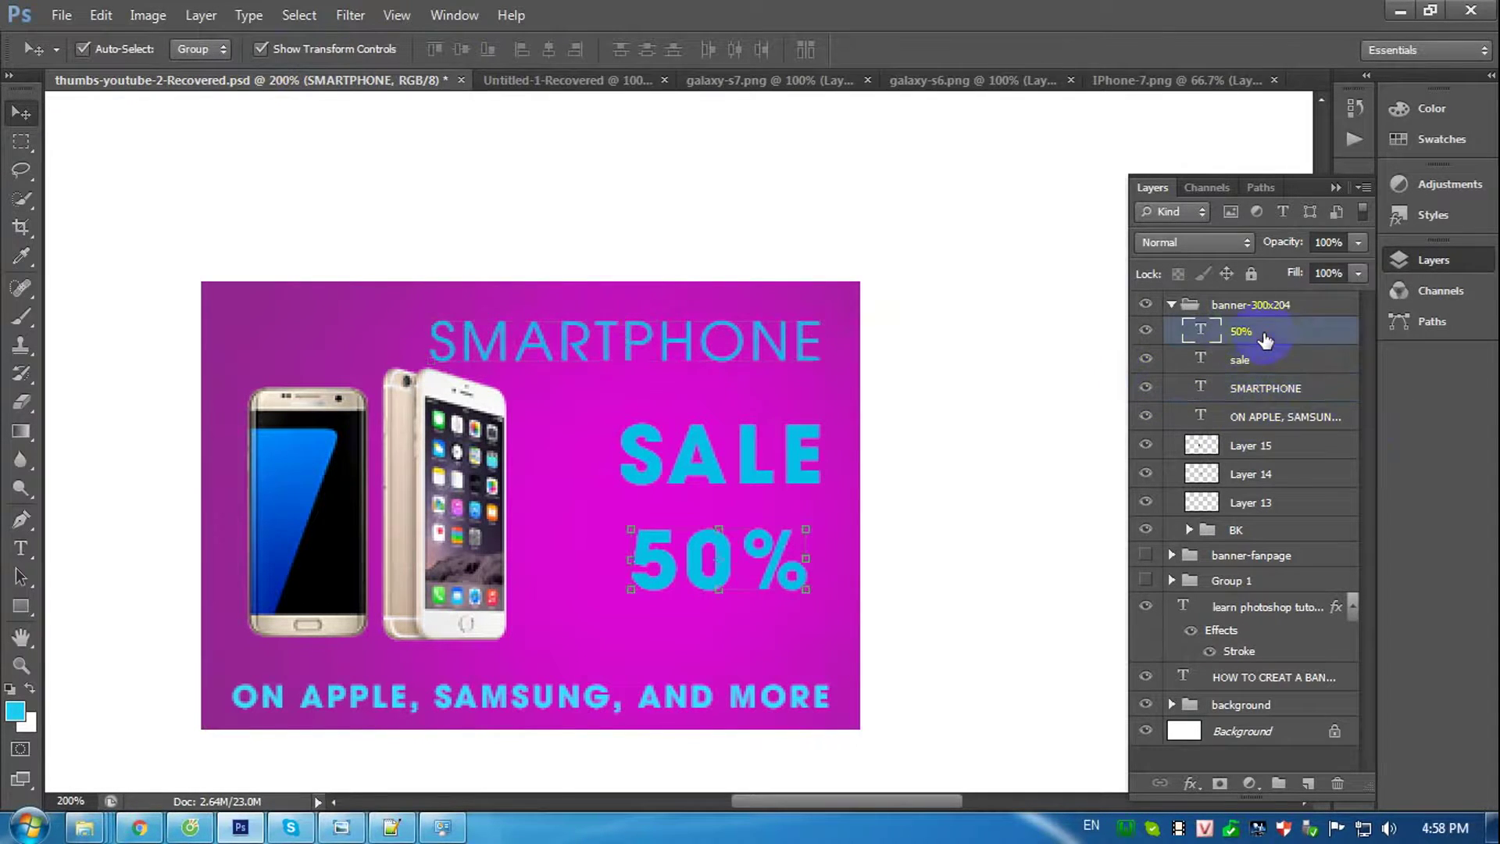
Scale the iPhone down slightly with a free transform.
left_click(1251, 445)
left_click(1146, 445)
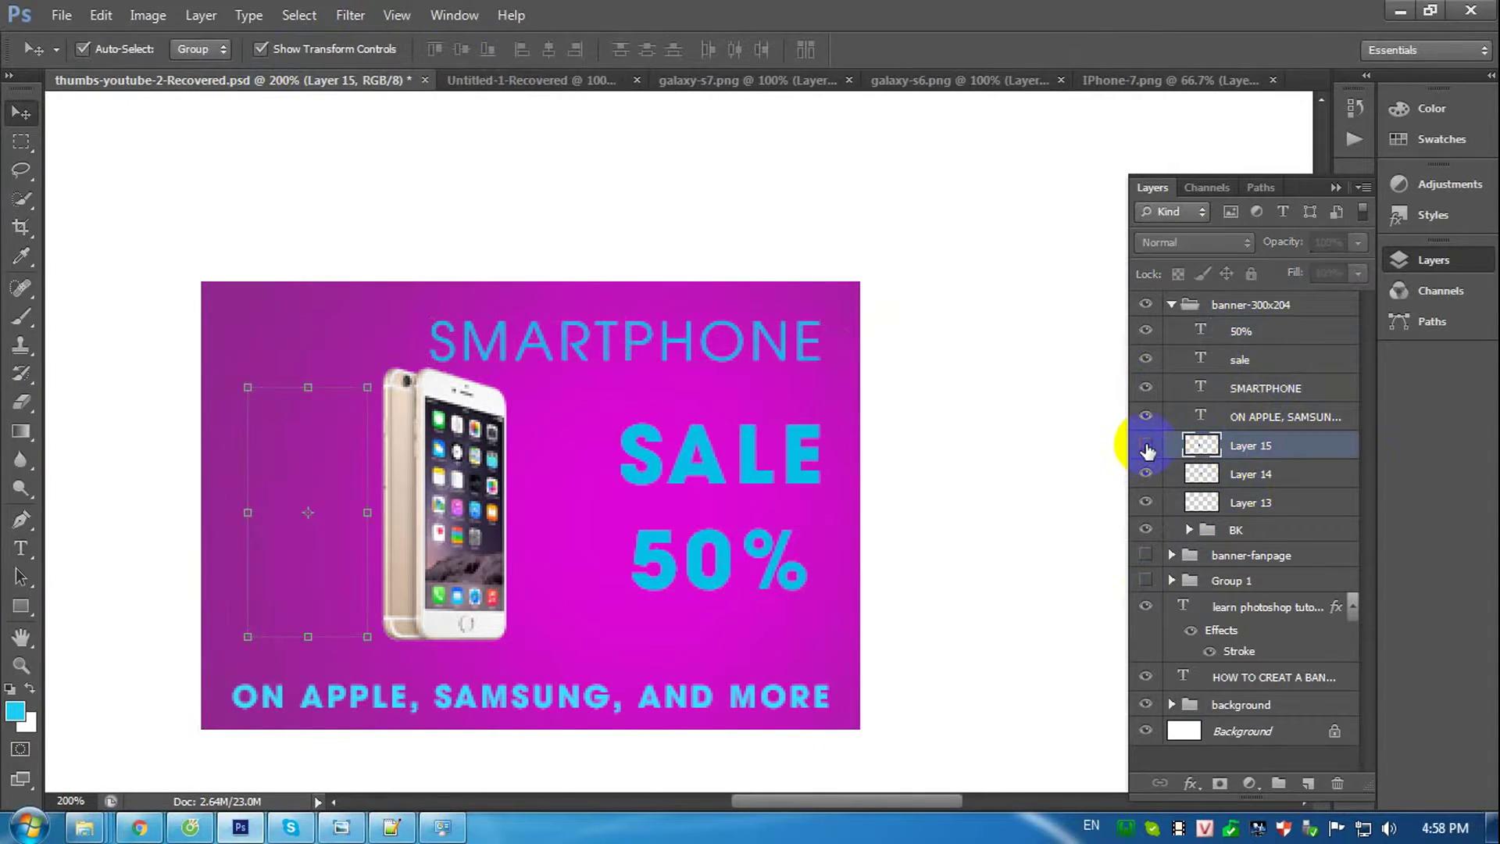
left_click(1215, 473)
key("ctrl+t")
left_click_drag(505, 367, 486, 375)
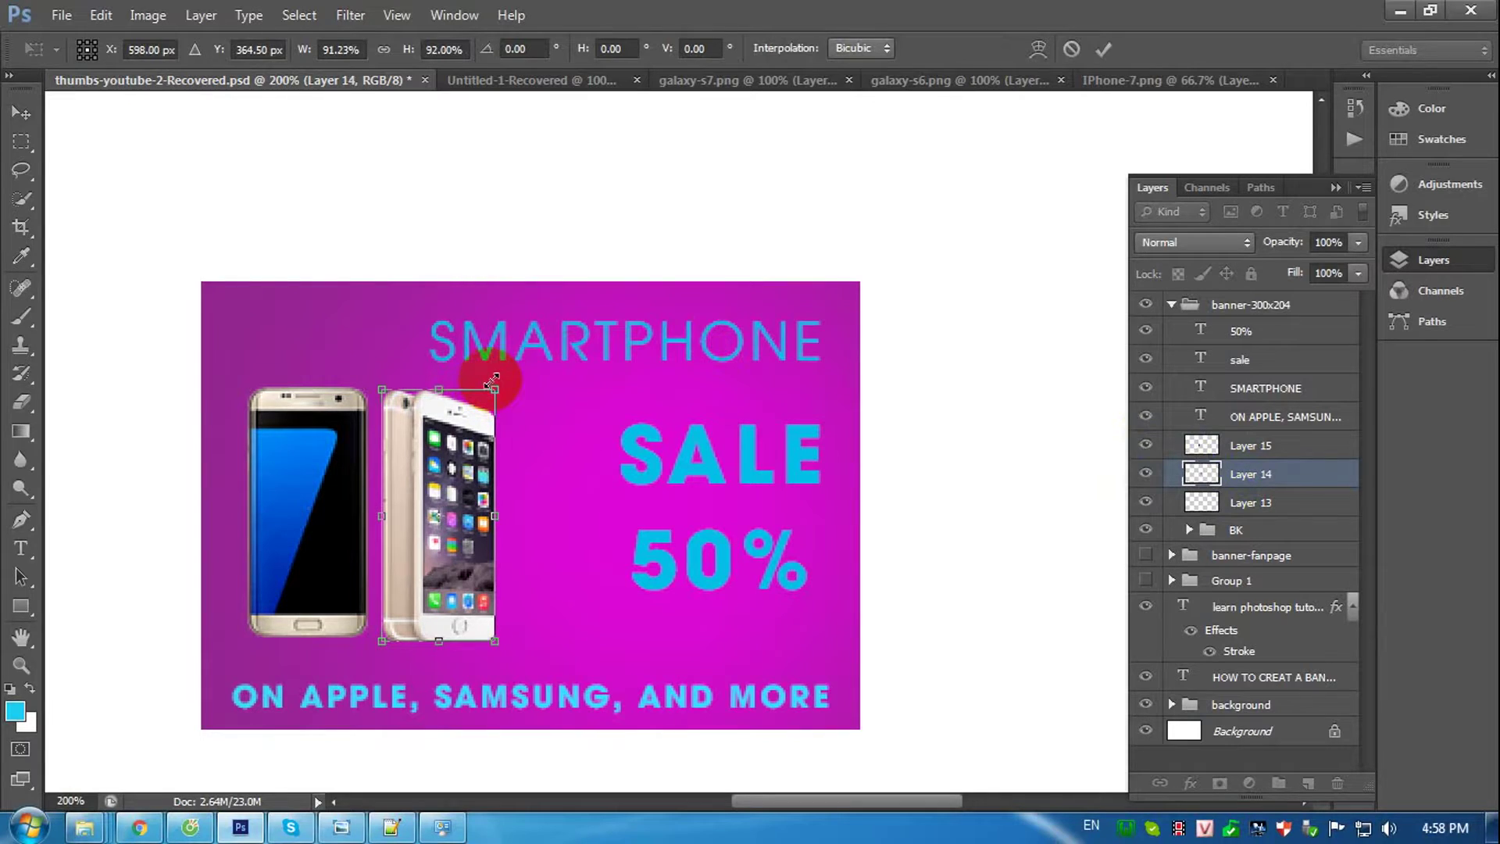
key("Return")
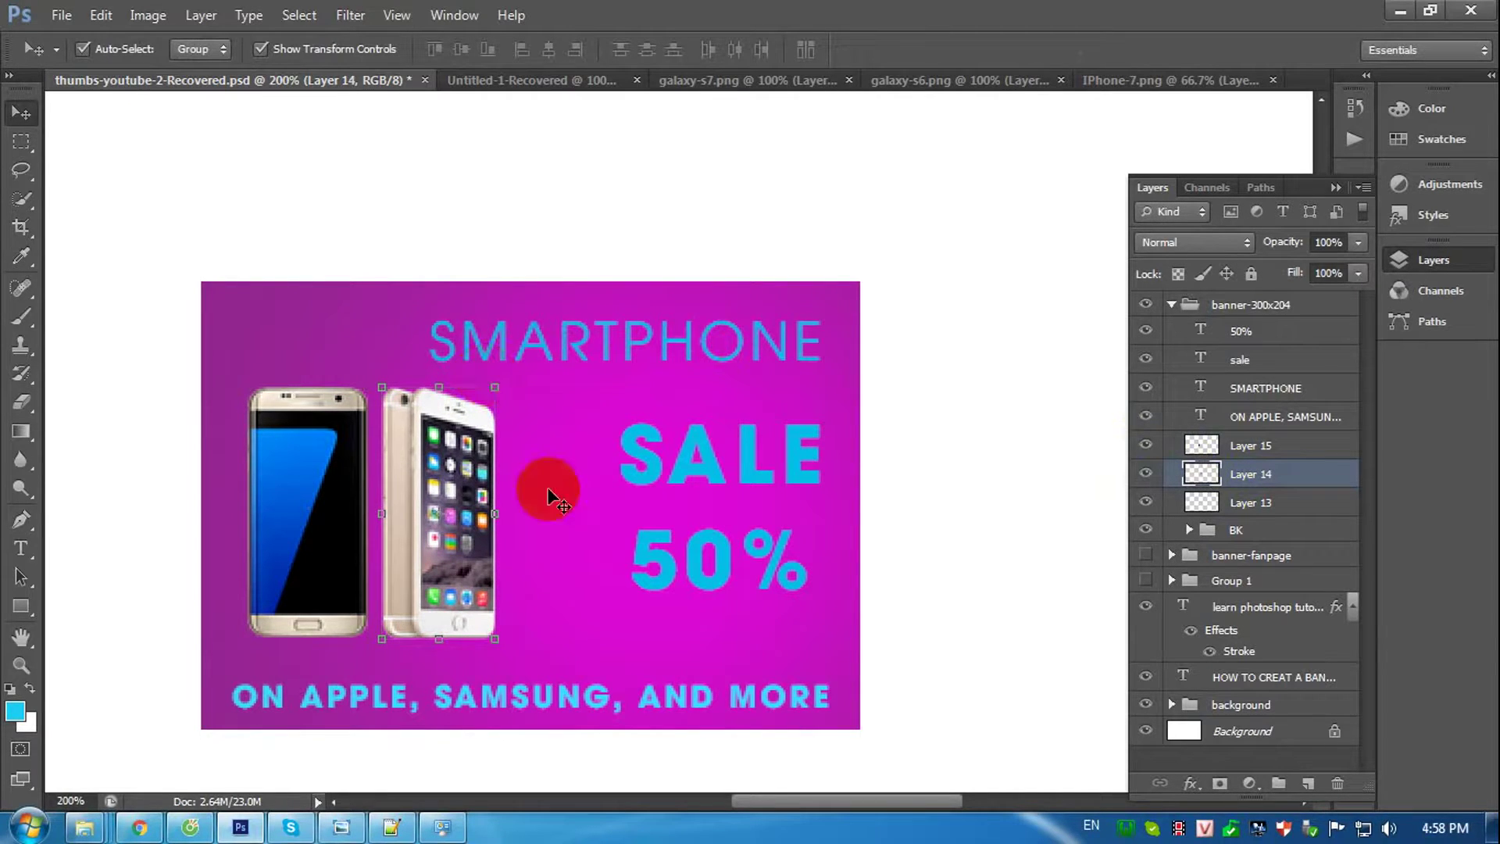
Nudge the Galaxy phone a little left and add an empty layer above it.
left_click(1202, 447)
key("Left")
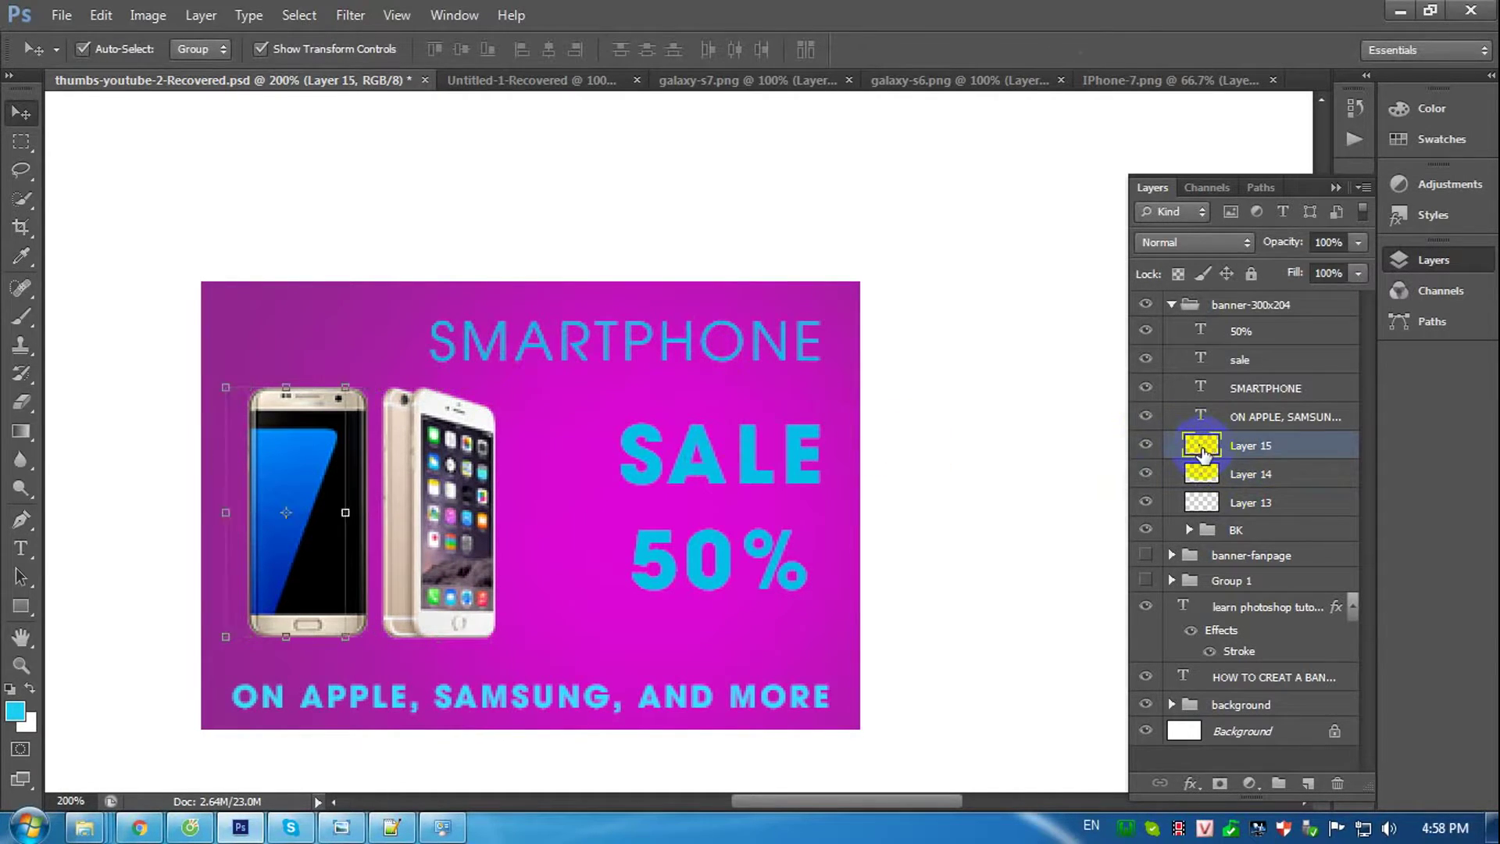
key("Left")
key("Left")
key("Left")
key("Left")
key("Left")
key("Left")
key("Left")
key("Left")
key("Left")
key("Right")
key("Right")
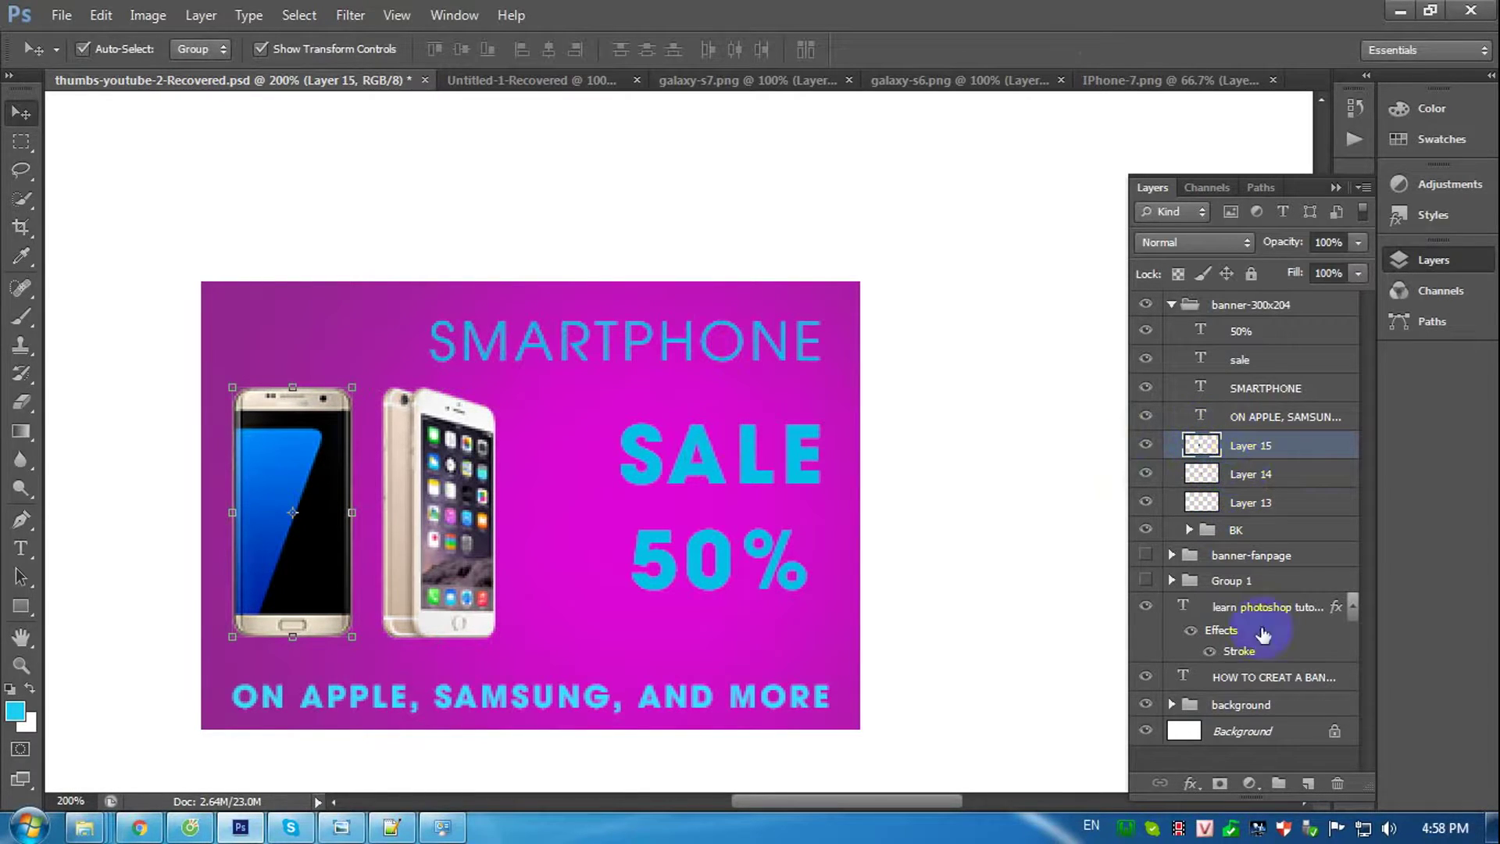
left_click(1307, 783)
Draw a thin horizontal line between SALE and 50%, then add an empty layer above it.
left_click(21, 606)
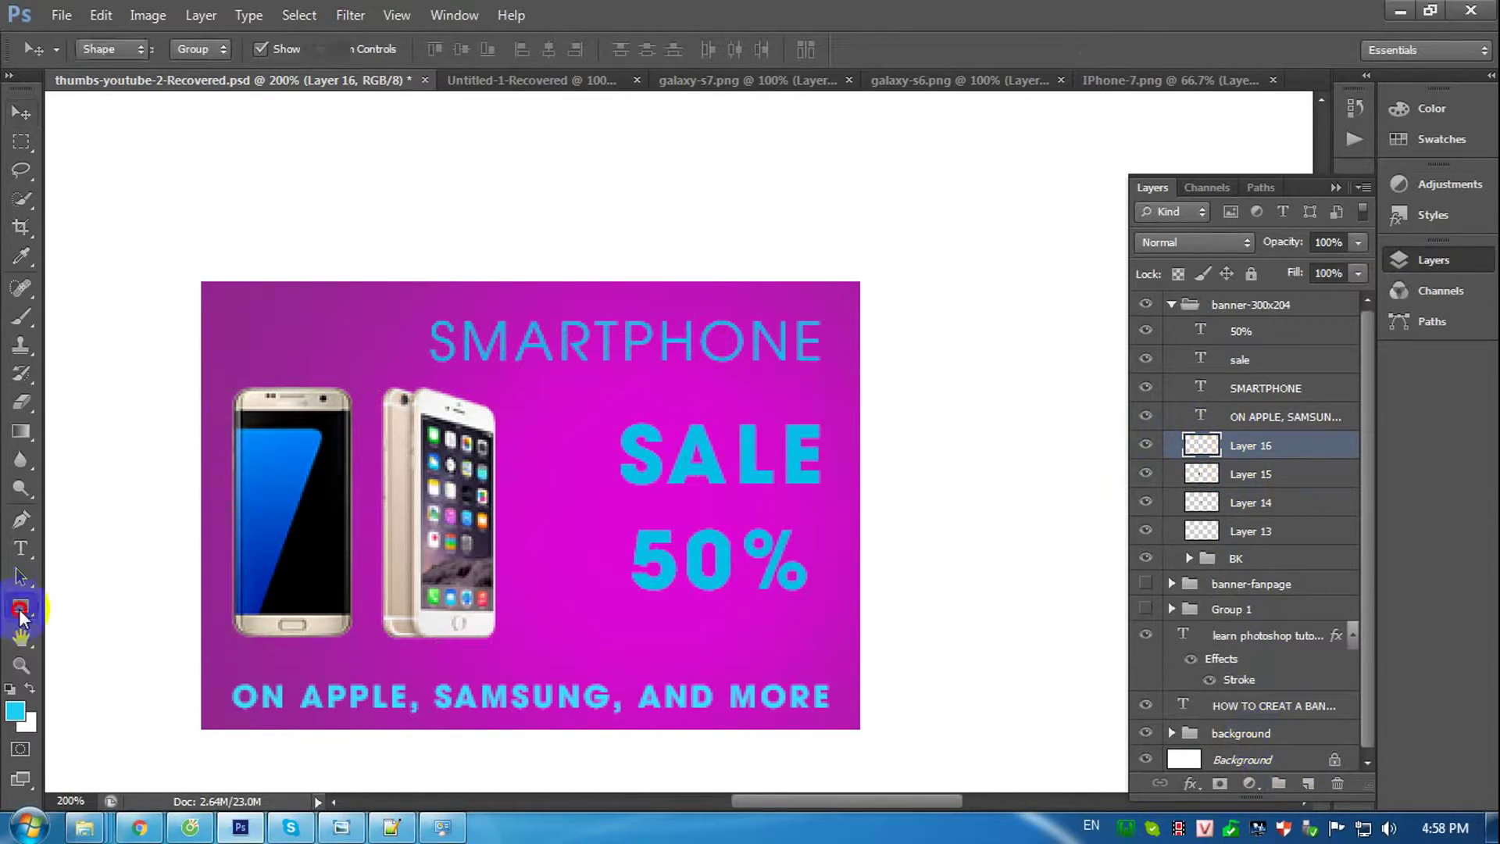
left_click(90, 688)
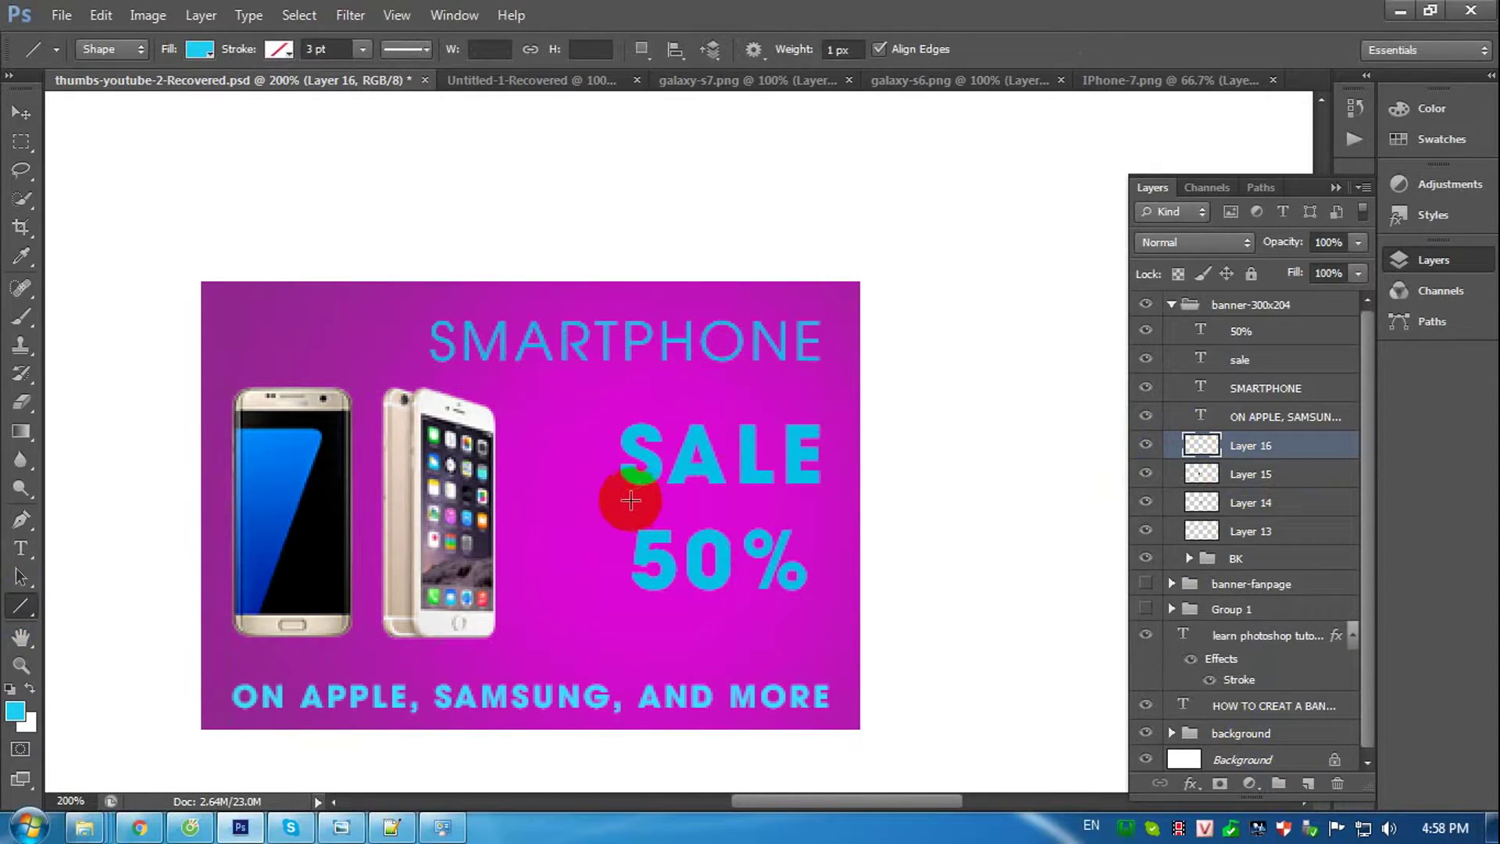
left_click_drag(627, 505, 818, 513)
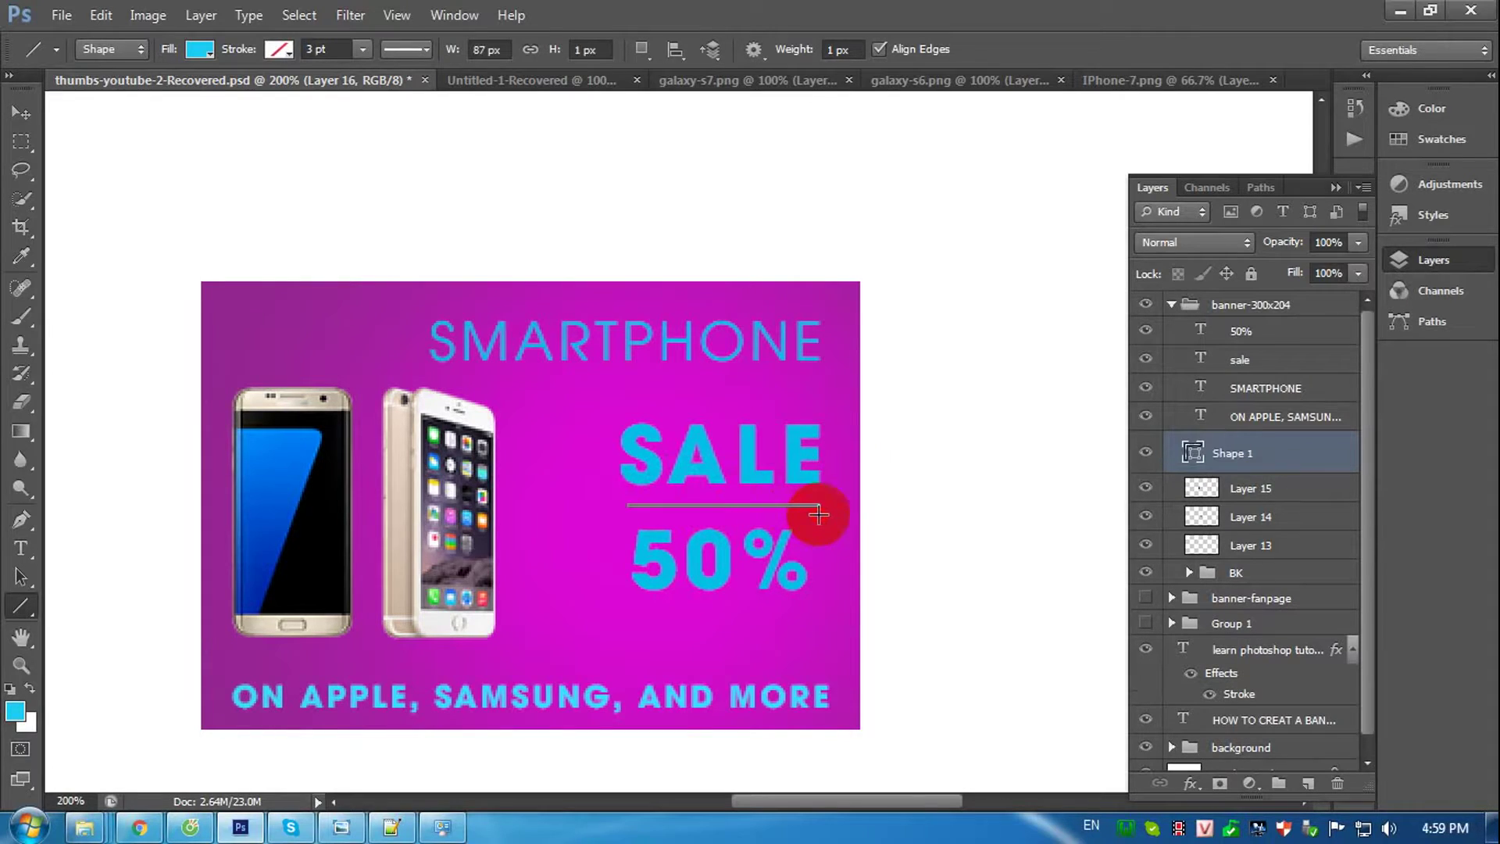
right_click(1289, 454)
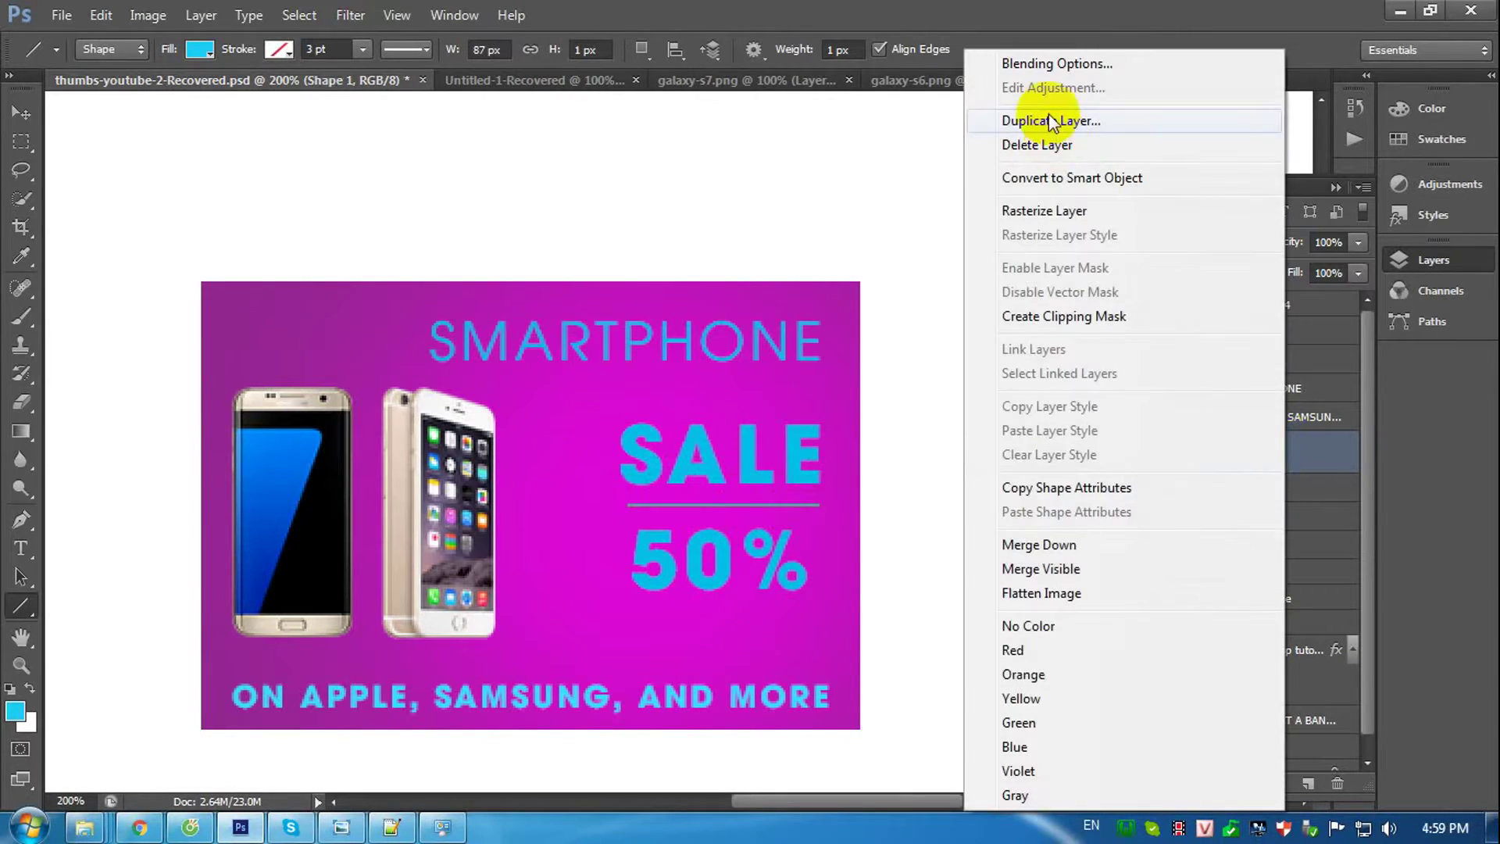
left_click(1299, 402)
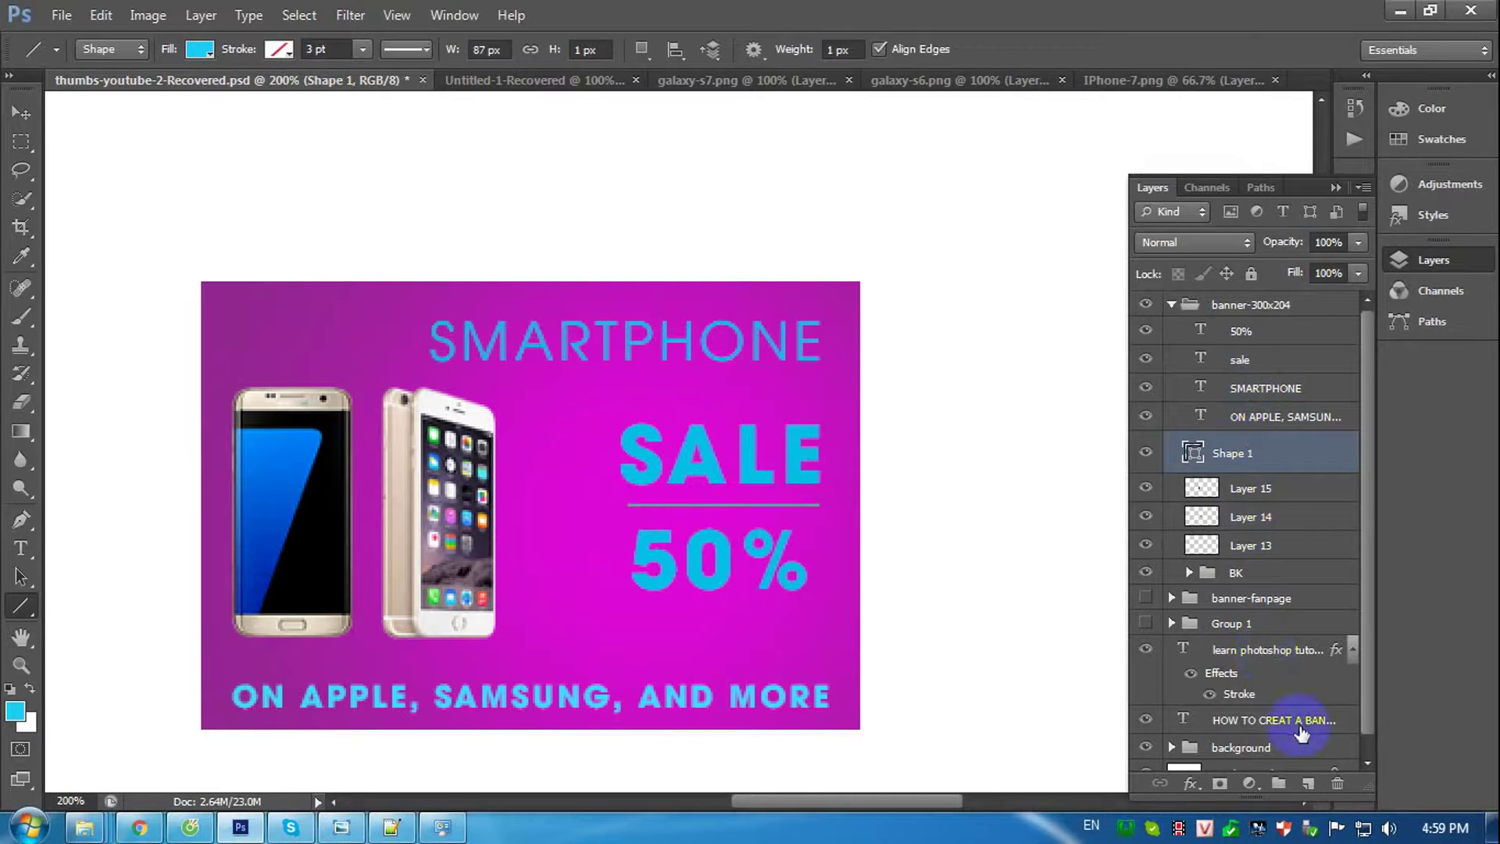
left_click(1308, 783)
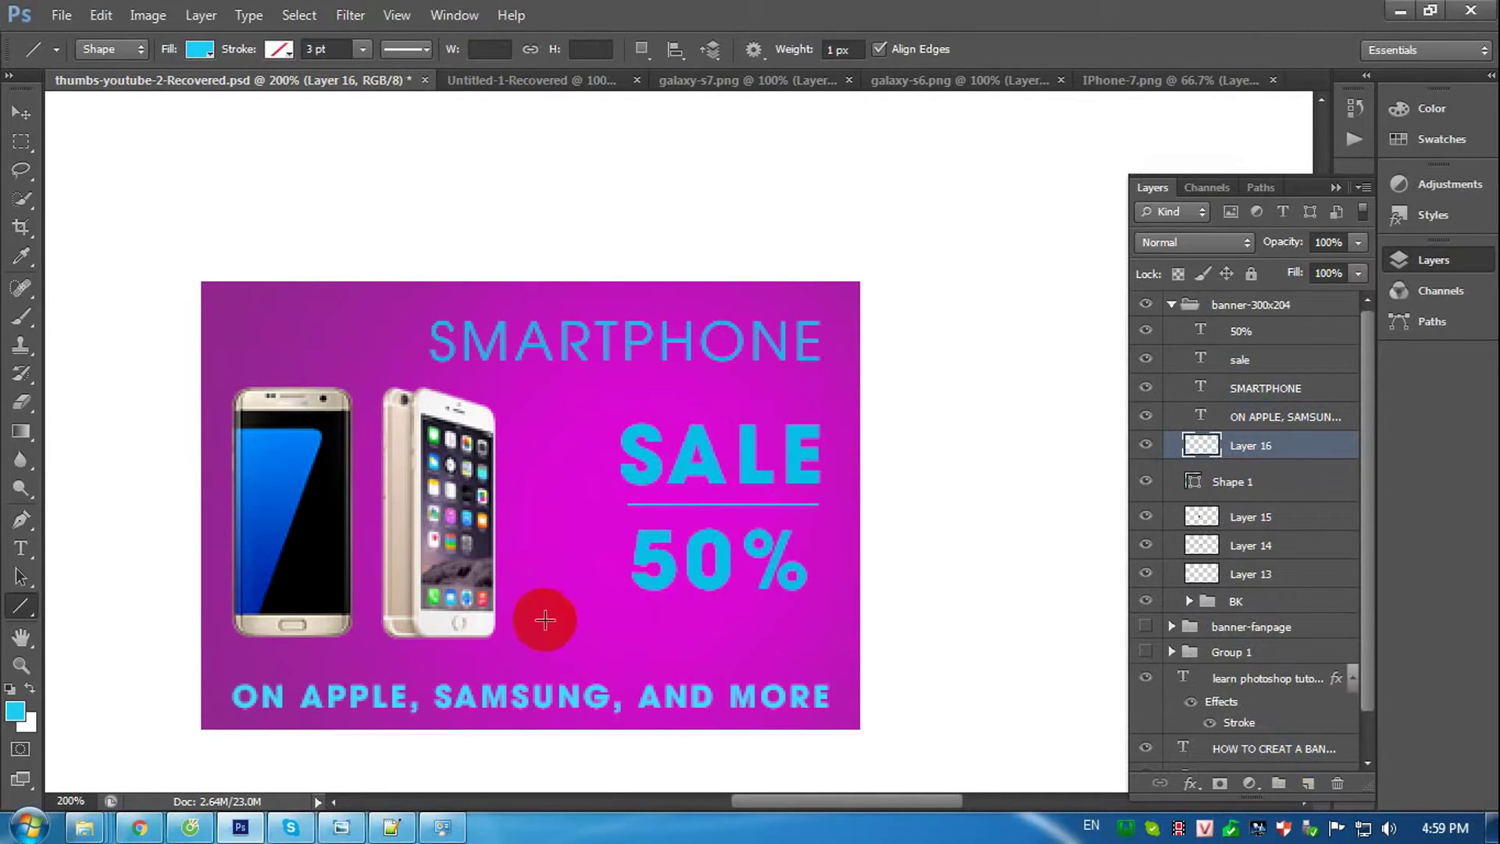
Type SAVE below 50% and set it to 18 pt.
key("t")
left_click(558, 637)
type("SAUV")
key("BackSpace")
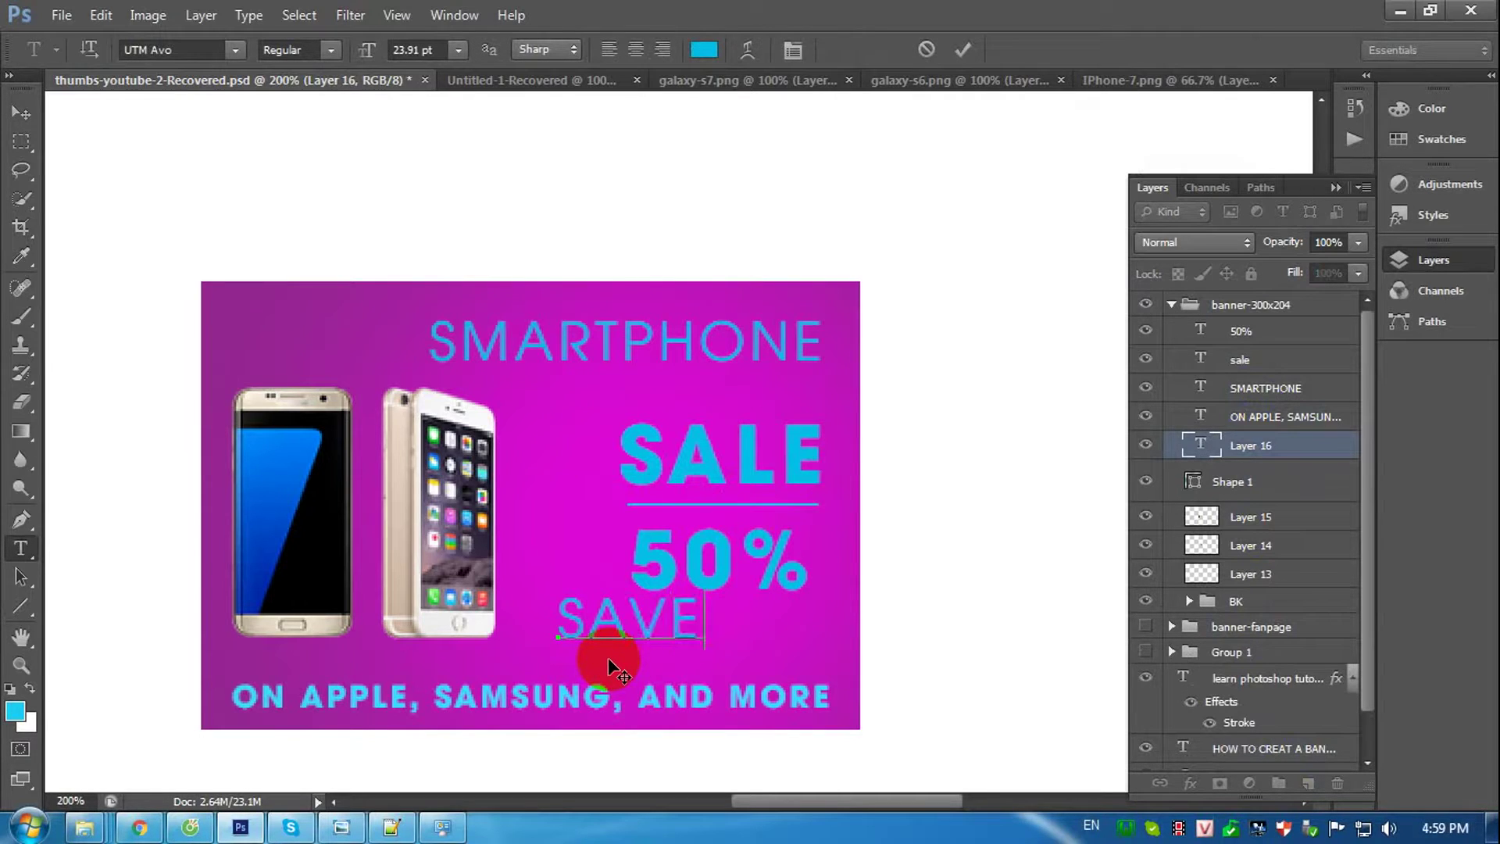
key("ctrl+Return")
key("v")
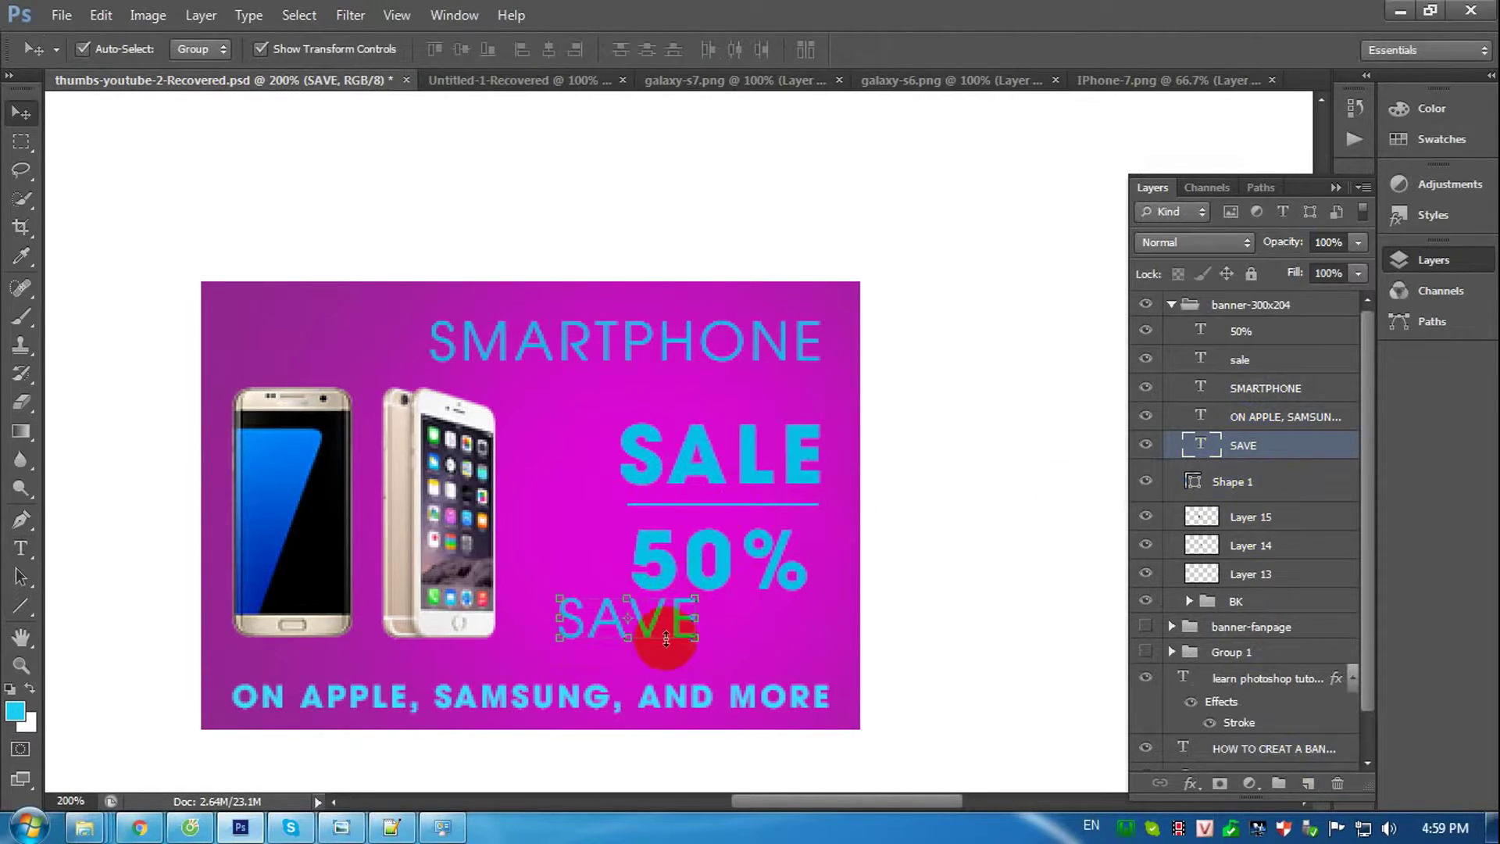
key("t")
left_click(421, 49)
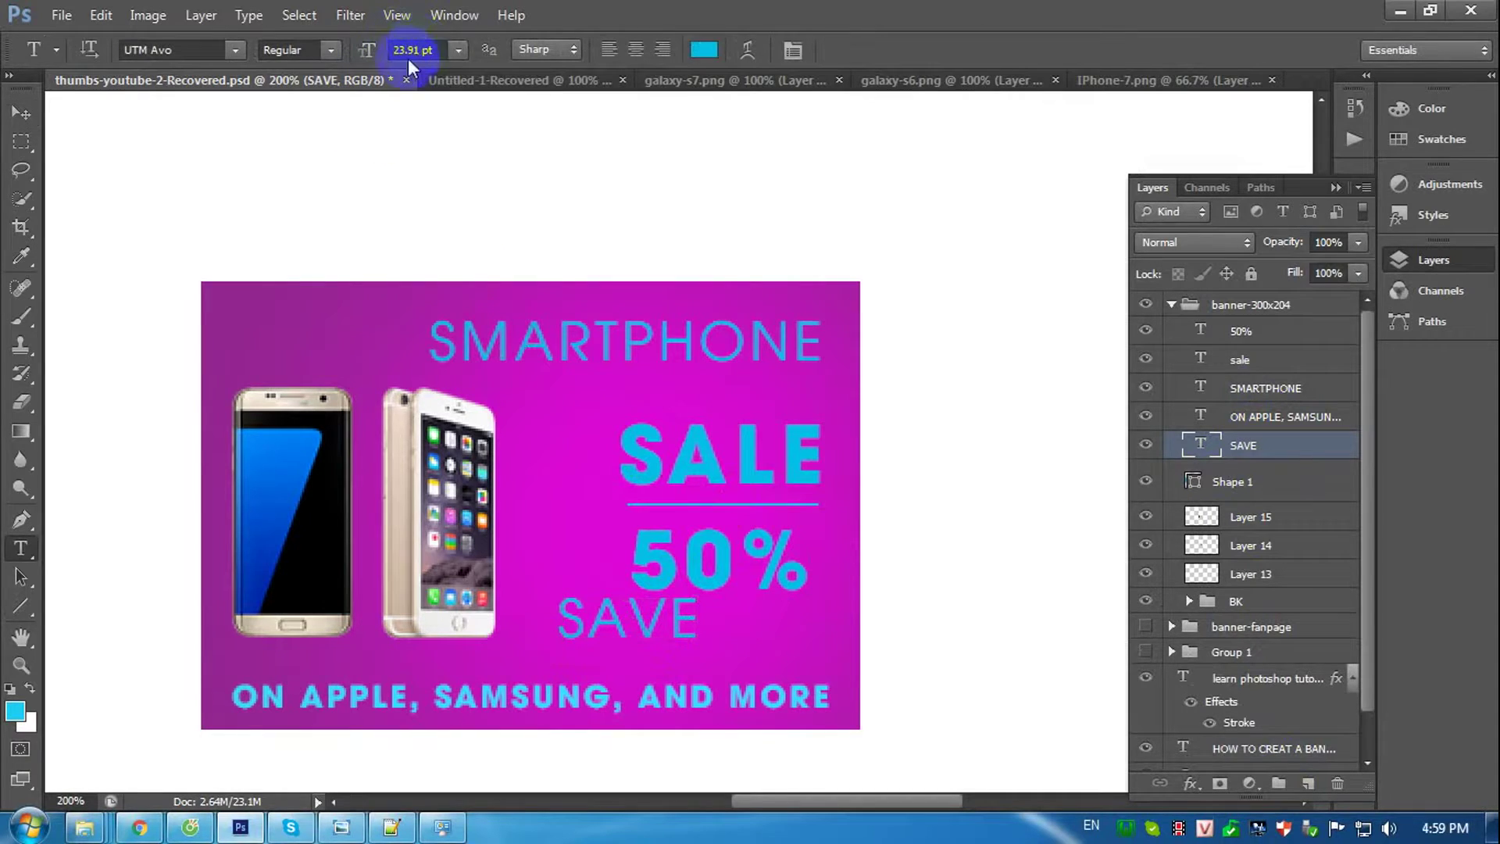
left_click(458, 51)
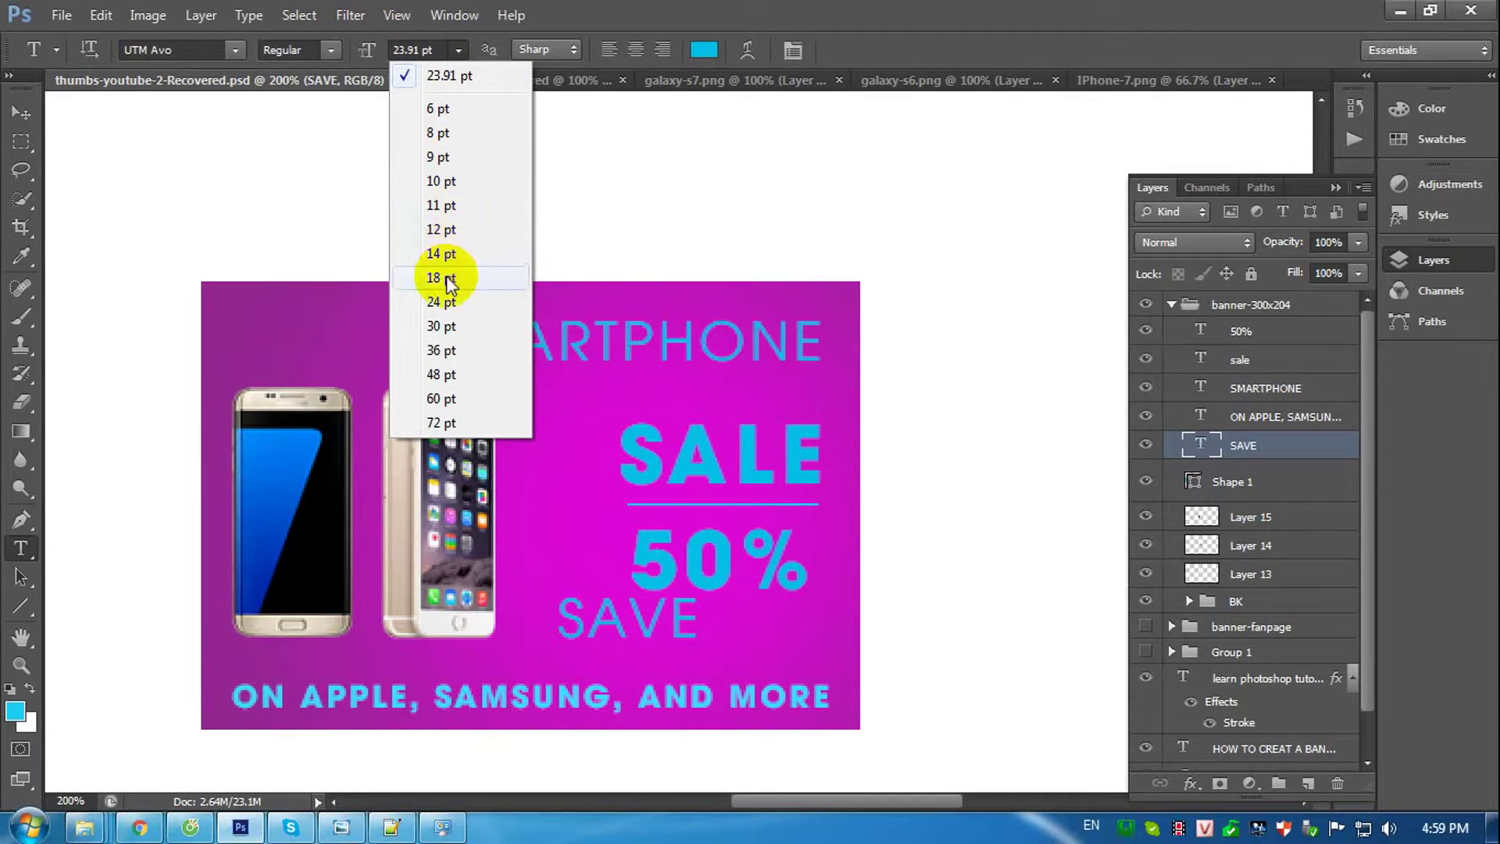
left_click(445, 263)
Move SAVE just left of 50% and reduce it to 16 pt.
left_click(21, 113)
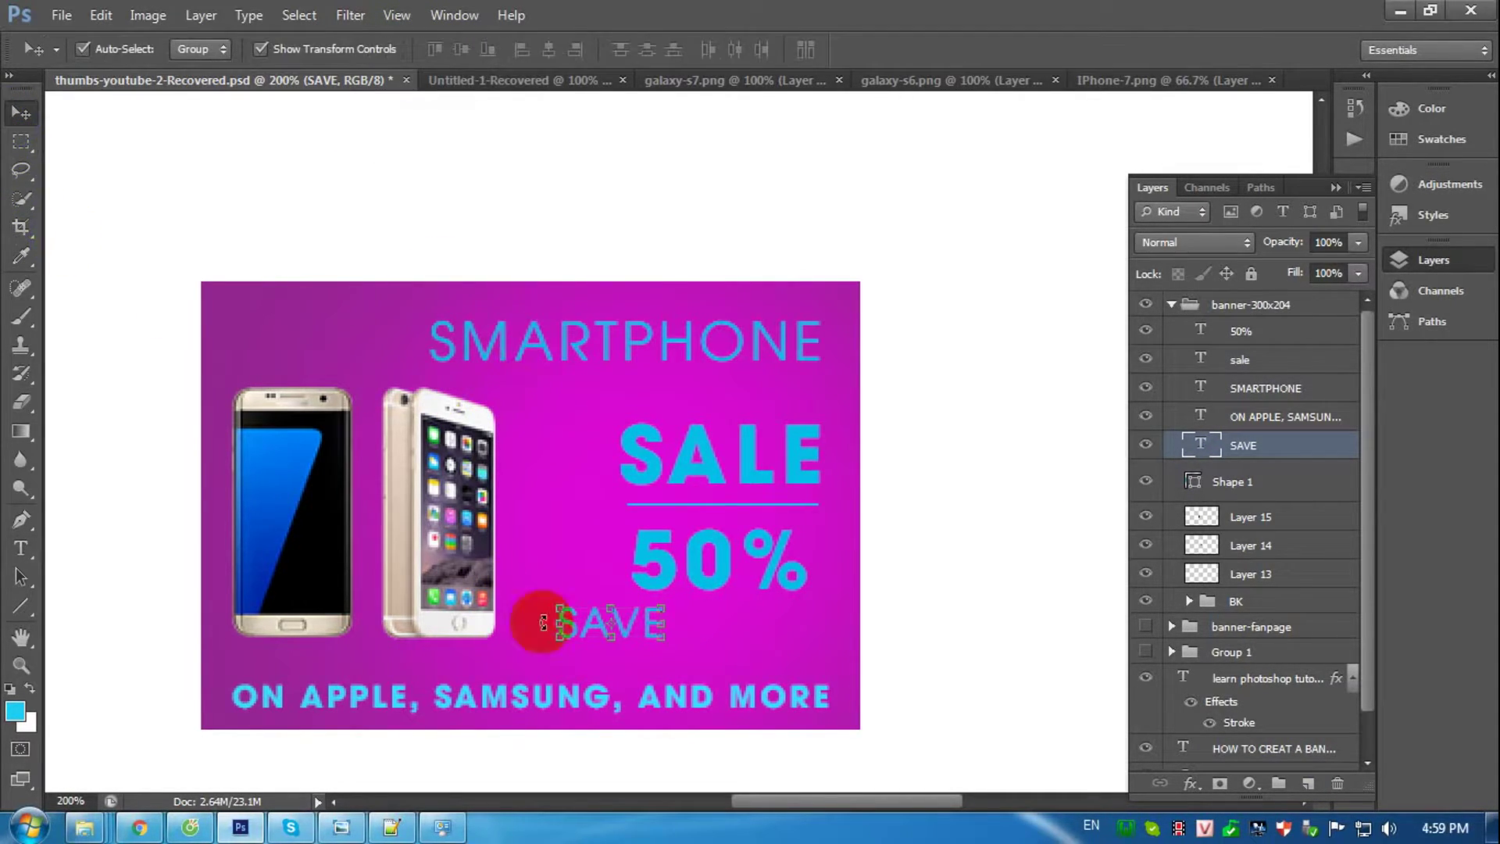
left_click_drag(541, 621, 570, 630)
key("shift+Up")
key("shift+Up")
key("shift+Up")
key("shift+Left")
key("shift+Left")
key("shift+Left")
key("Up")
key("Up")
key("Up")
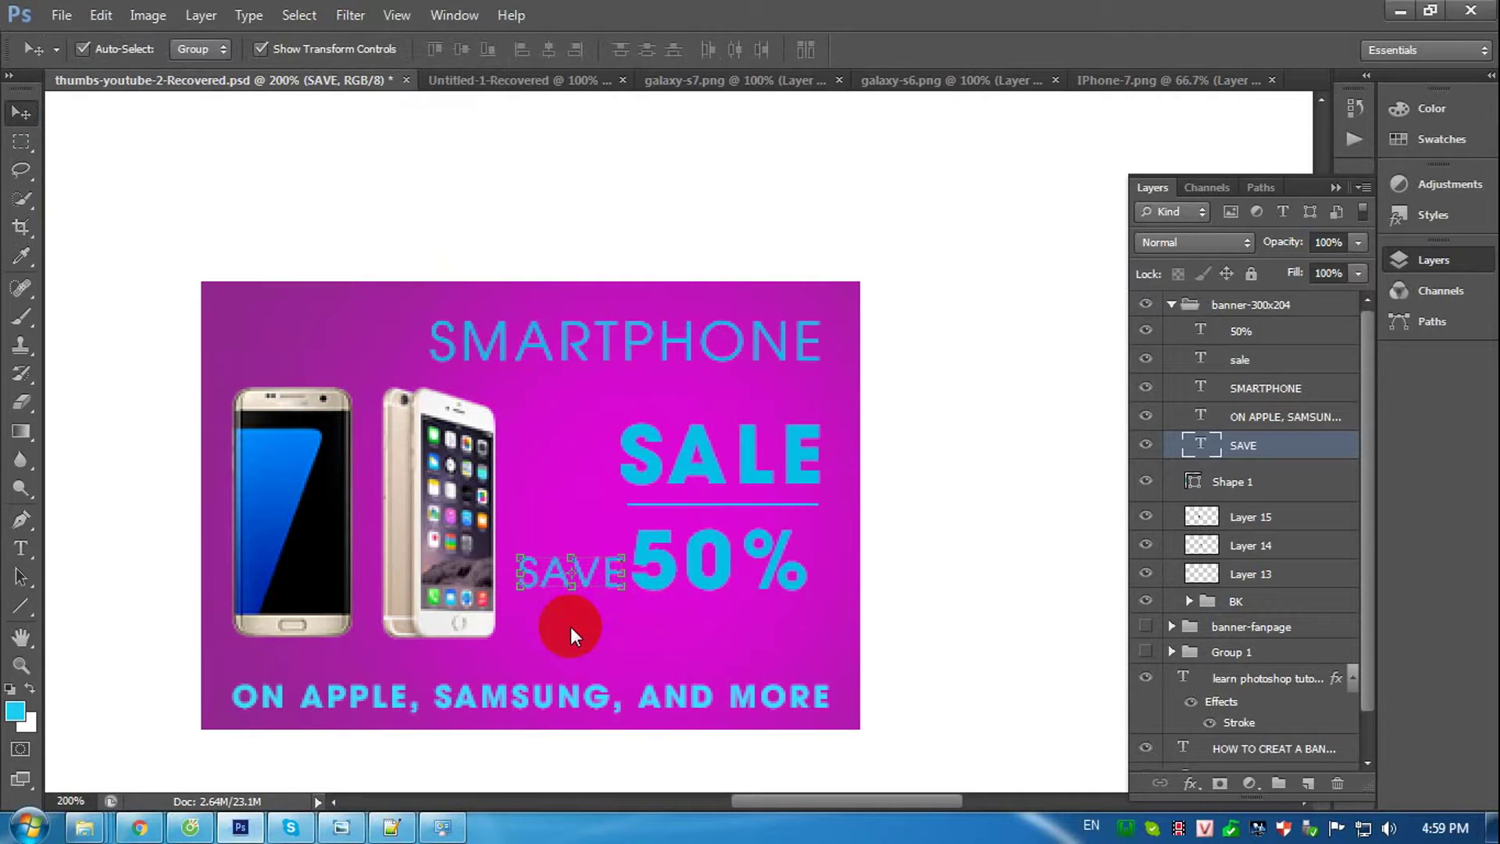
key("t")
double_click(402, 50)
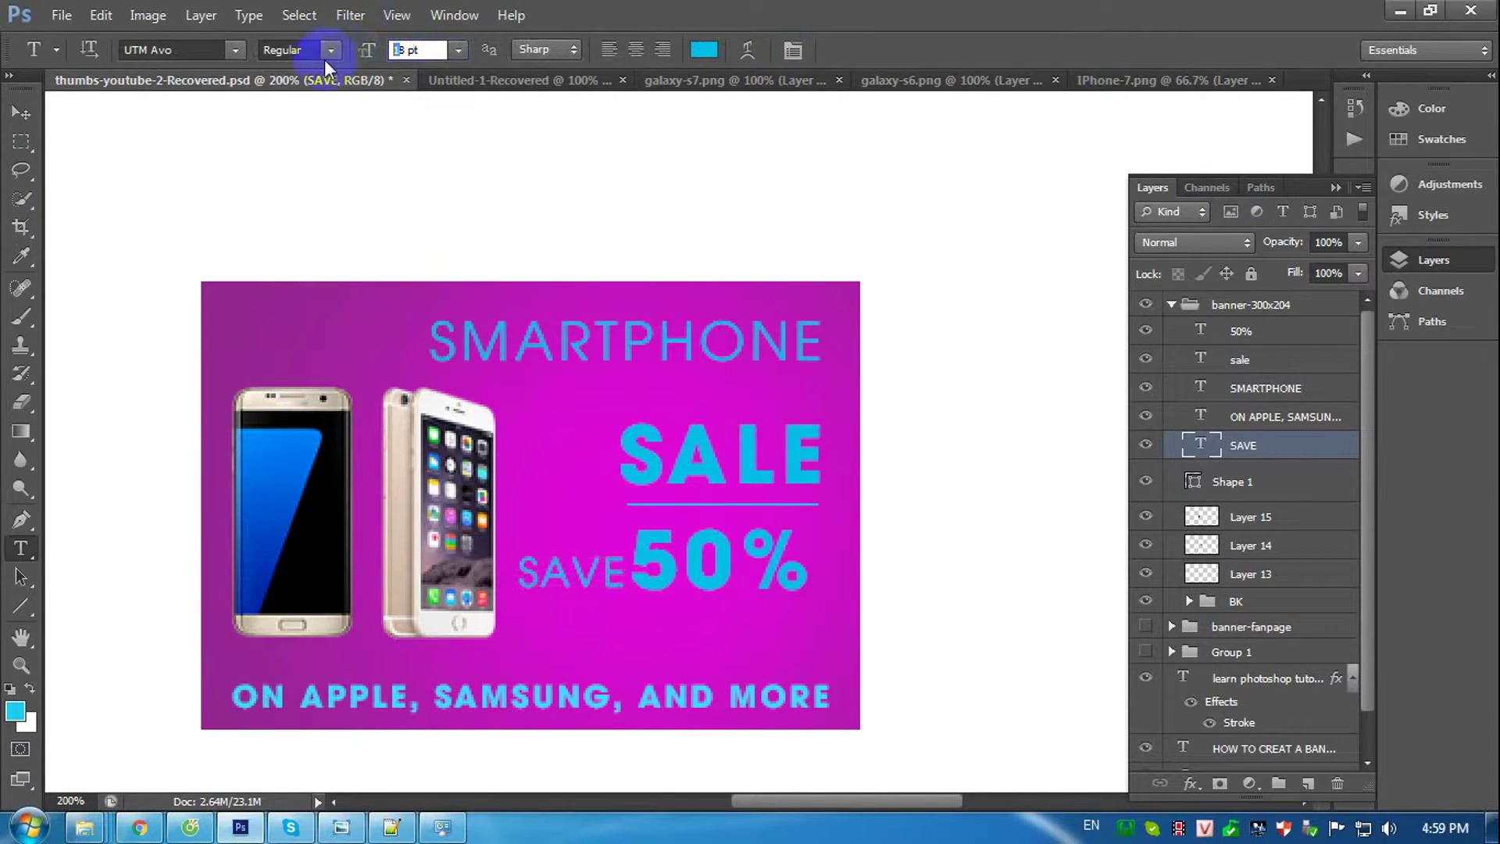
type("16")
key("Return")
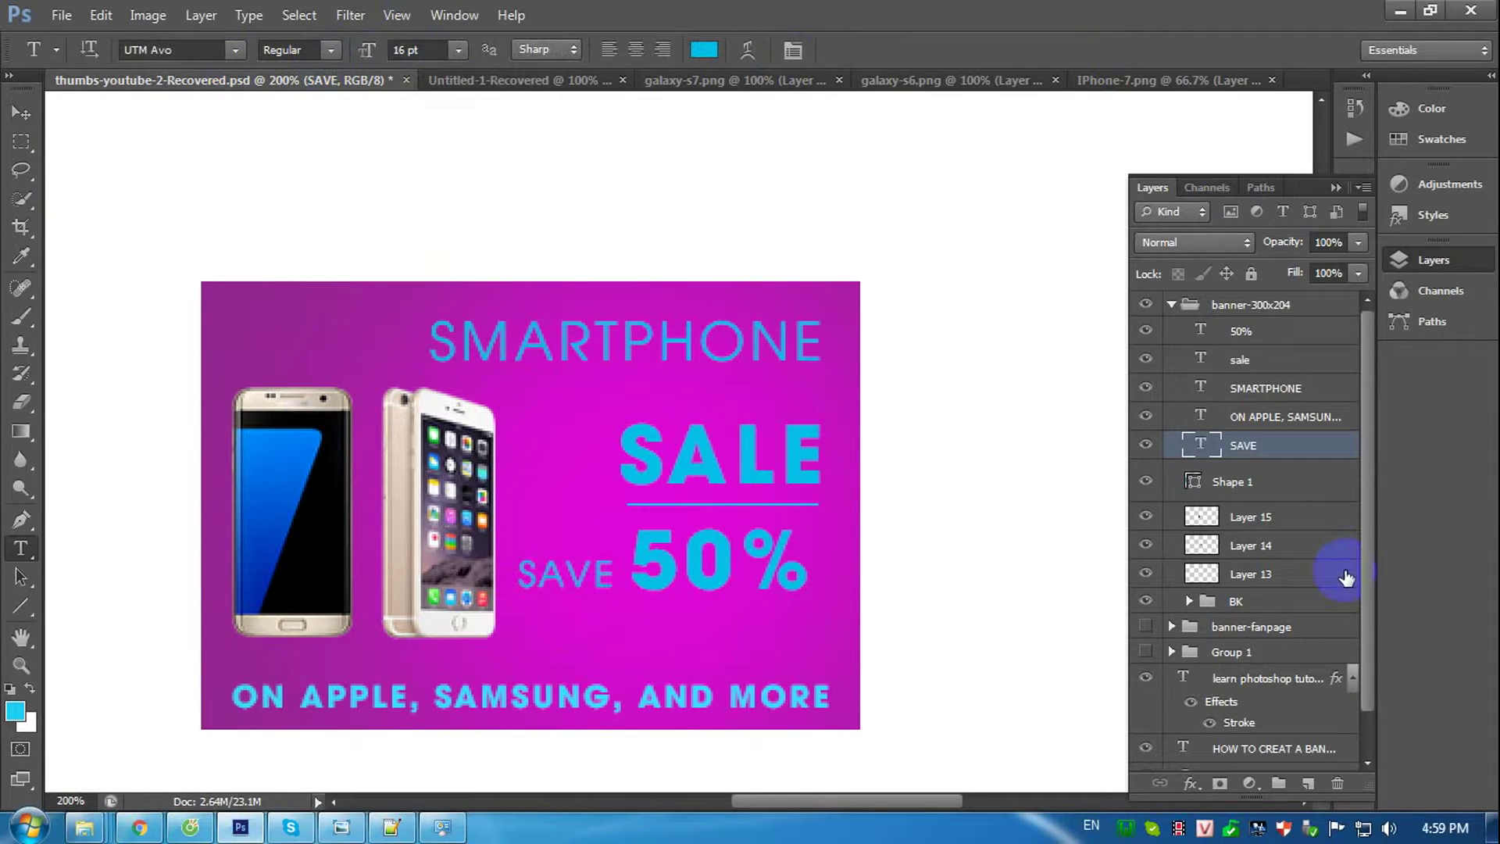
left_click(1240, 359)
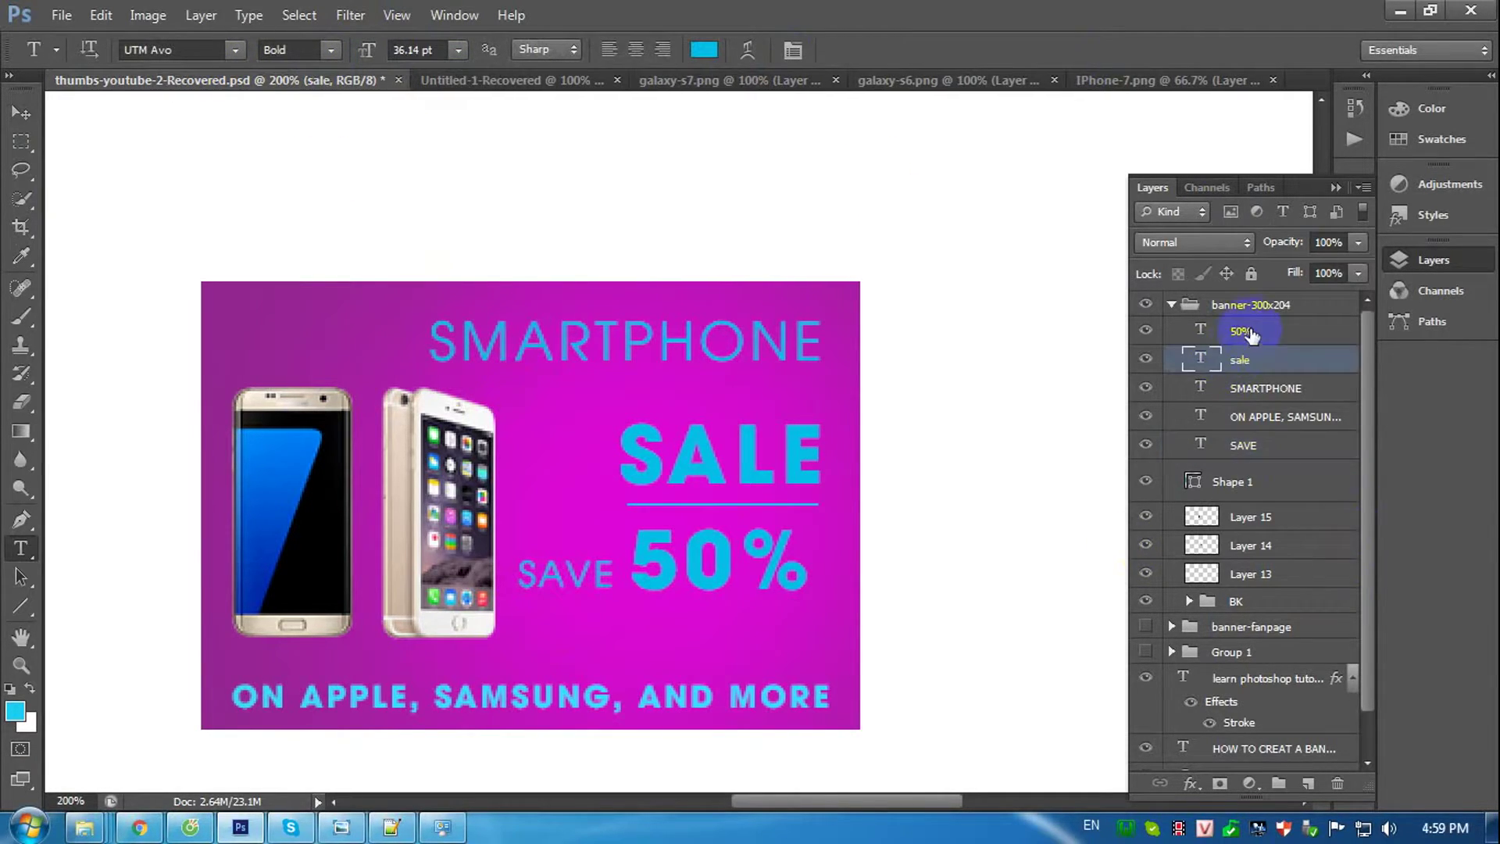
Enlarge SALE and 50% to 48 pt and nudge them left and down.
left_click(1245, 333, "shift")
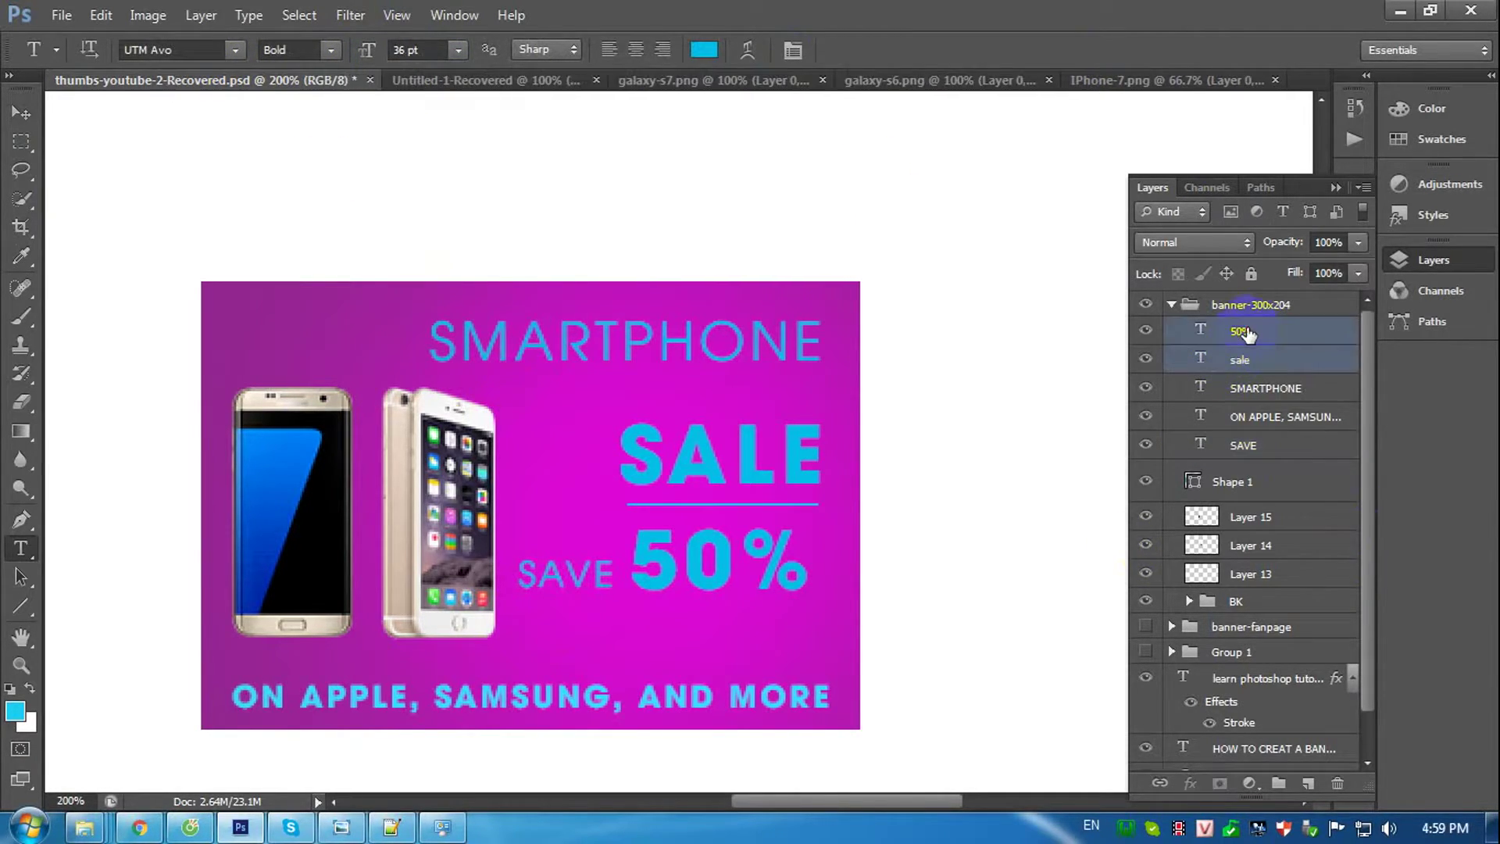
left_click(458, 50)
left_click(442, 375)
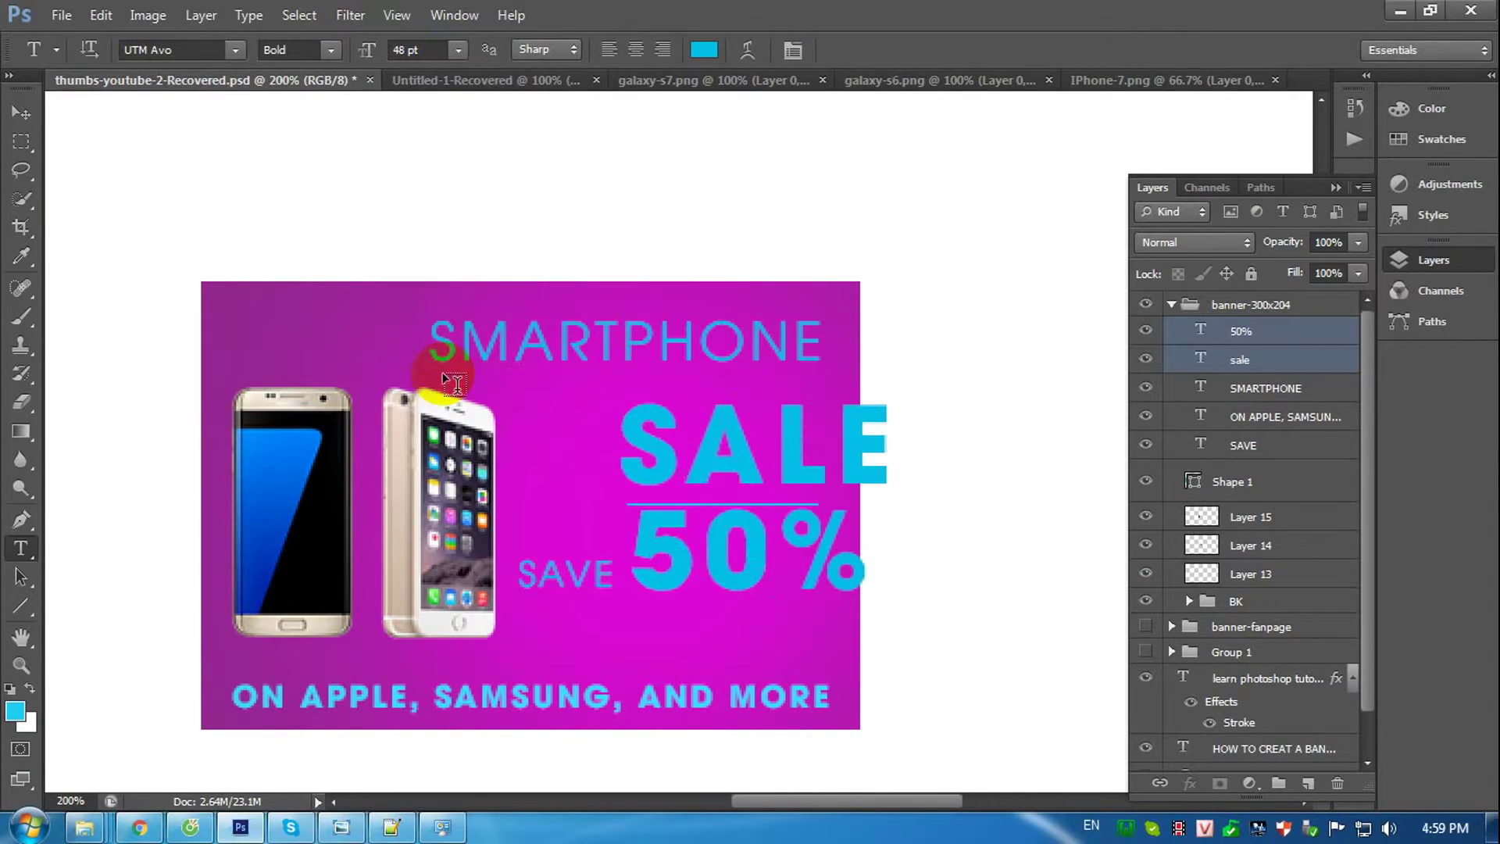
left_click(21, 112)
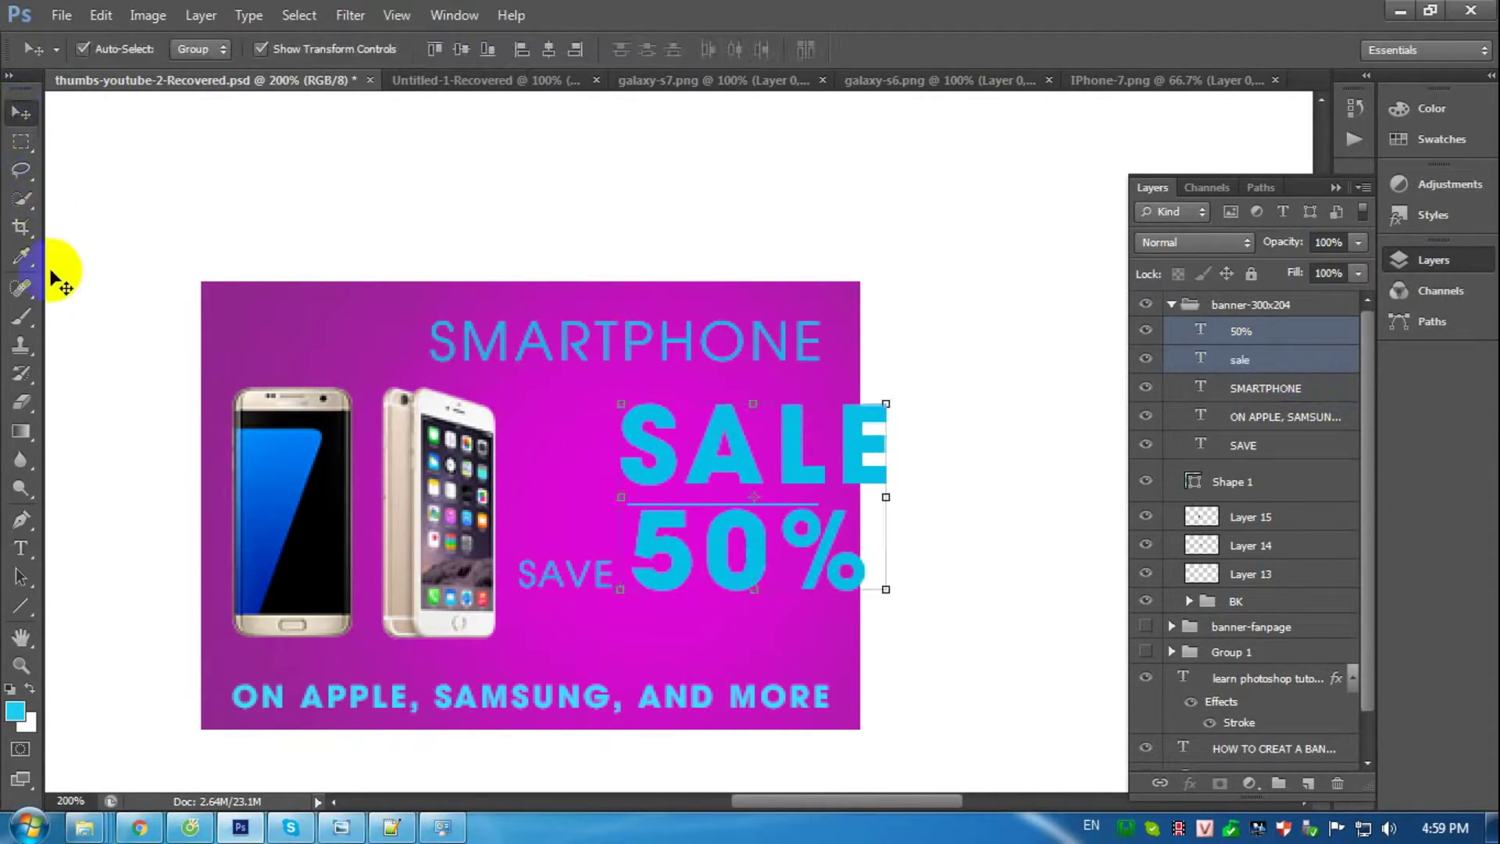
key("Left")
key("Left")
key("Left")
key("Left")
key("Left")
key("Left")
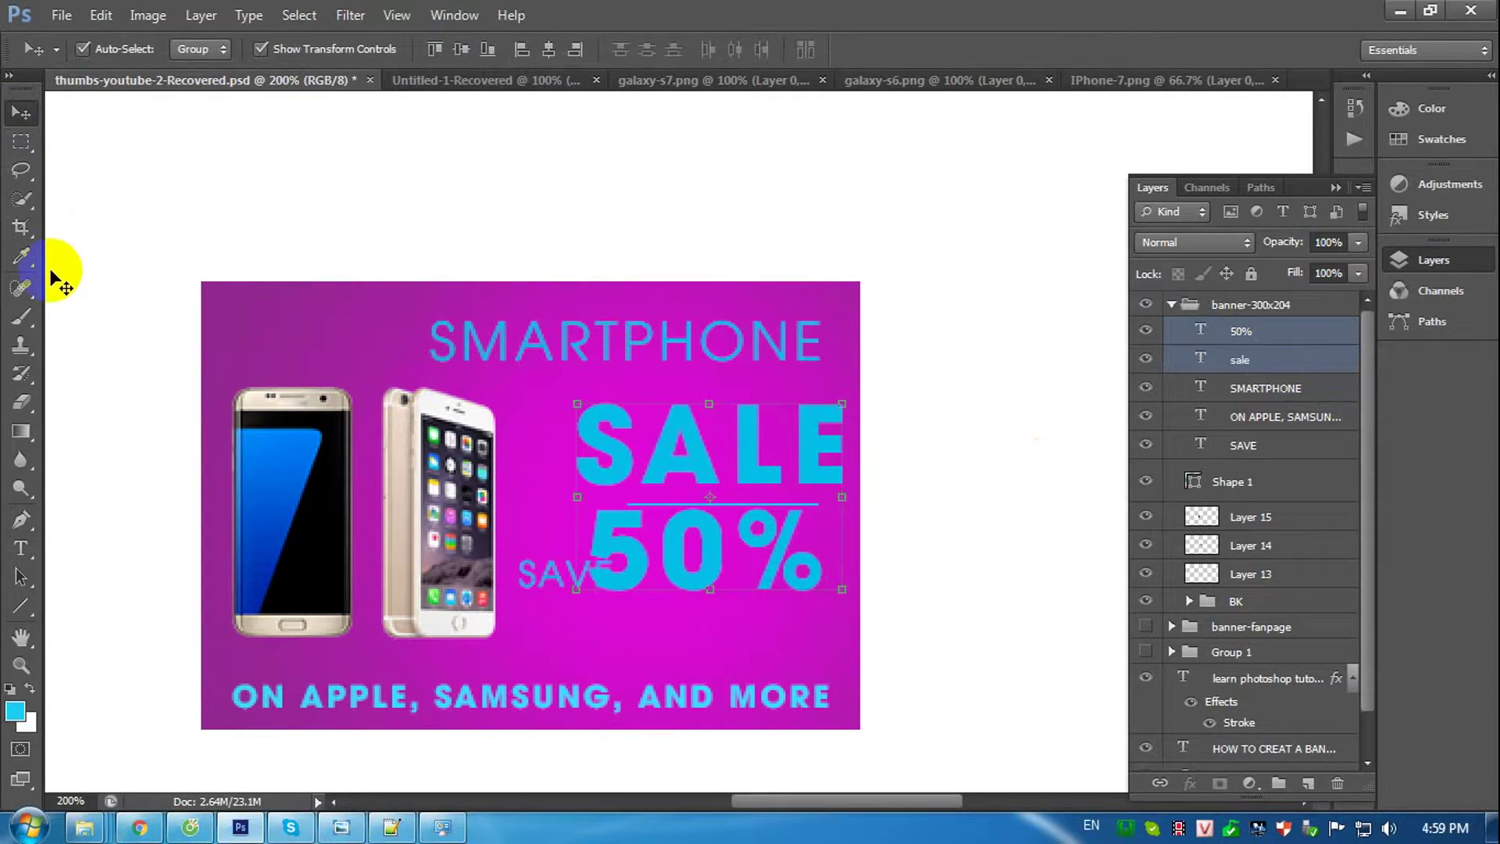
key("Down")
key("Down")
key("Down")
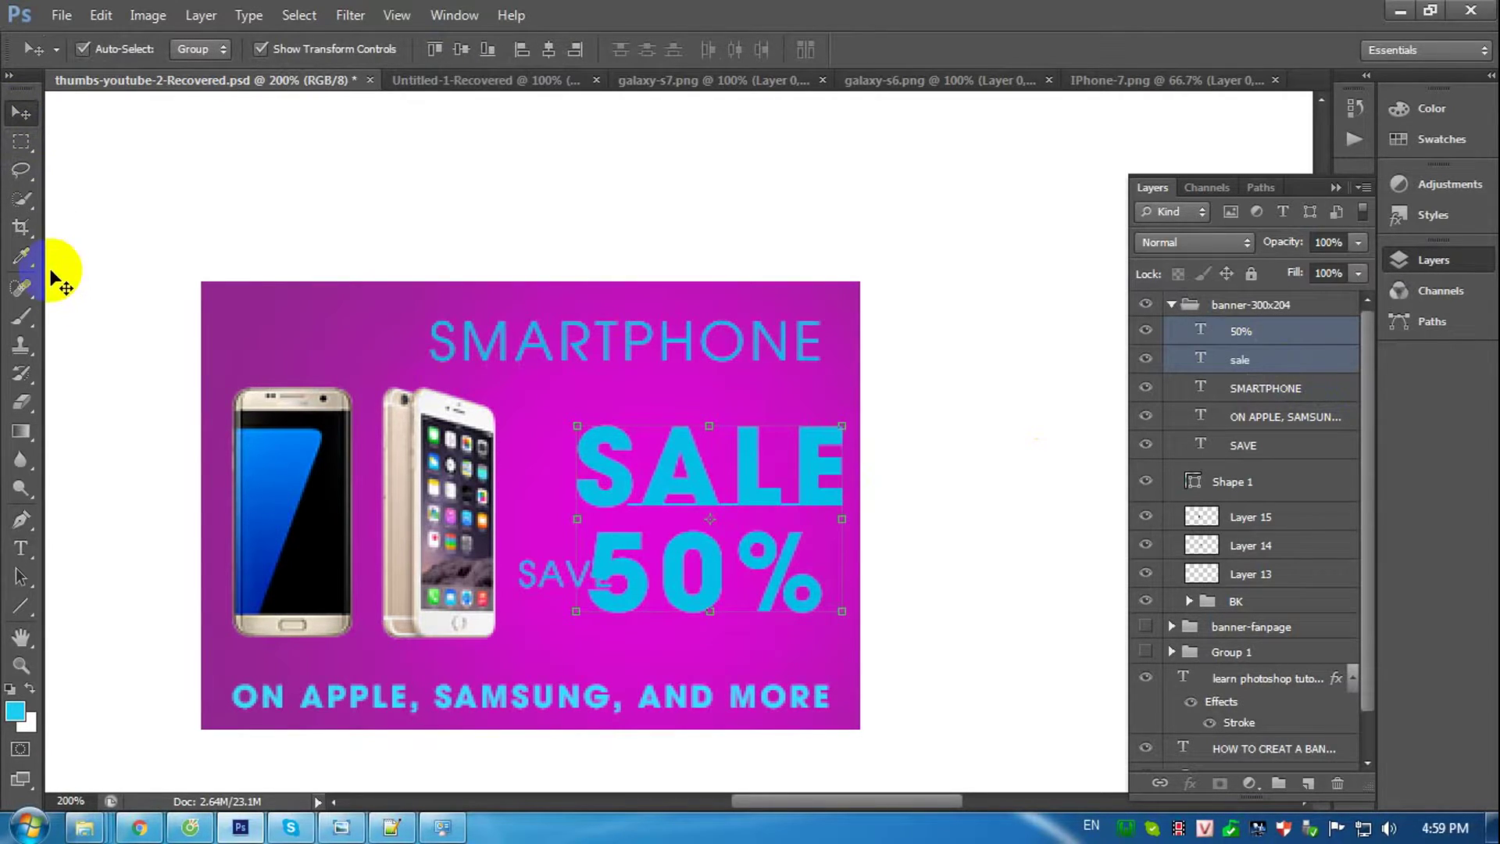
key("Left")
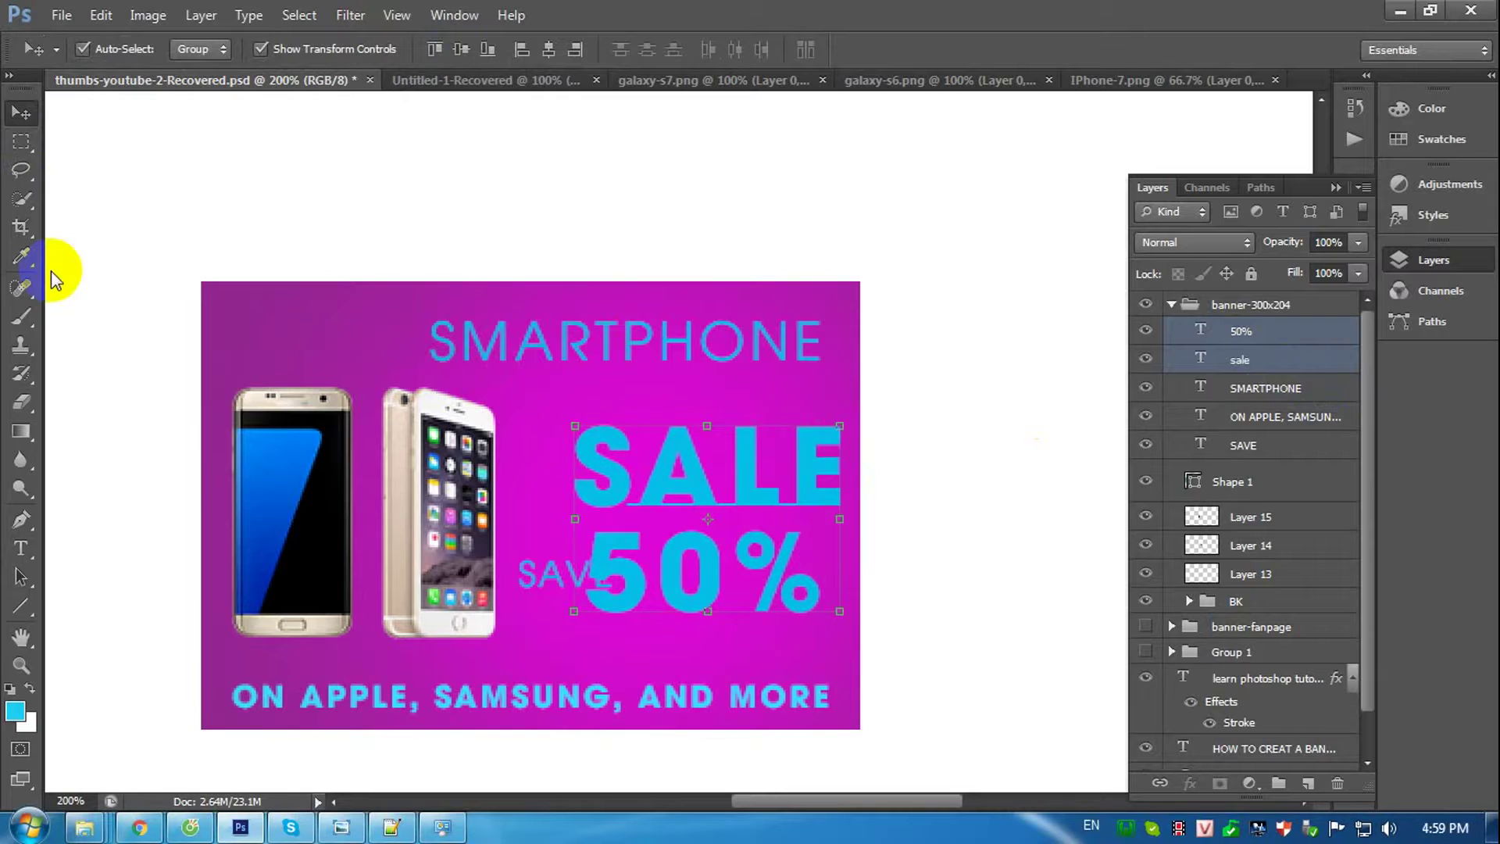
Lower the divider line and stretch it to span under SALE.
left_click(1229, 493)
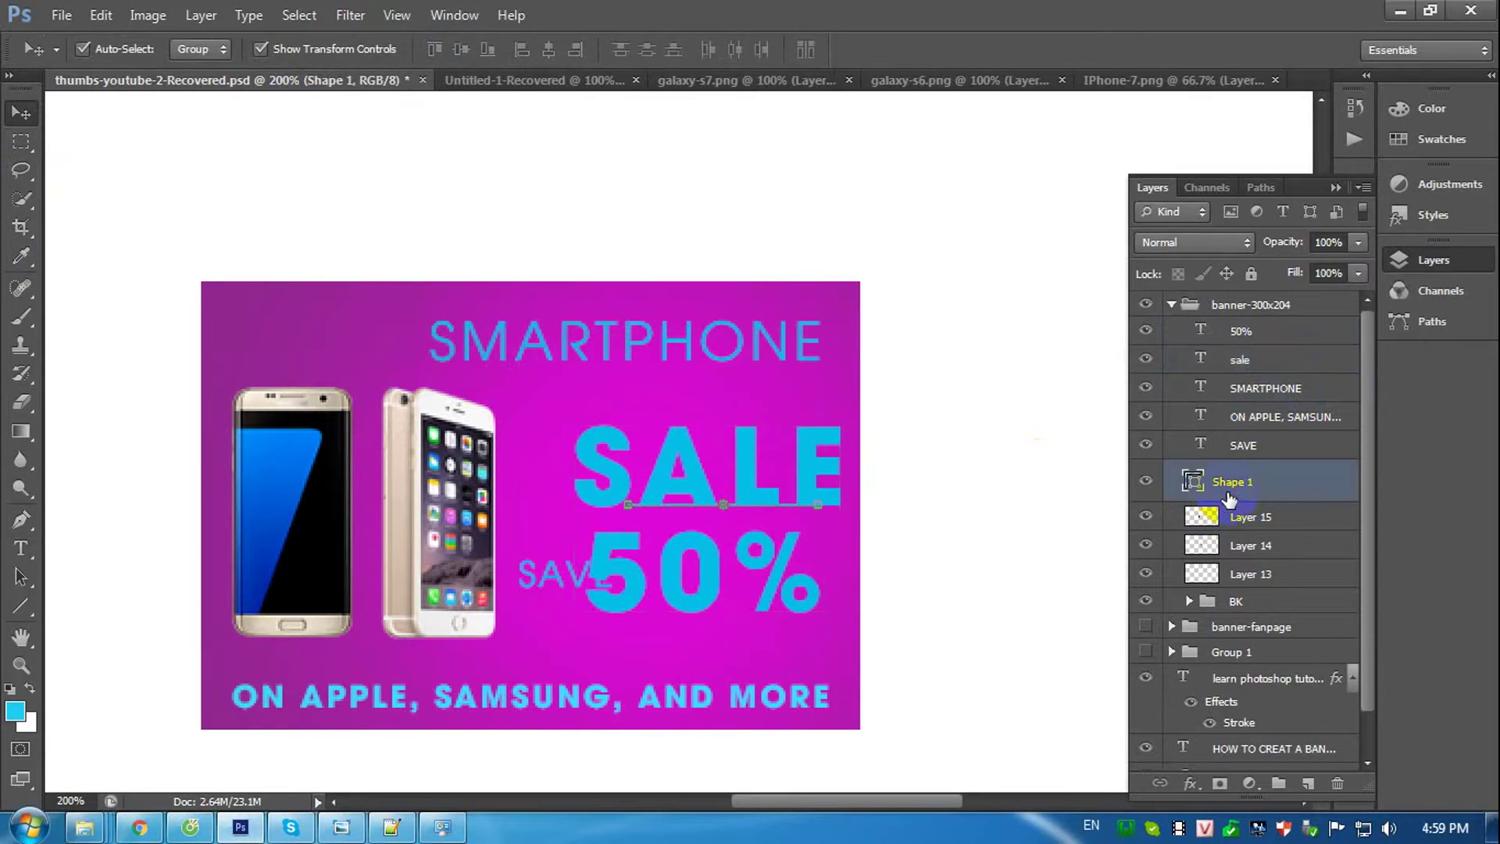
key("Down")
key("Down")
key("Down")
key("Down")
key("Down")
key("Down")
key("Down")
key("Down")
key("Down")
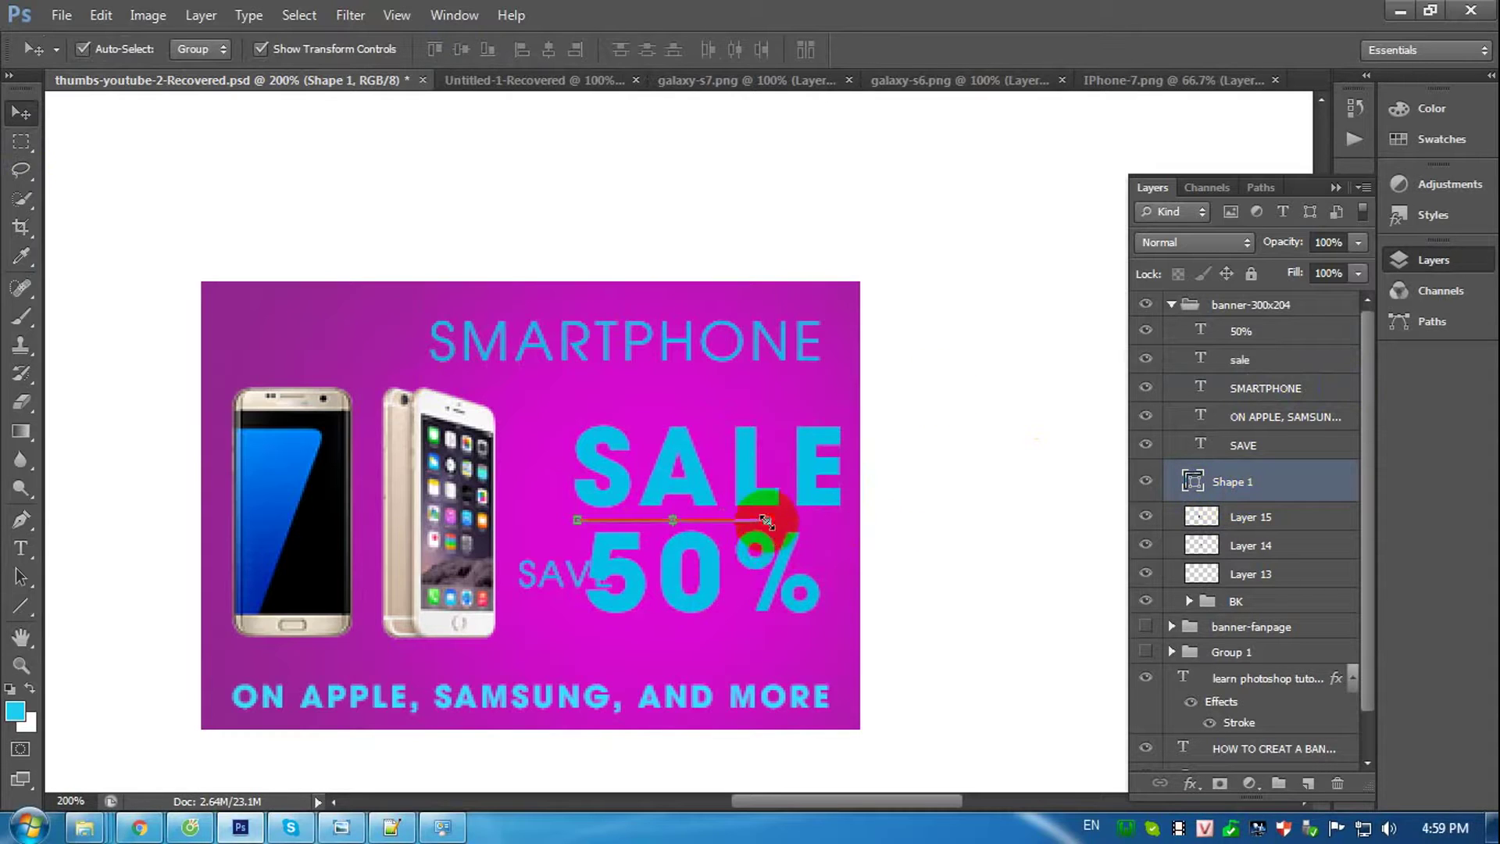
left_click_drag(766, 520, 845, 522)
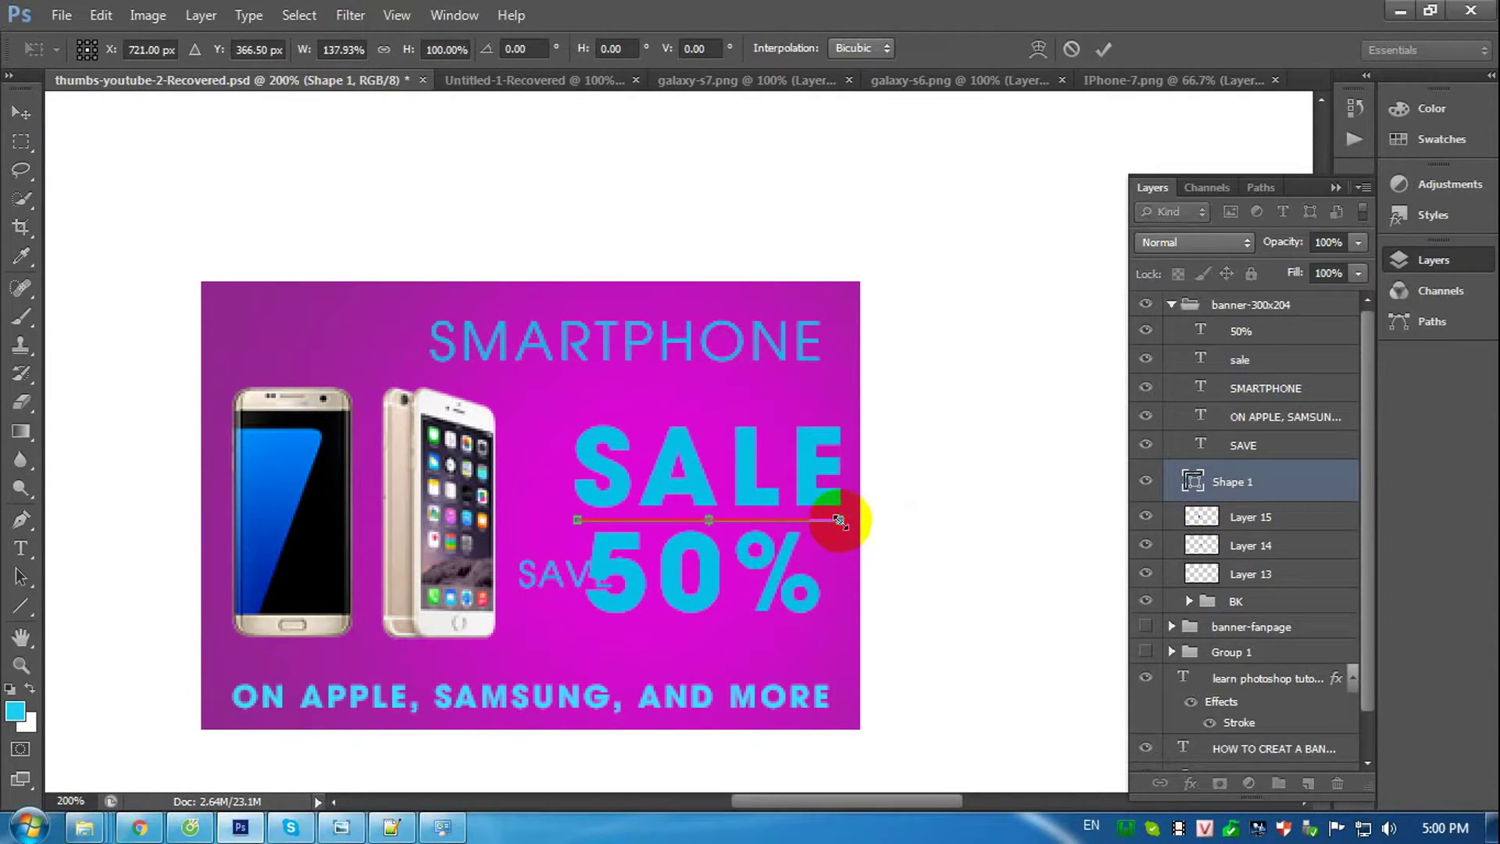
double_click(812, 461)
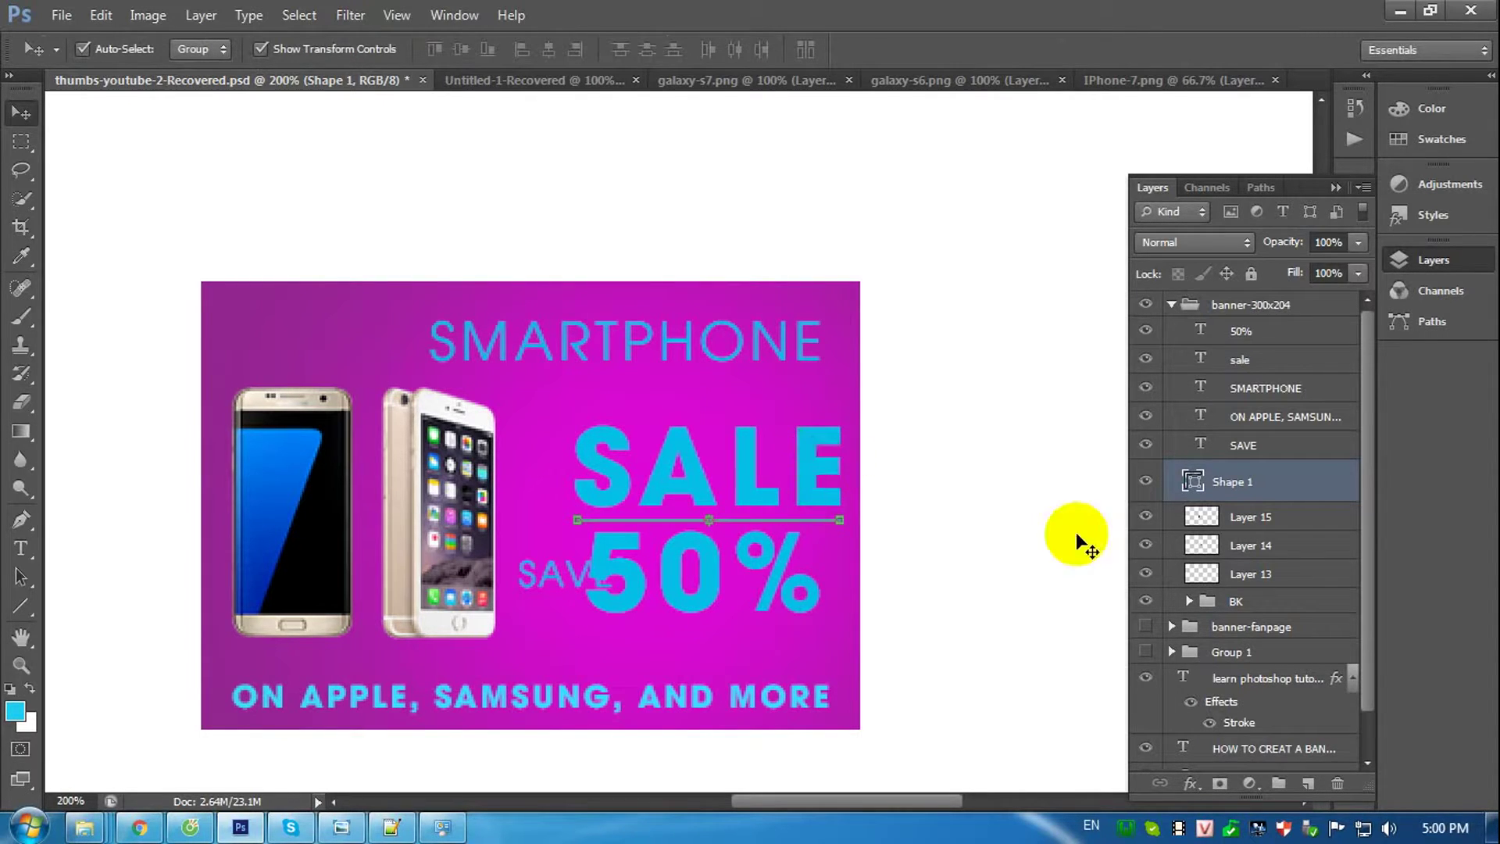
Nudge SAVE beside 50% and shift 50% right toward the line's end.
left_click(1241, 444)
key("Left")
key("Left")
key("Left")
key("Left")
key("Left")
key("Left")
key("Down")
key("Down")
key("Down")
key("Down")
key("Down")
key("Down")
key("Up")
key("Up")
key("Up")
key("Up")
key("Up")
key("Up")
key("Up")
key("Up")
key("Up")
key("Up")
key("Right")
key("Right")
key("Right")
key("Up")
key("Up")
key("Up")
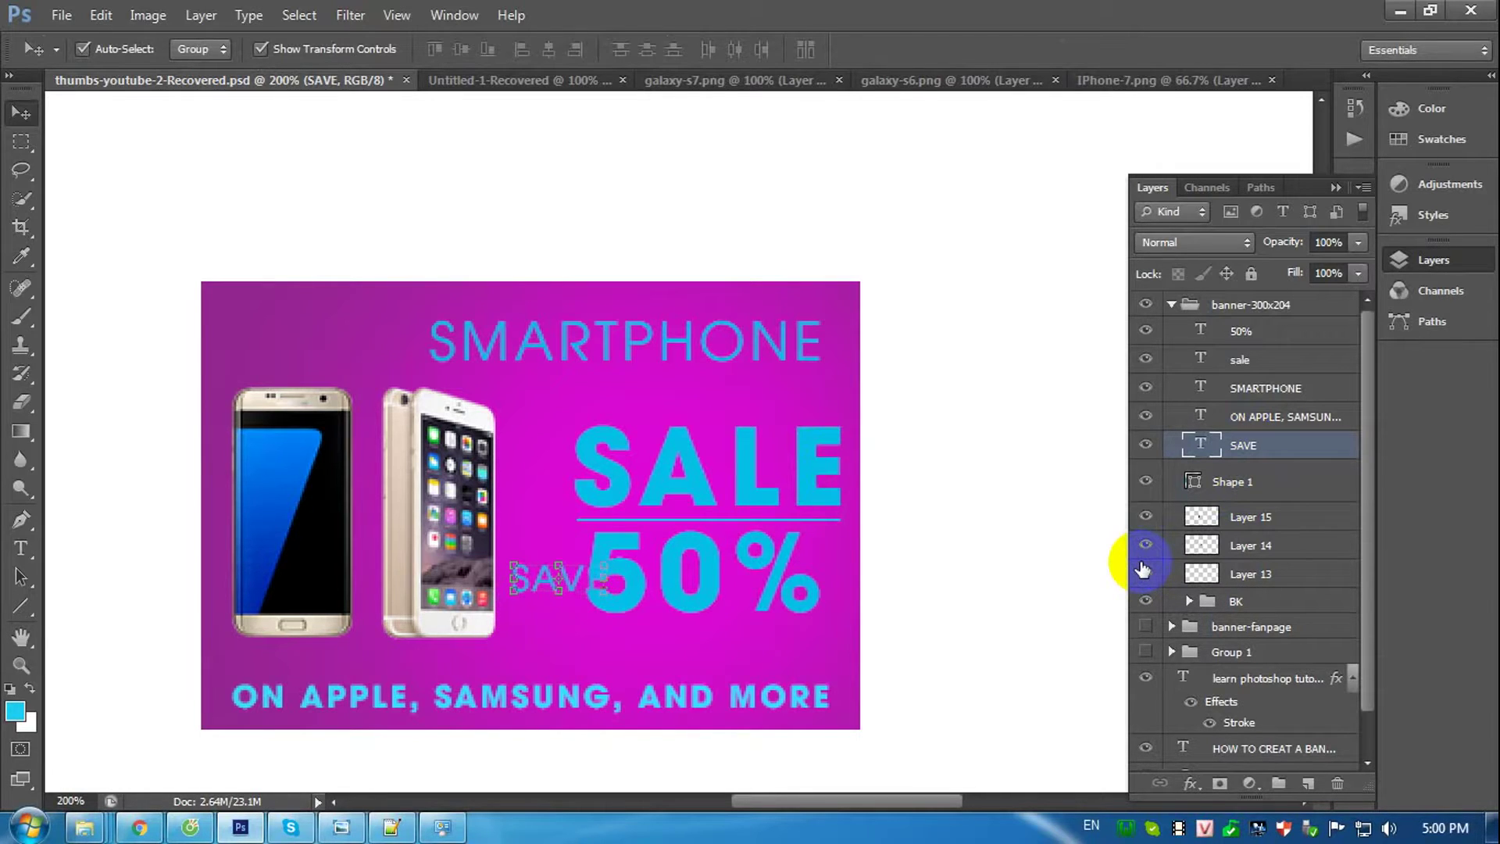
left_click(1271, 342)
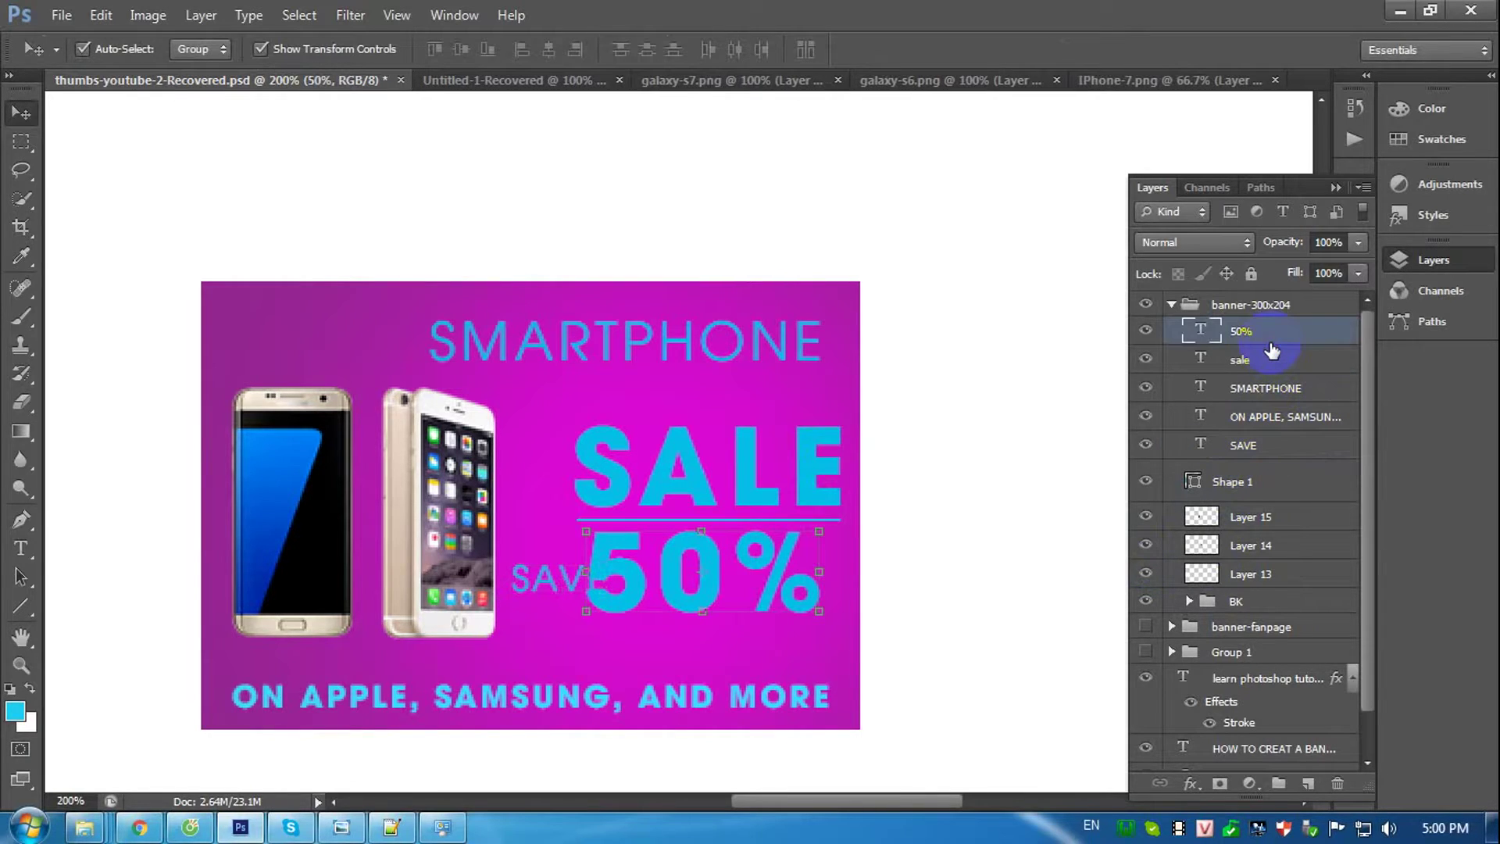
key("Right")
key("Right")
key("Right")
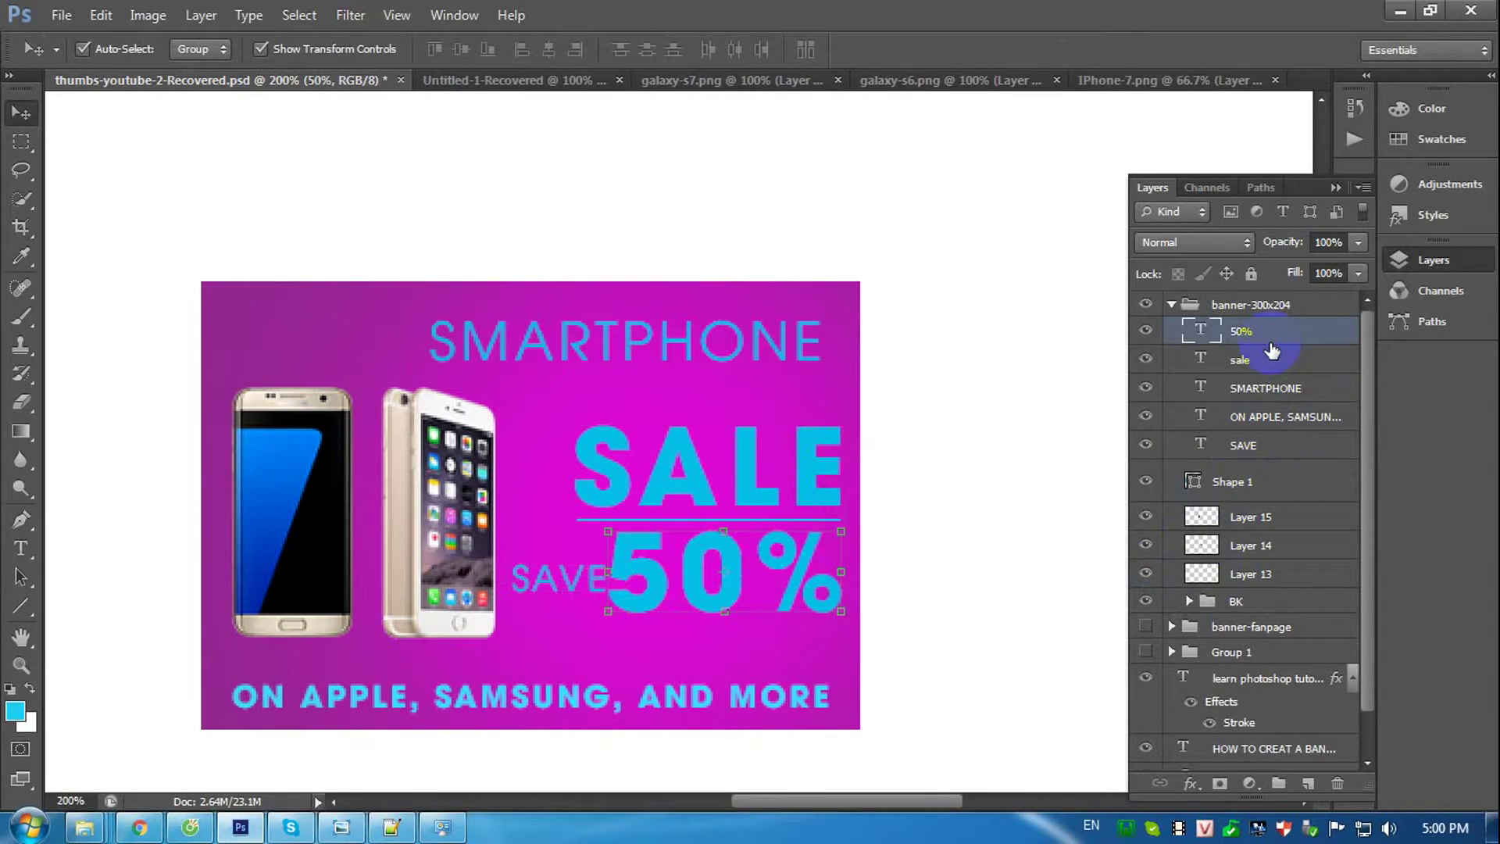
key("Right")
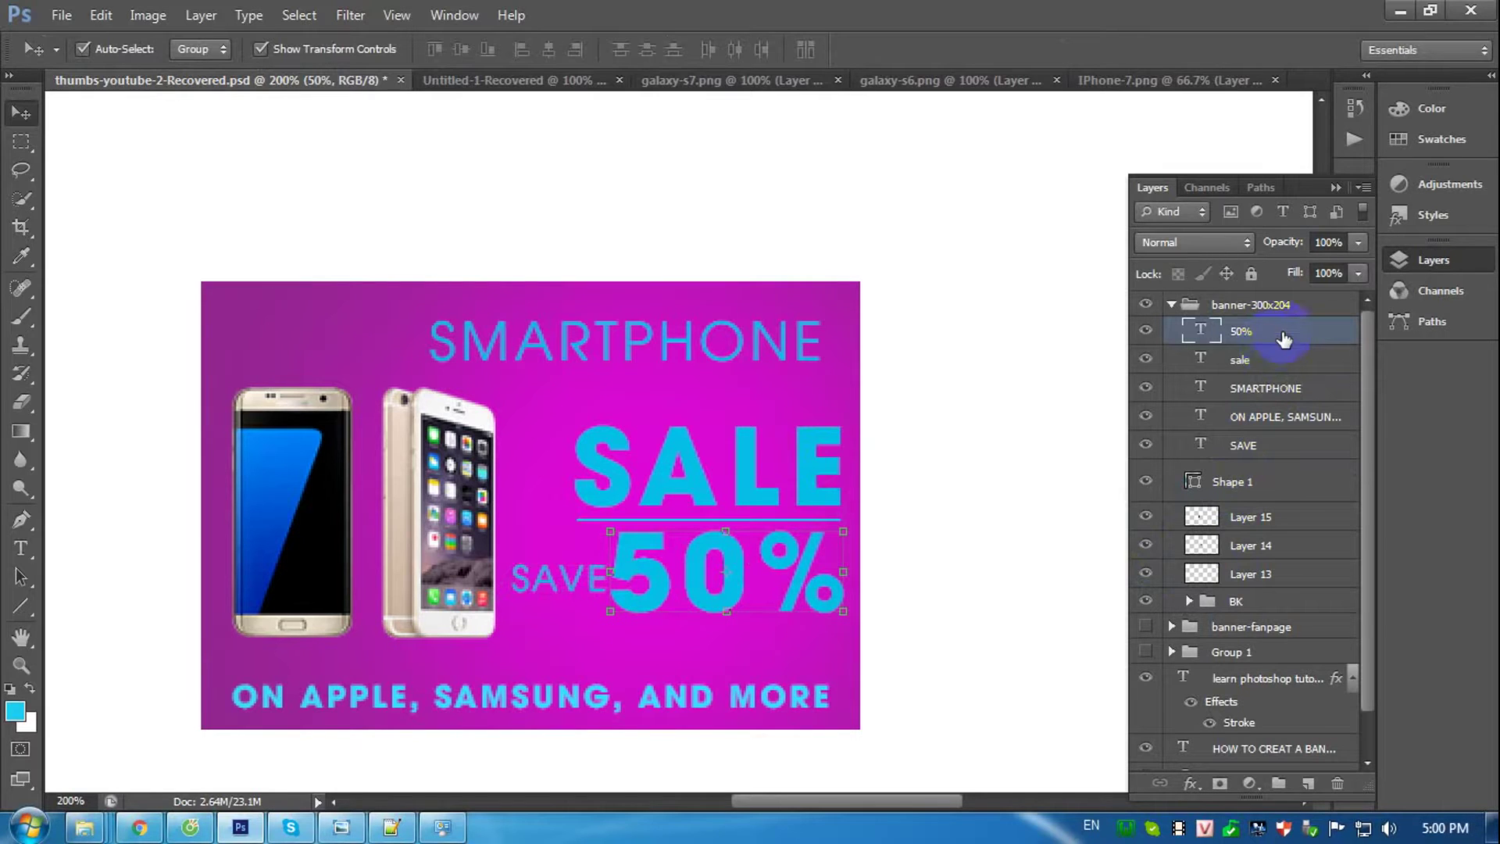
Change the 50% text colour to white.
key("t")
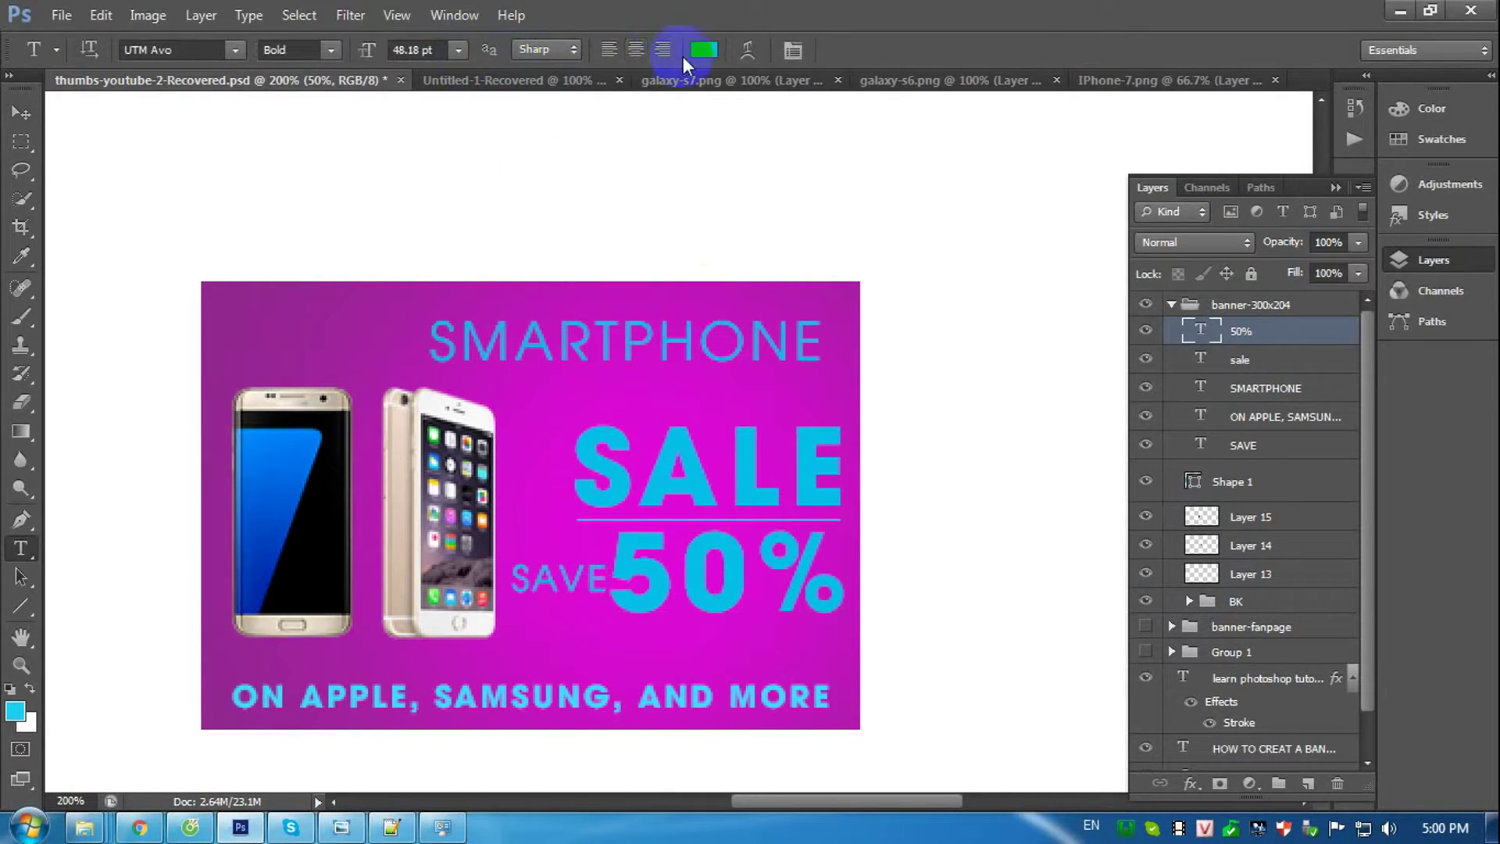
left_click(703, 50)
left_click(772, 509)
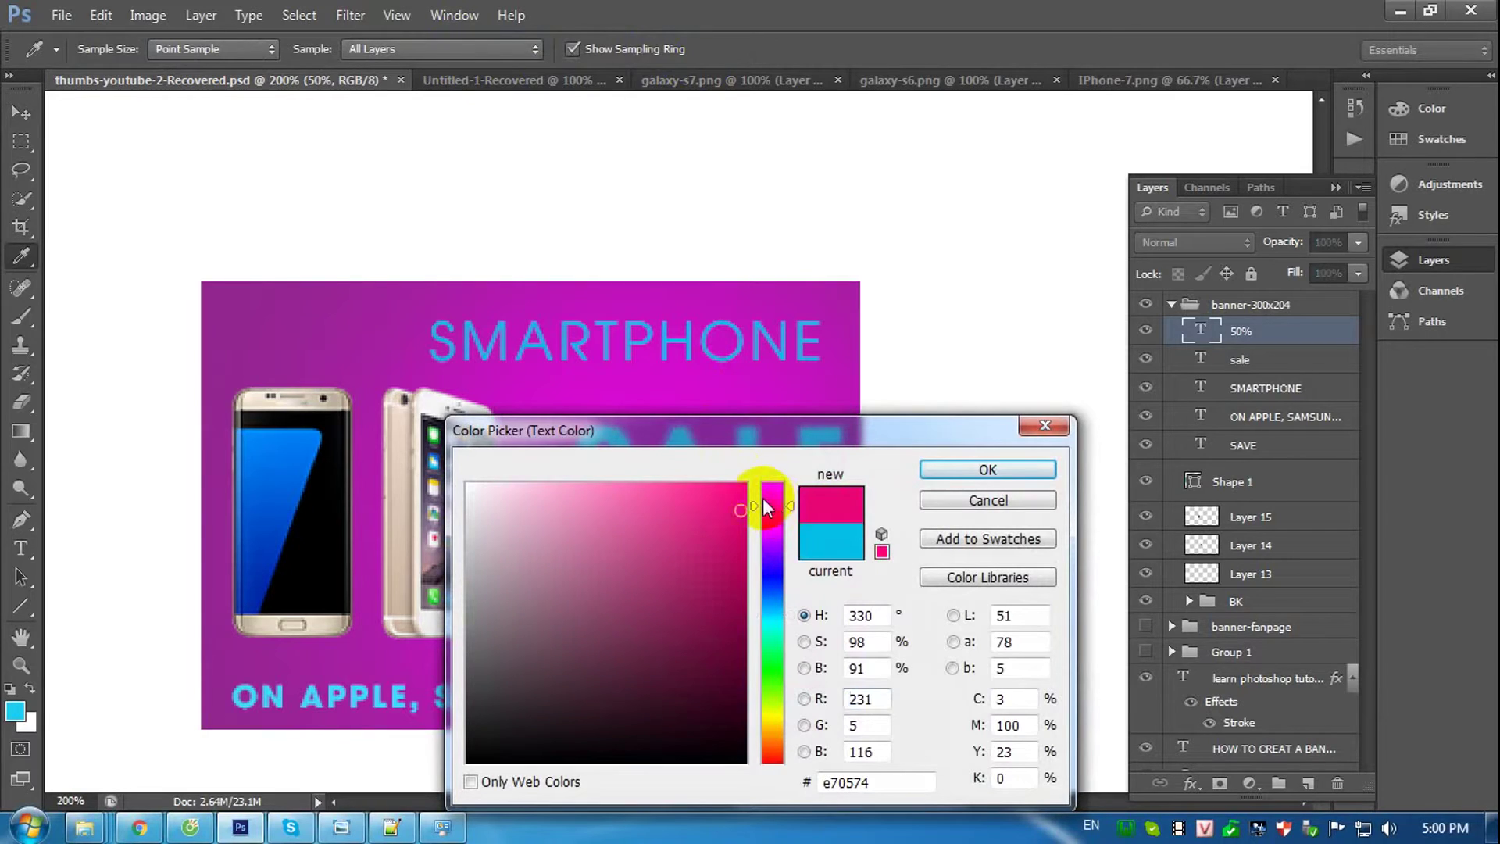
mouse_move(789, 428)
left_mouse_down()
mouse_move(145, 204)
mouse_move(369, 142)
left_mouse_up()
left_click_drag(91, 251, 4, 207)
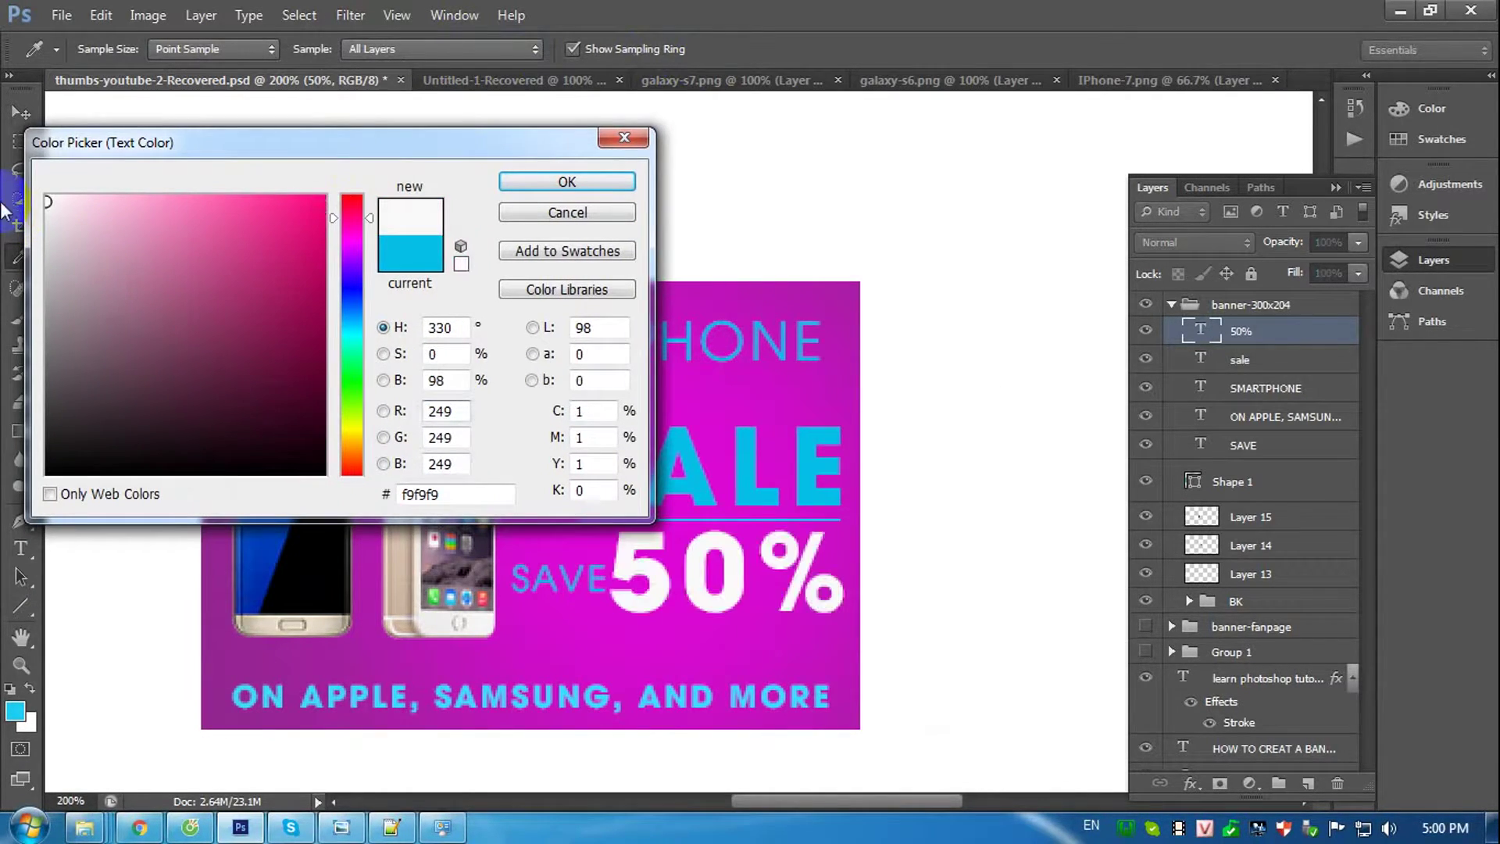
left_click(525, 182)
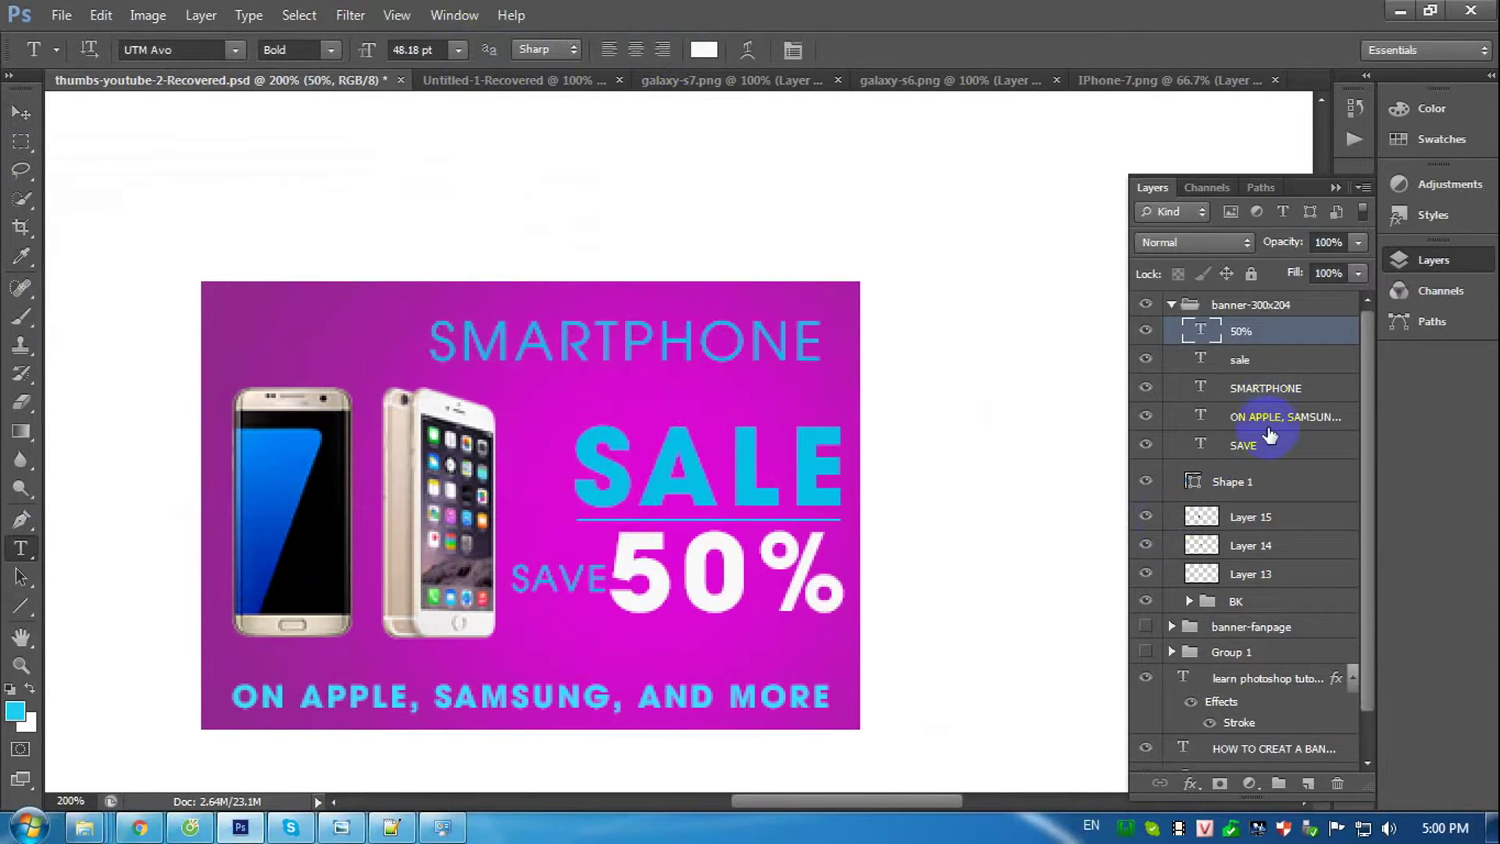
Nudge SAVE down to align with 50% and shift the iPhone slightly left.
left_click(1266, 360)
left_click(1244, 453)
key("v")
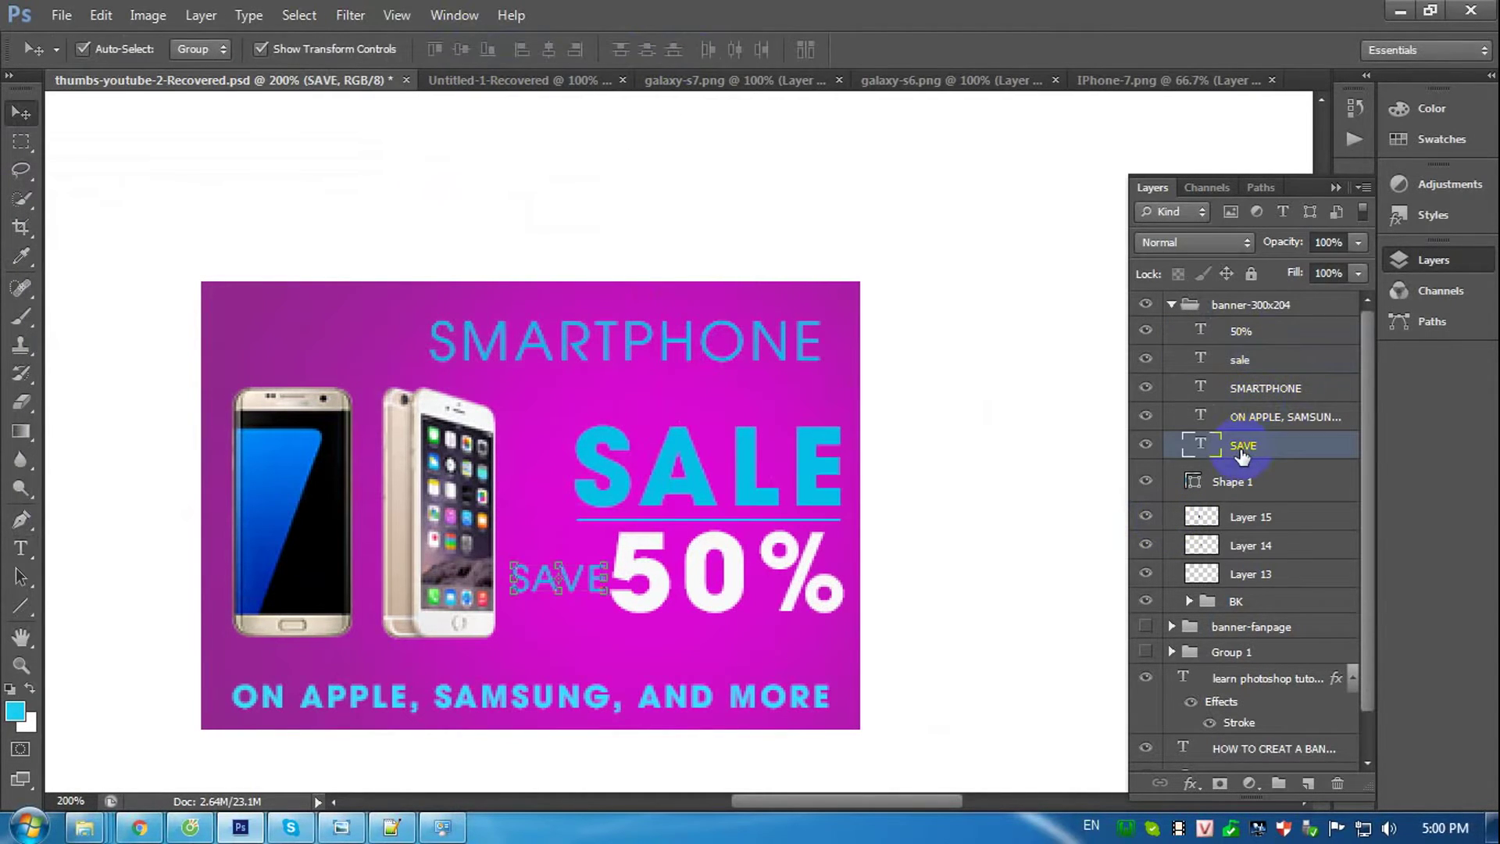
key("Down")
key("Down")
key("Down")
key("Down")
key("Down")
key("Down")
key("Down")
key("Down")
key("Down")
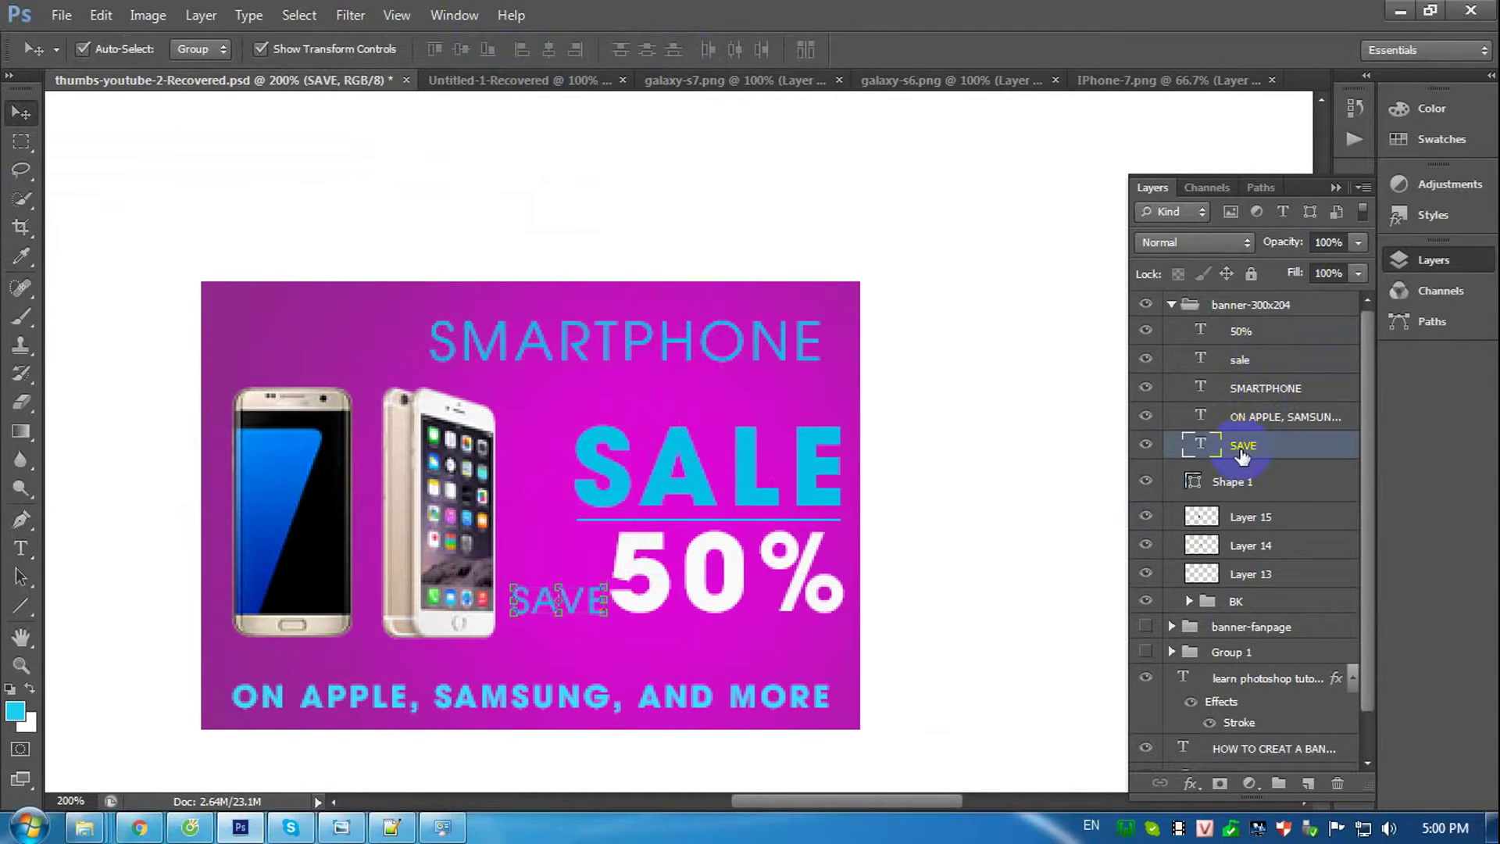
key("Down")
key("Left")
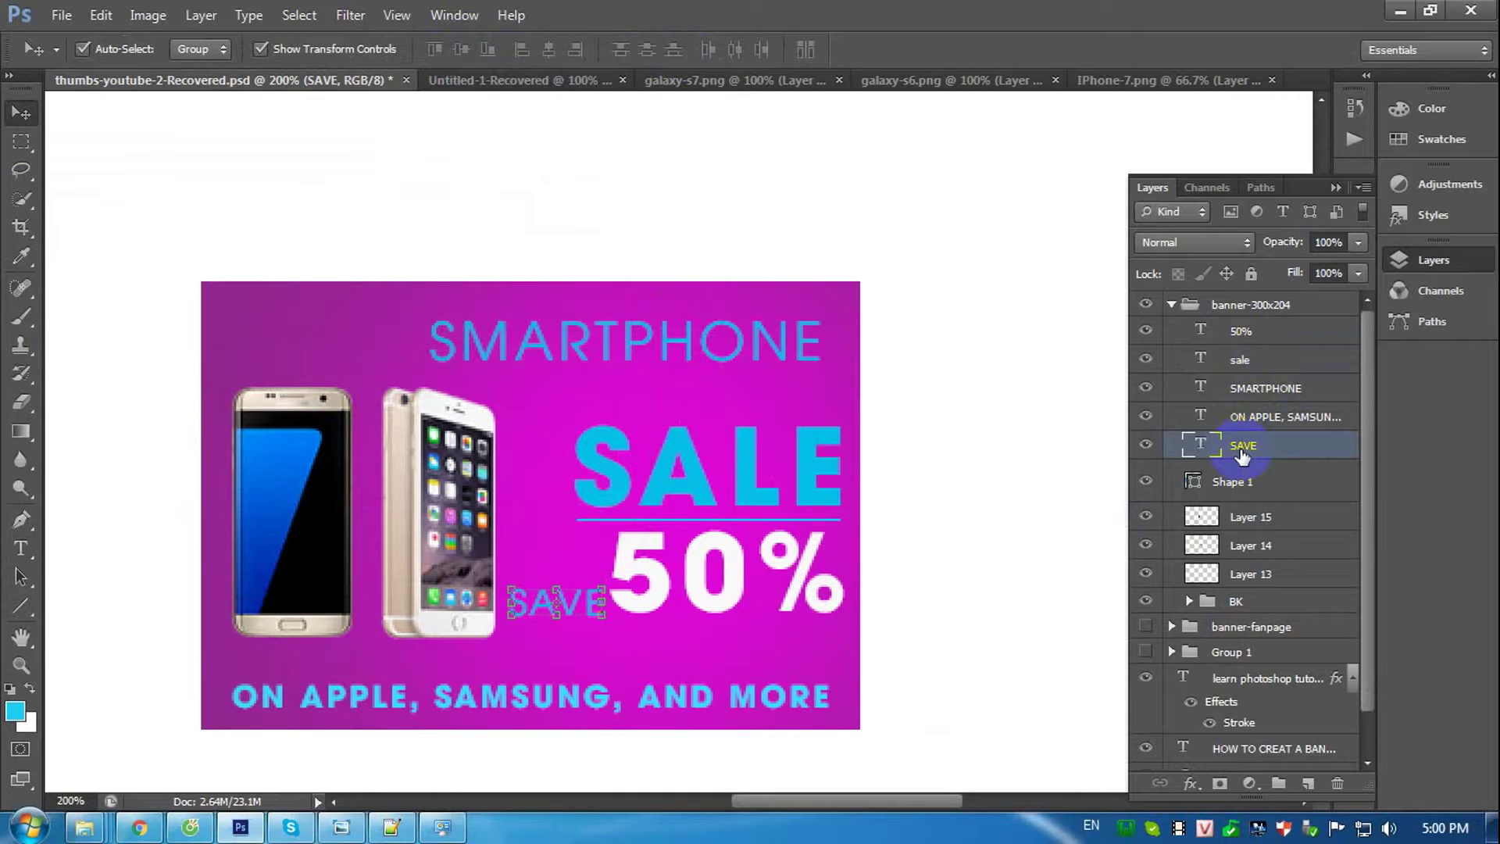
left_click(1240, 550)
key("Left")
key("Left")
key("Left")
key("Left")
key("Left")
key("Left")
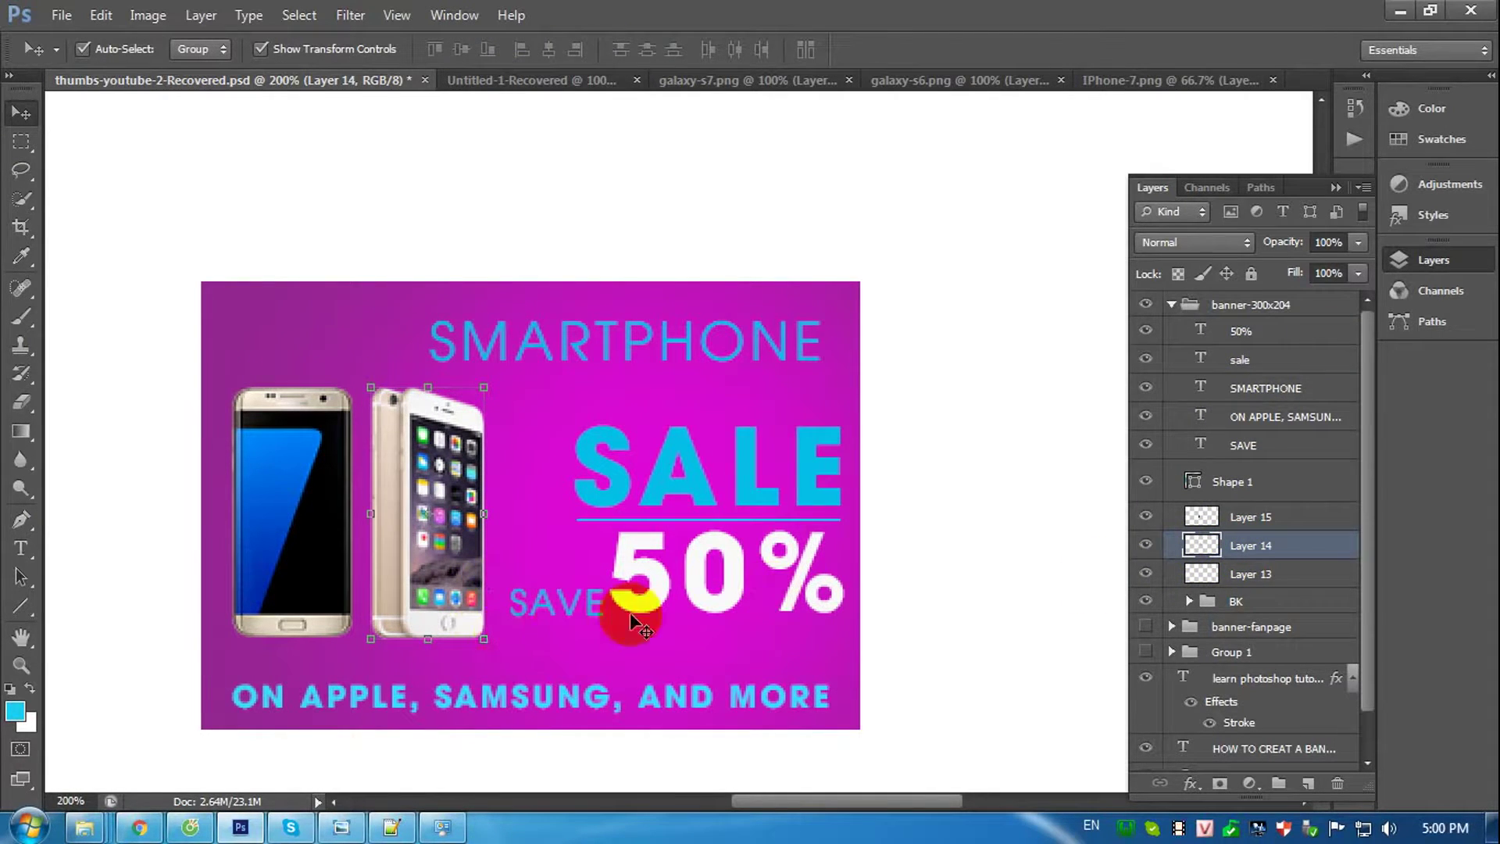
left_click(1251, 445)
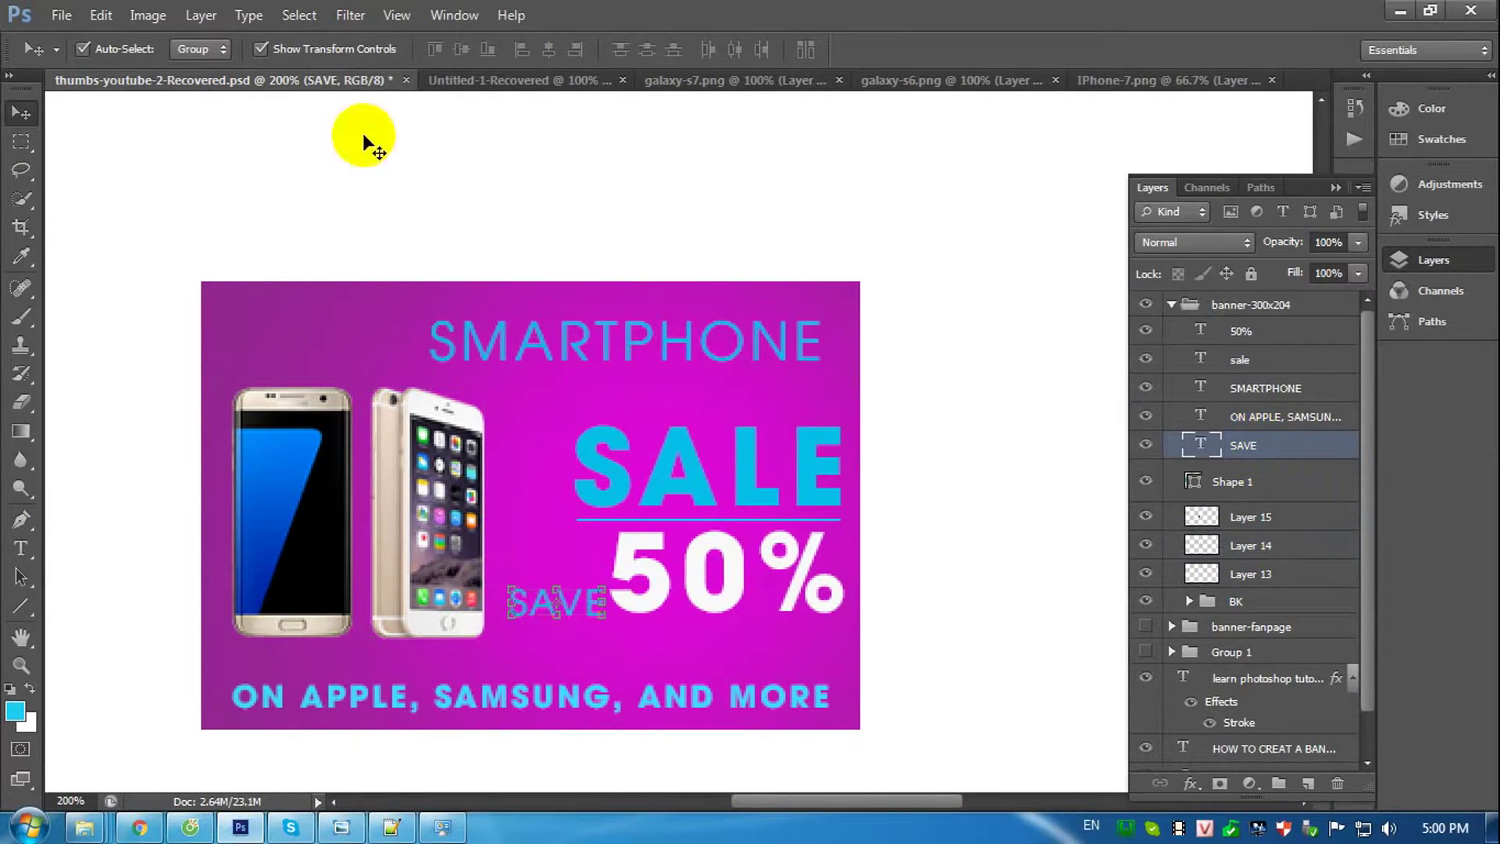
Set the SAVE text in the UTM HelvetIns font.
key("t")
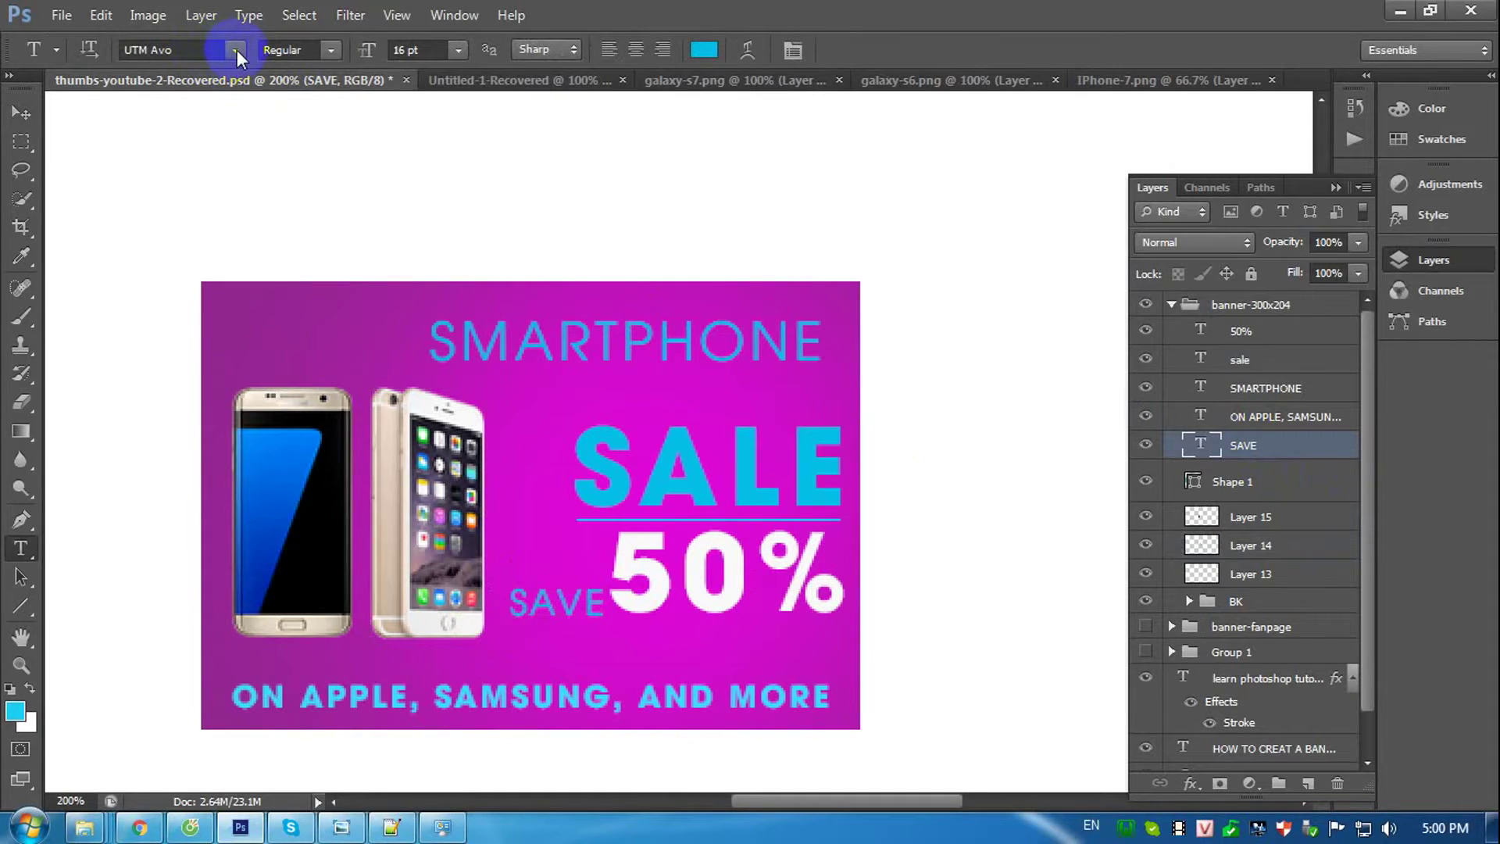
left_click(237, 49)
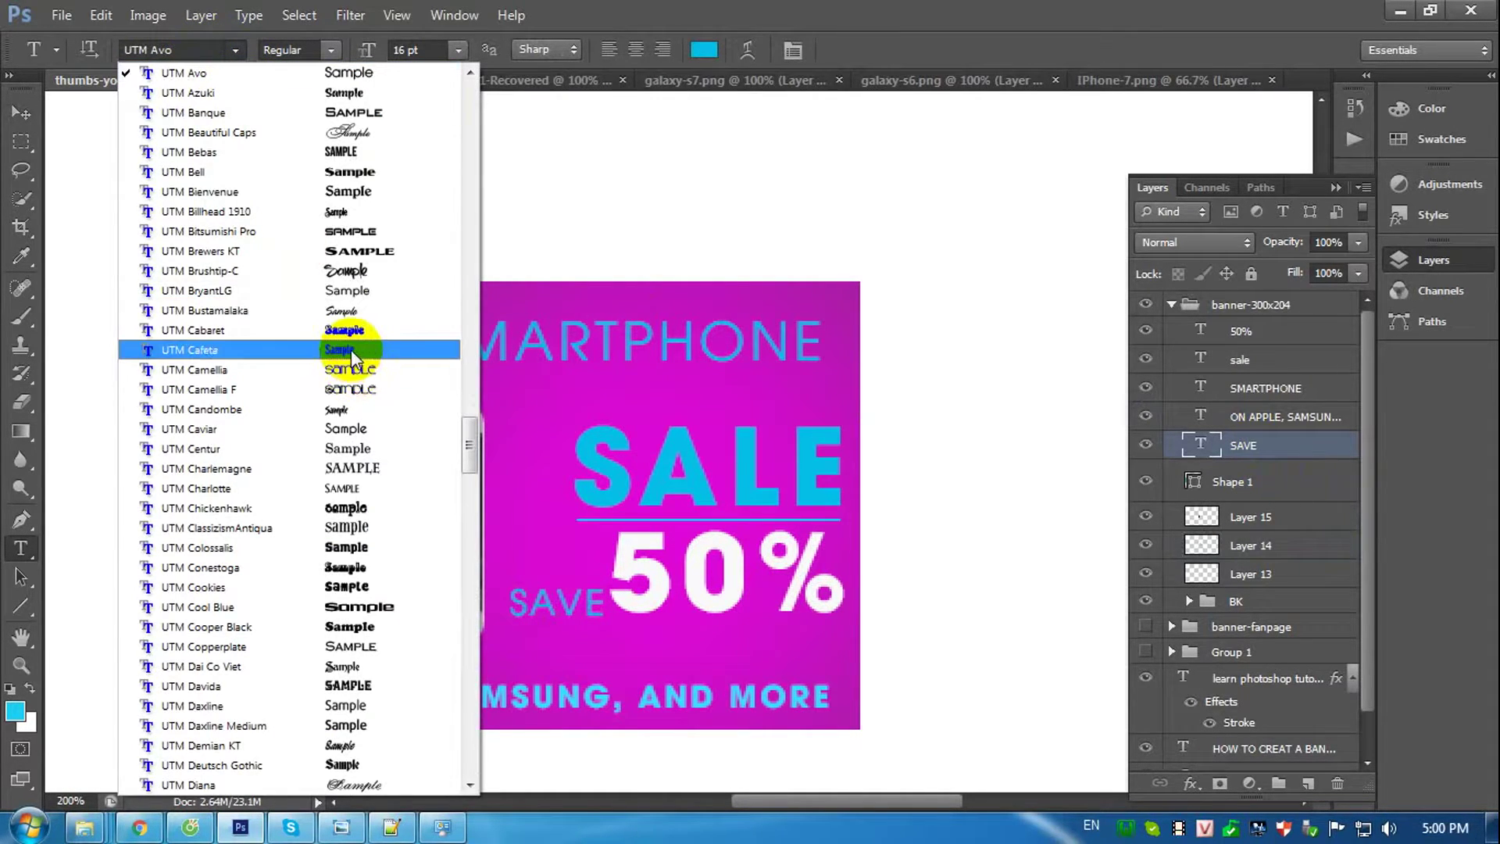
left_click_drag(467, 452, 461, 549)
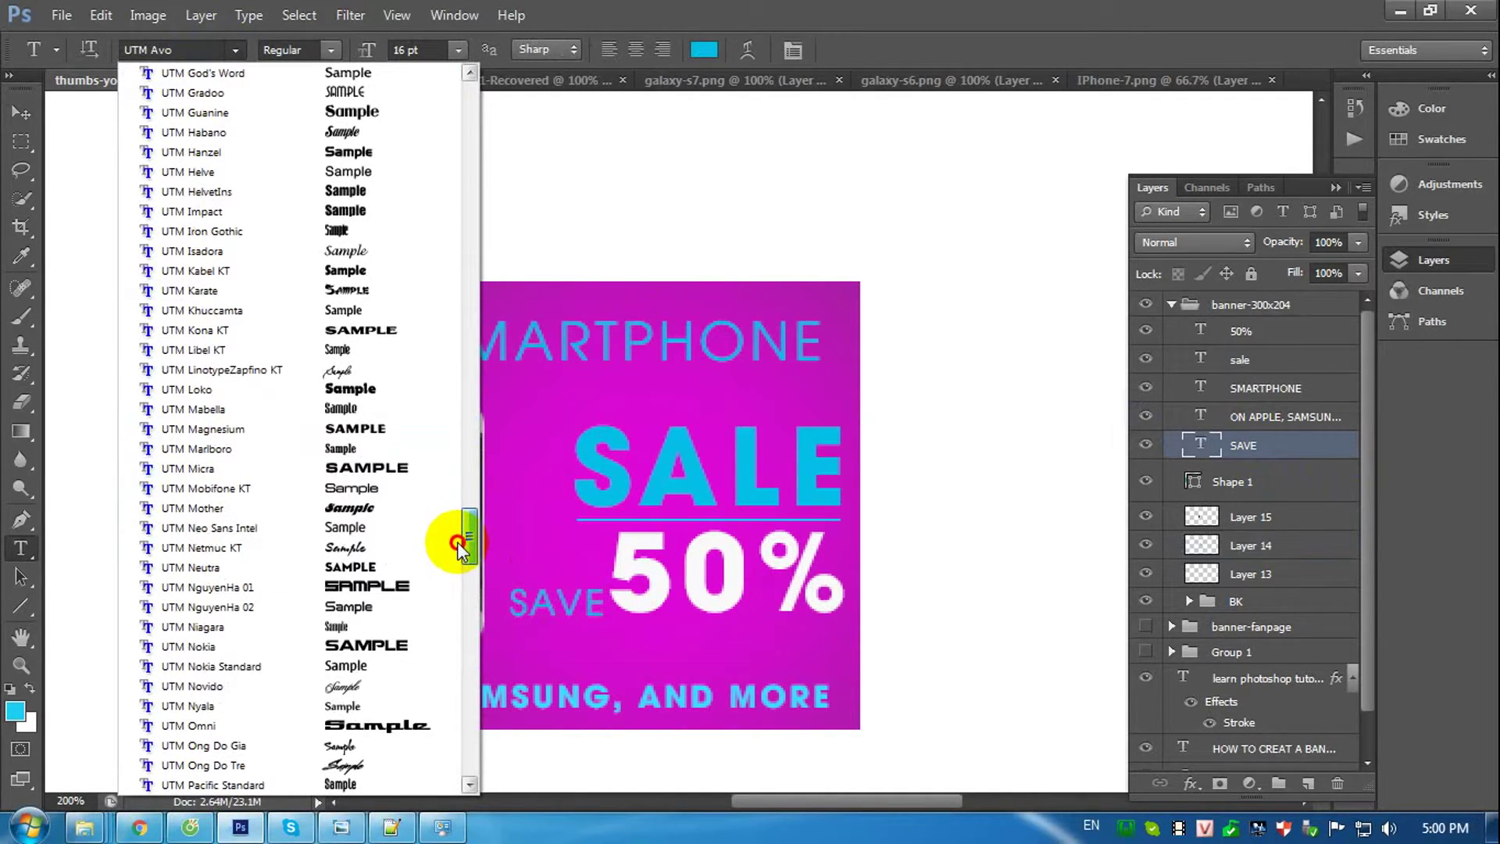
left_click(352, 192)
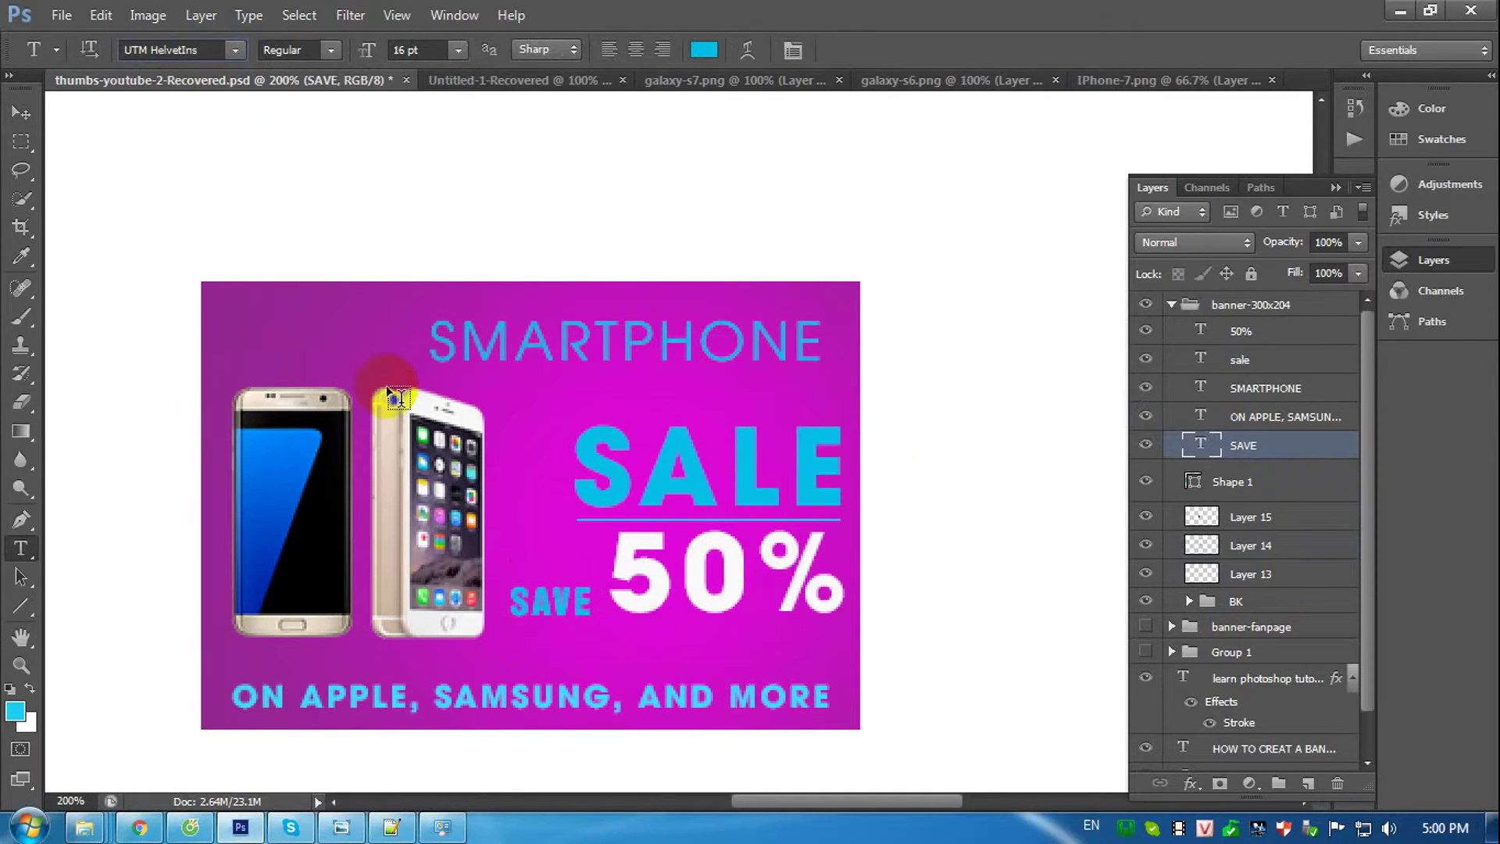
Nudge SAVE up and right next to 50%.
left_click(1267, 481)
left_click(1270, 447)
left_click(22, 114)
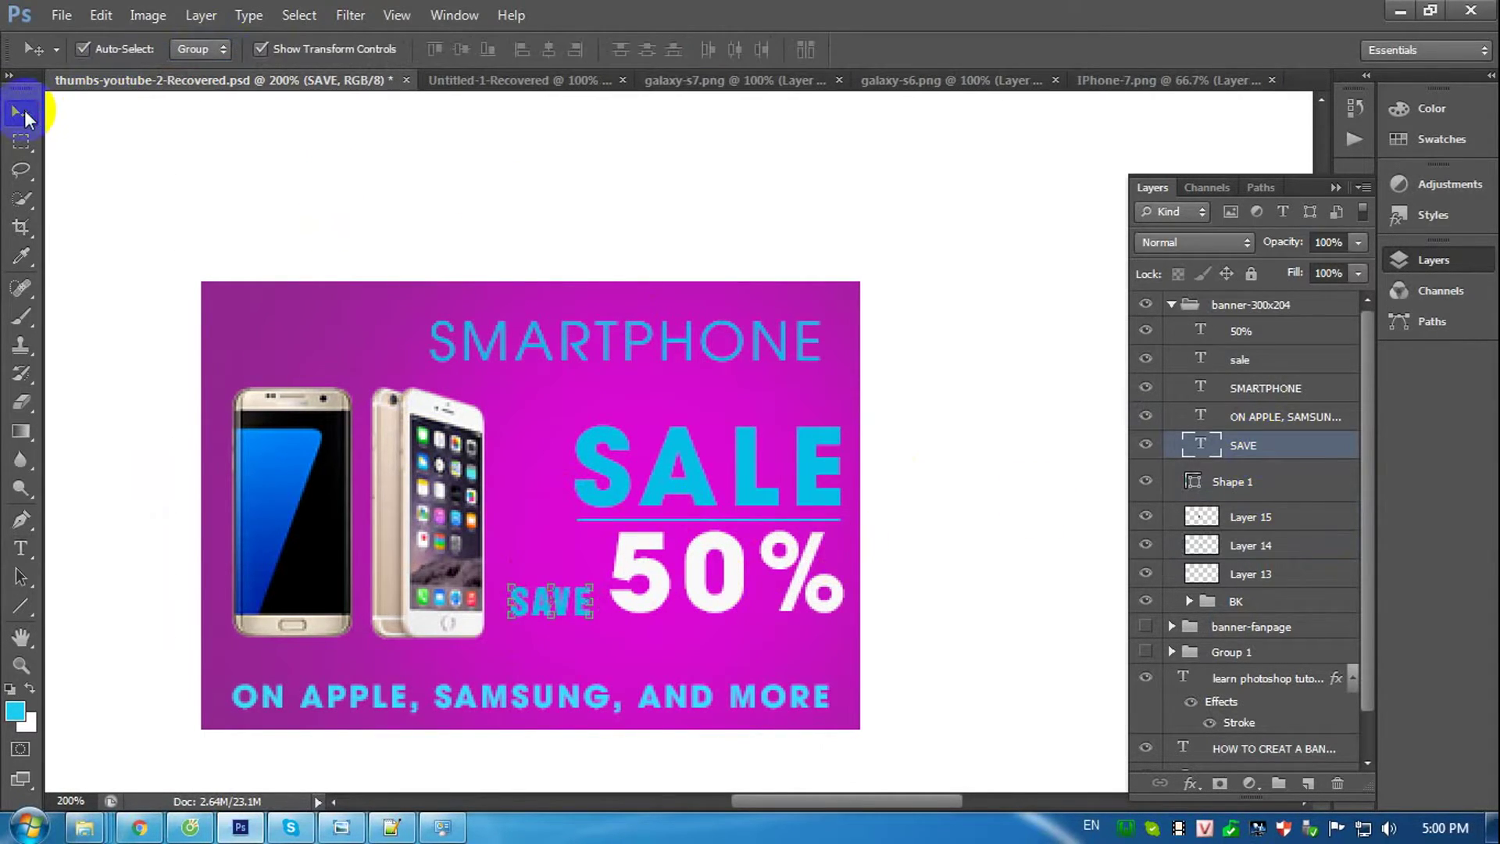
key("Right")
key("Right")
key("Right")
key("Up")
key("Up")
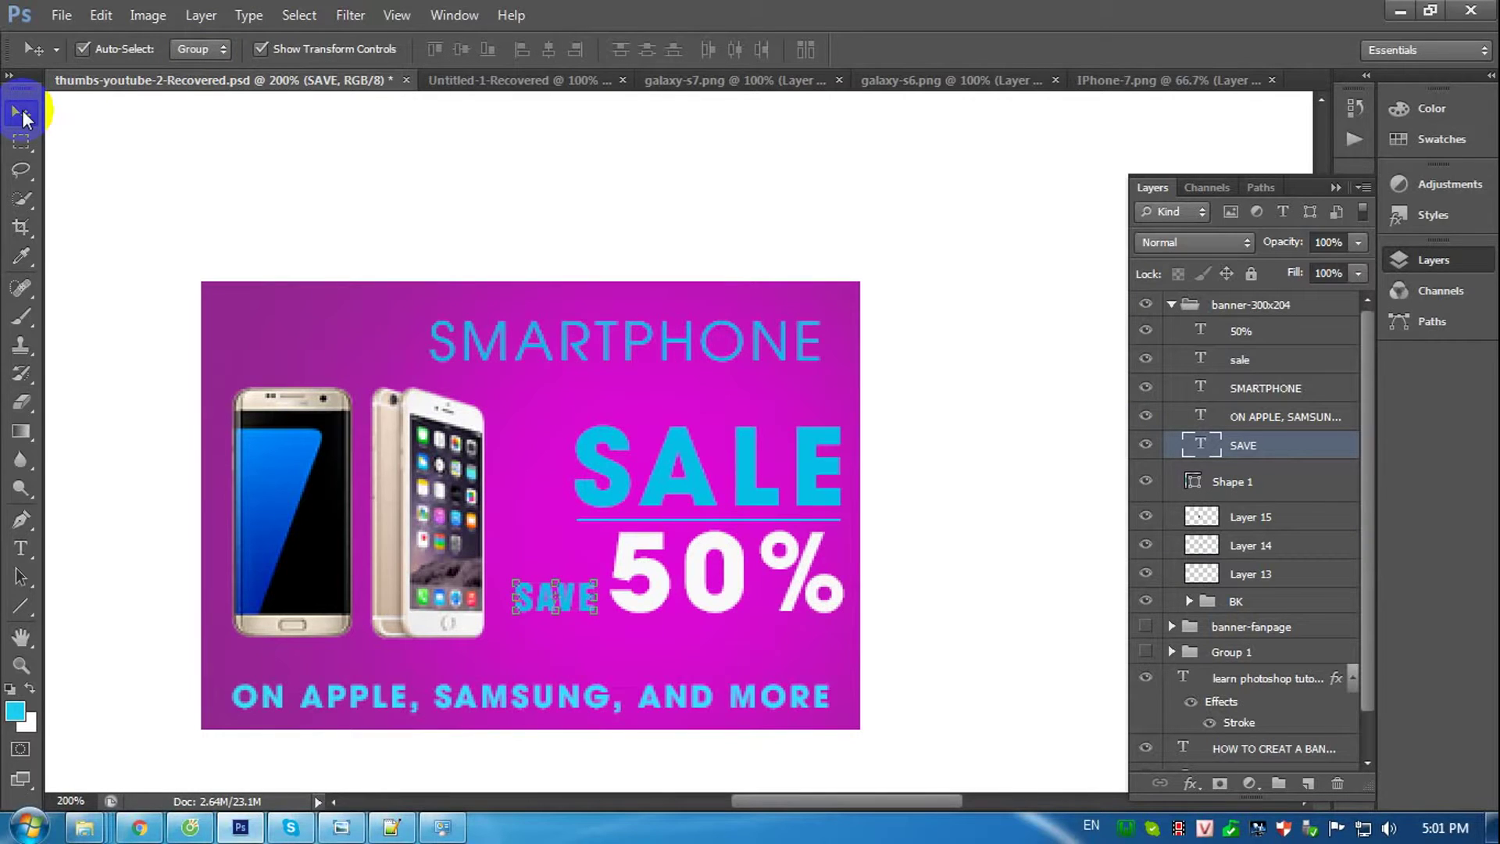
key("ctrl+minus")
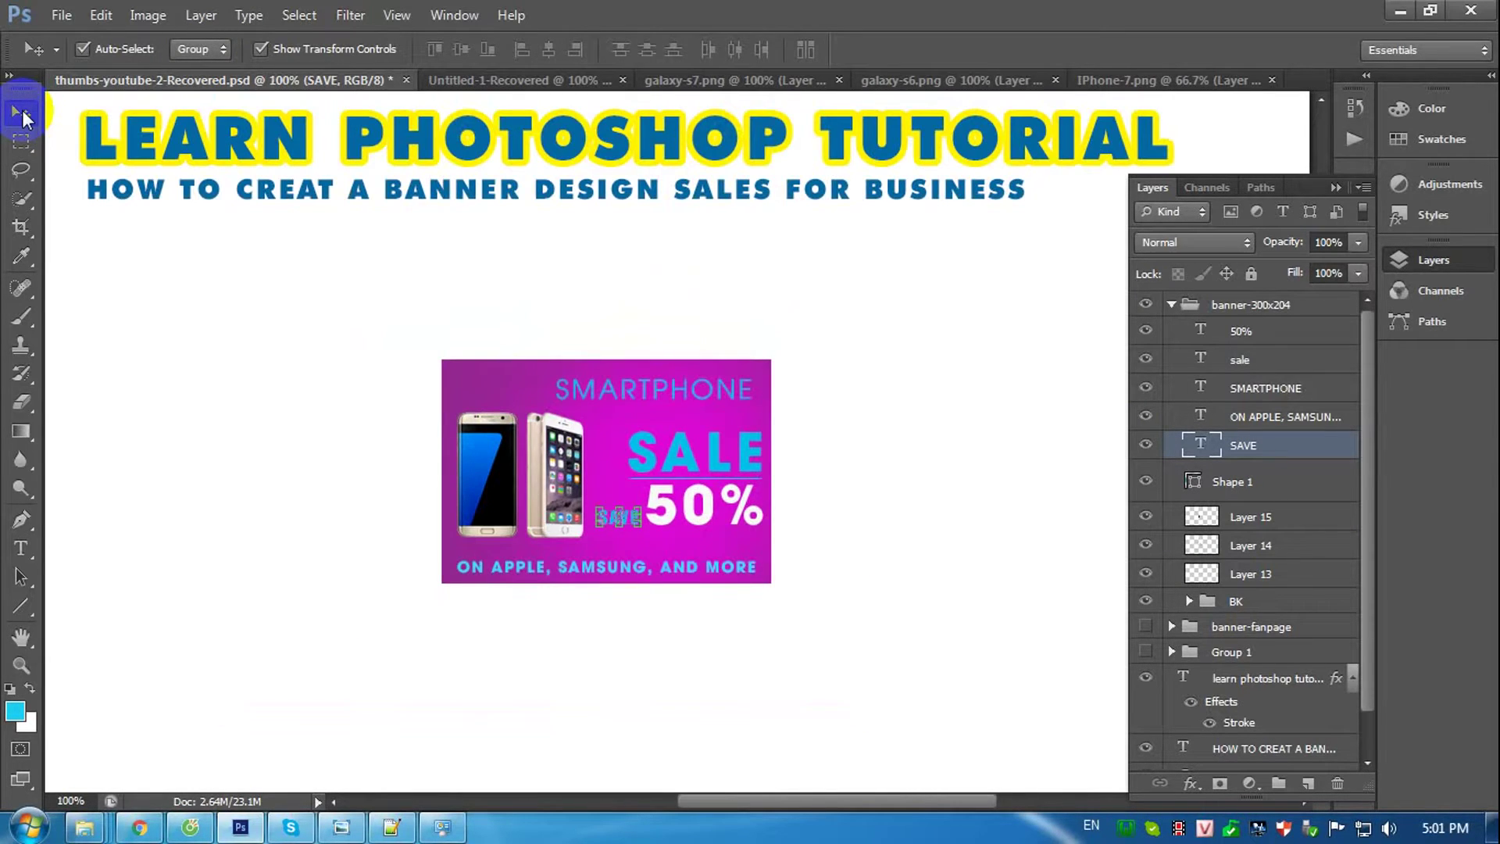
Nudge the SALE heading and the divider line beneath it slightly upward.
key("ctrl+plus")
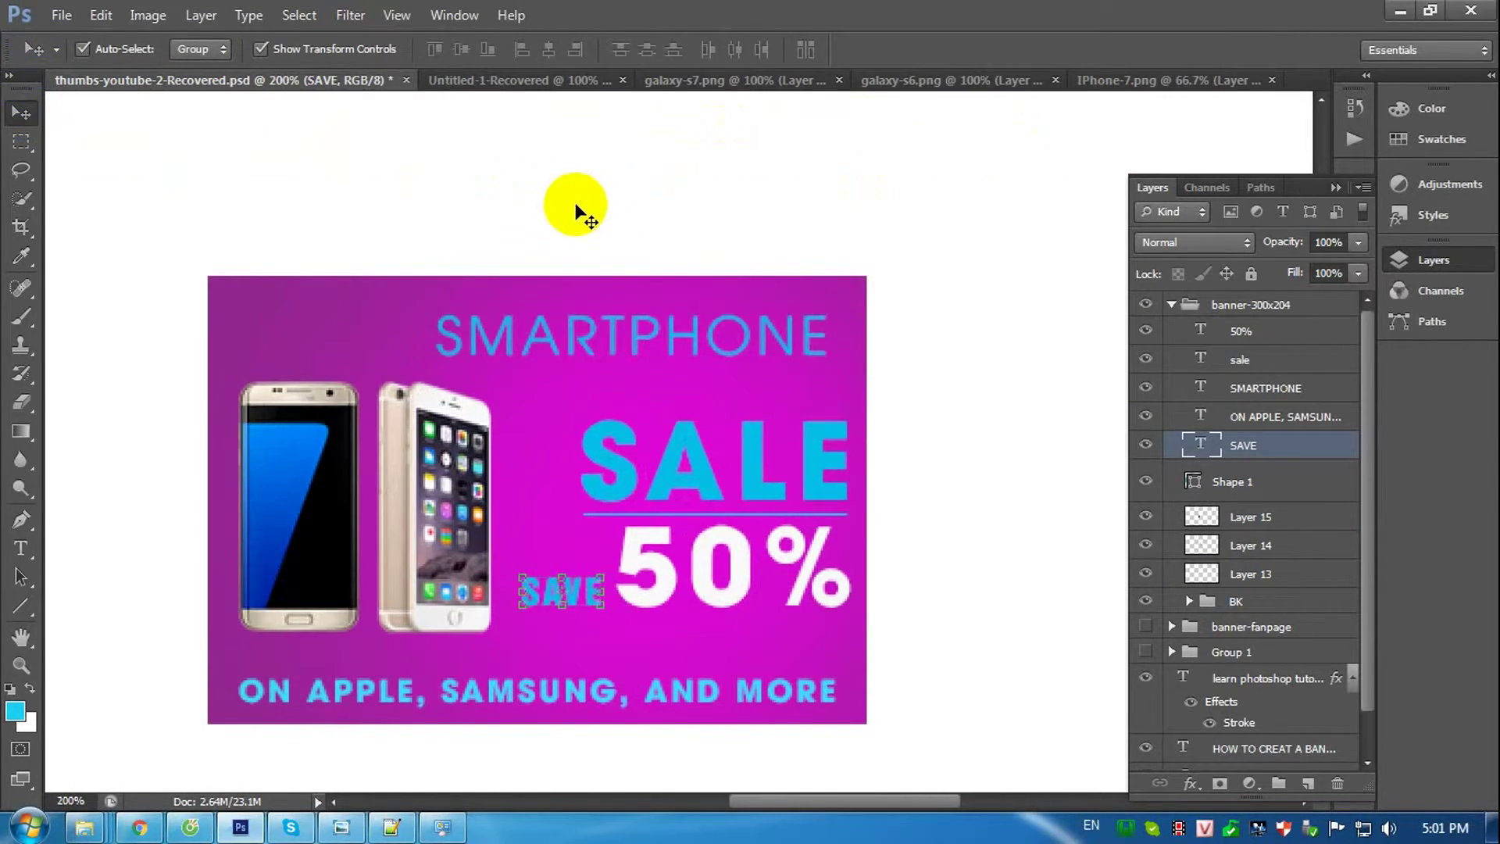
left_click(1227, 363)
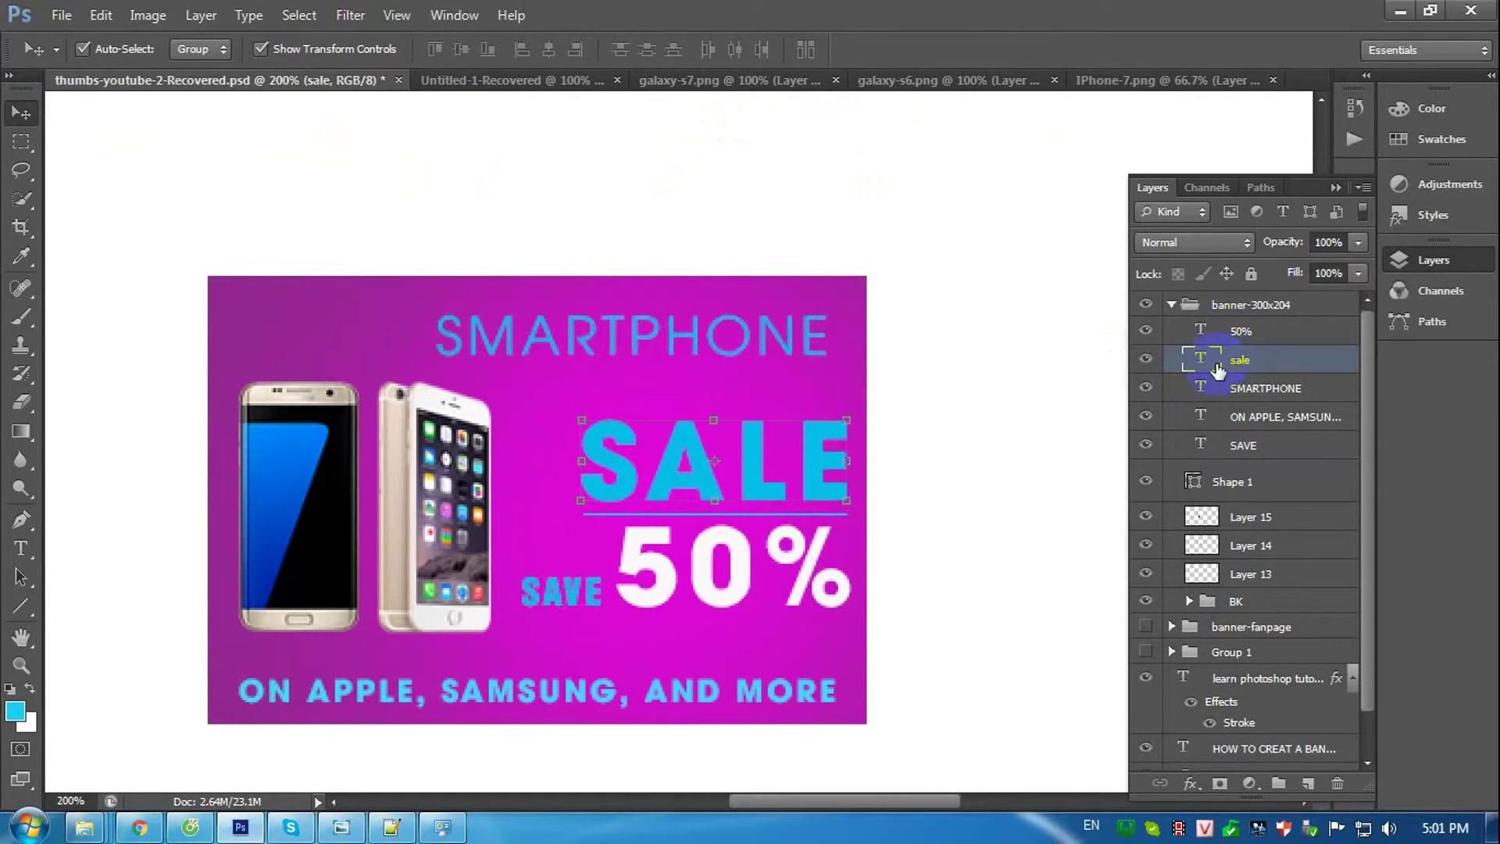
key("shift+Up")
key("Left")
key("Left")
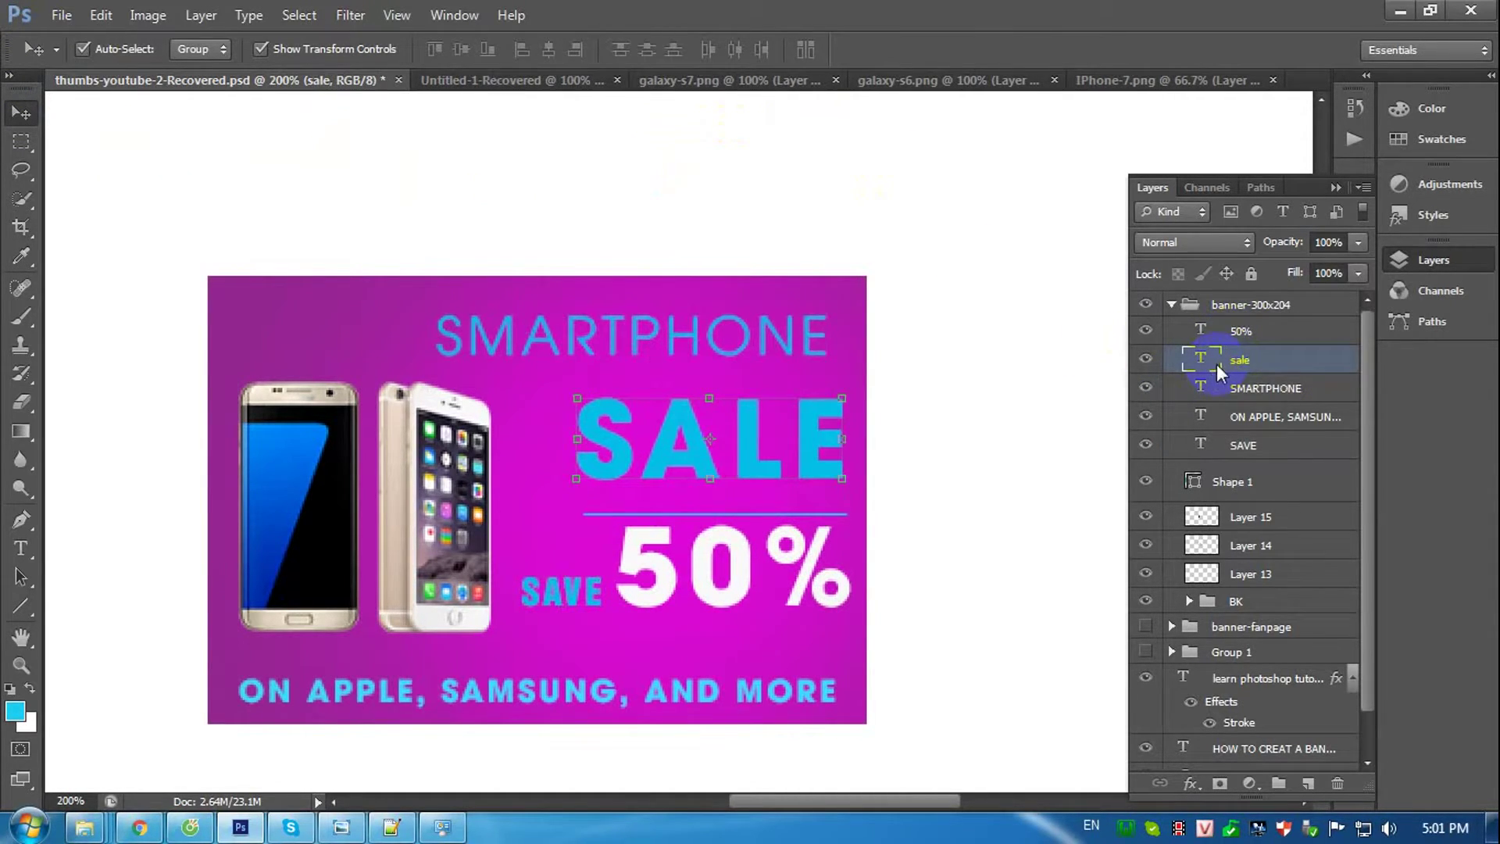
left_click(1250, 485)
key("Up")
key("Up")
key("Up")
key("Up")
key("Up")
key("Up")
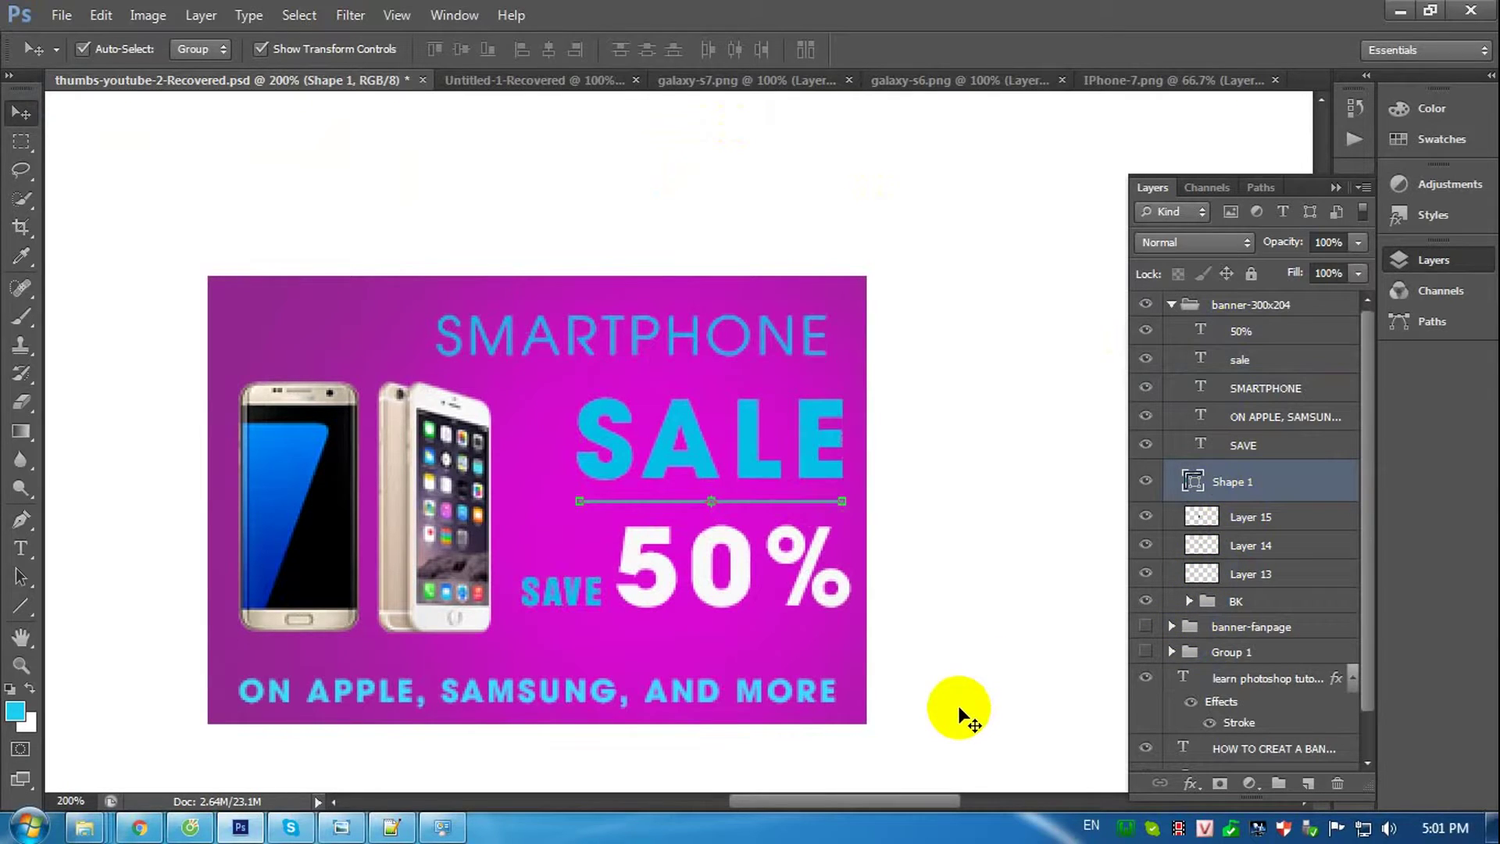
left_click(969, 647)
key("ctrl+minus")
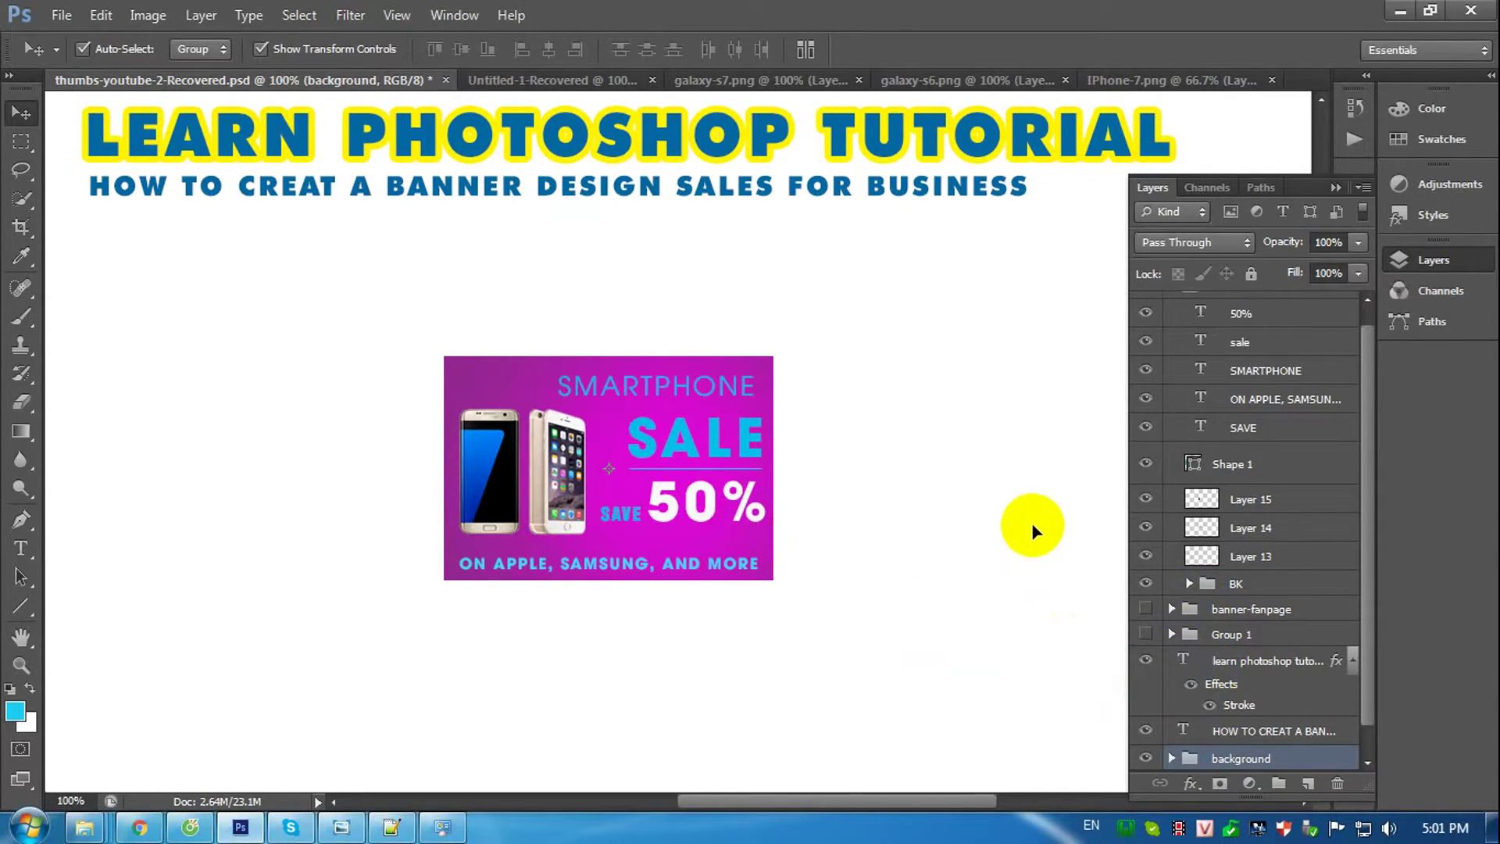
Stamp a merged copy of the BK background group.
left_click_drag(1193, 466, 1244, 558)
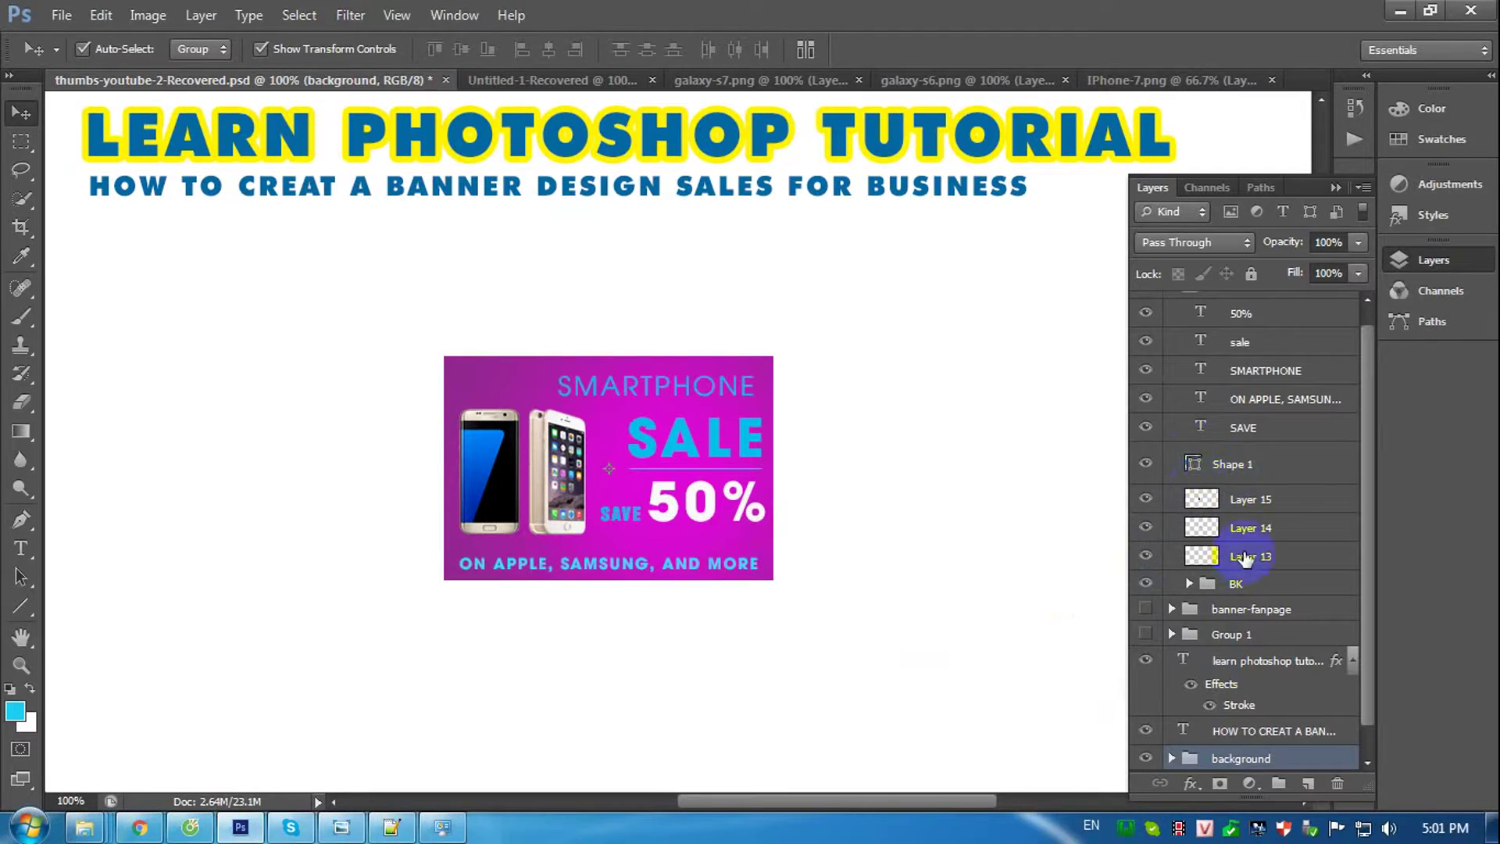
left_click(1254, 498)
scroll(1262, 577, "down", 1)
left_click_drag(1261, 576, 1241, 461)
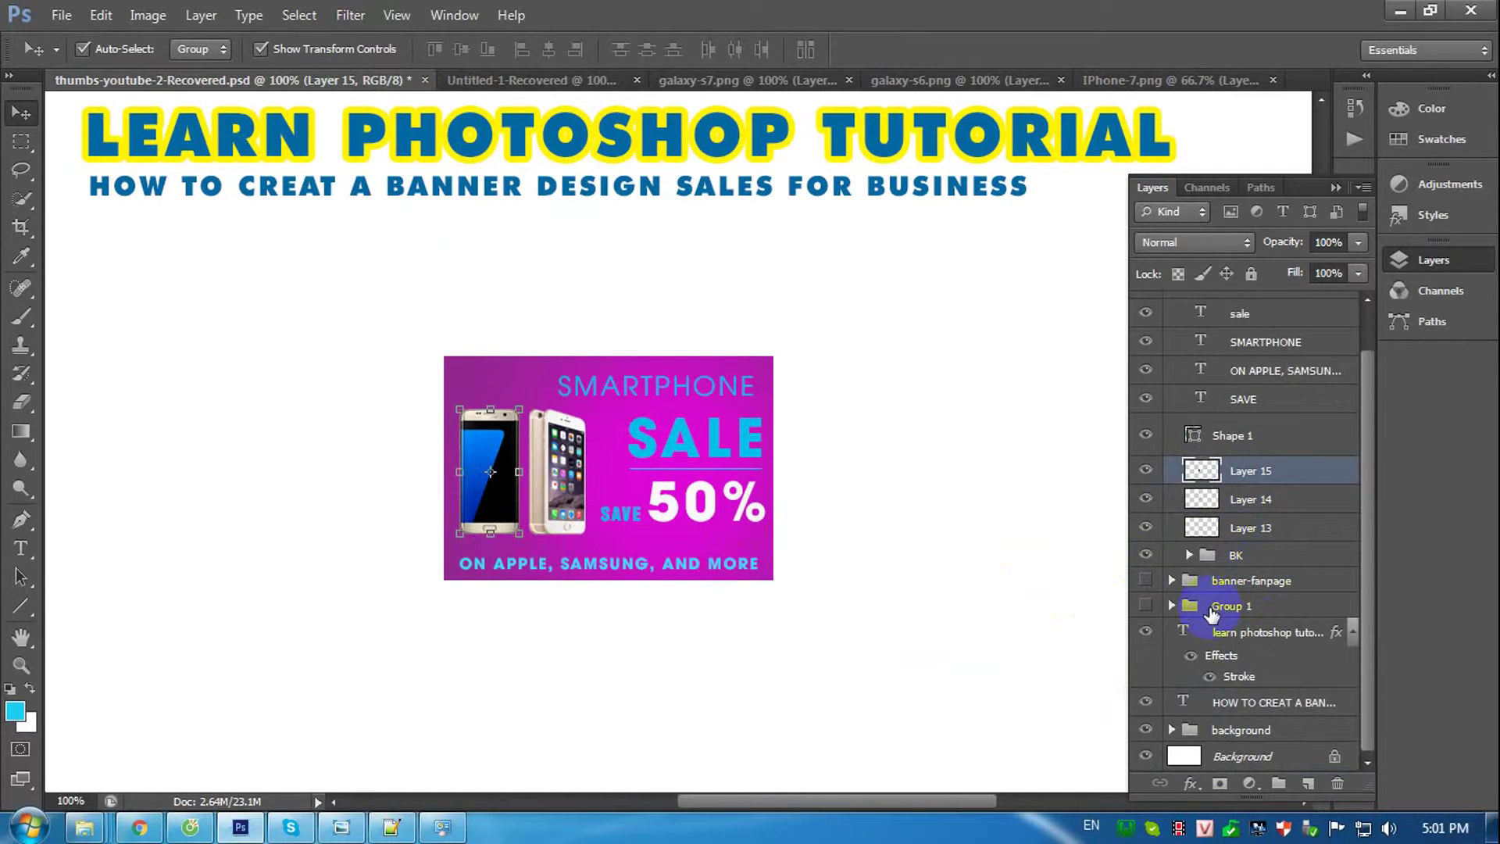
left_click(1234, 554)
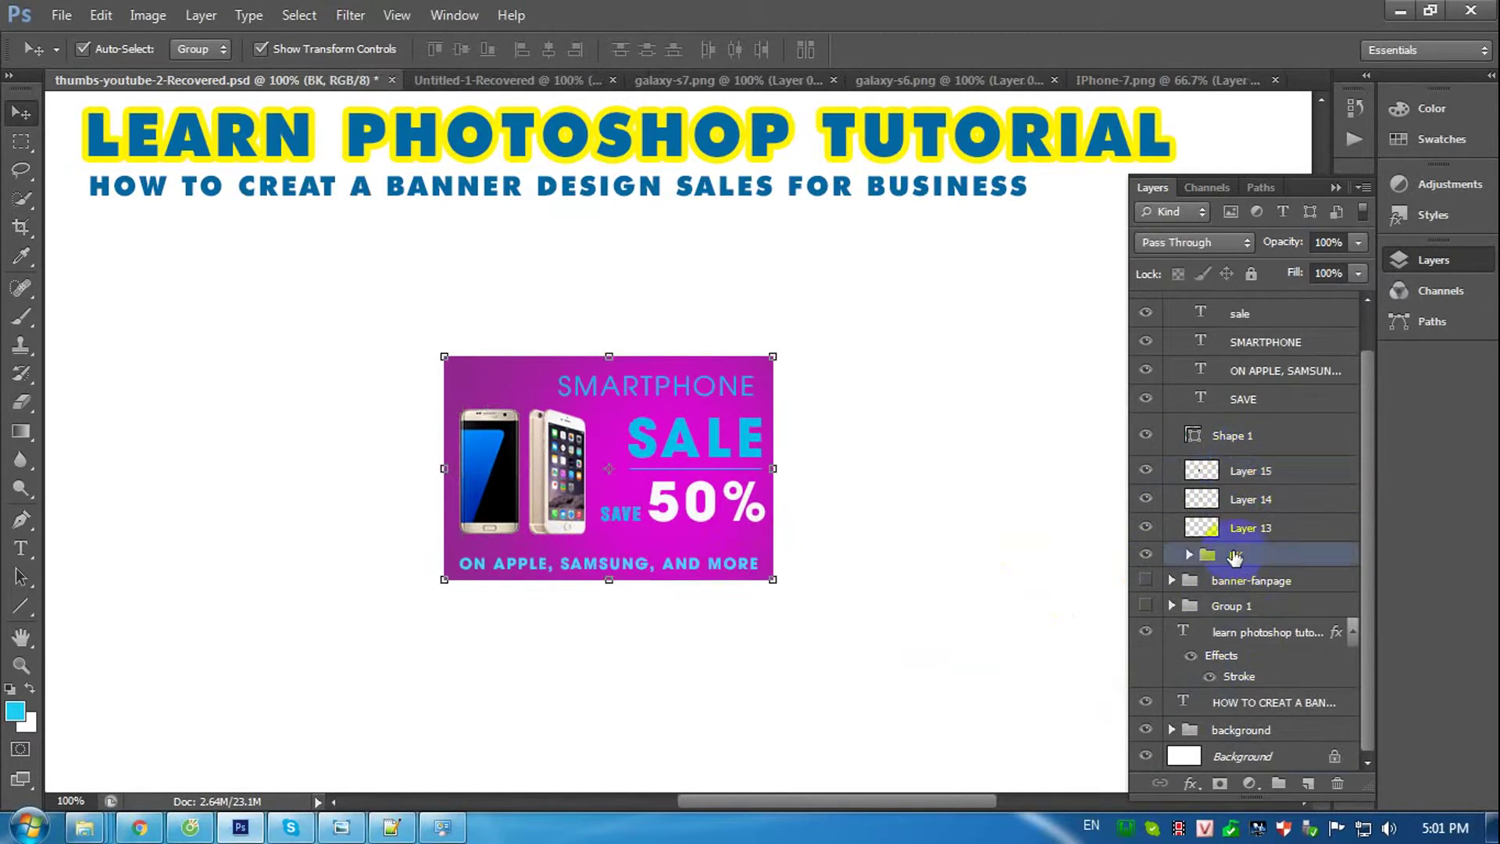
key("ctrl+alt+e")
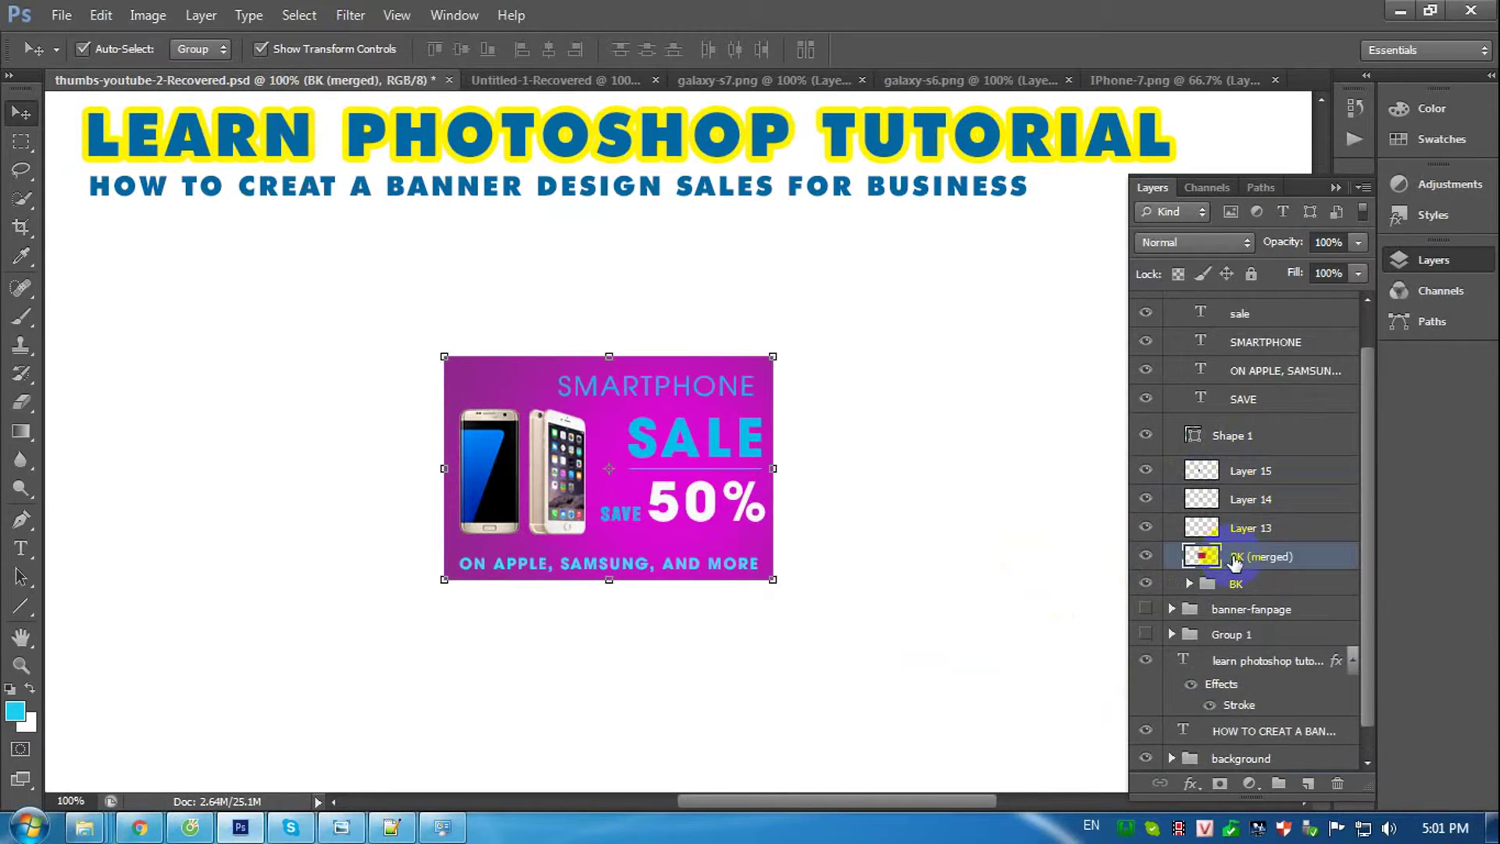
Shift the merged background's hue to -98 so it turns blue.
key("ctrl+u")
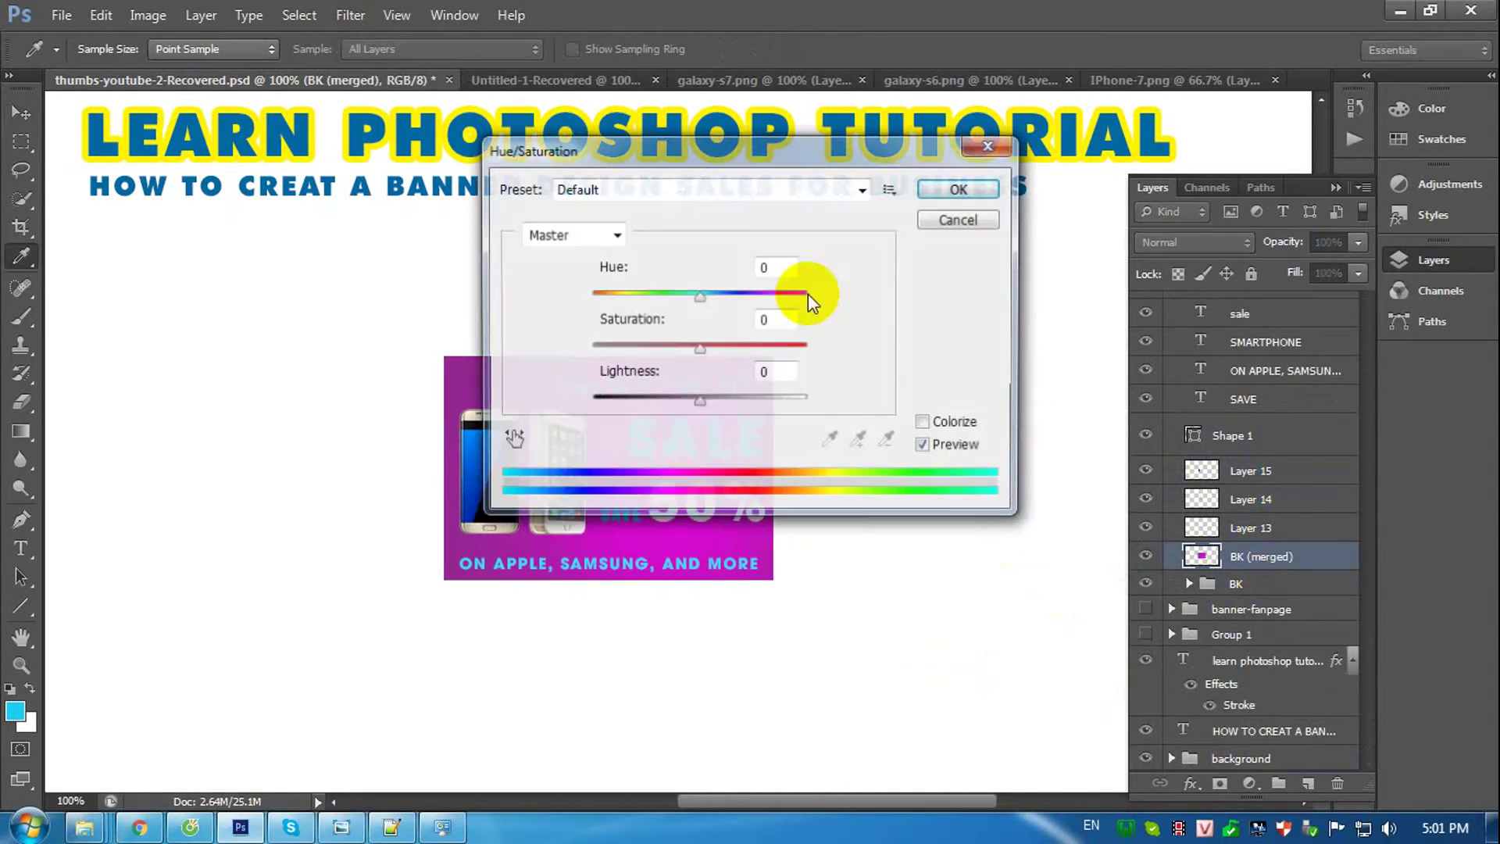
left_click_drag(754, 156, 1162, 221)
left_click_drag(1118, 356, 1209, 355)
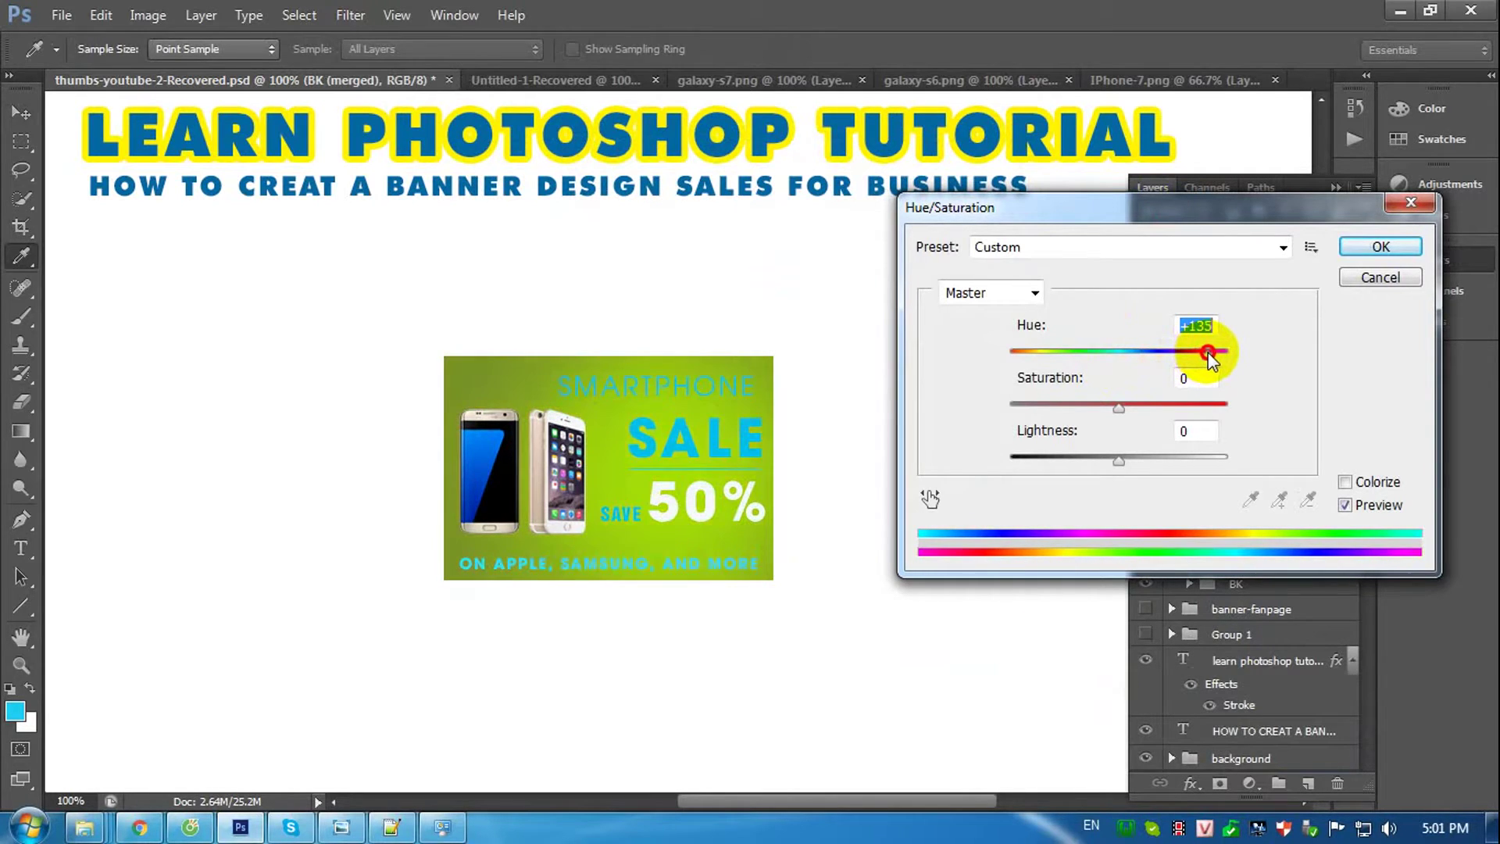
left_click_drag(1208, 352, 1045, 360)
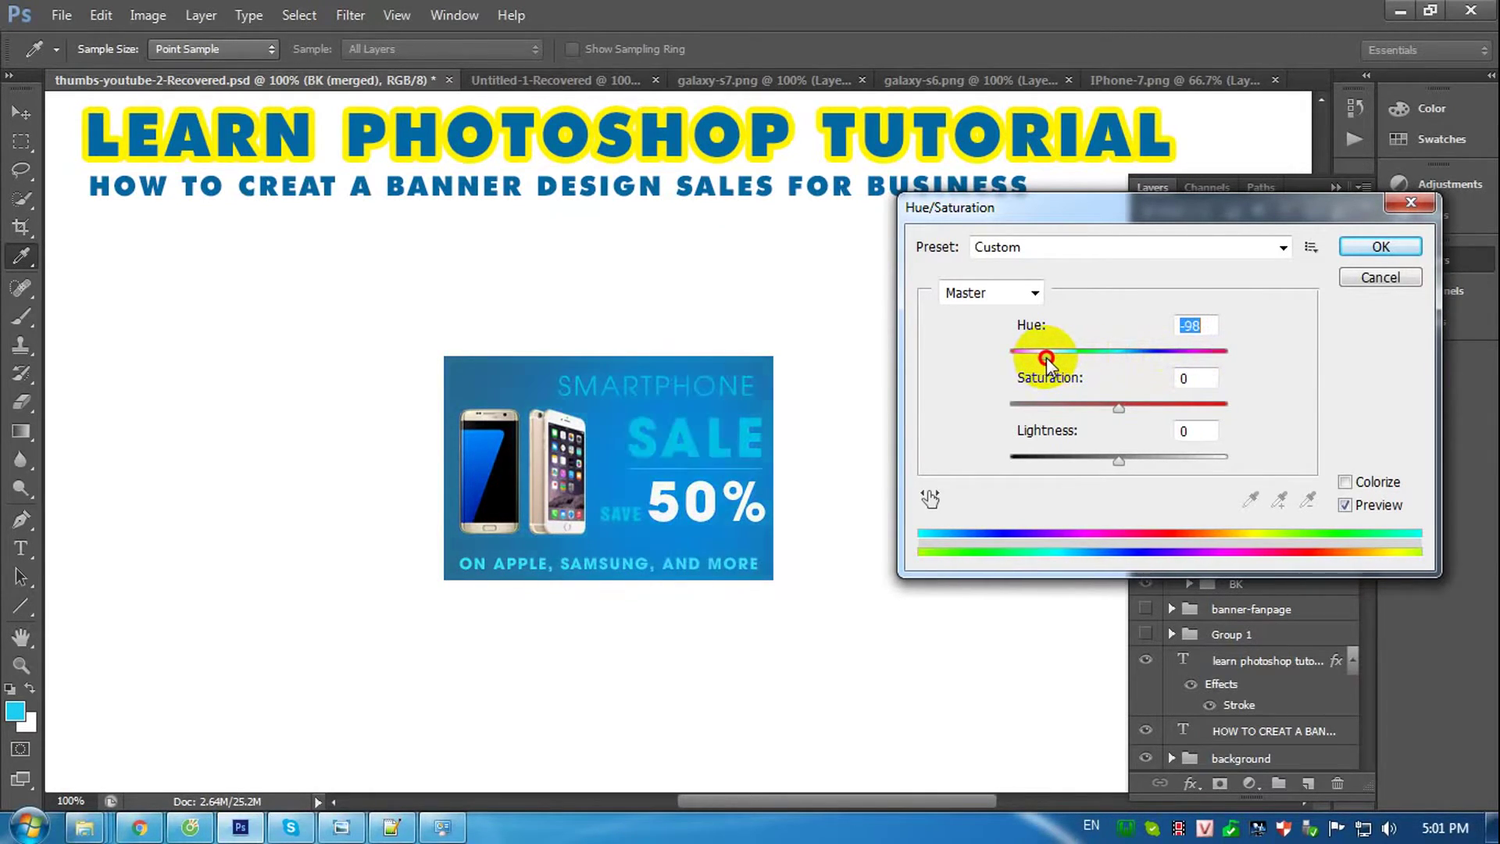
left_click_drag(1045, 360, 1024, 361)
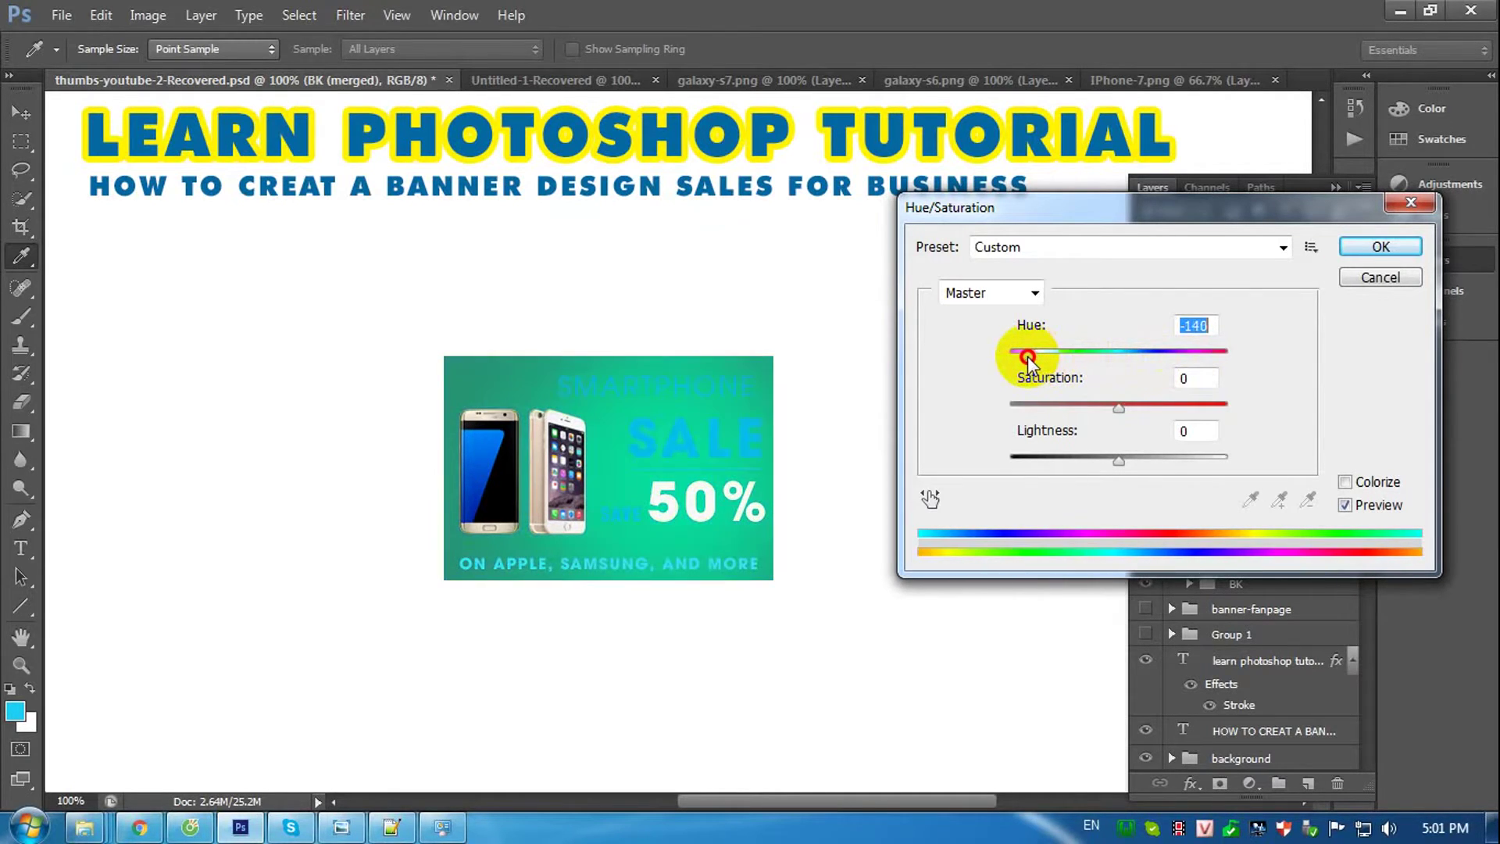
left_click_drag(1023, 361, 1049, 360)
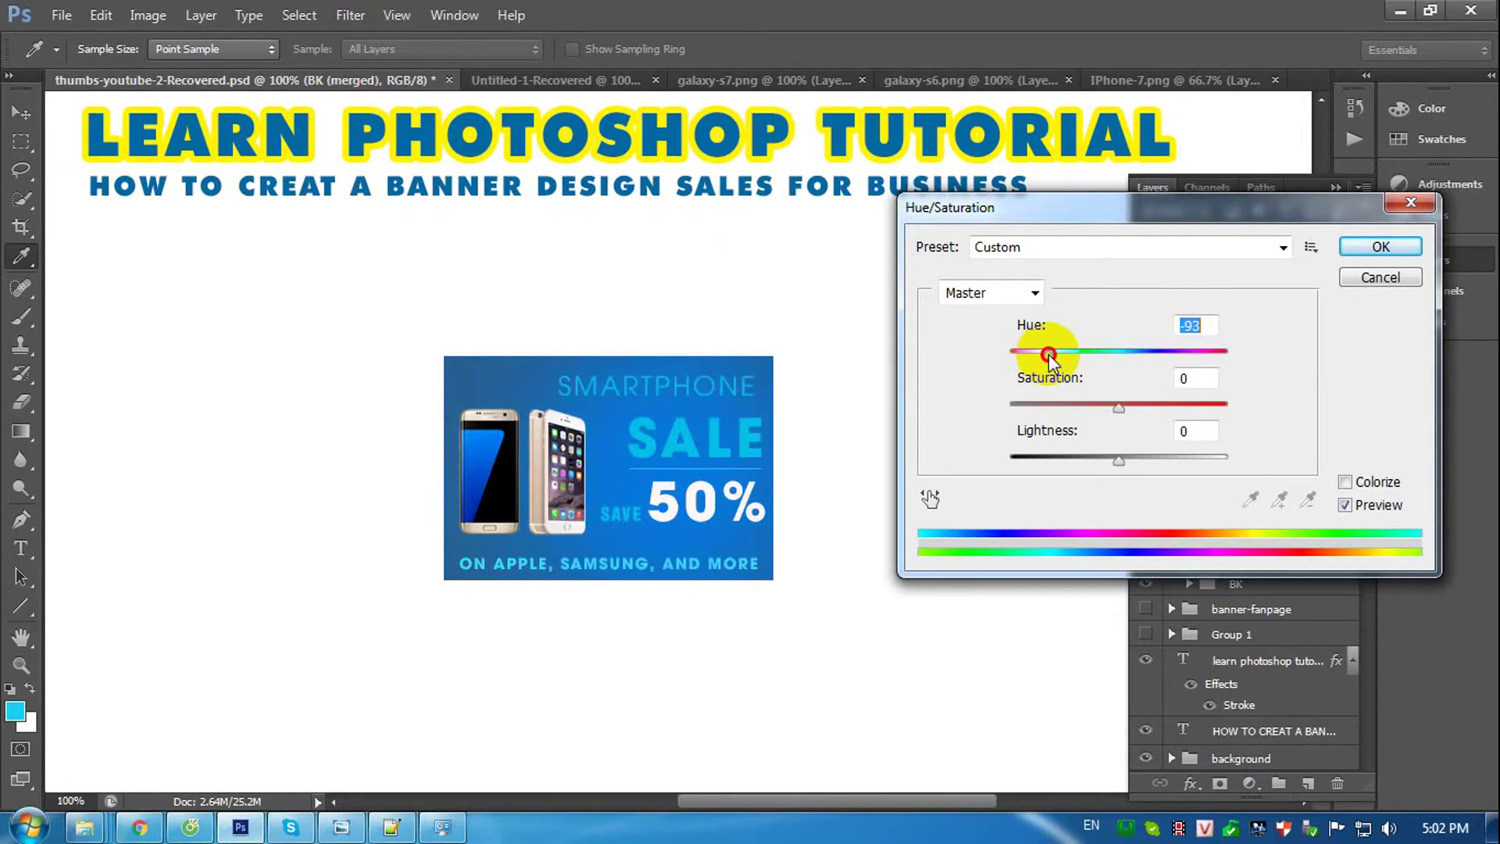
left_click_drag(1050, 353, 1046, 353)
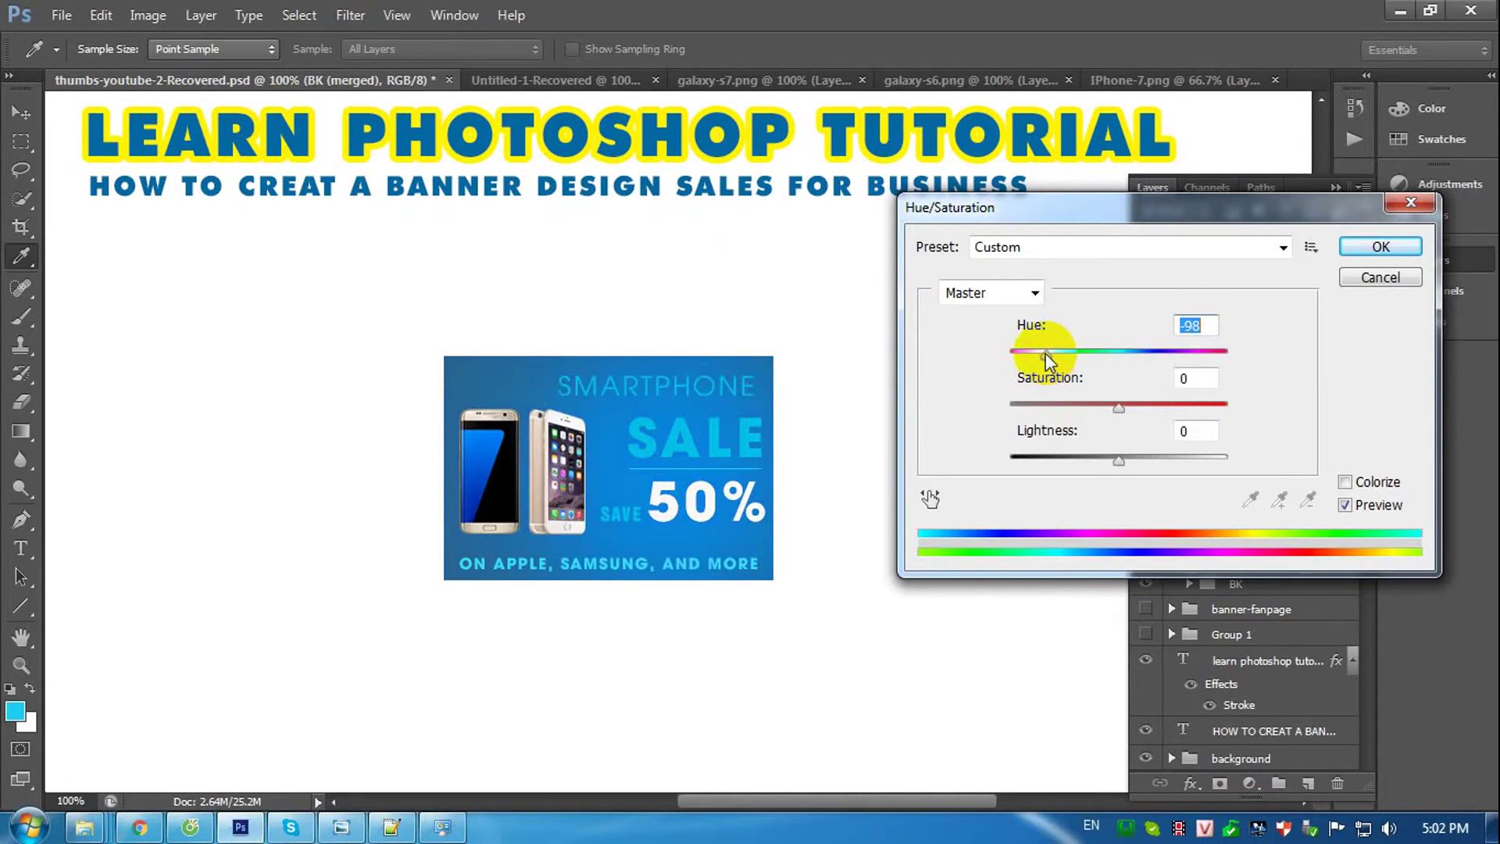
key("Return")
key("v")
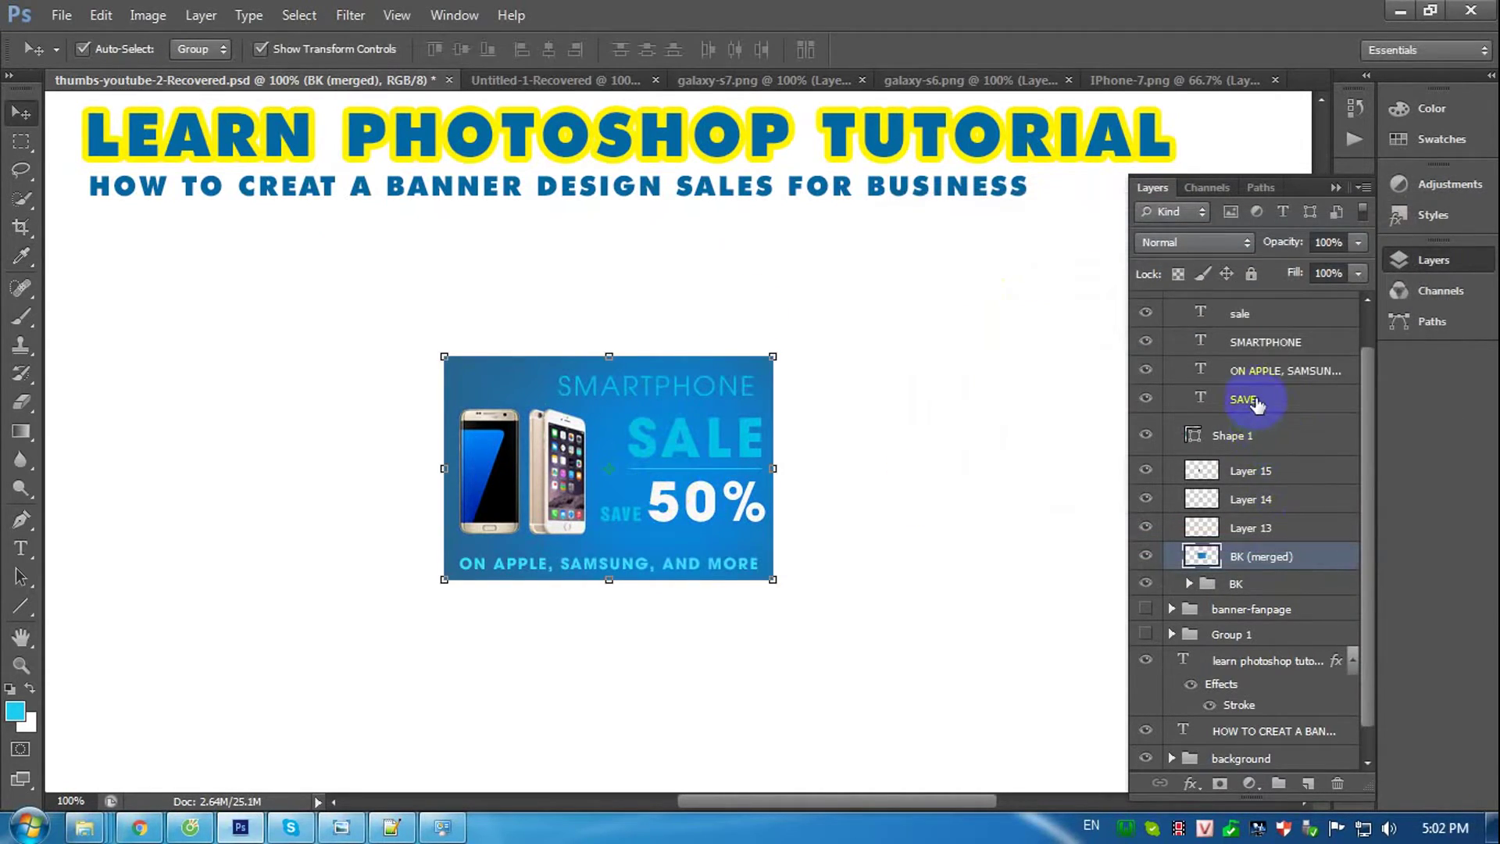
Change the SALE text colour to yellow.
left_click(1257, 403)
left_click(1243, 313)
key("t")
left_click(703, 49)
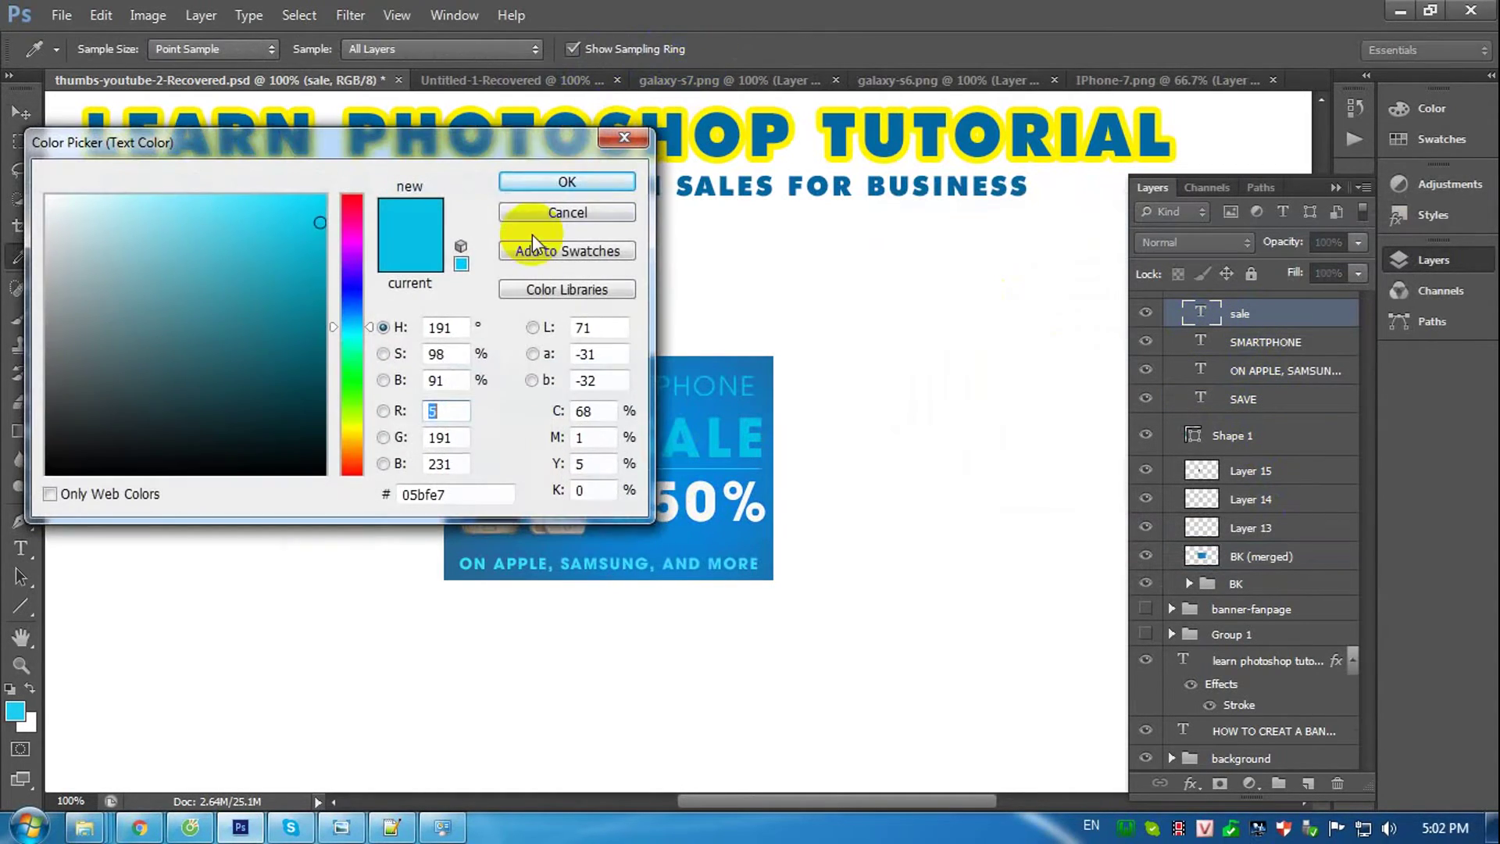
left_click(693, 114)
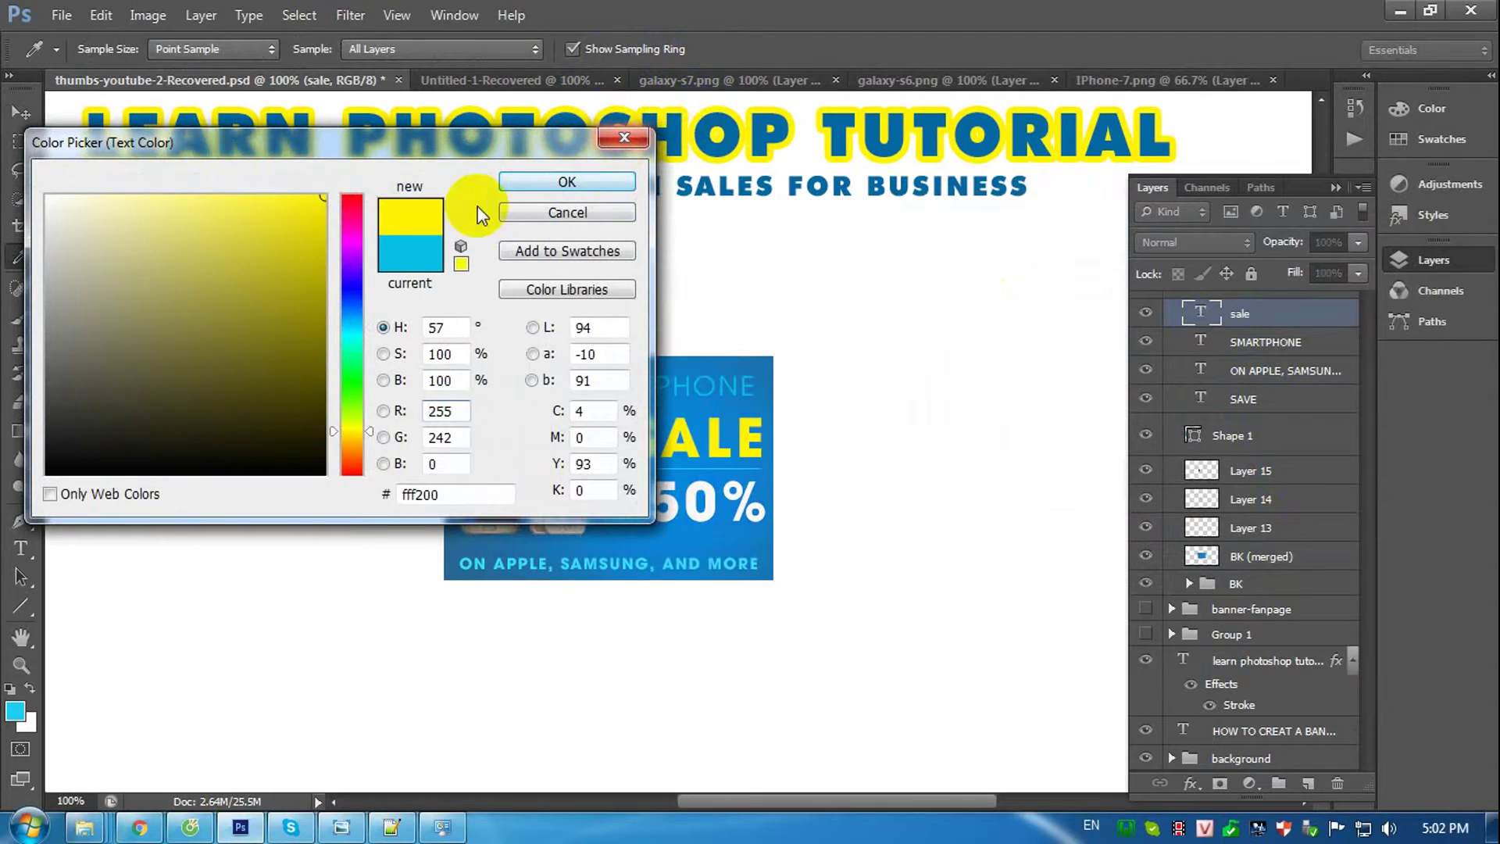
left_click(545, 184)
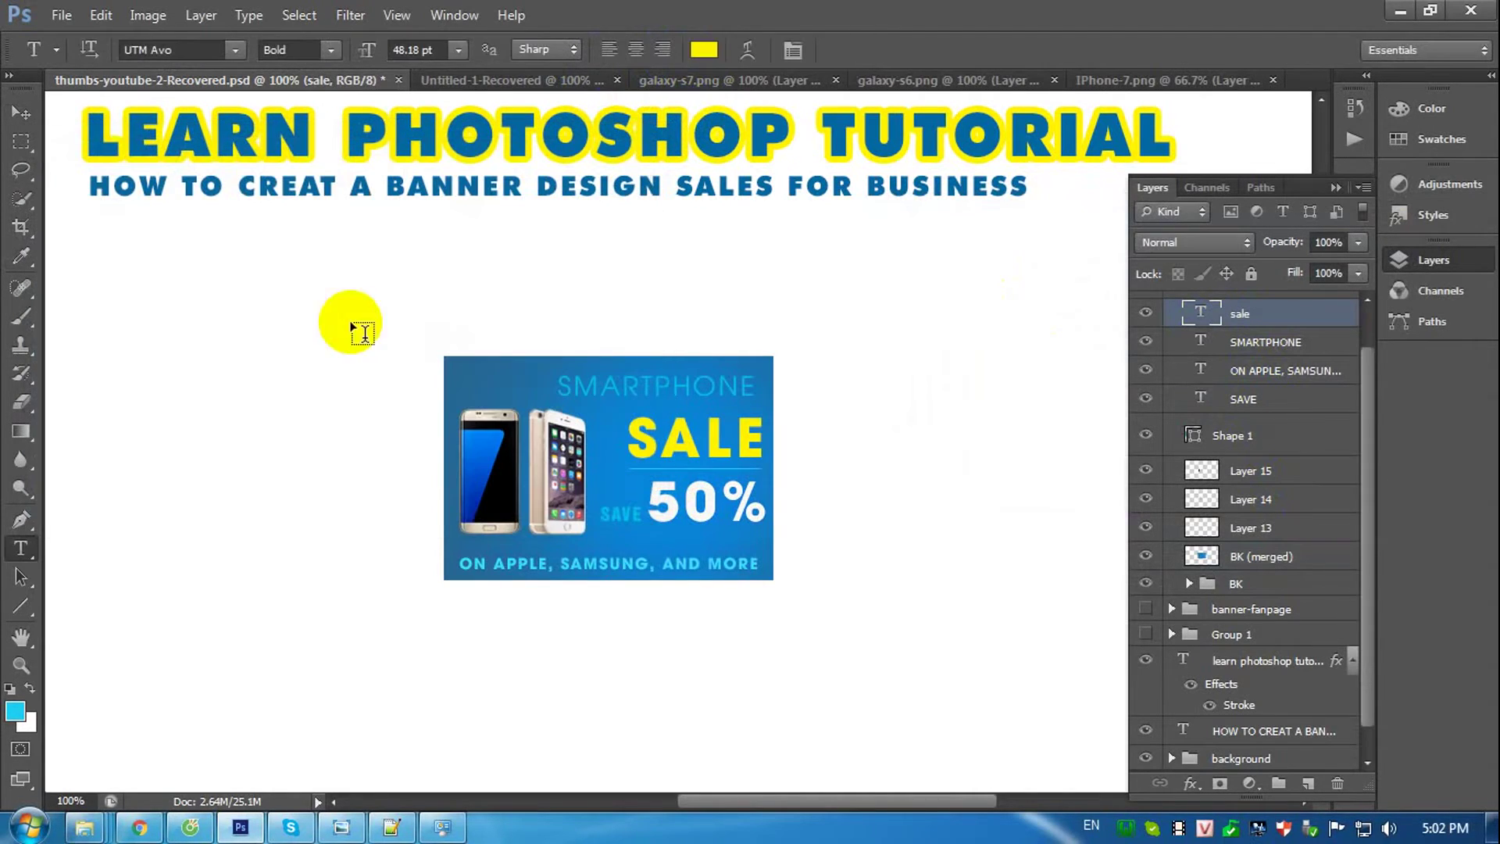
Try a bright red colour on the SMARTPHONE text.
left_click(1247, 344)
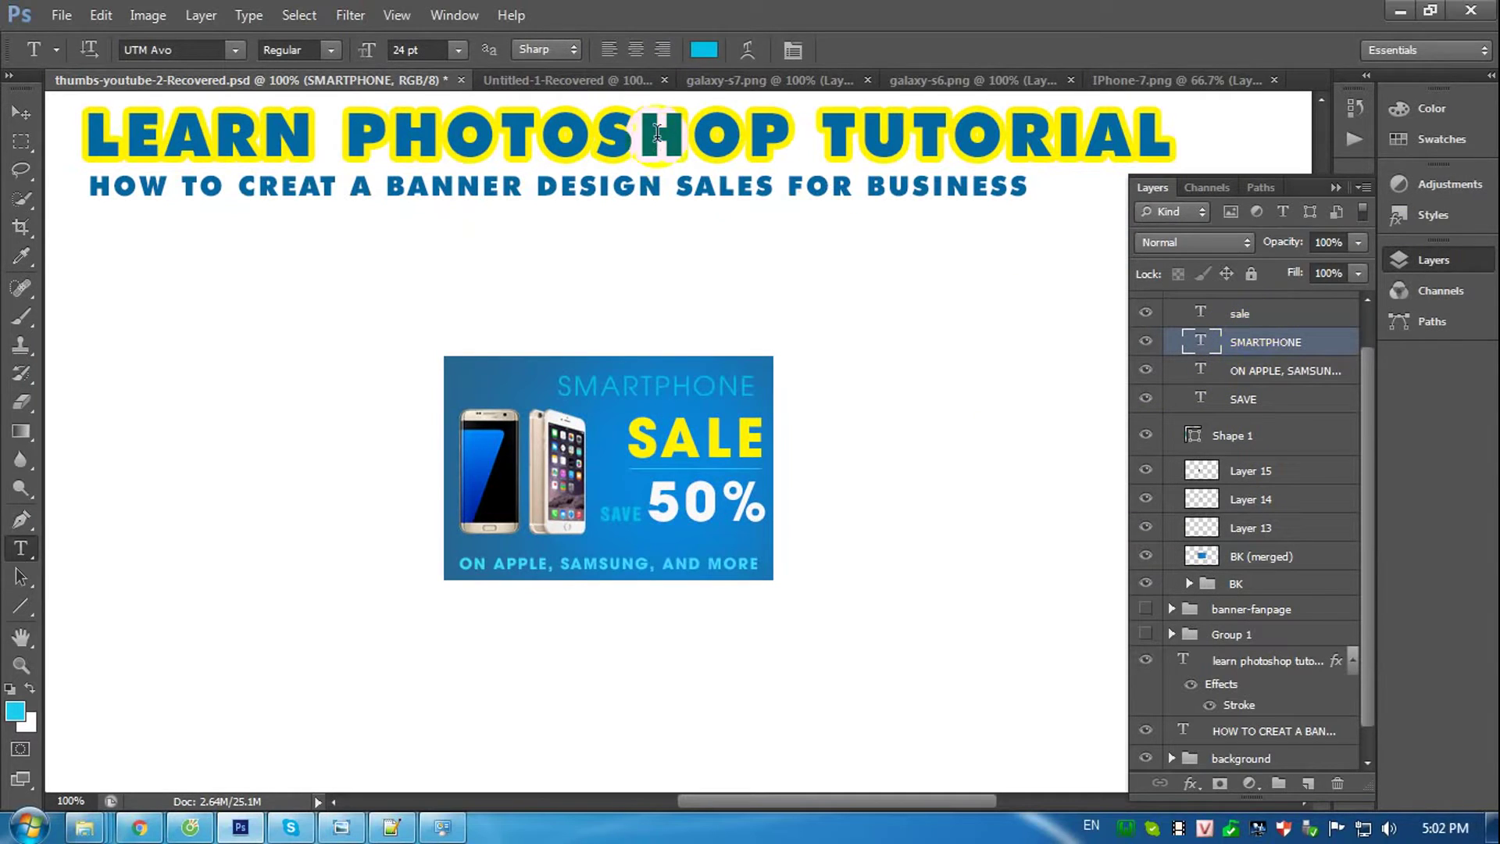
left_click(704, 50)
left_click_drag(351, 199, 351, 135)
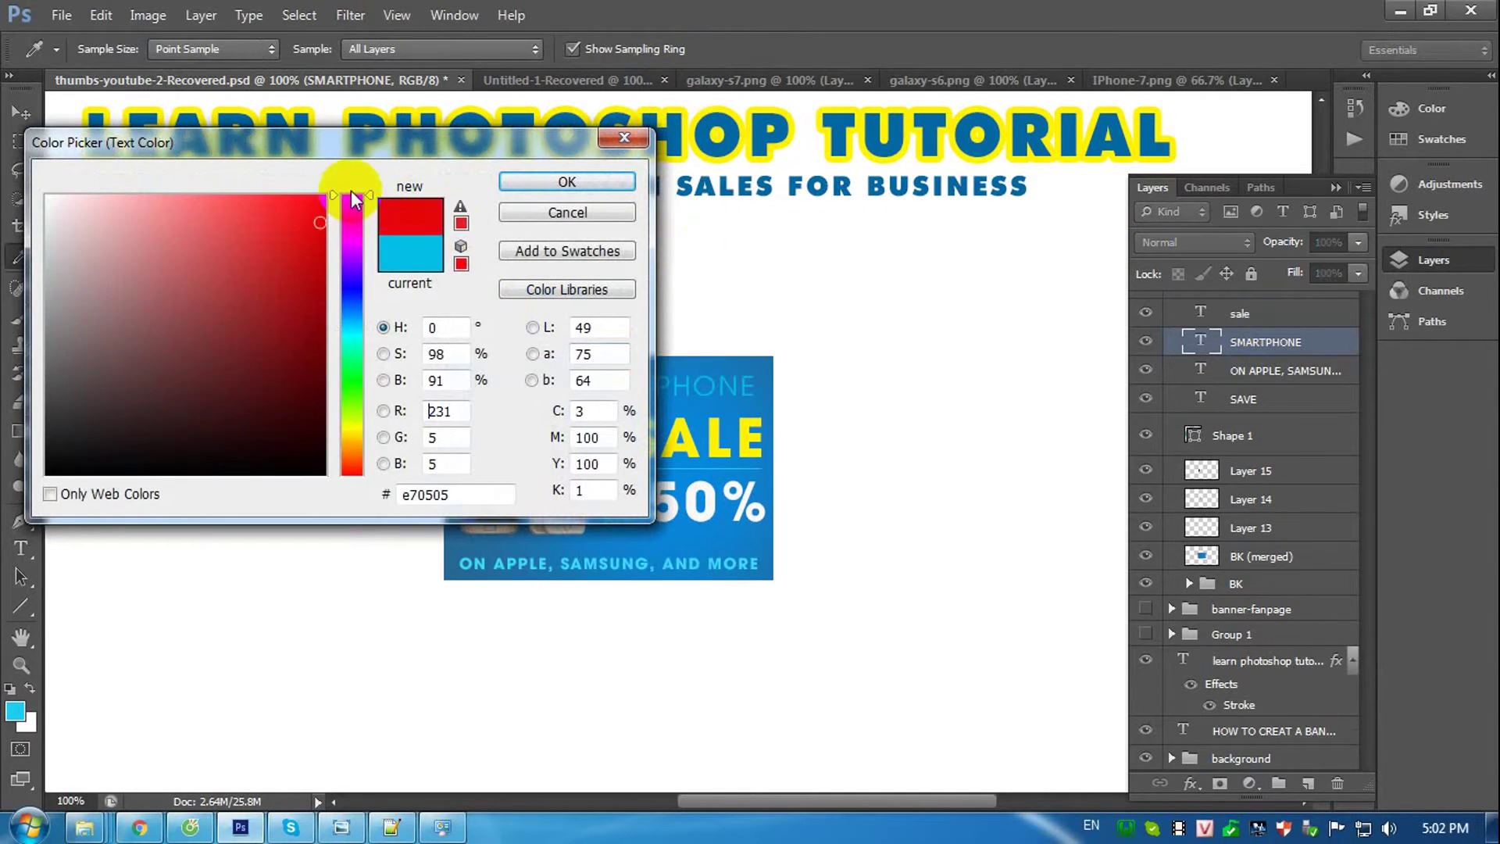
left_click_drag(323, 229, 327, 197)
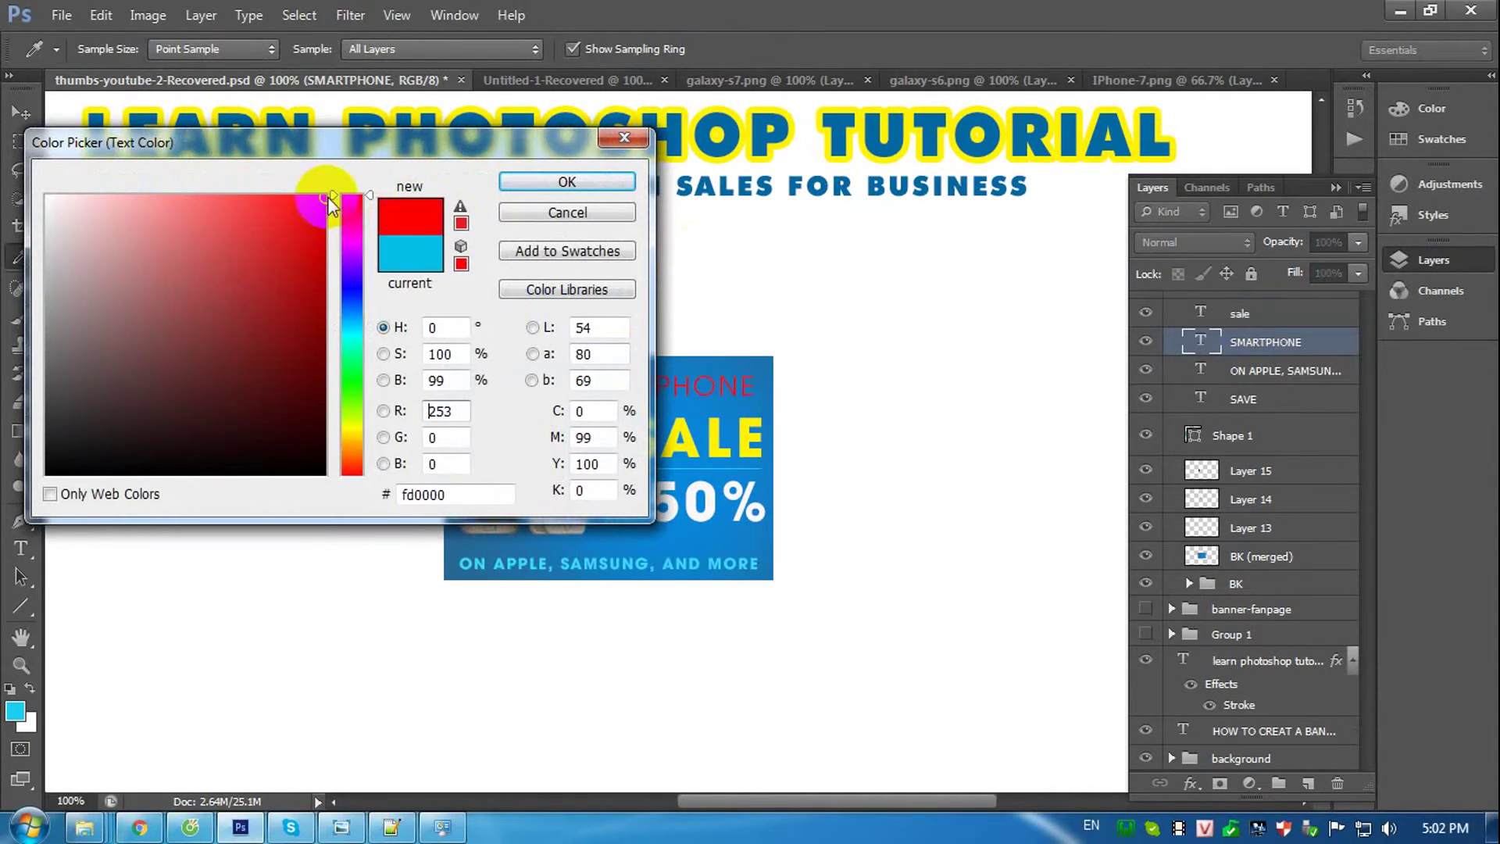
left_click_drag(466, 142, 316, 449)
left_click_drag(153, 538, 175, 518)
type("255")
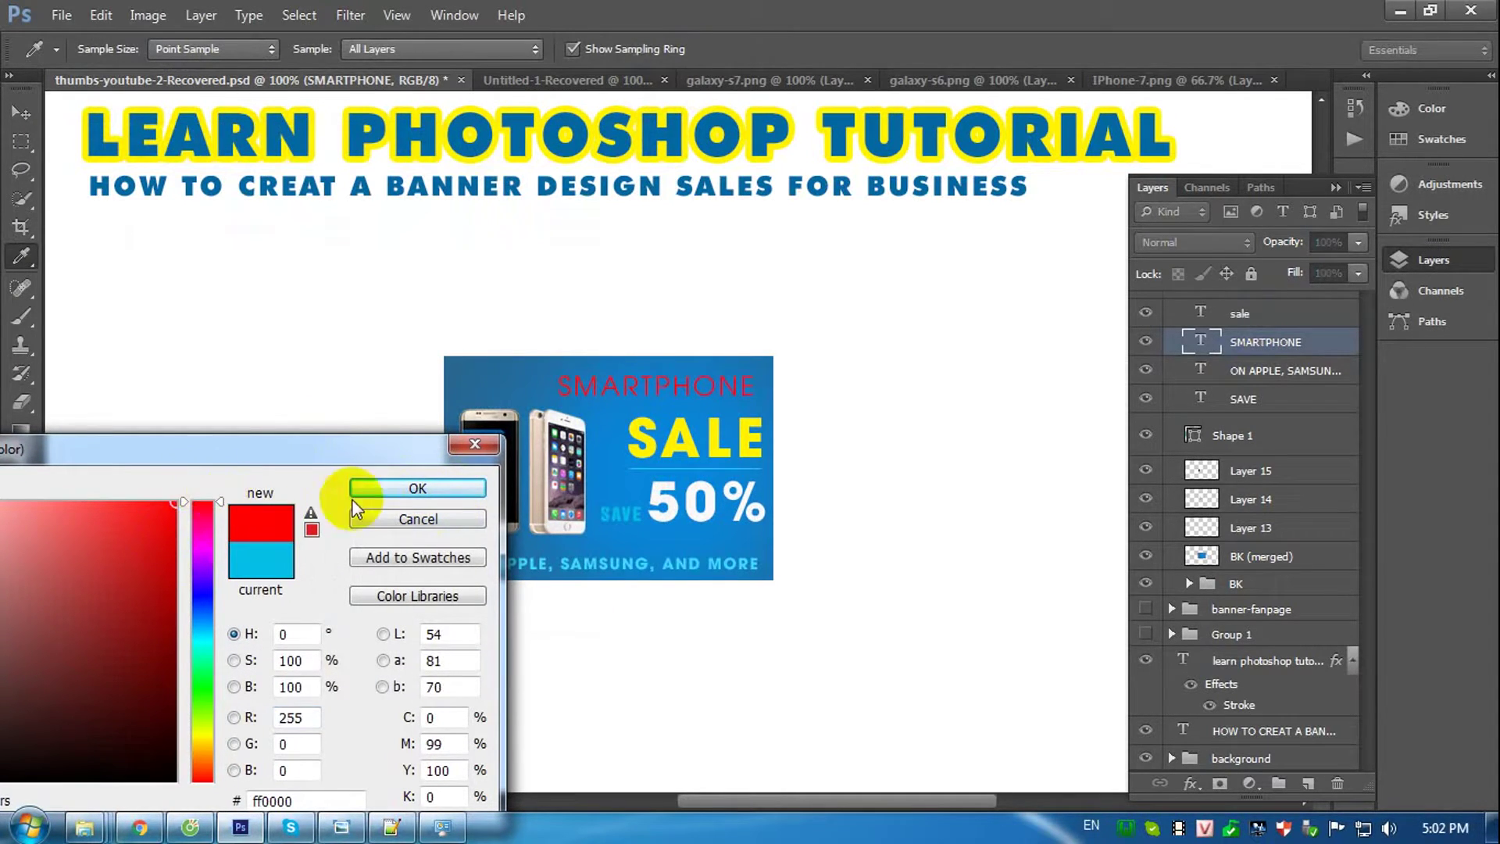
left_click(387, 488)
Set SMARTPHONE in the UTM Erie Black font.
left_click(201, 49)
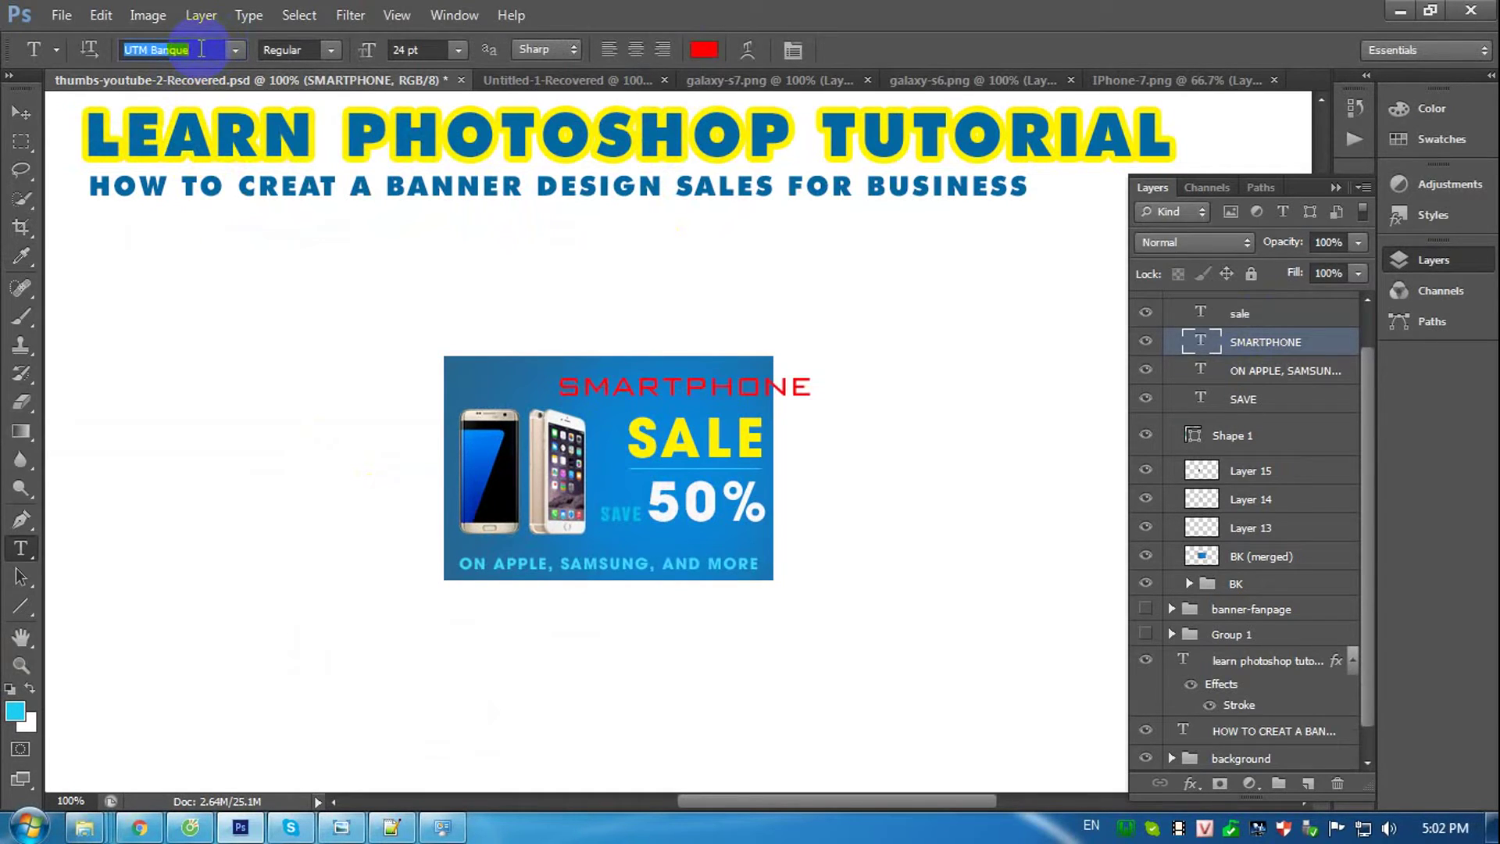
key("Down")
key("Down")
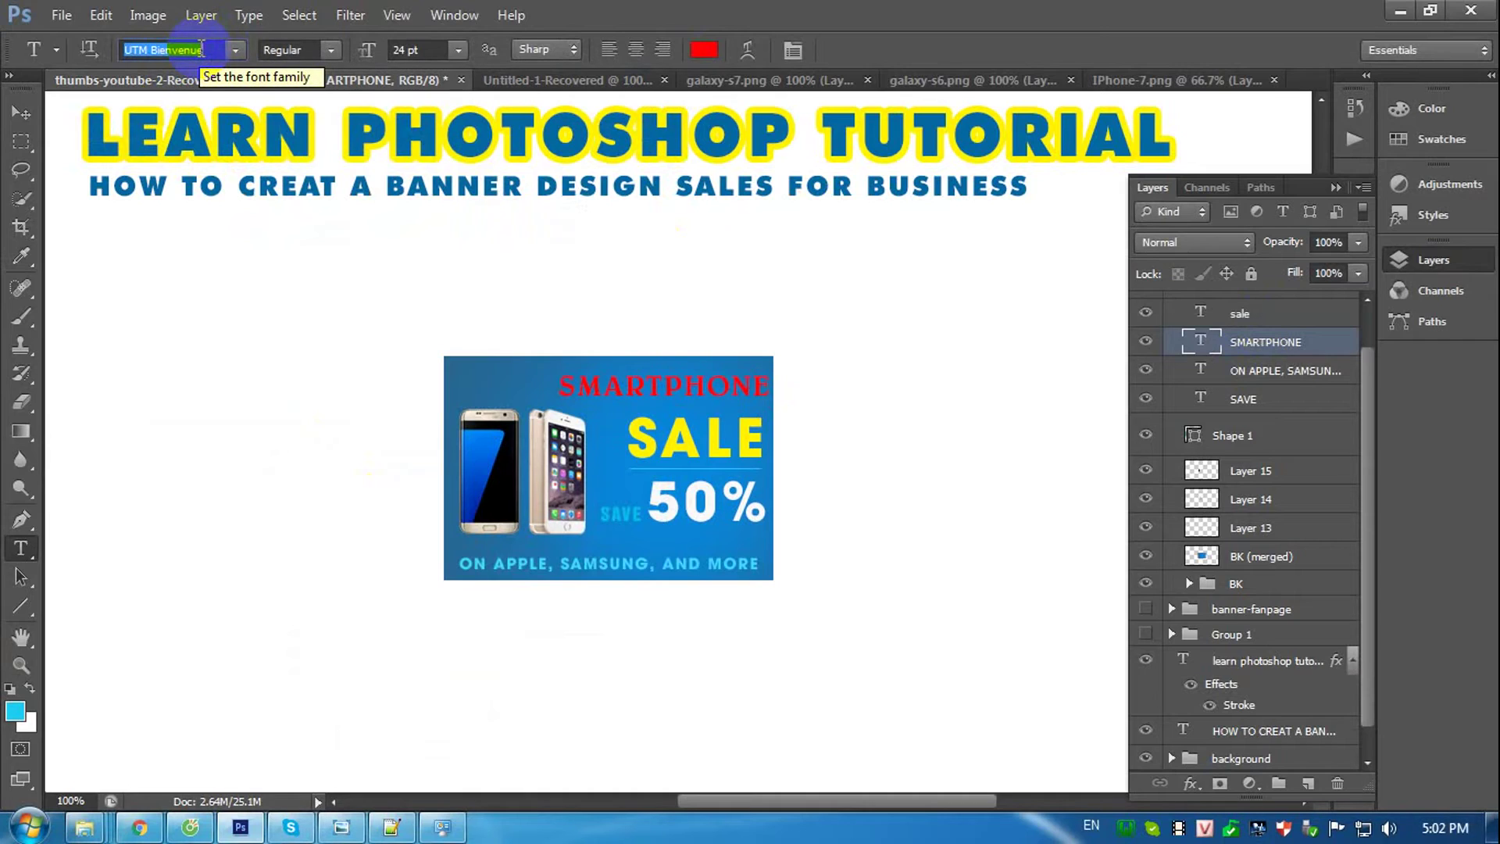
key("Down")
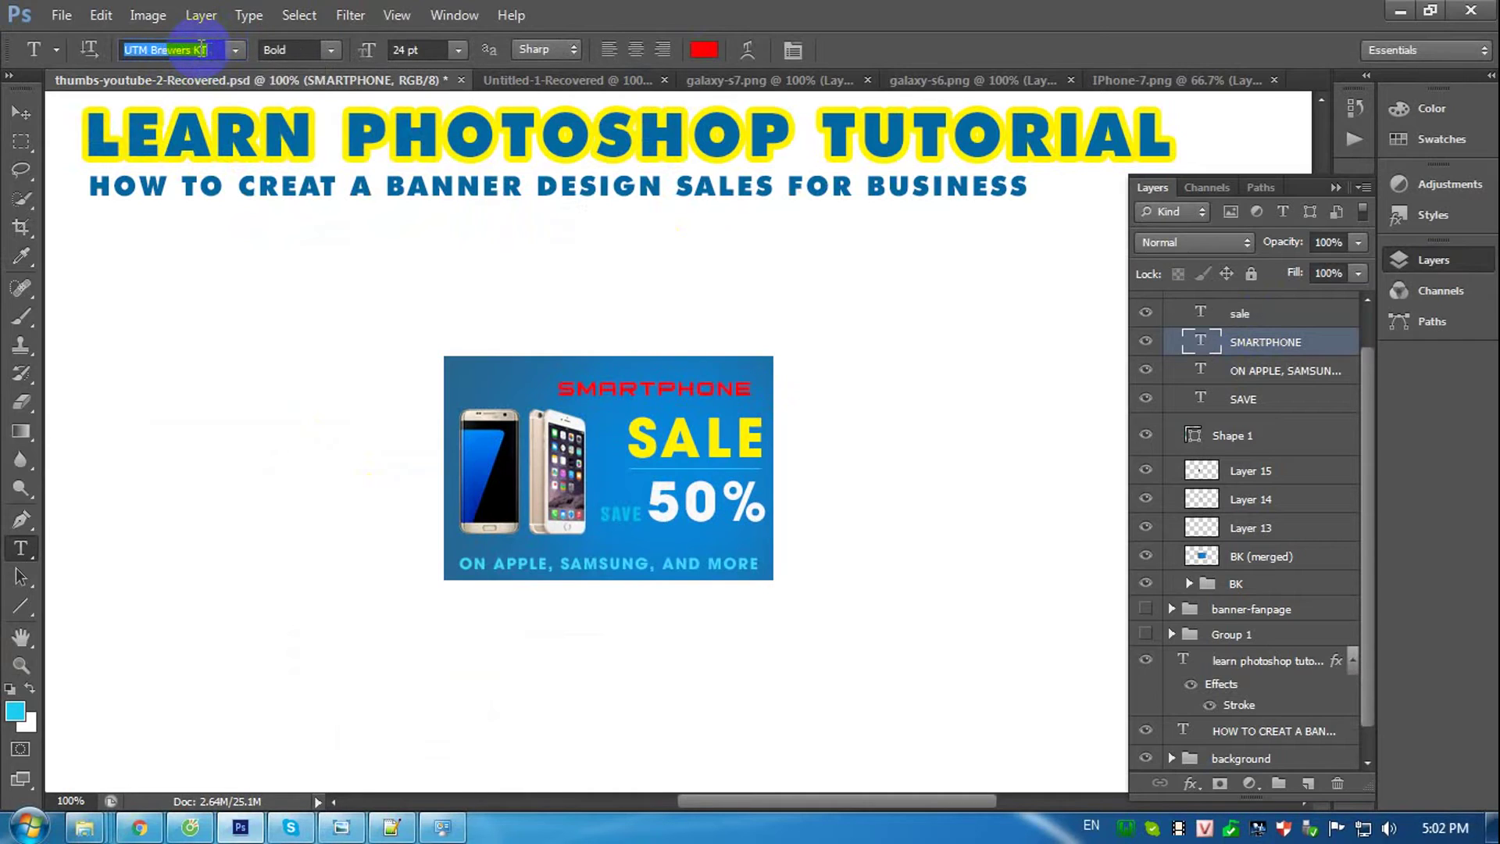
key("Down")
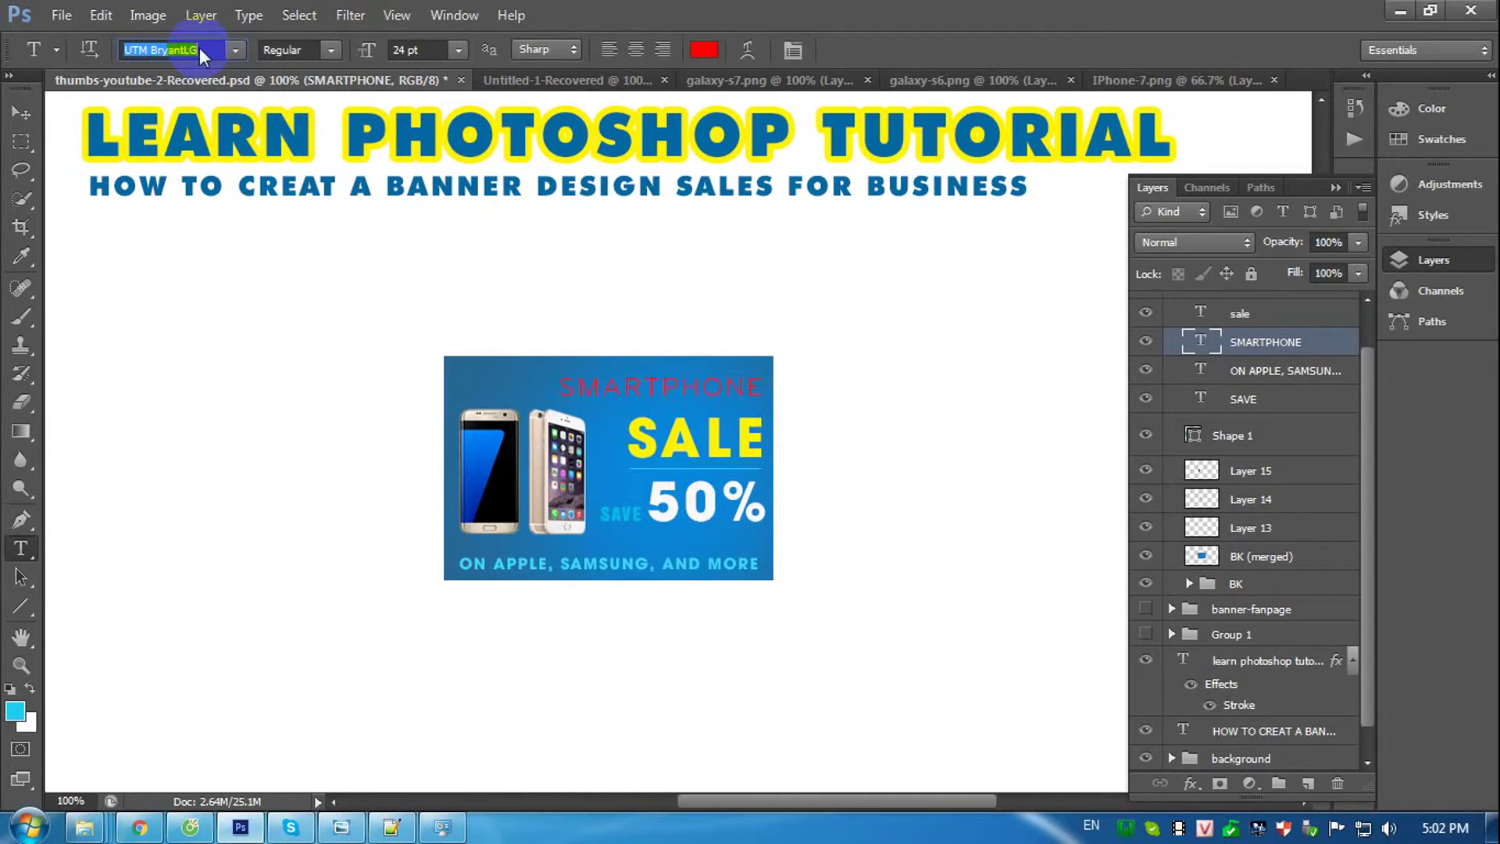
left_click(234, 48)
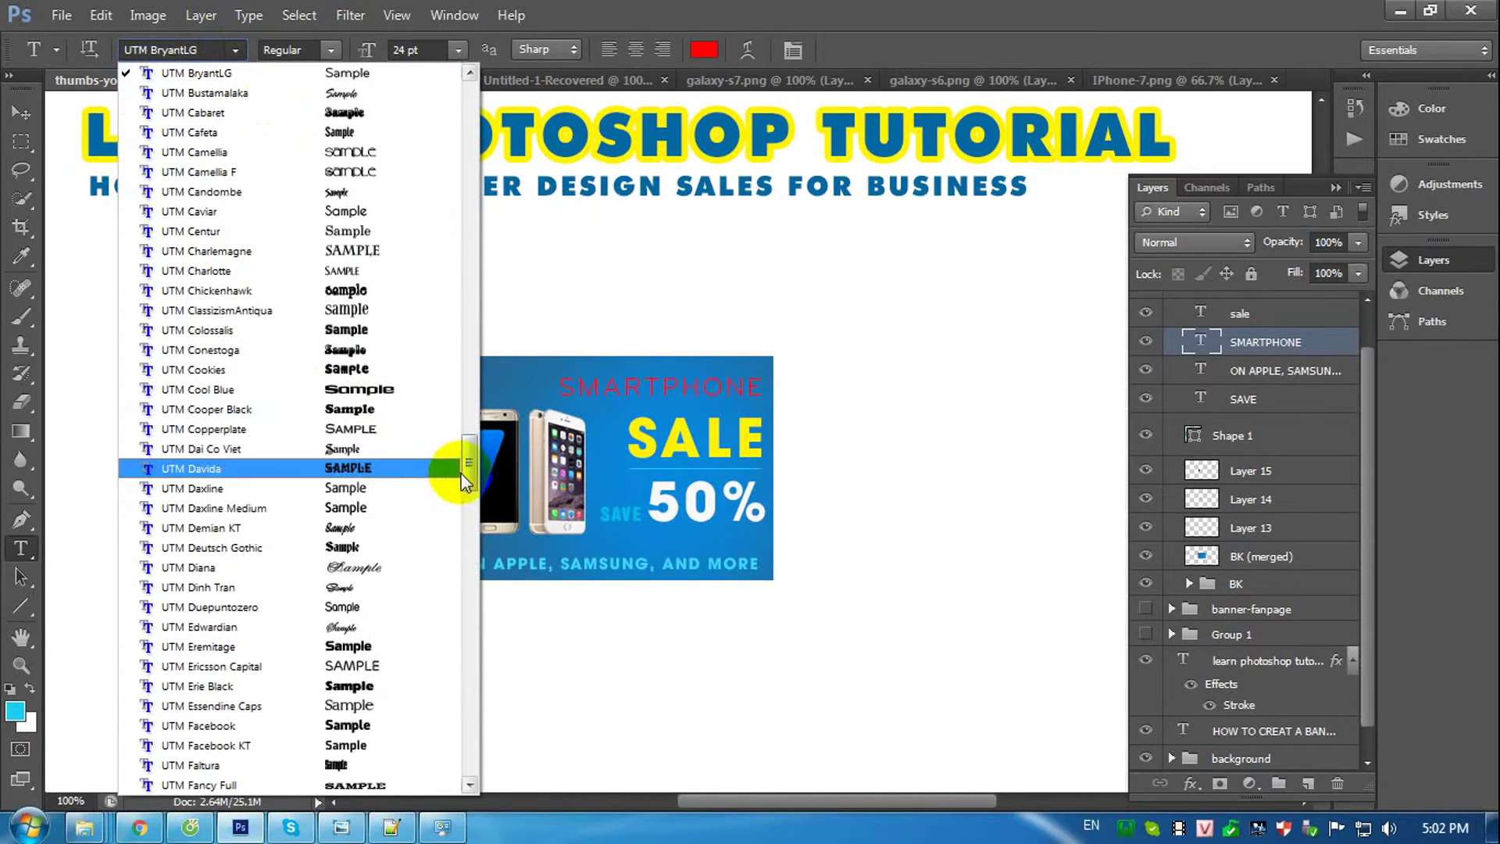
left_click(333, 687)
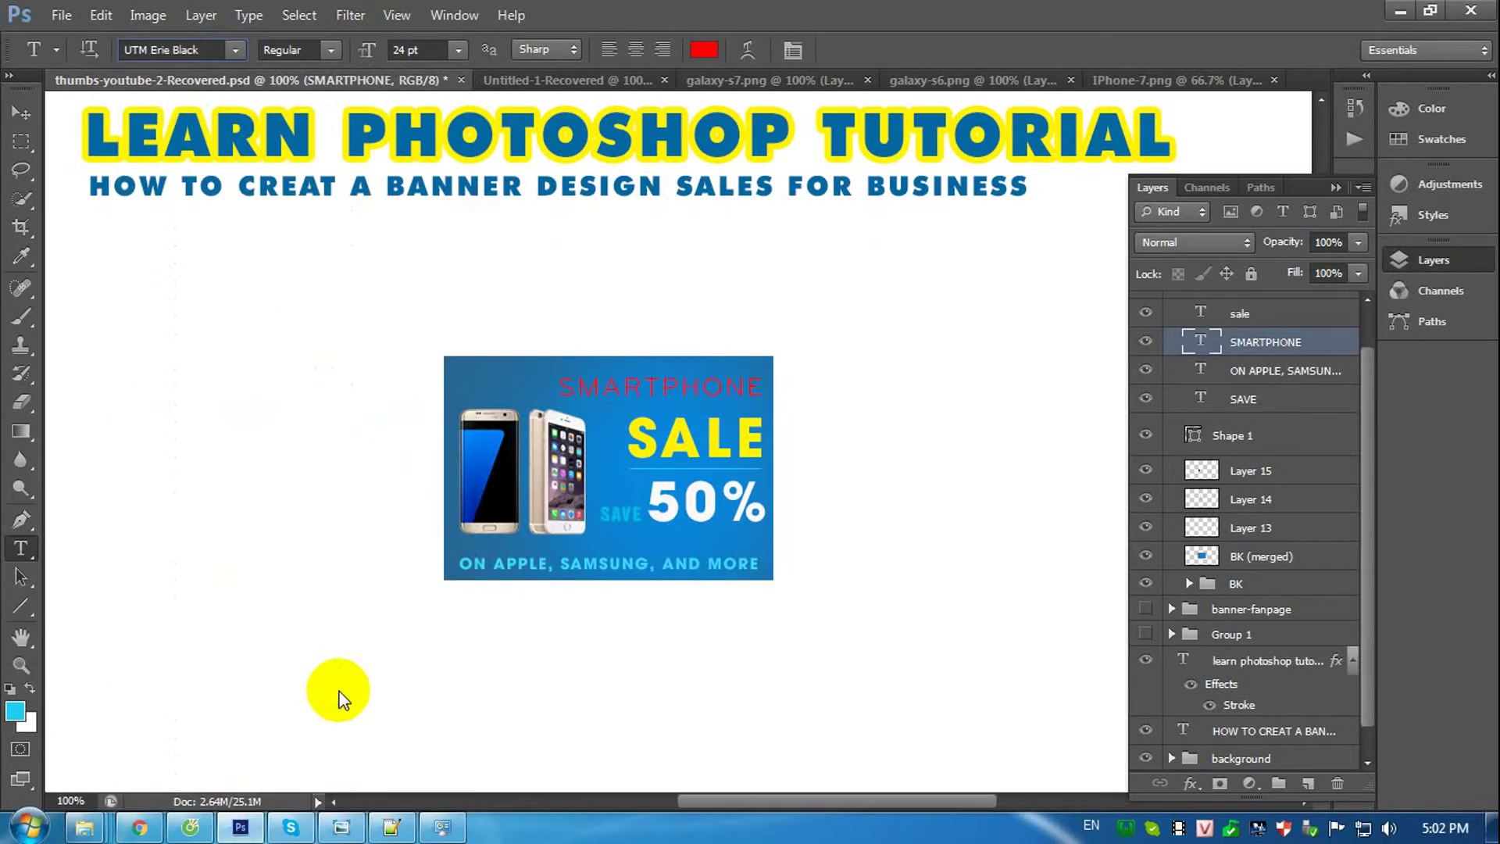
Change the SMARTPHONE text colour to white.
left_click(704, 50)
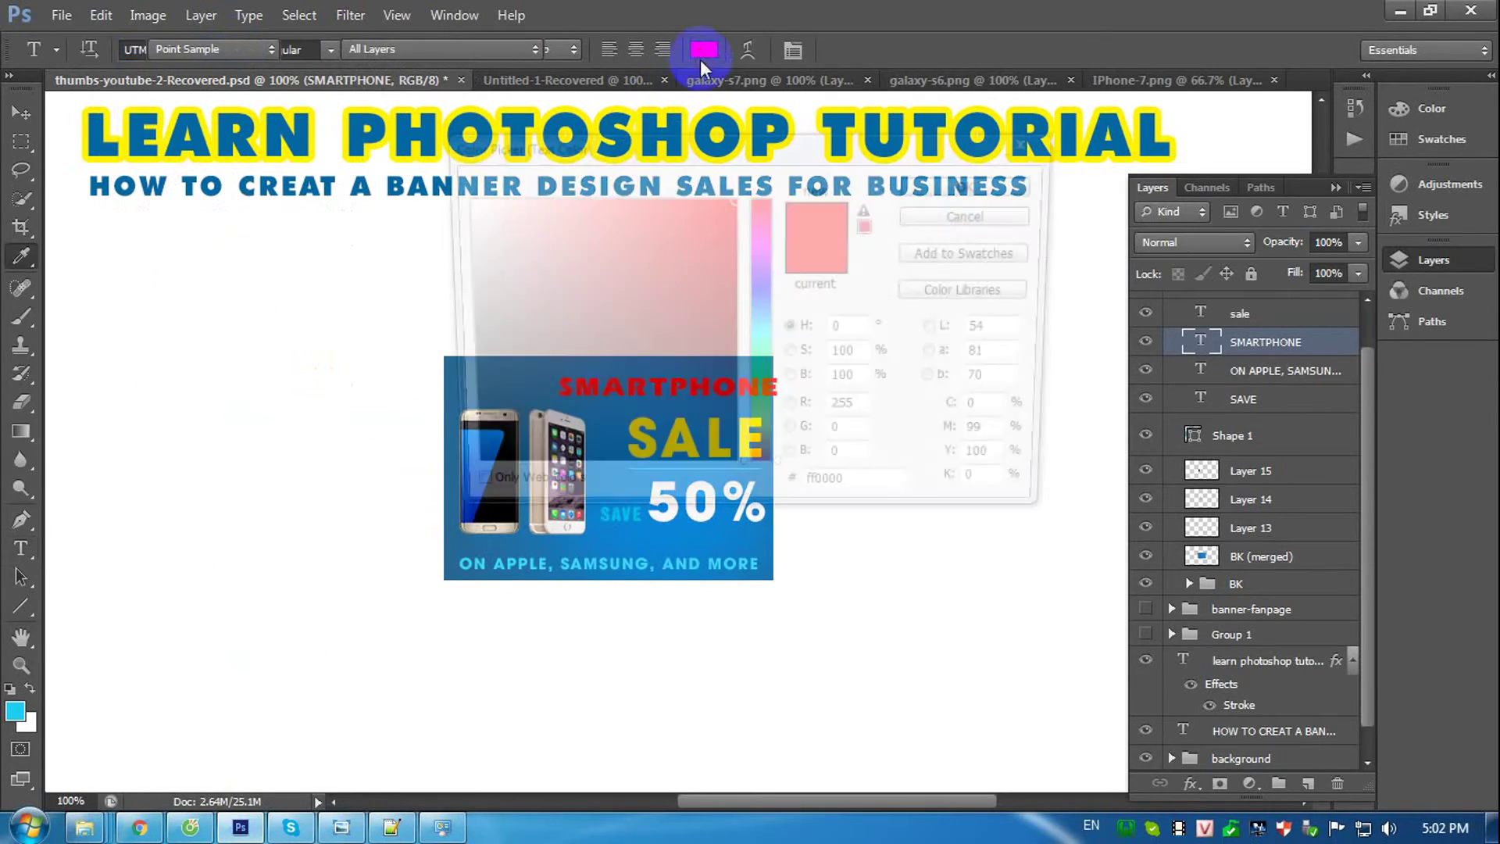
left_click(425, 169)
left_click(977, 184)
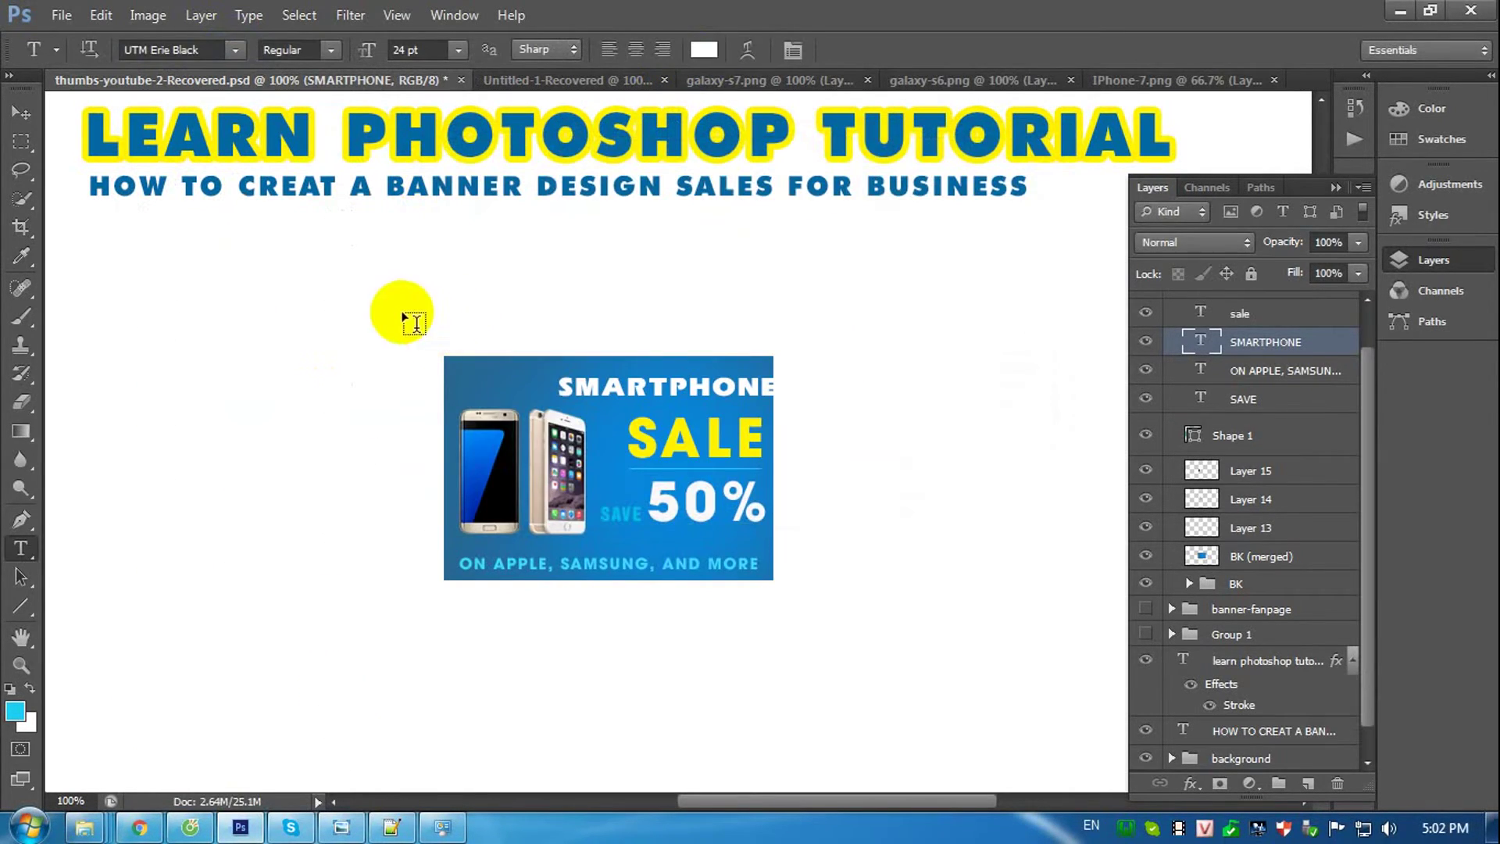
key("v")
left_click(666, 394)
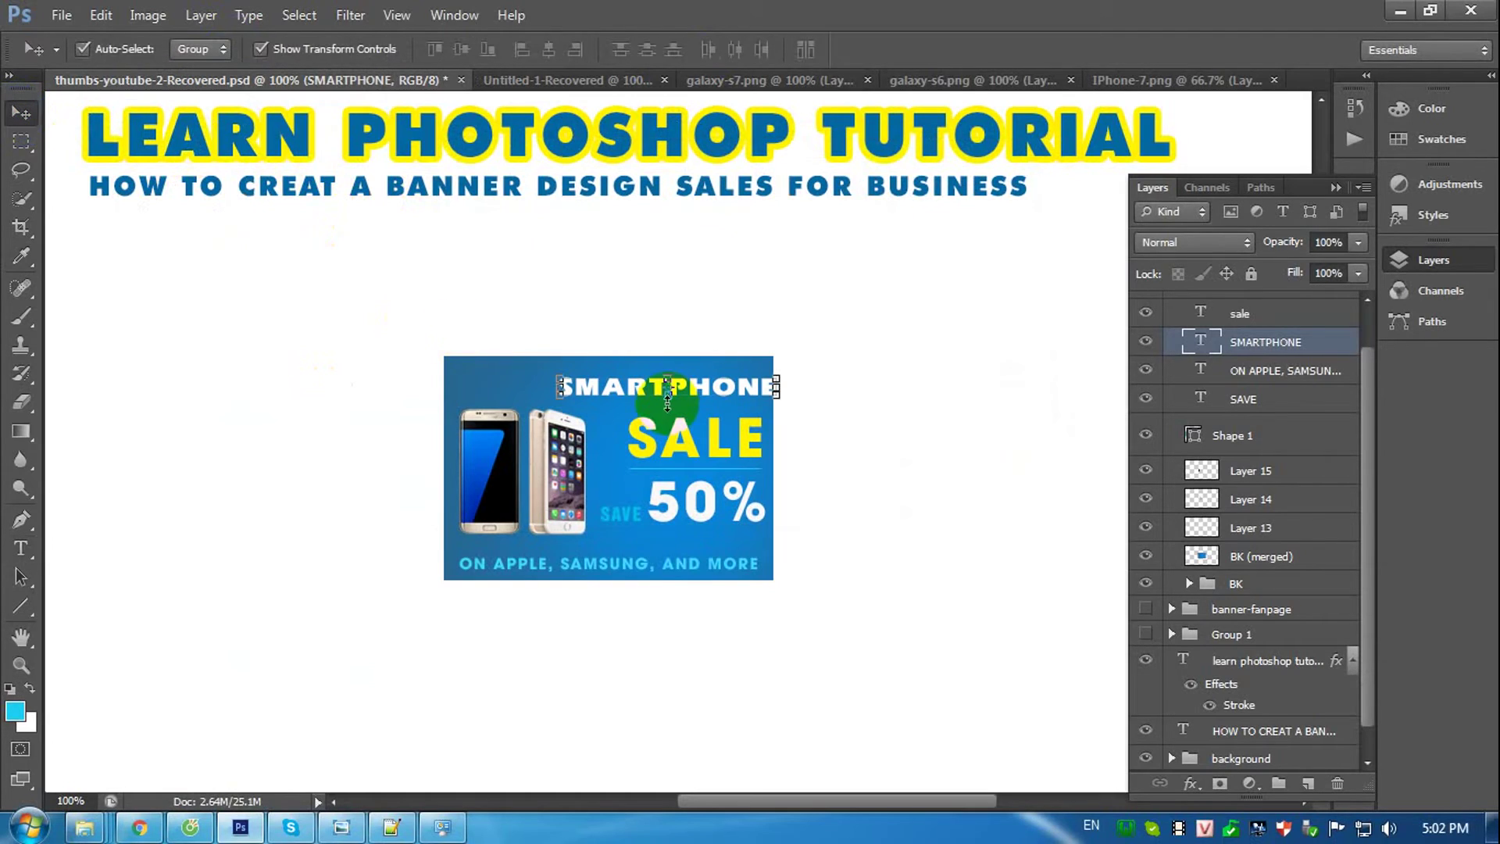
Nudge the SMARTPHONE text slightly left and up with the arrow keys.
key("Left")
key("Left")
key("Left")
key("Left")
key("Left")
key("Left")
key("Up")
key("Up")
key("Left")
key("Left")
key("Left")
key("Left")
key("Left")
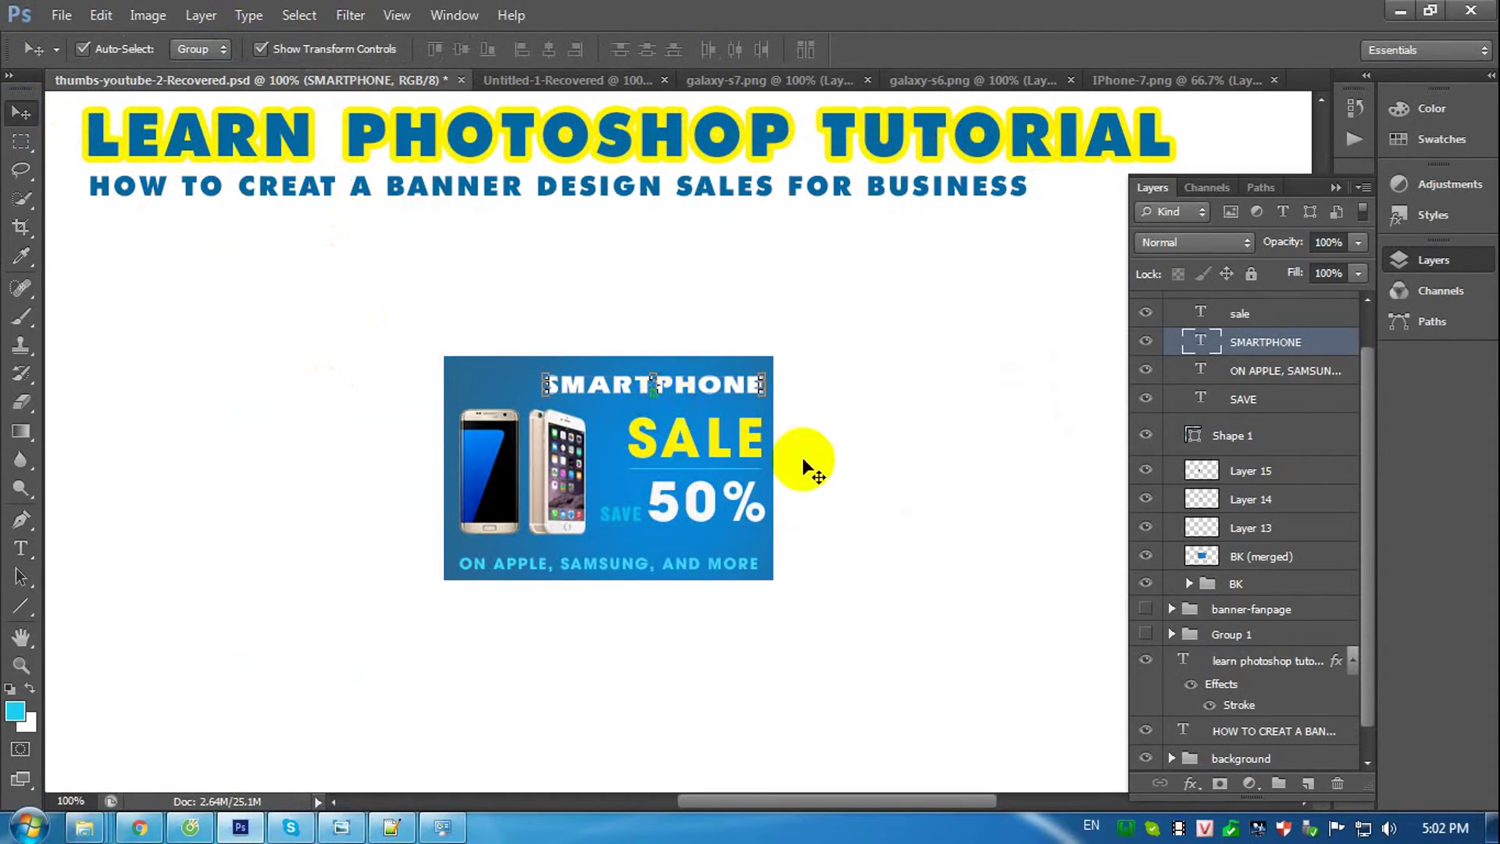
left_click(804, 478)
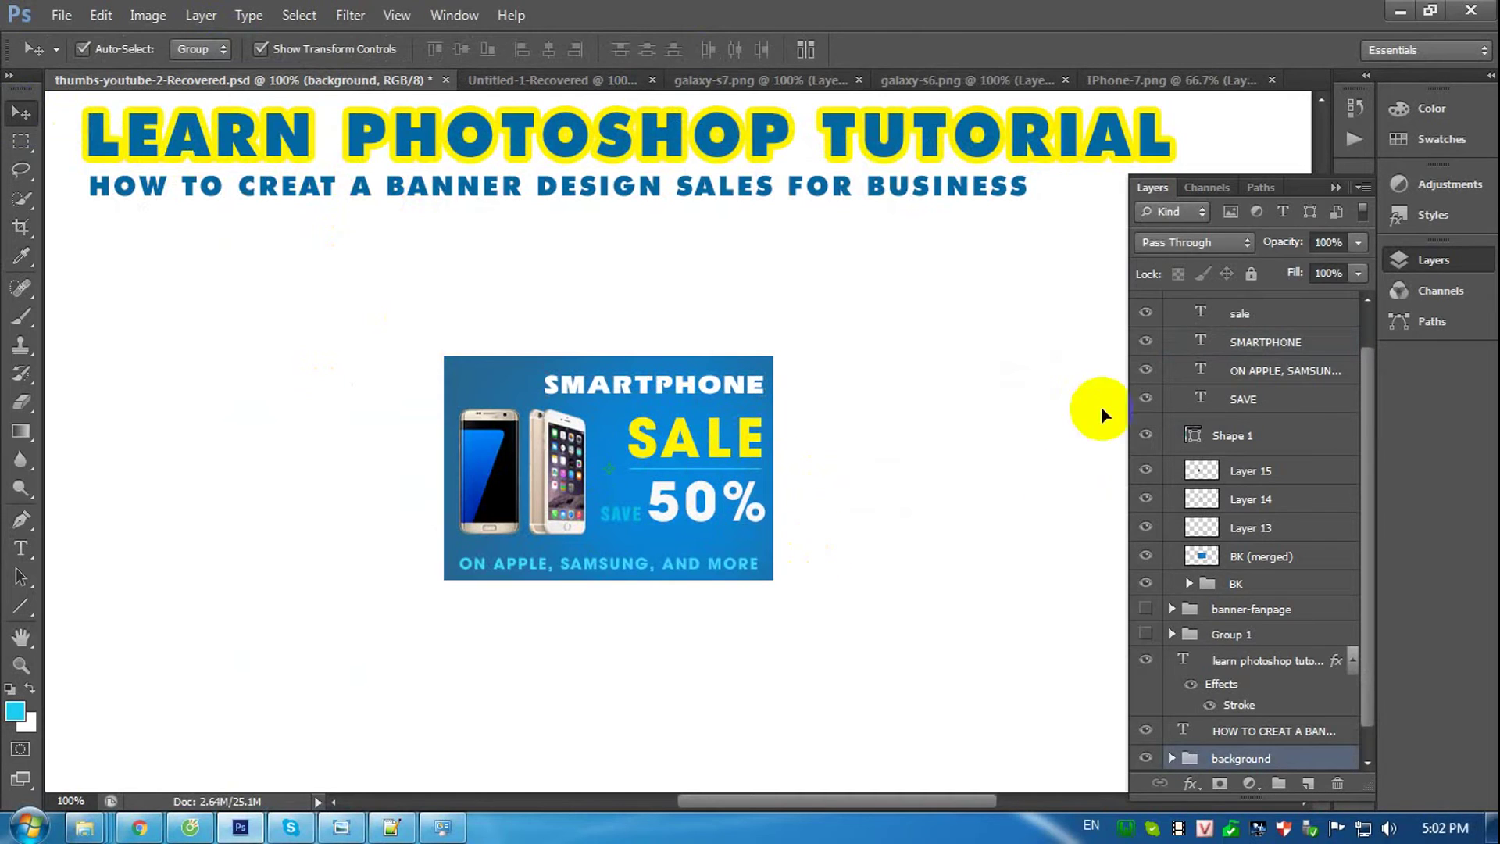
Change the SAVE text colour to white.
left_click(1246, 398)
key("t")
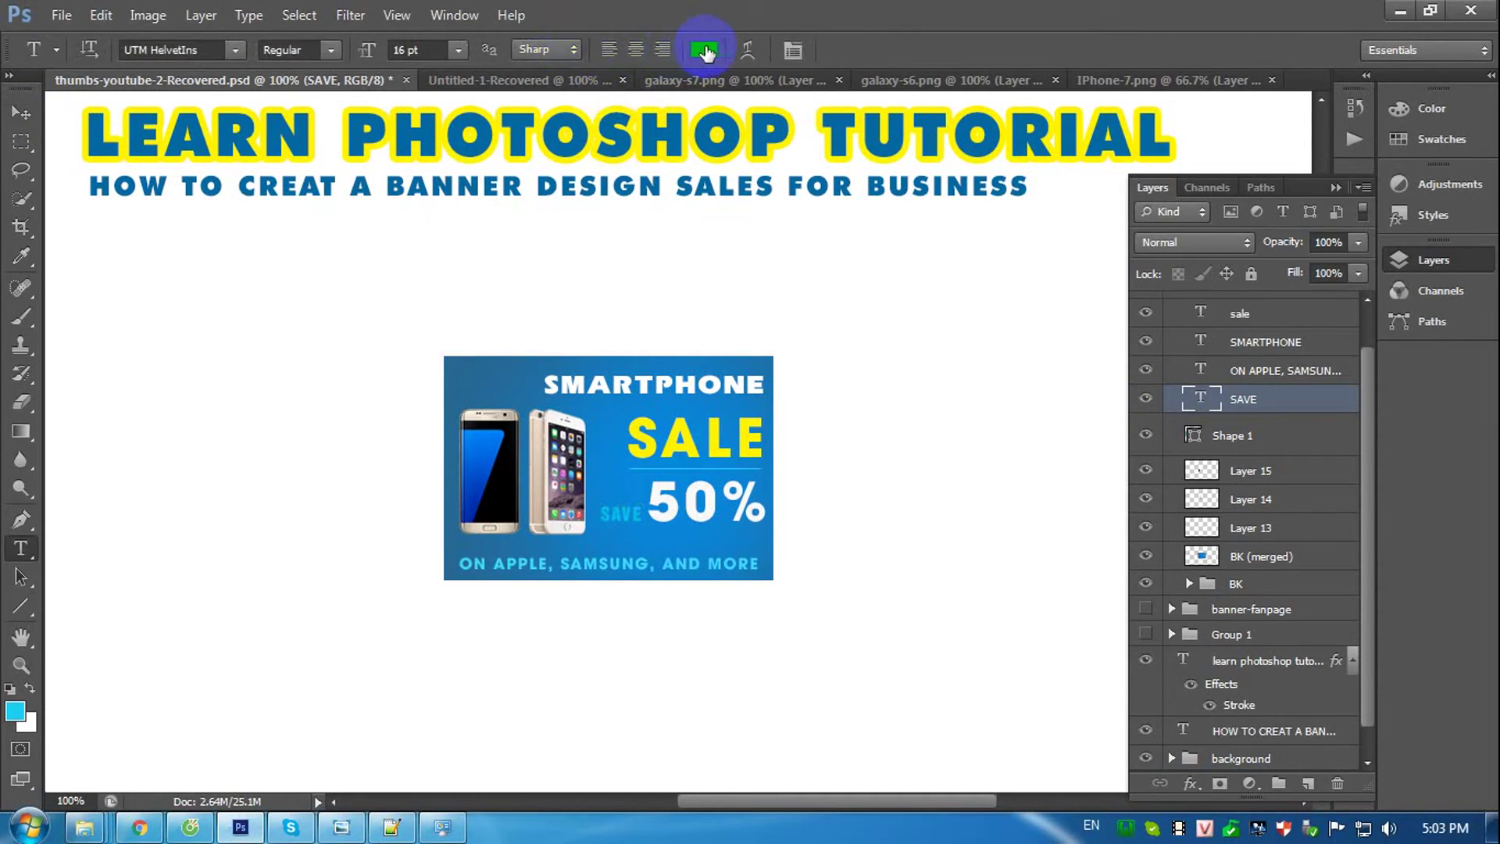
left_click(704, 50)
left_click_drag(613, 256, 426, 168)
left_click(976, 184)
Merge the banner-300x204 group into a new merged layer with Ctrl+Alt+E.
left_click(1273, 372)
left_click(1242, 314)
left_click(1262, 315)
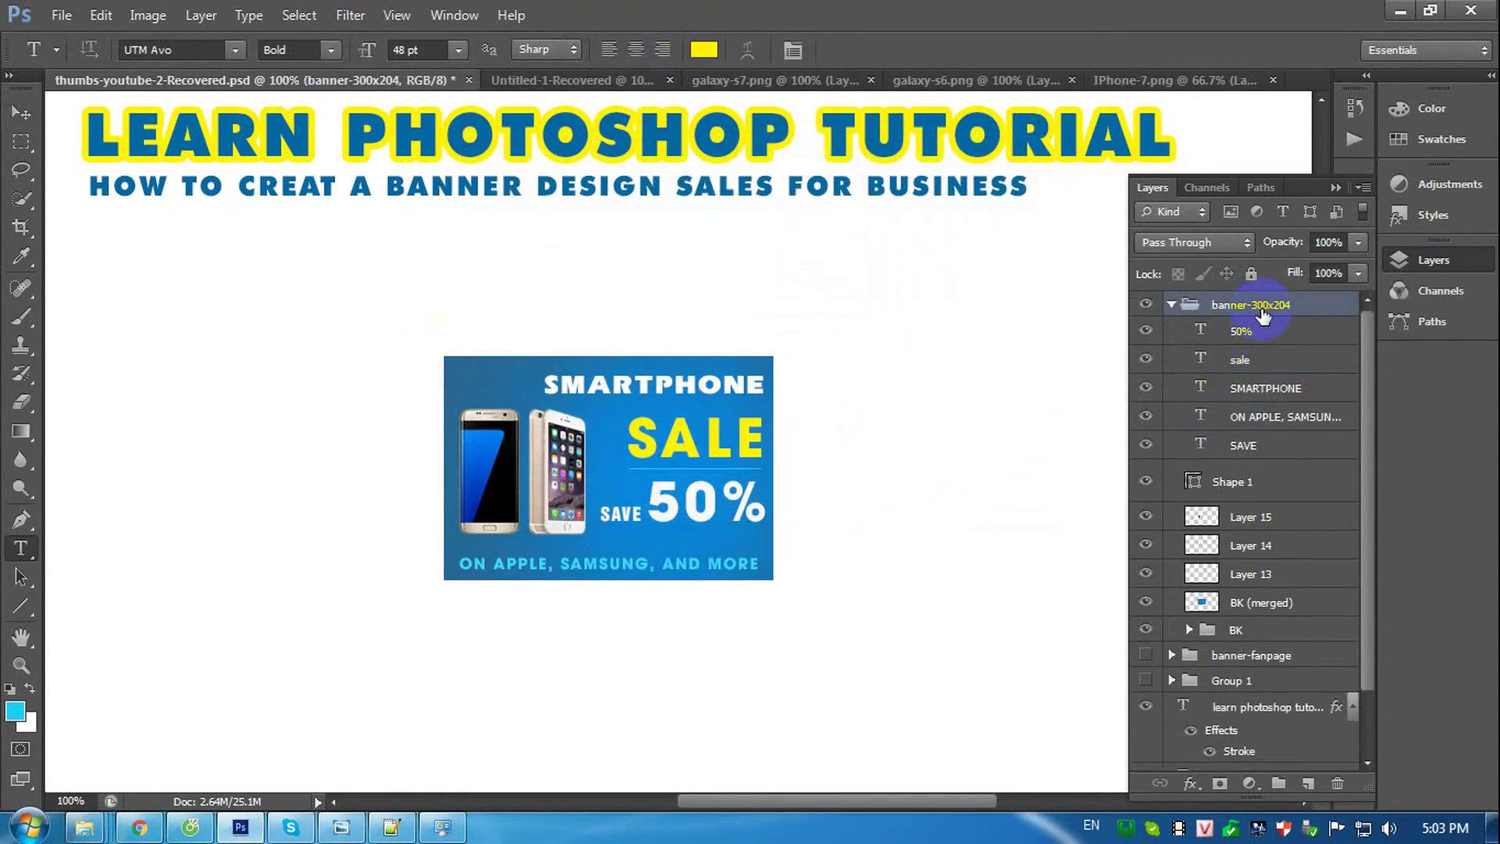
key("ctrl+alt+e")
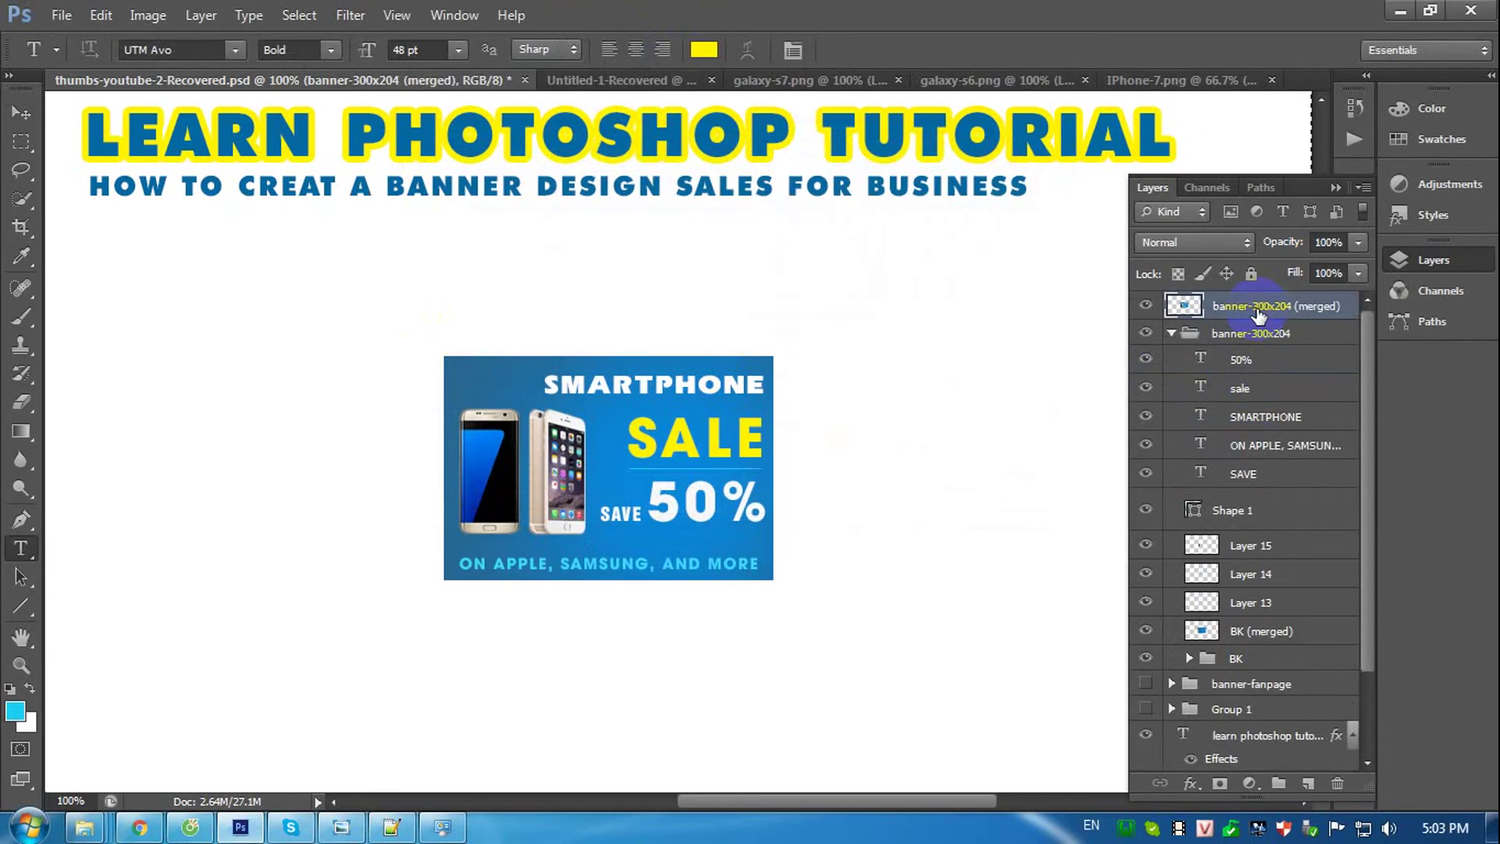
Paste the merged banner into a new 300x204 document sized from the clipboard.
key("ctrl+n")
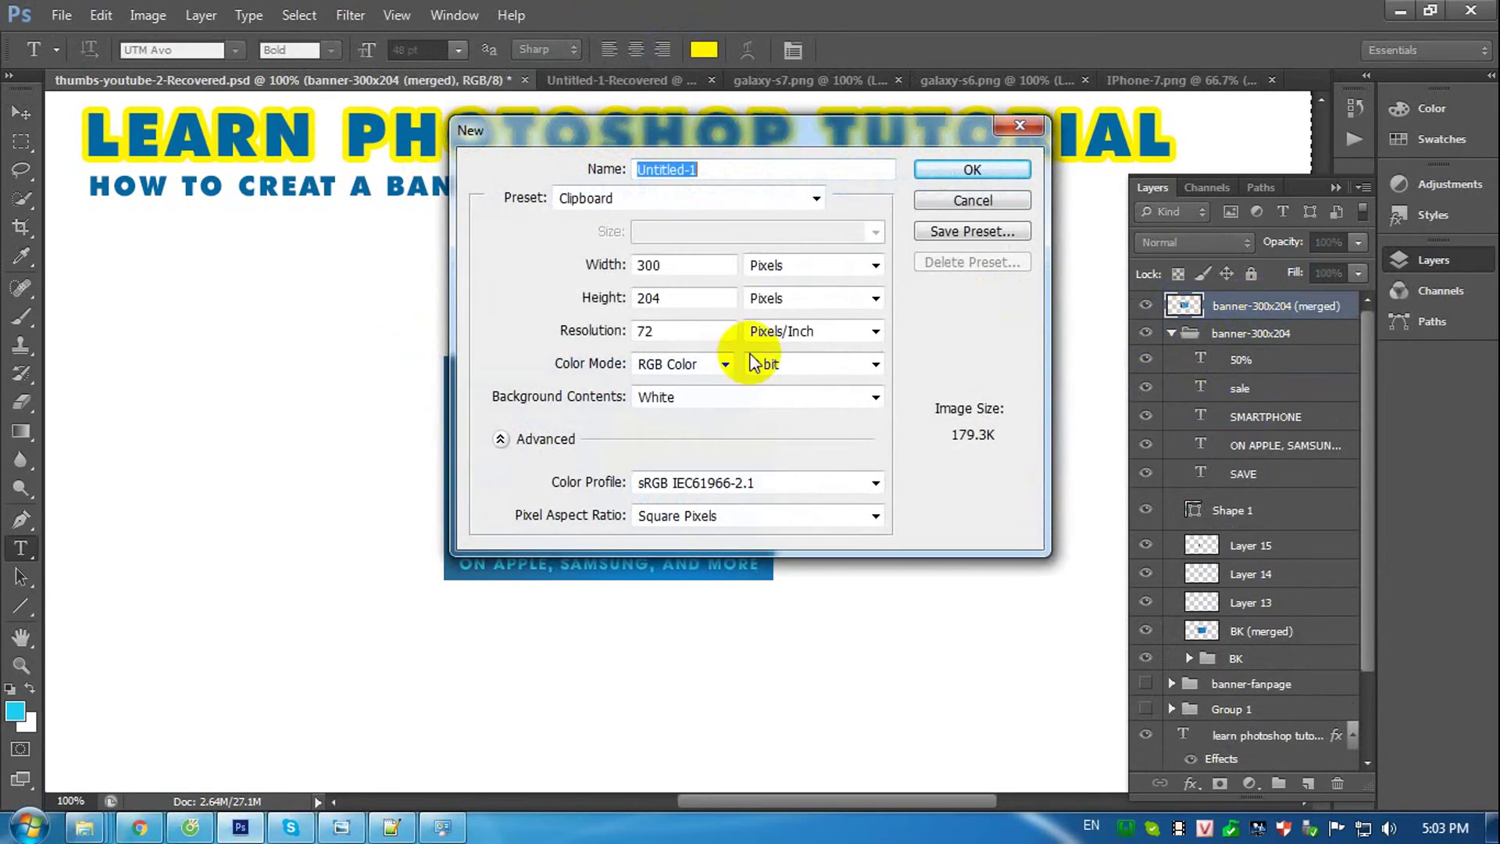
left_click(972, 170)
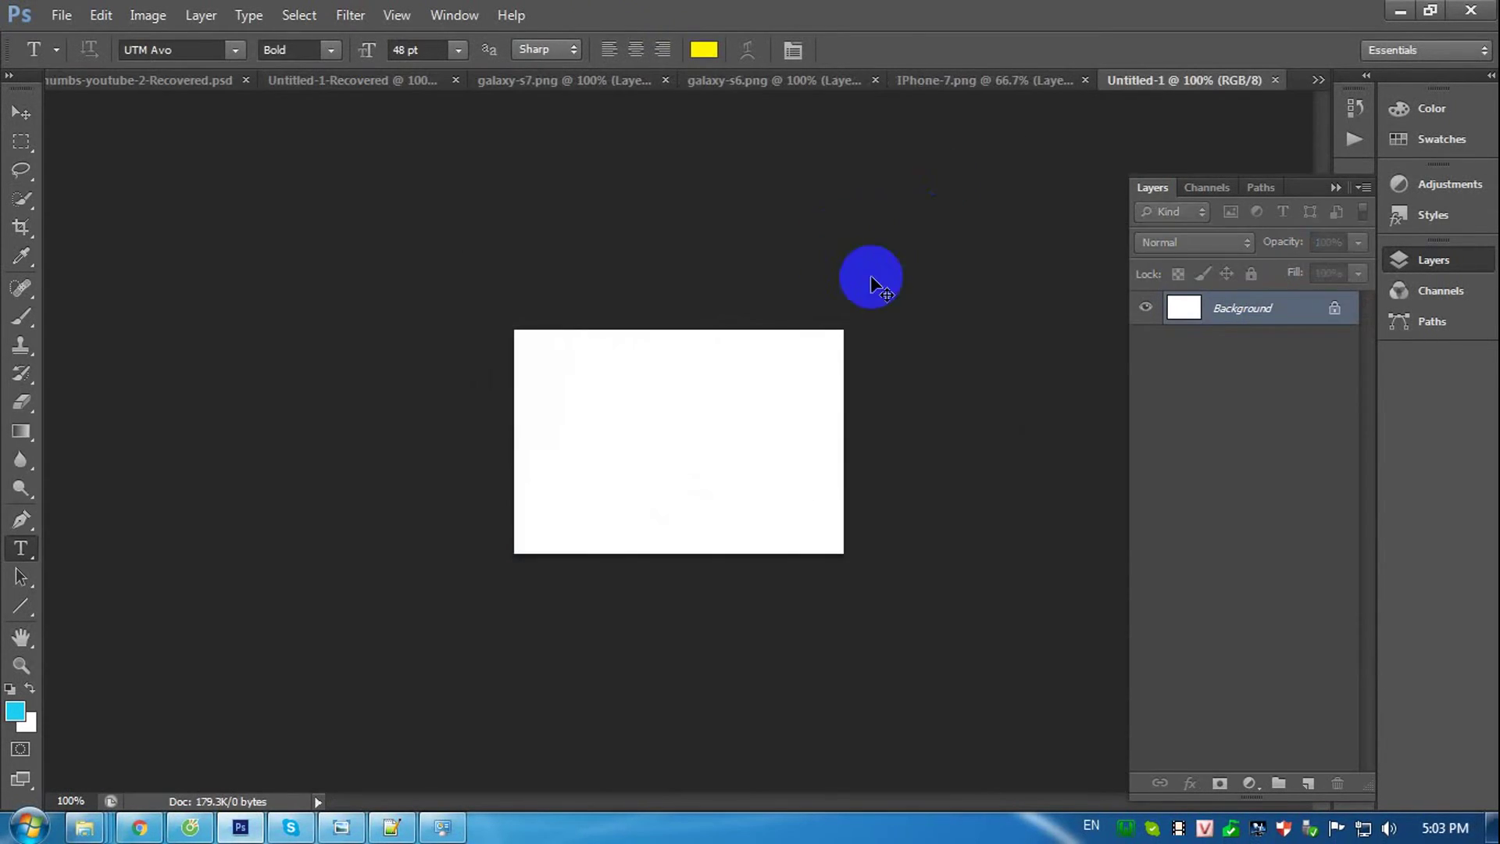
key("ctrl+v")
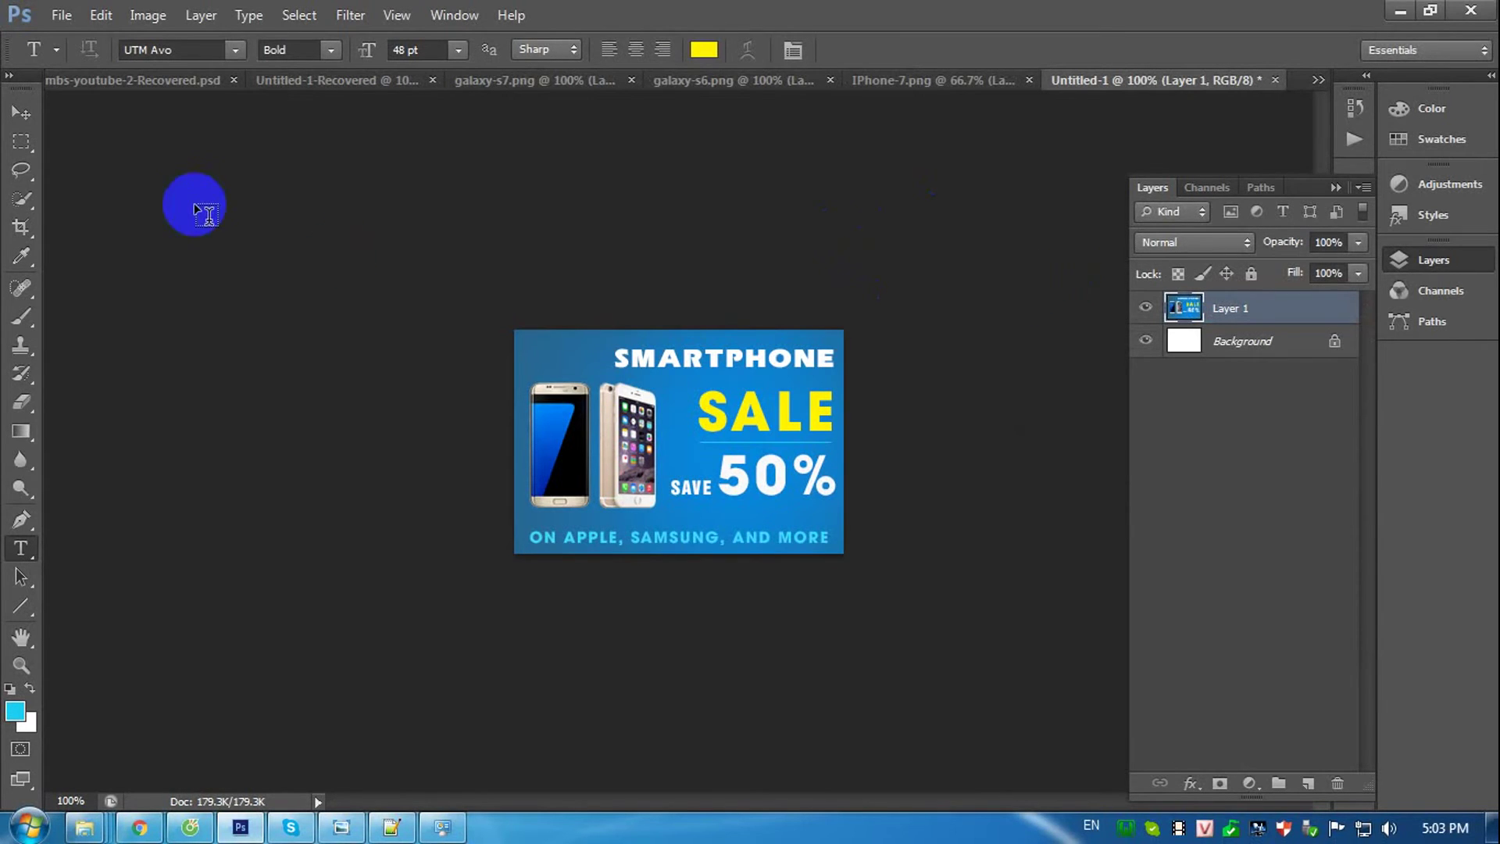
Save the document as a maximum-quality JPEG named BANNER-SALE.
left_click(62, 16)
left_click(110, 274)
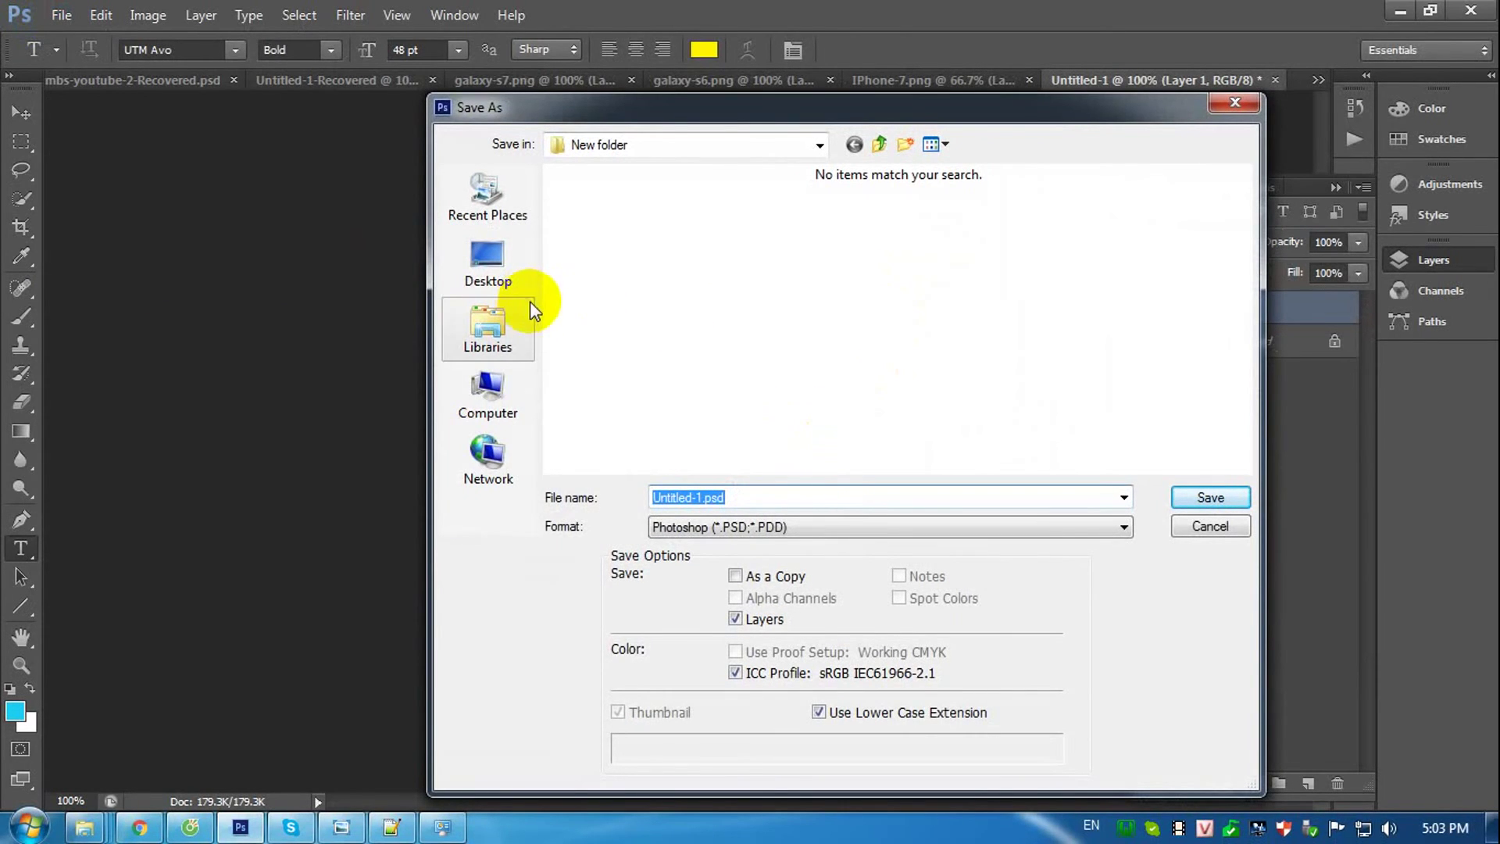
type("J")
key("Tab")
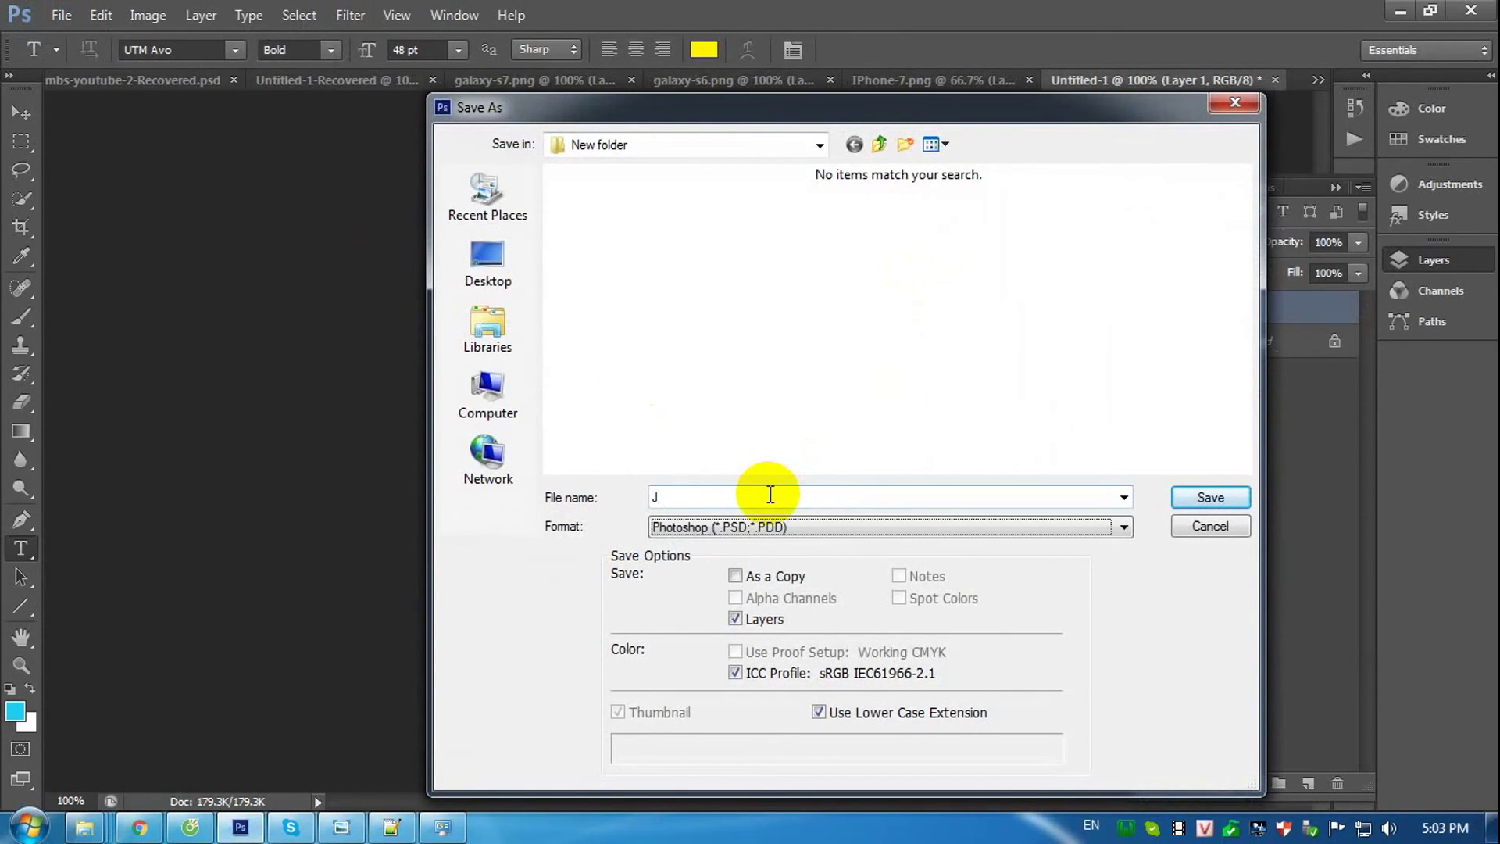
key("j")
key("shift+Tab")
type("BANNER-SALE")
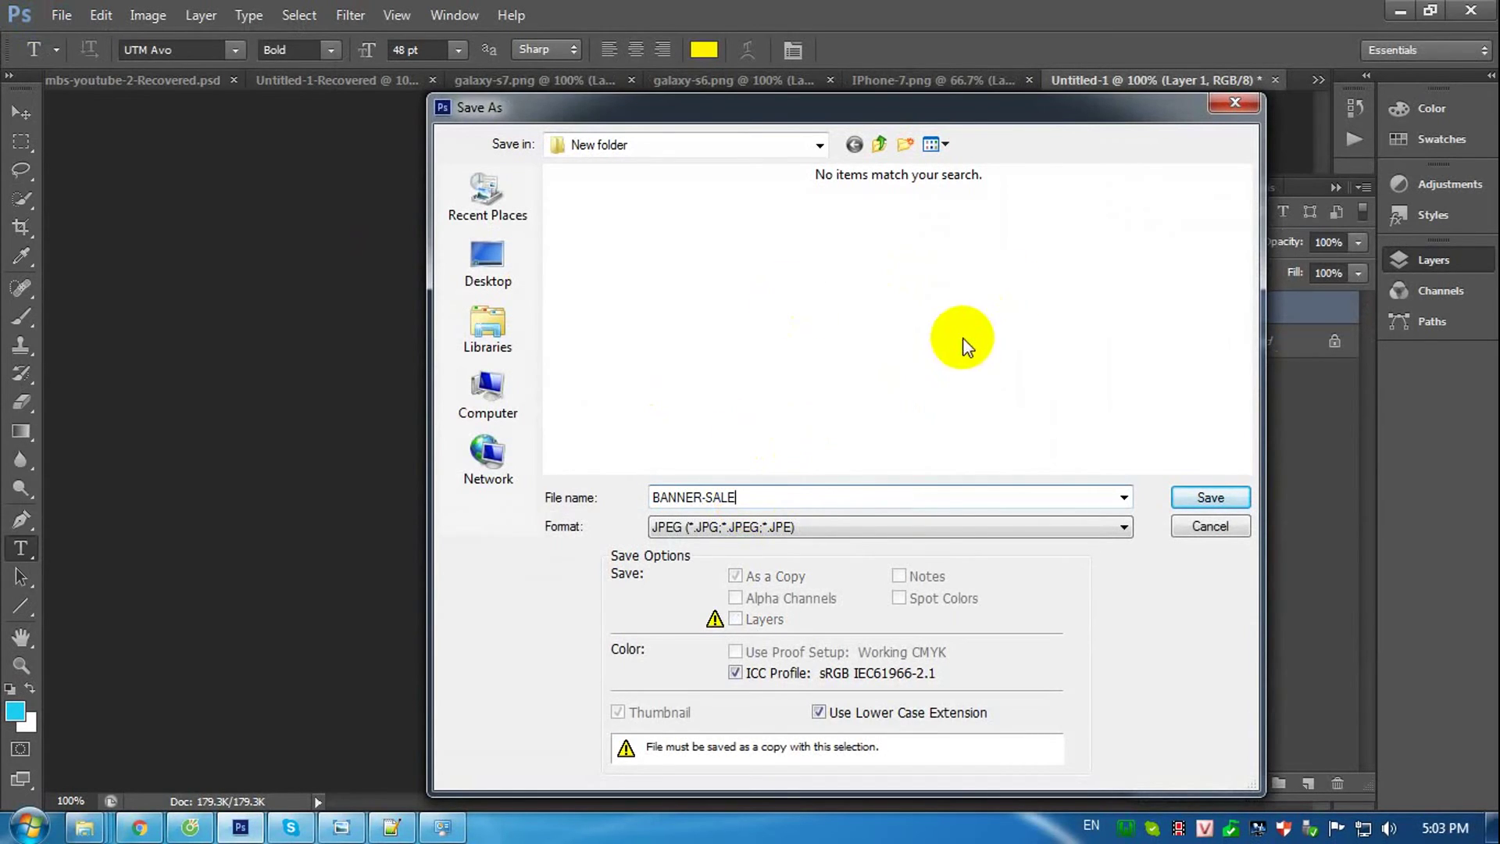
left_click(1206, 495)
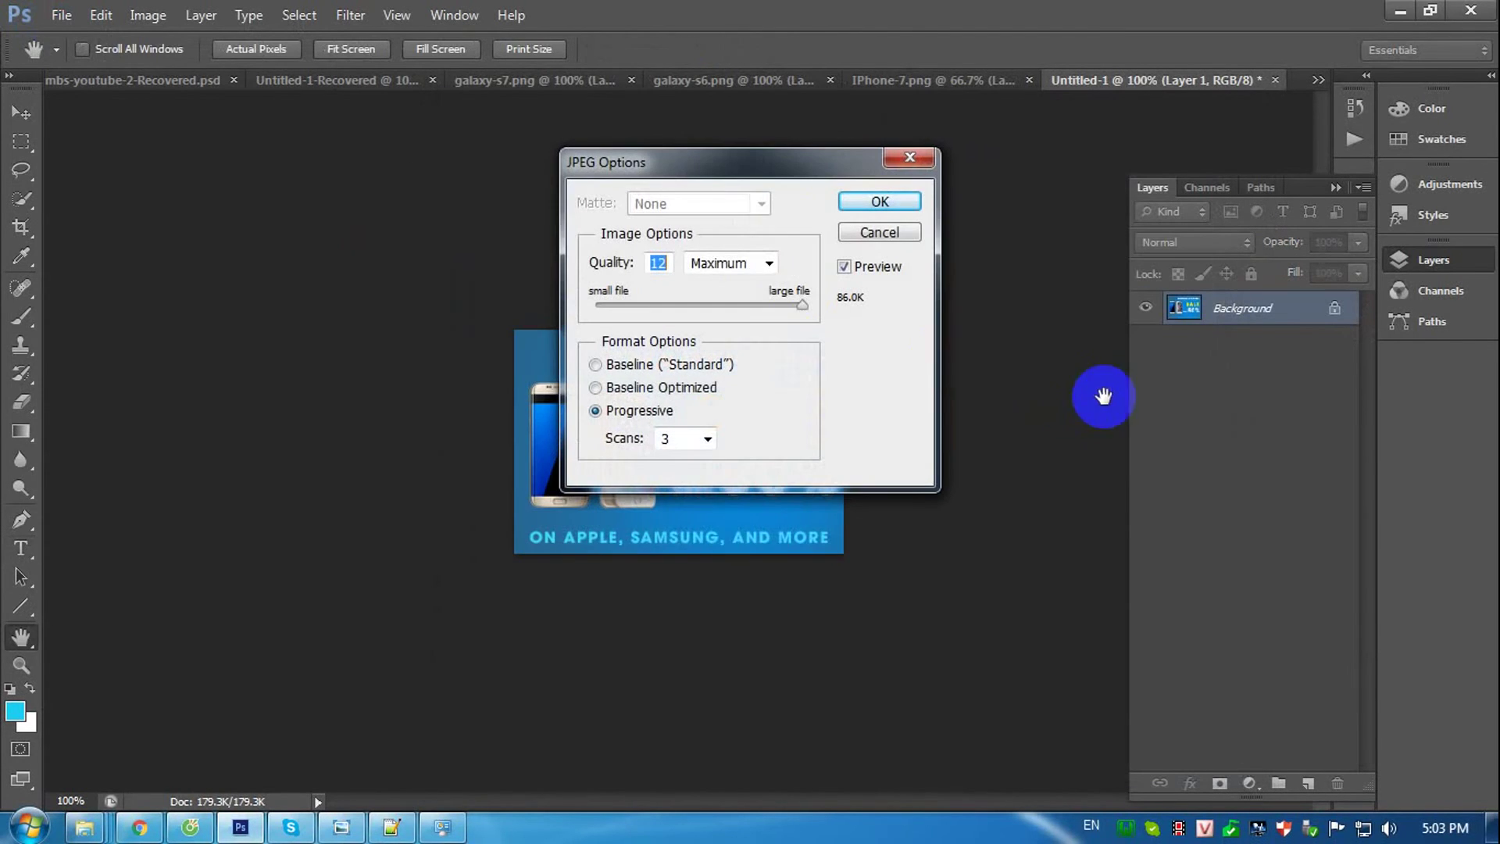
left_click(851, 197)
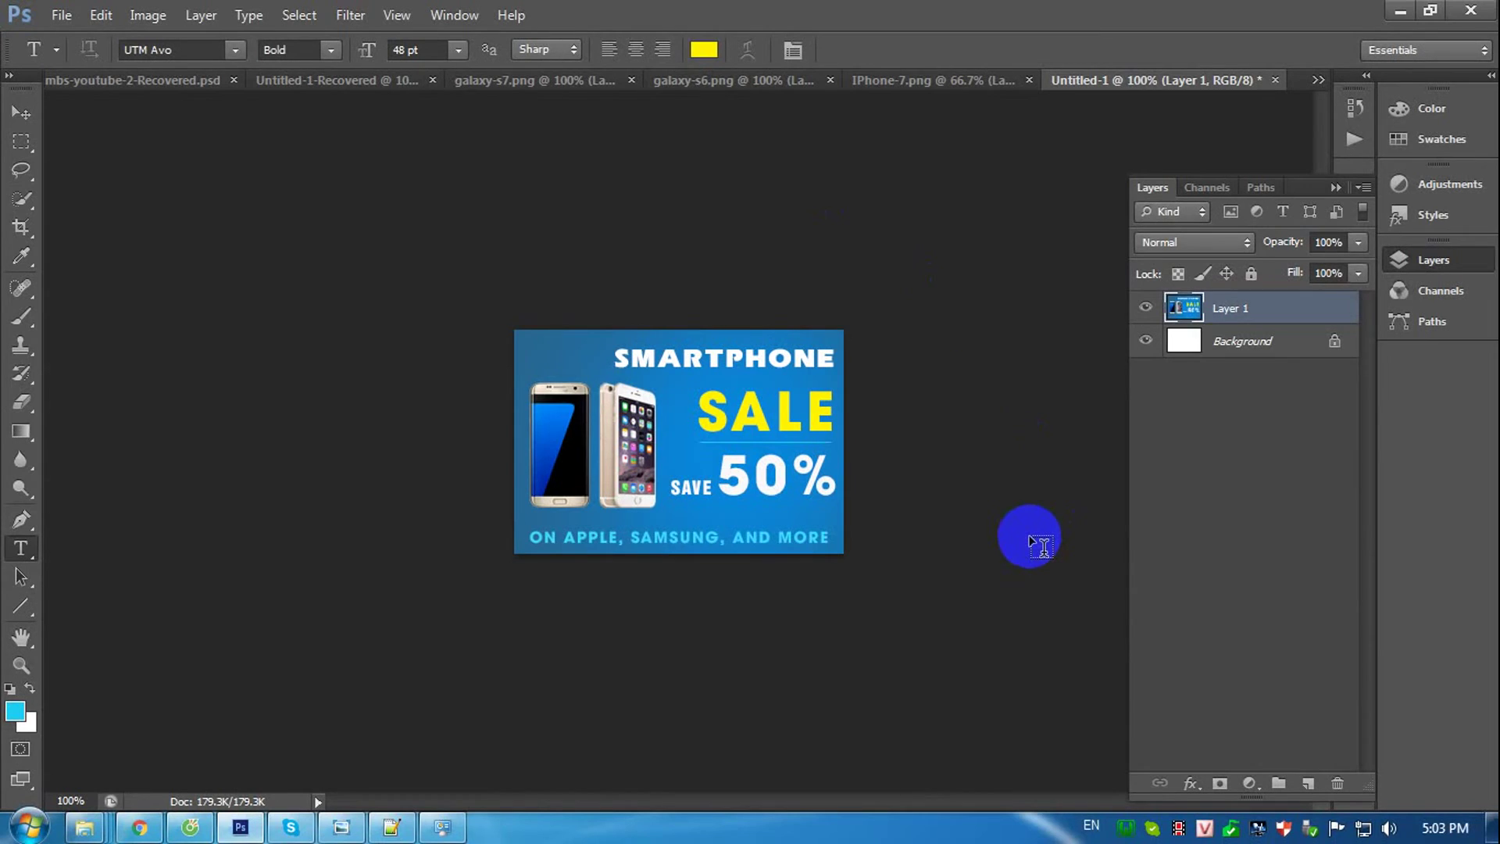
key("ctrl+0")
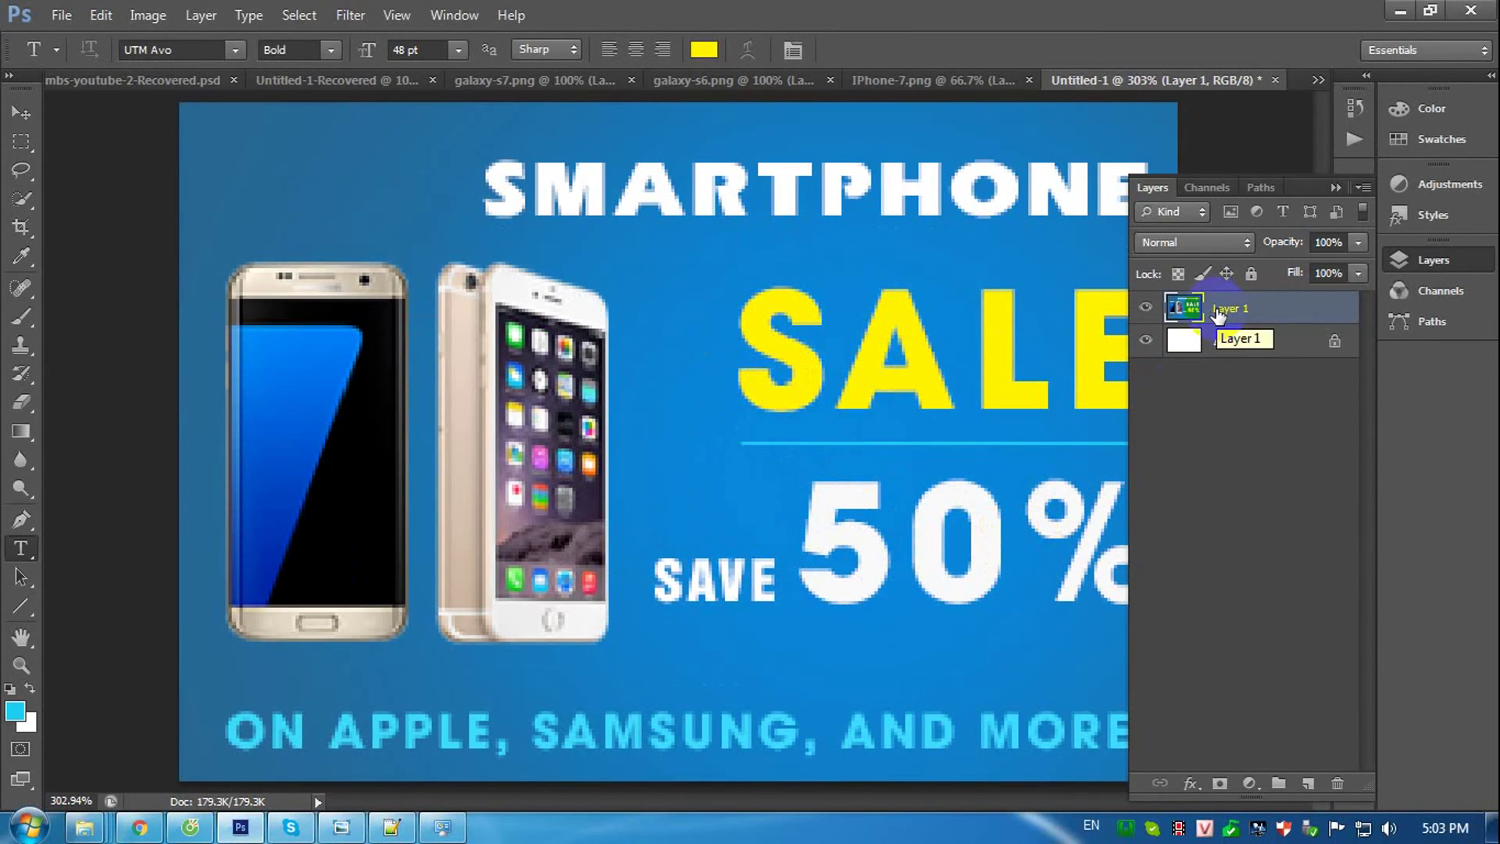
key("ctrl+minus")
key("ctrl+minus")
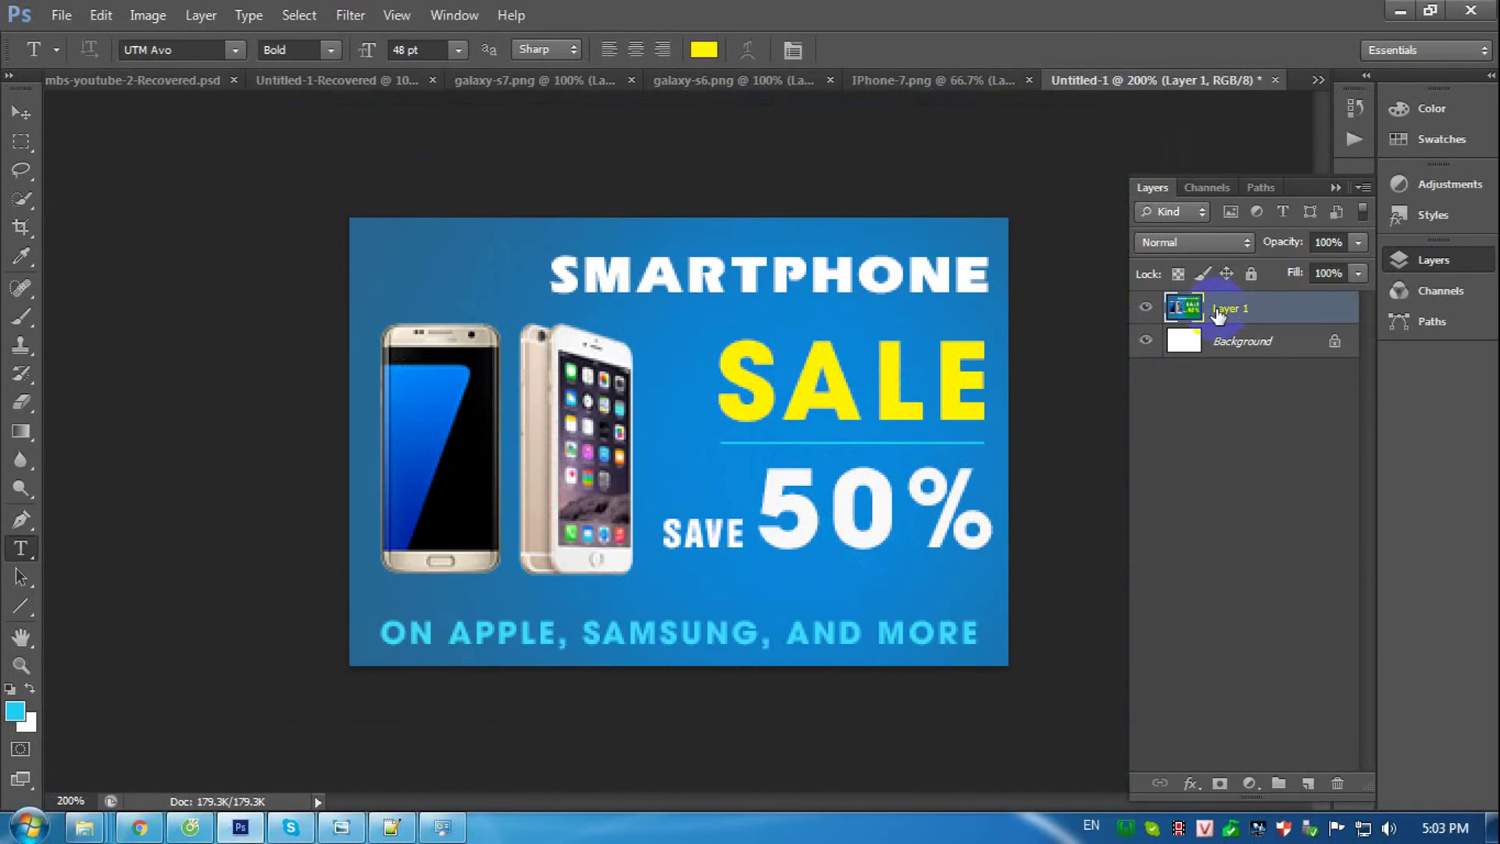
key("ctrl+minus")
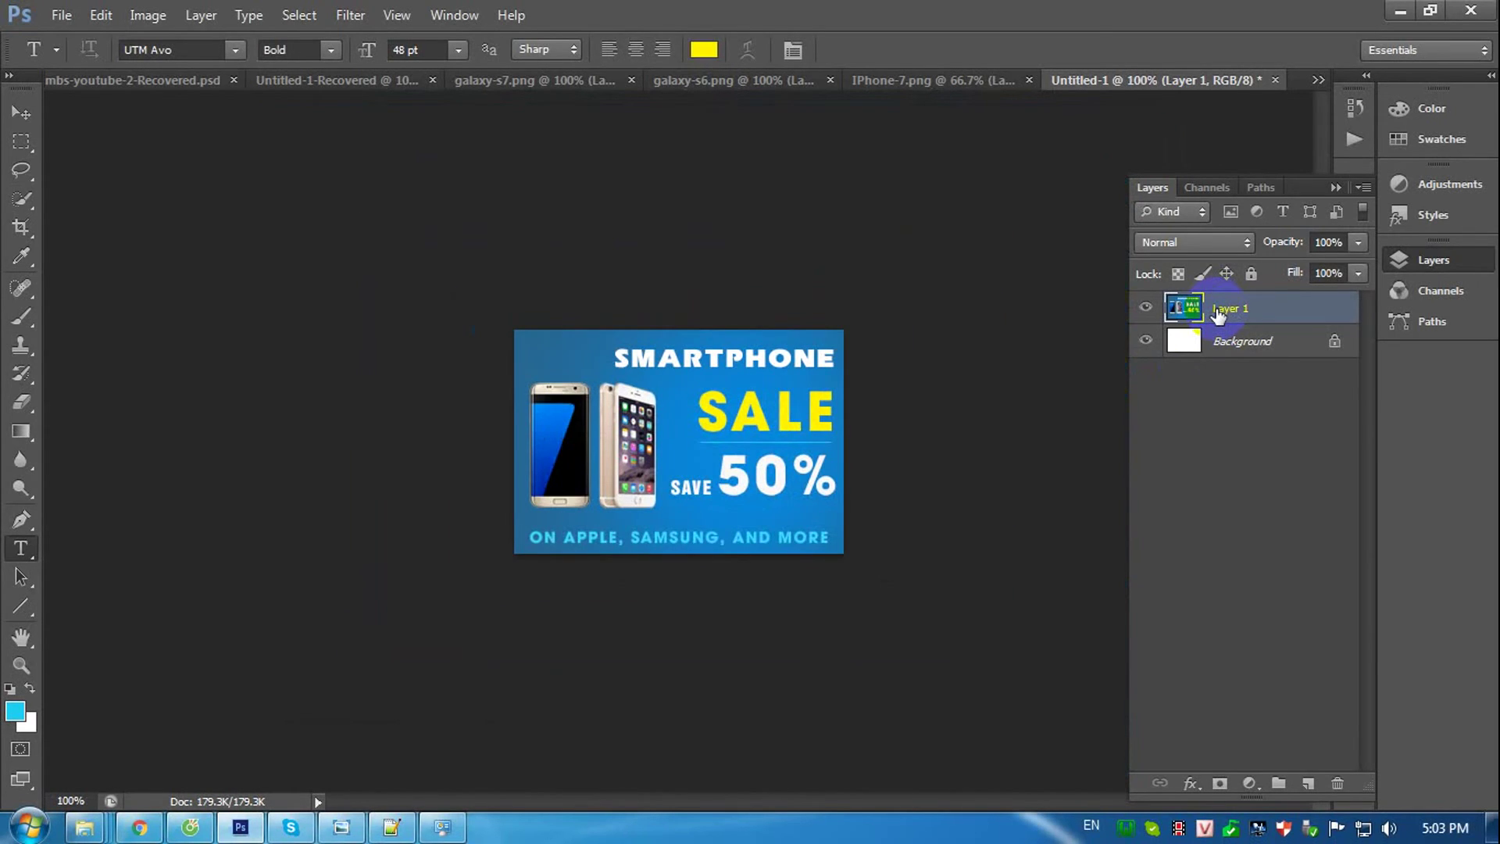